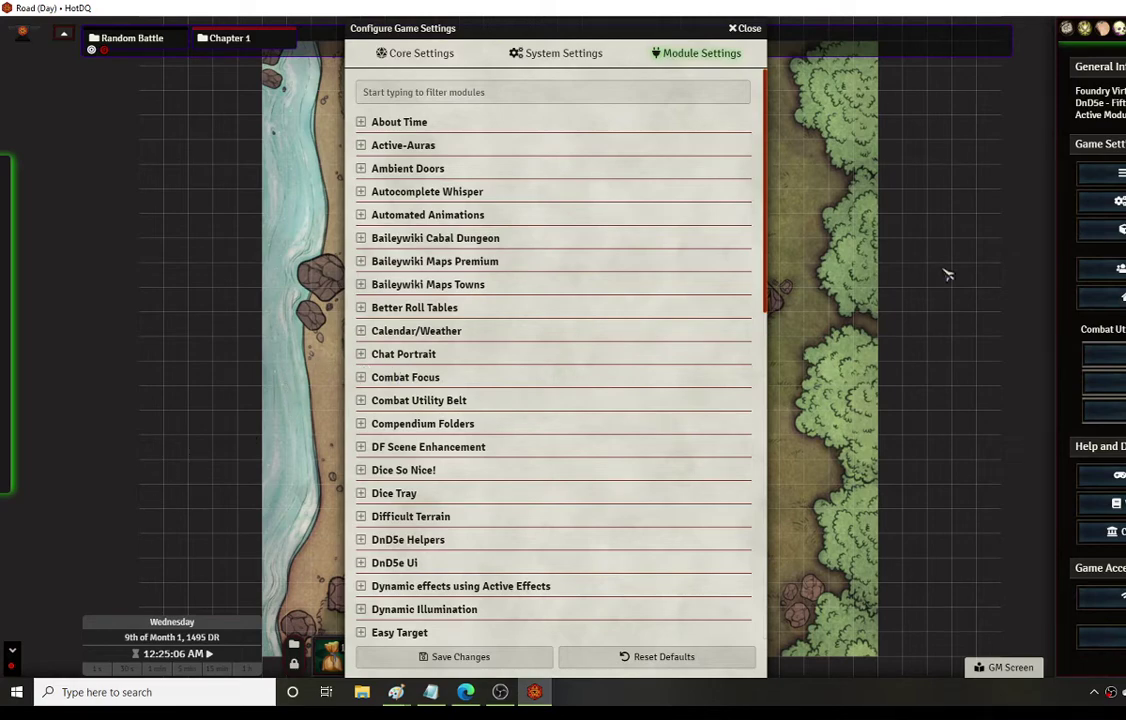
# - Open Module Management, show only the active modules, and close it to return to the module settings
pyautogui.click(1101, 230)
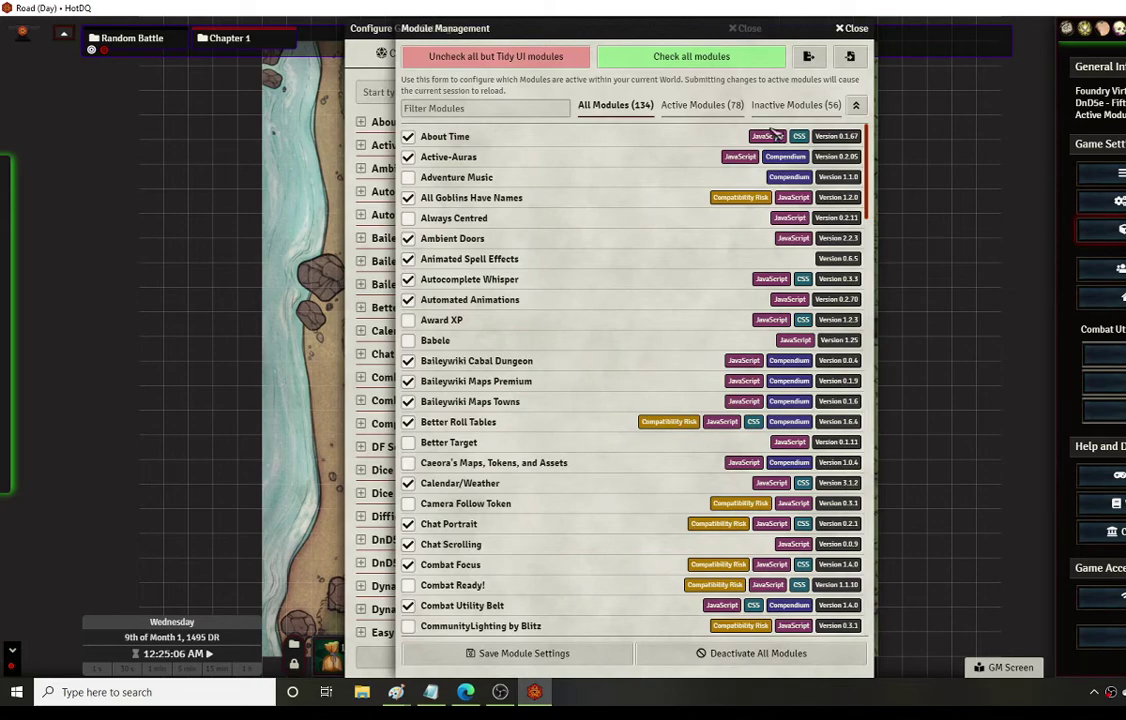
pyautogui.click(710, 110)
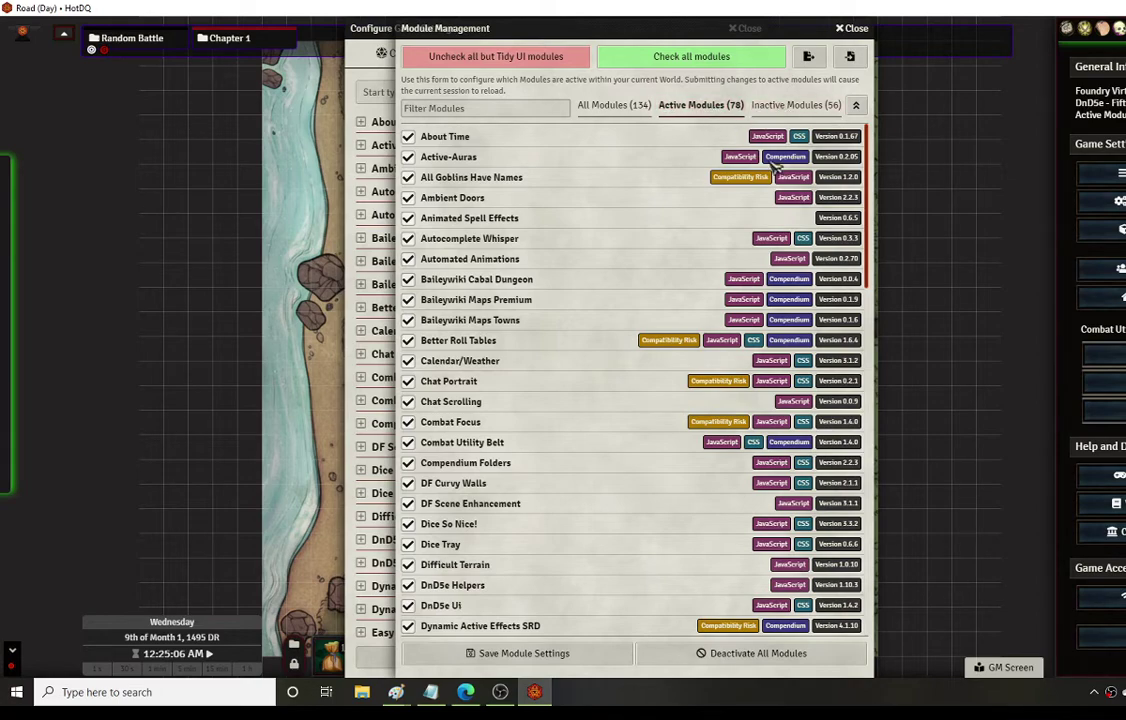
pyautogui.click(856, 29)
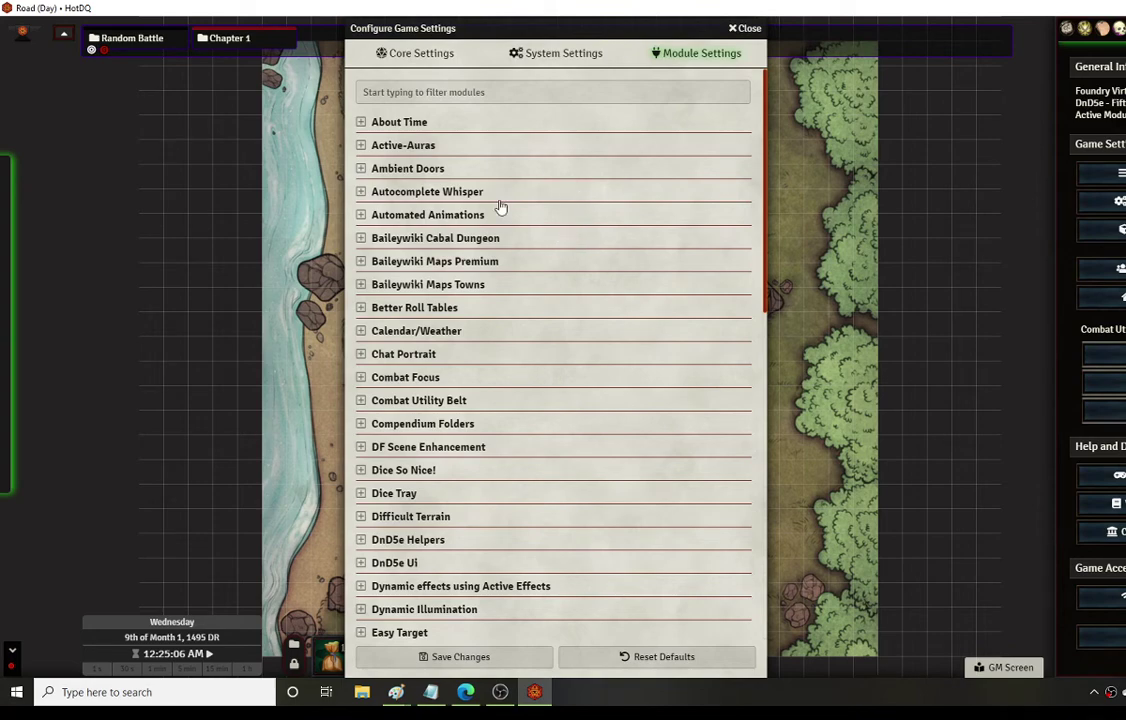
# - Review the About Time and Active-Auras module settings, collapsing each section after viewing it
pyautogui.click(360, 121)
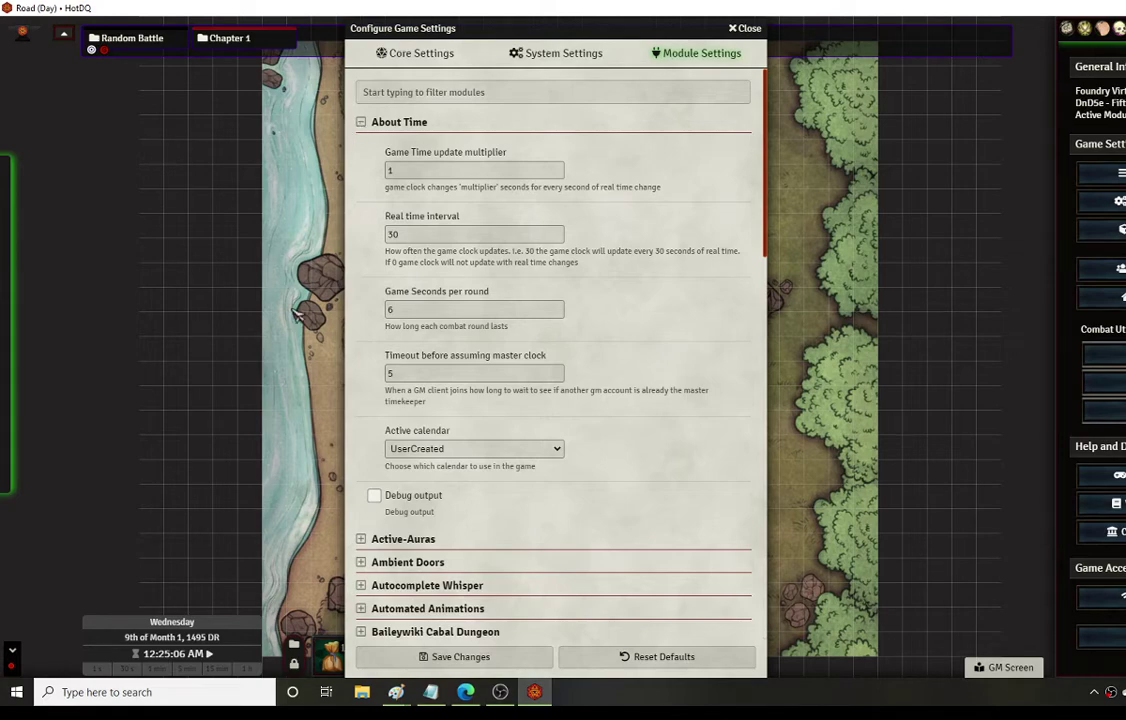
pyautogui.click(362, 122)
pyautogui.click(361, 146)
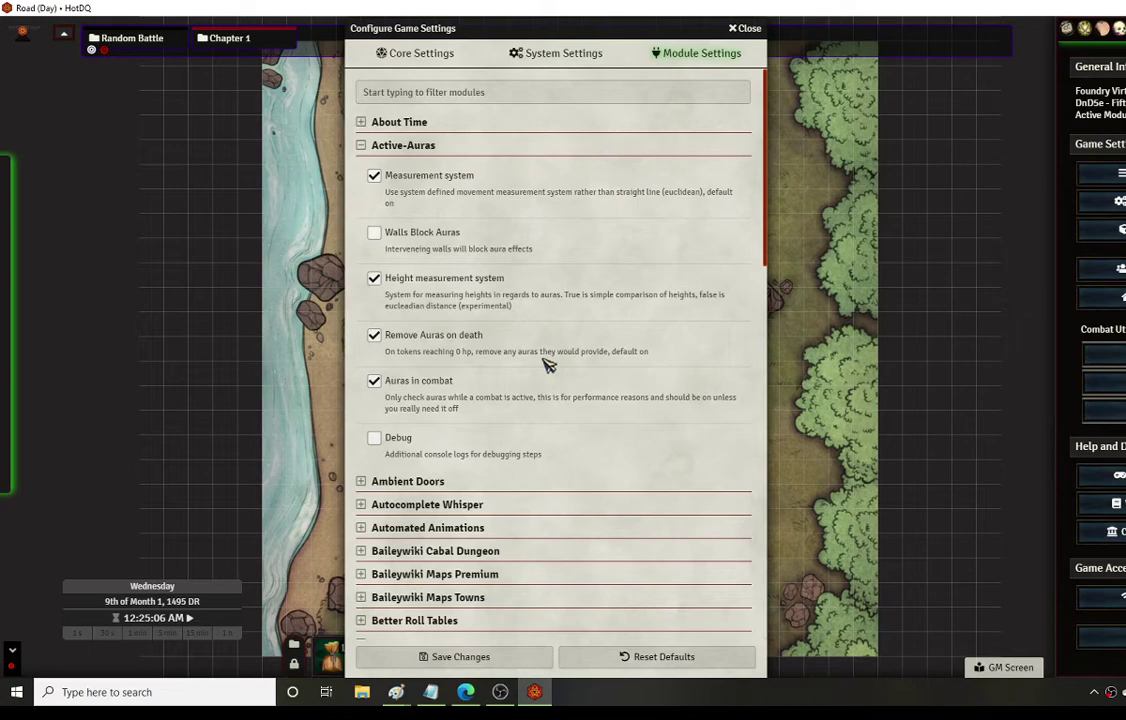
pyautogui.click(362, 146)
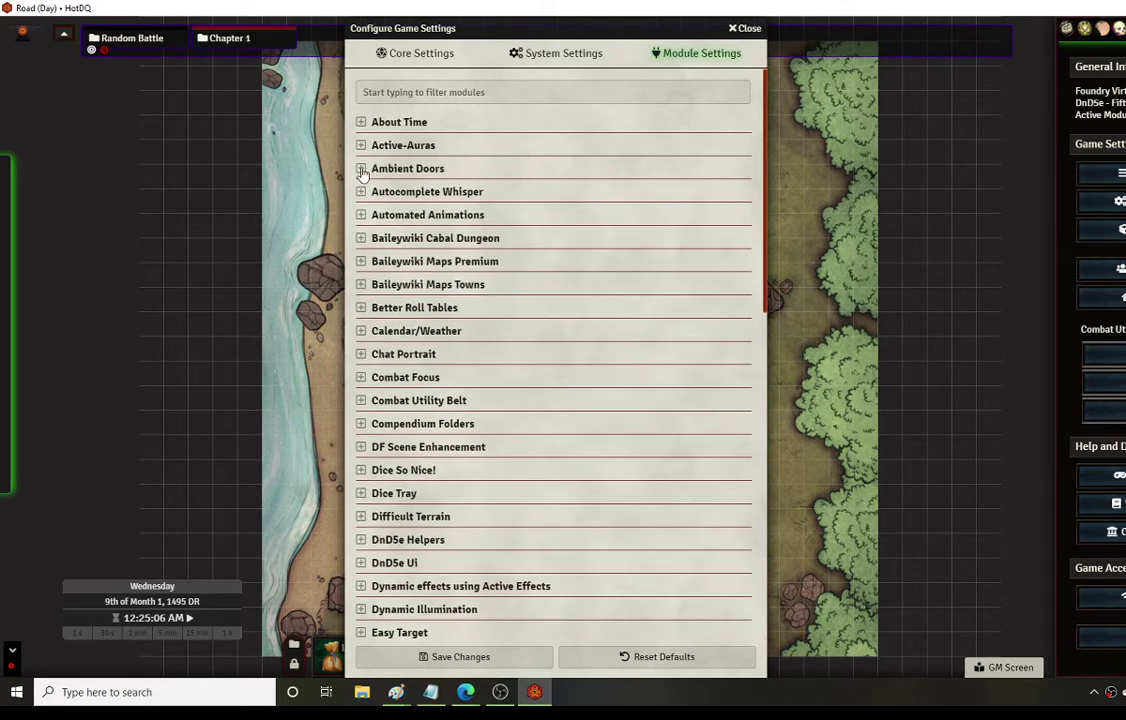
# - Review the Ambient Doors sound effect and volume settings through to the Locked Door Jingle options, and collapse the section
pyautogui.click(363, 169)
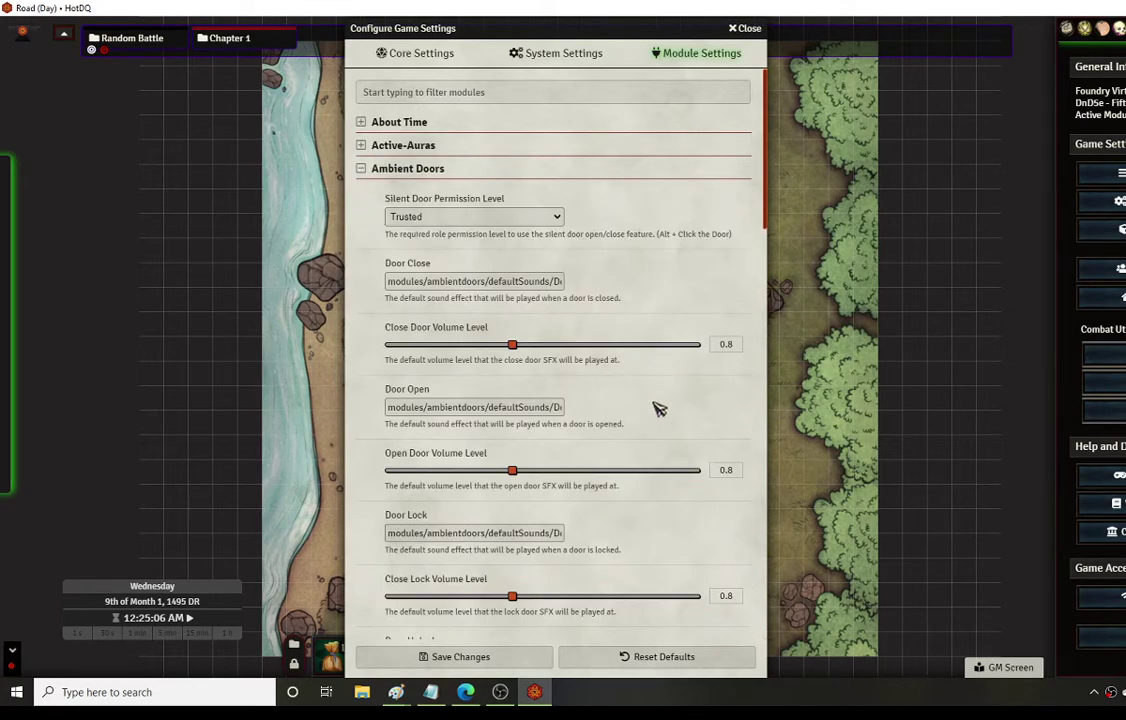
pyautogui.scroll(-1, 655, 407)
pyautogui.scroll(-5, 658, 408)
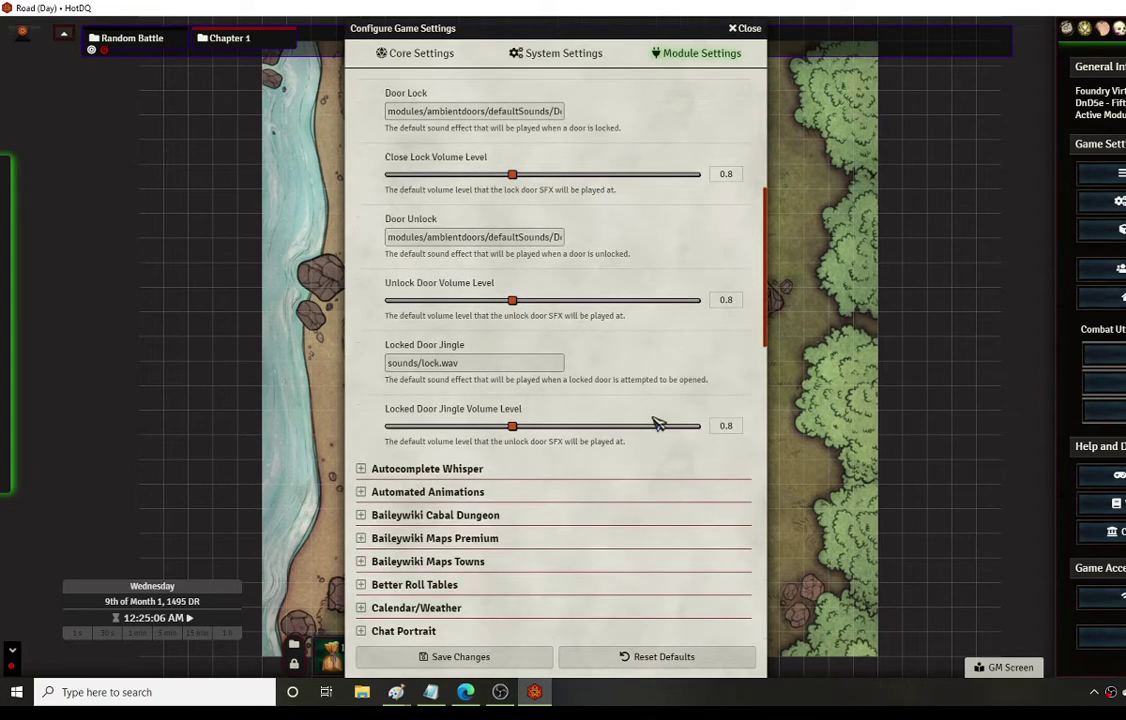
pyautogui.scroll(6, 660, 378)
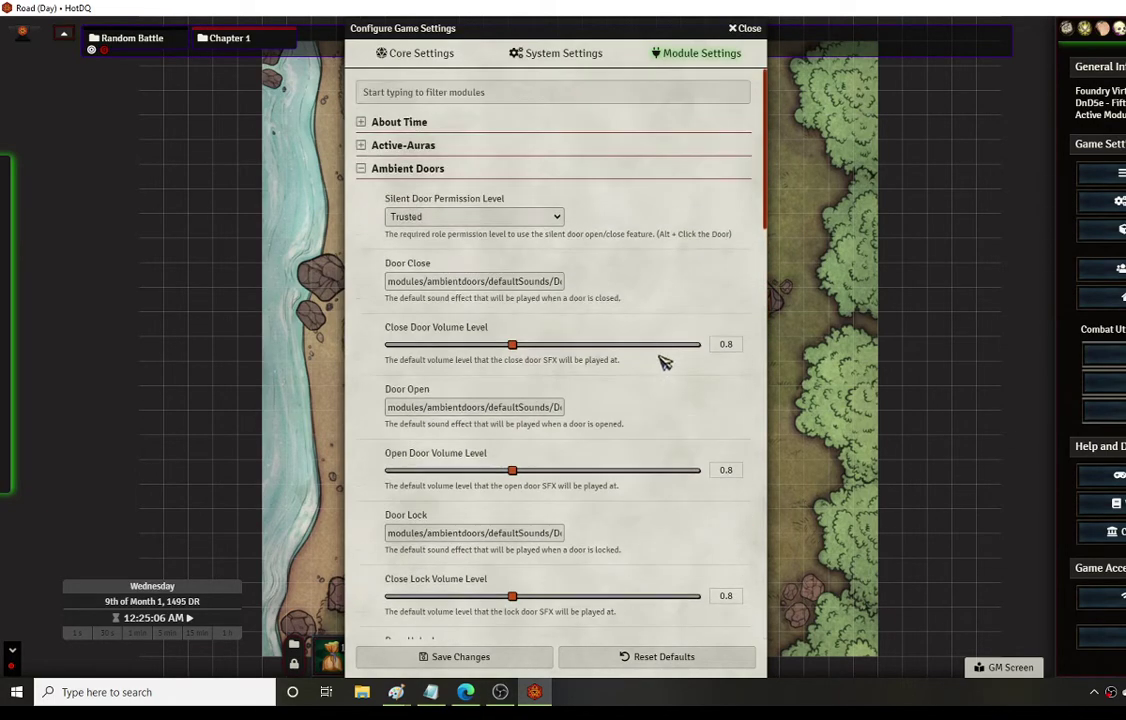
pyautogui.click(362, 170)
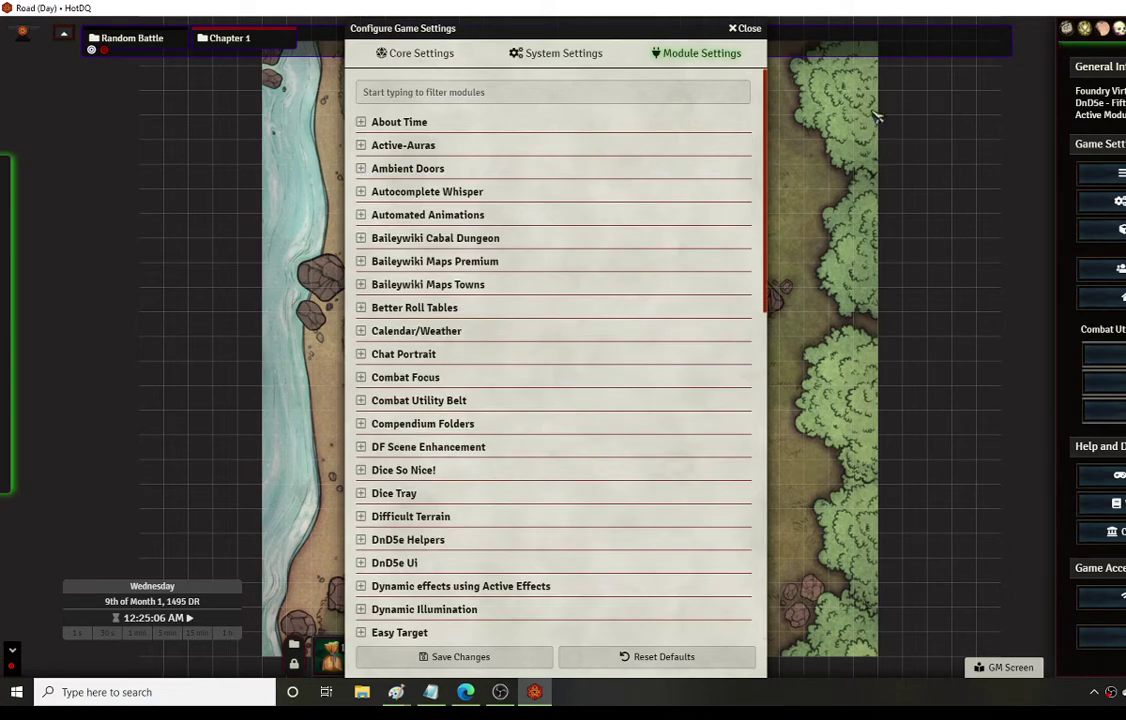
# - Review the Autocomplete Whisper setting and enter the whisper command /w in the chat message box without sending it
pyautogui.click(363, 194)
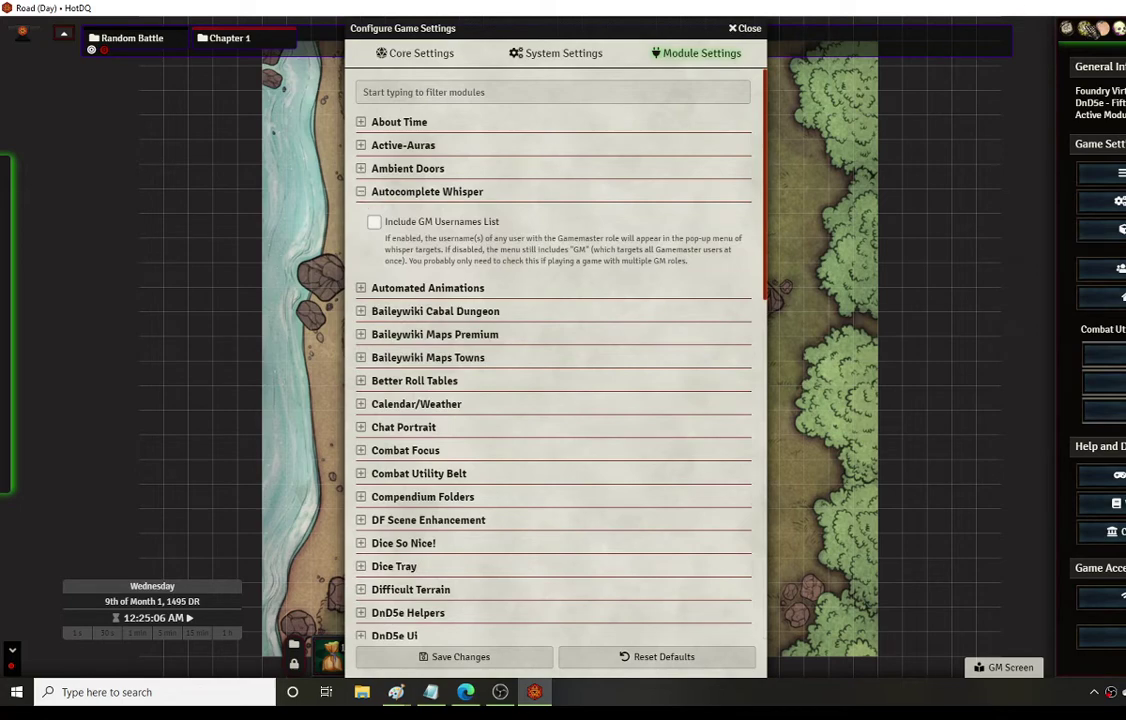
pyautogui.click(1092, 32)
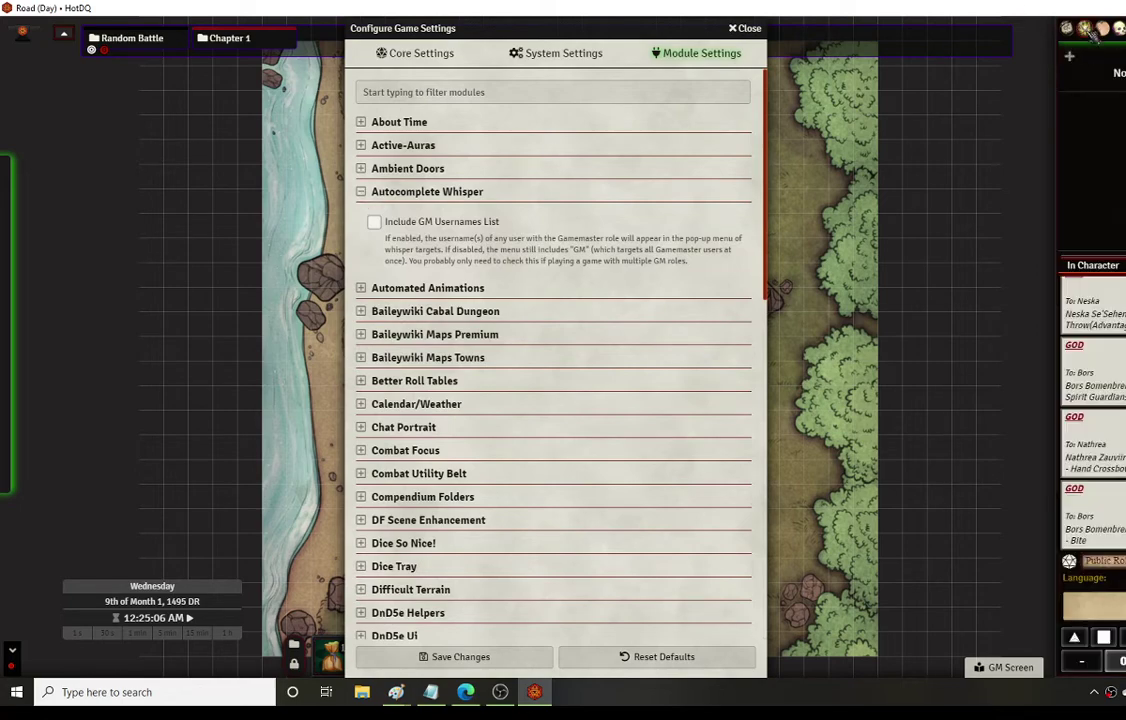
pyautogui.click(1117, 613)
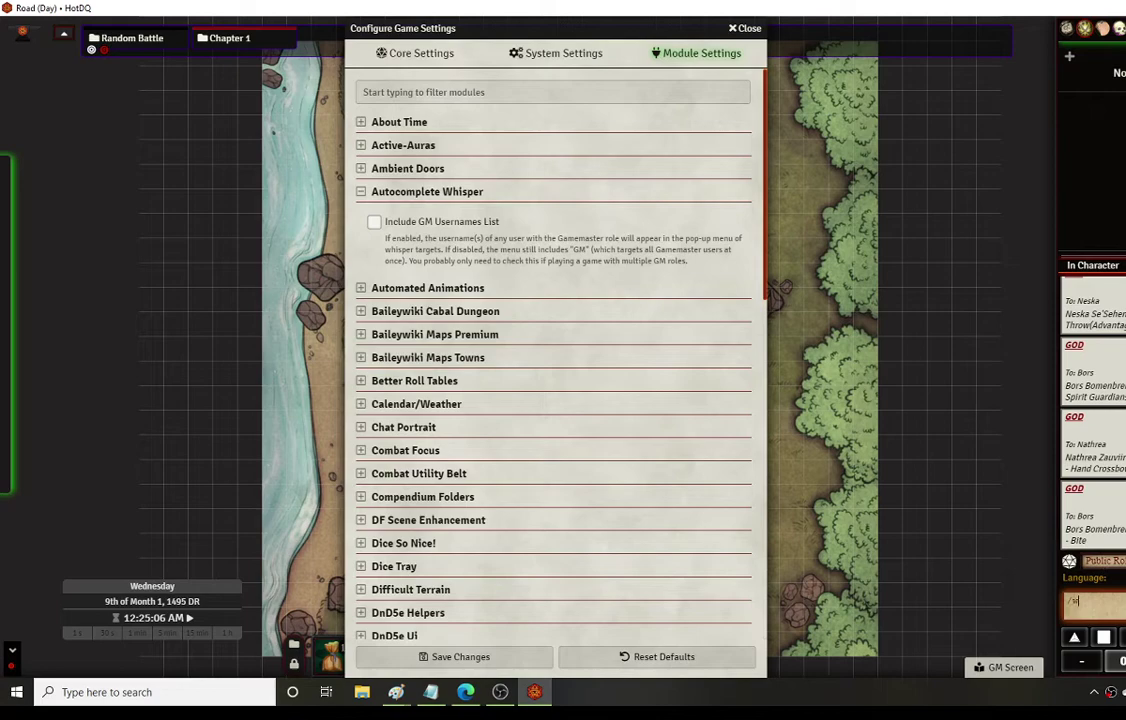
pyautogui.write('/w')
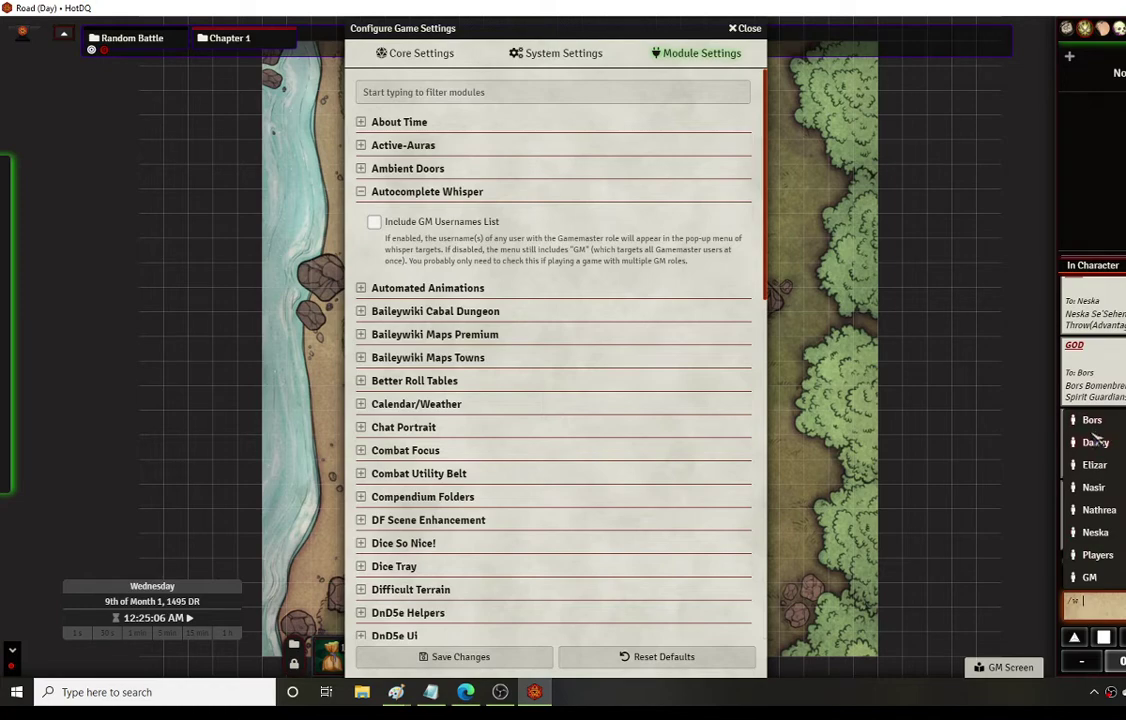
pyautogui.click(362, 193)
# - Review the module settings of Automated Animations, Baileywiki Cabal Dungeon and Better Roll Tables one after another
pyautogui.click(361, 215)
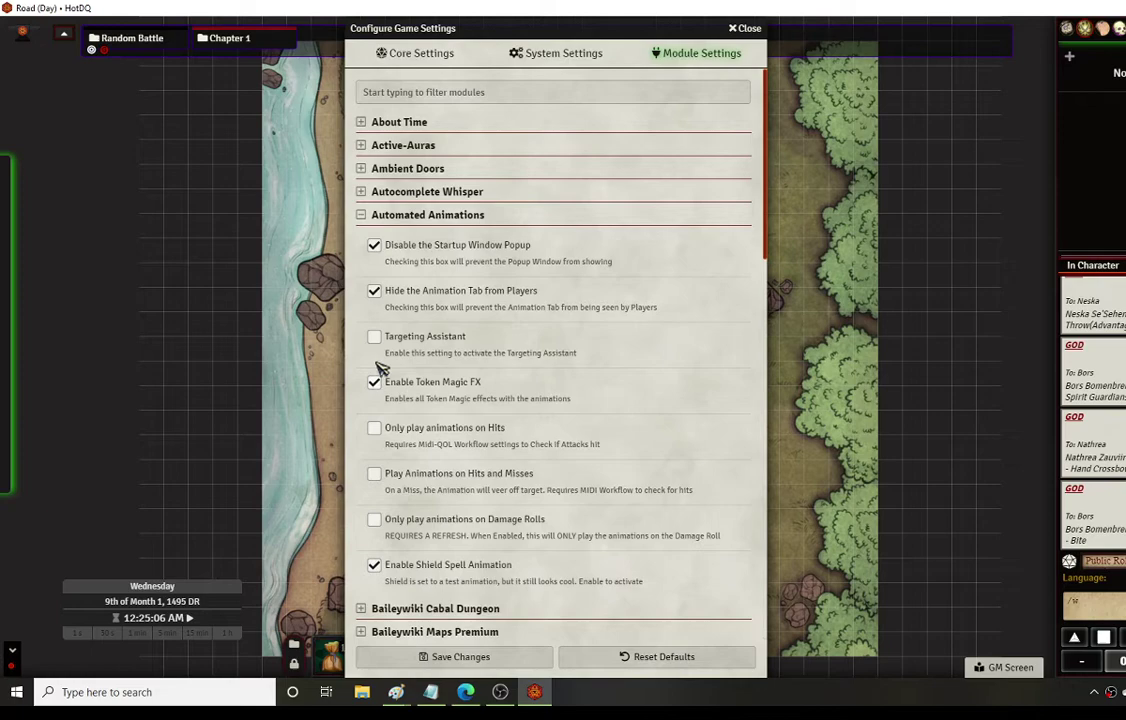
pyautogui.click(361, 215)
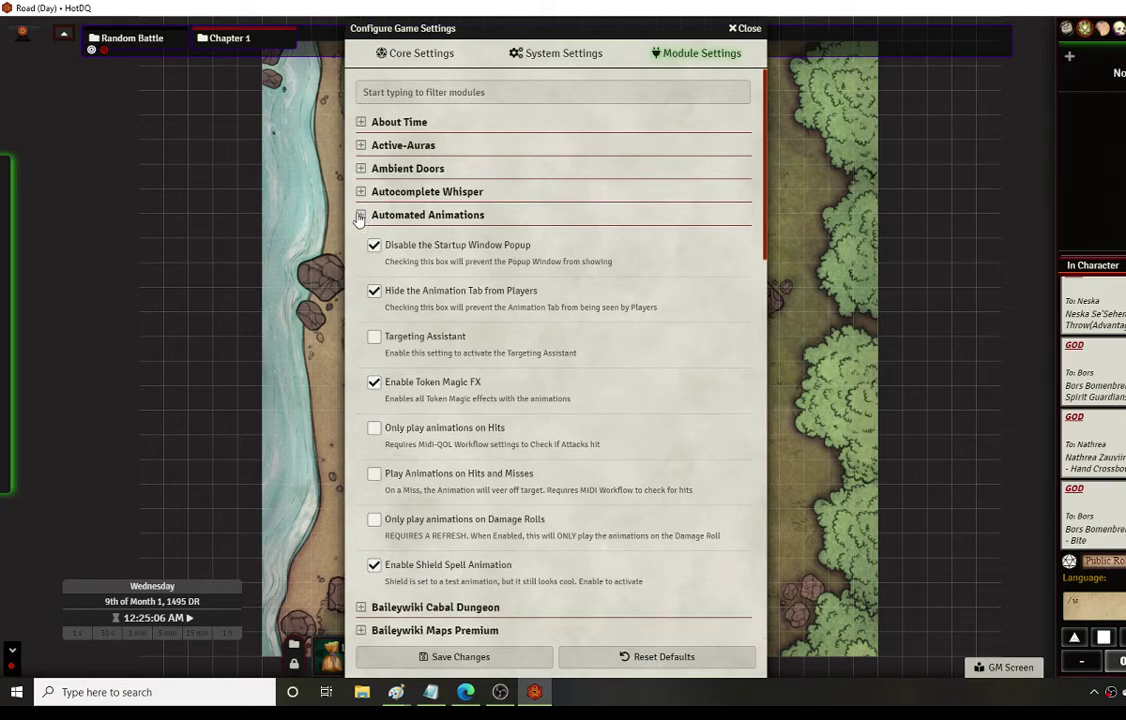
pyautogui.click(362, 238)
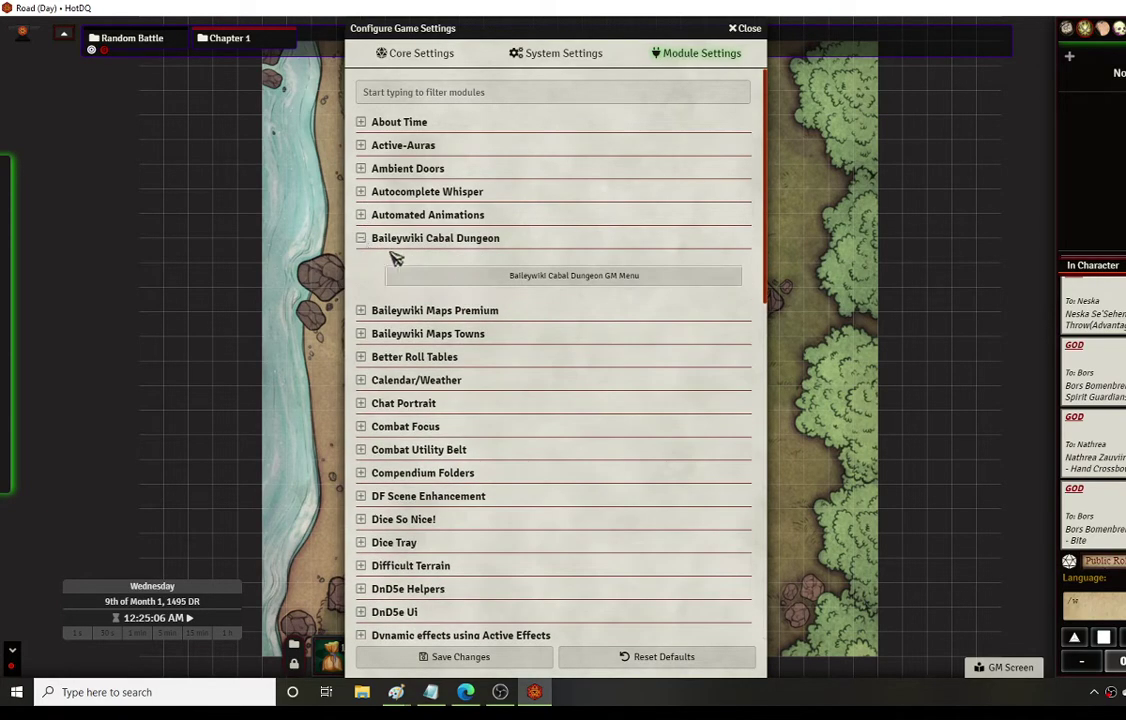
pyautogui.click(361, 238)
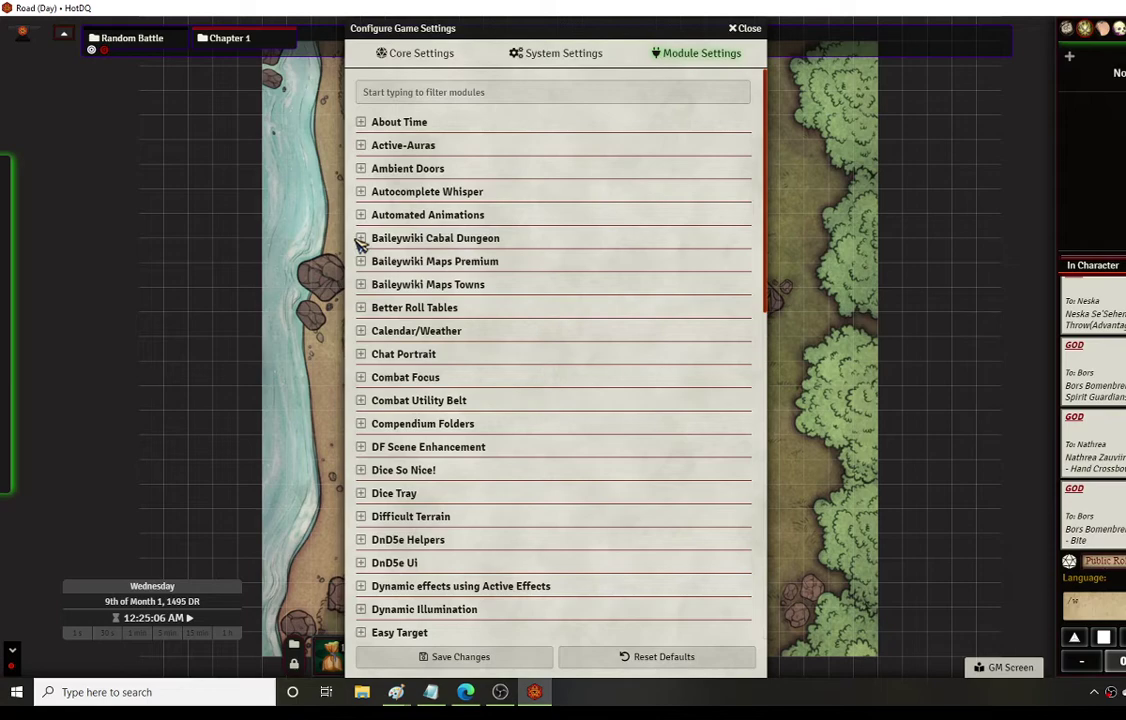
pyautogui.click(352, 312)
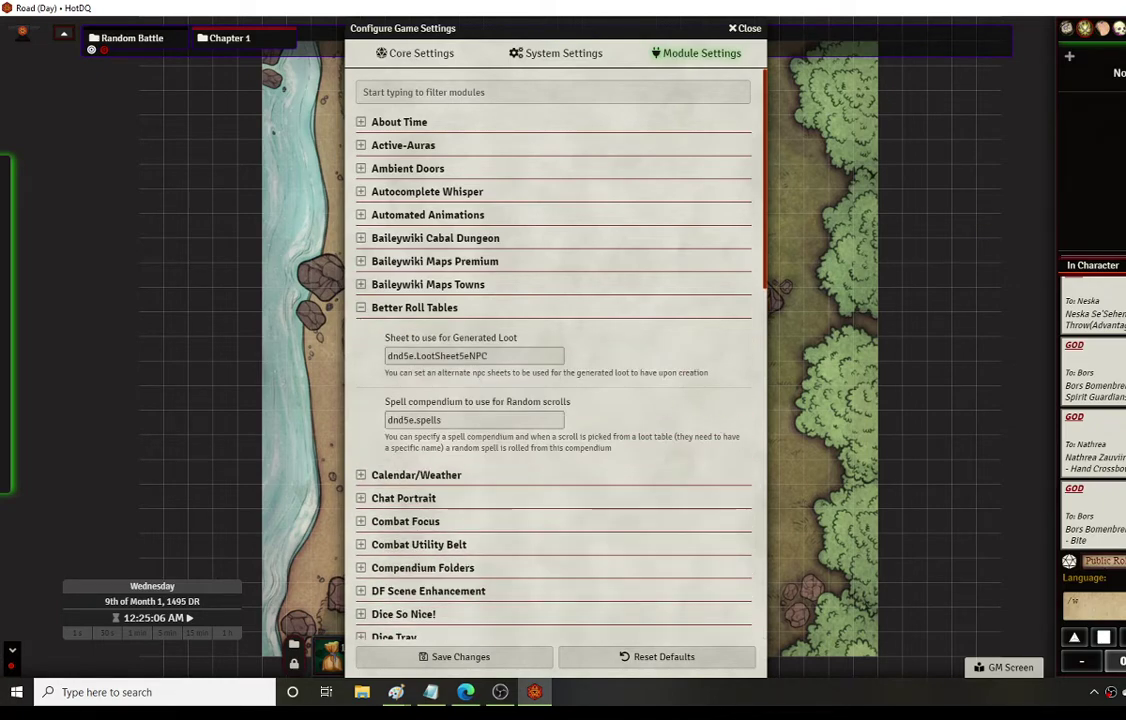
pyautogui.click(361, 310)
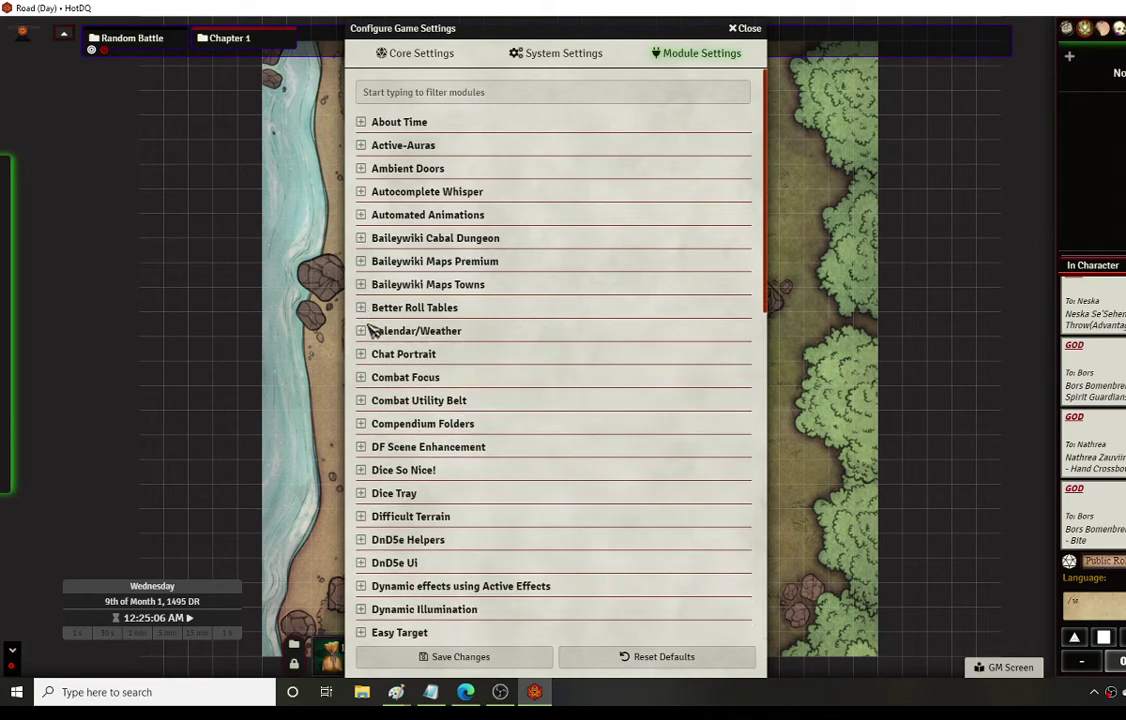
# - View the Calendar/Weather settings and move the calendar widget slightly lower on the scene
pyautogui.click(368, 331)
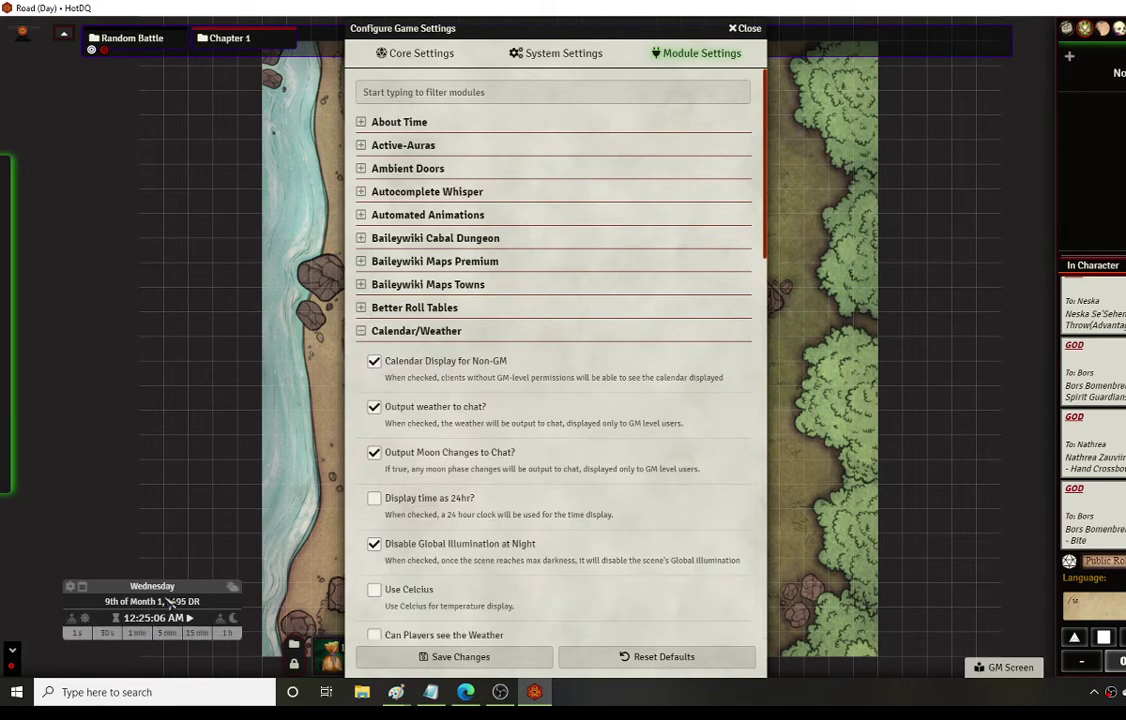
pyautogui.moveTo(152, 587); pyautogui.dragTo(141, 612)
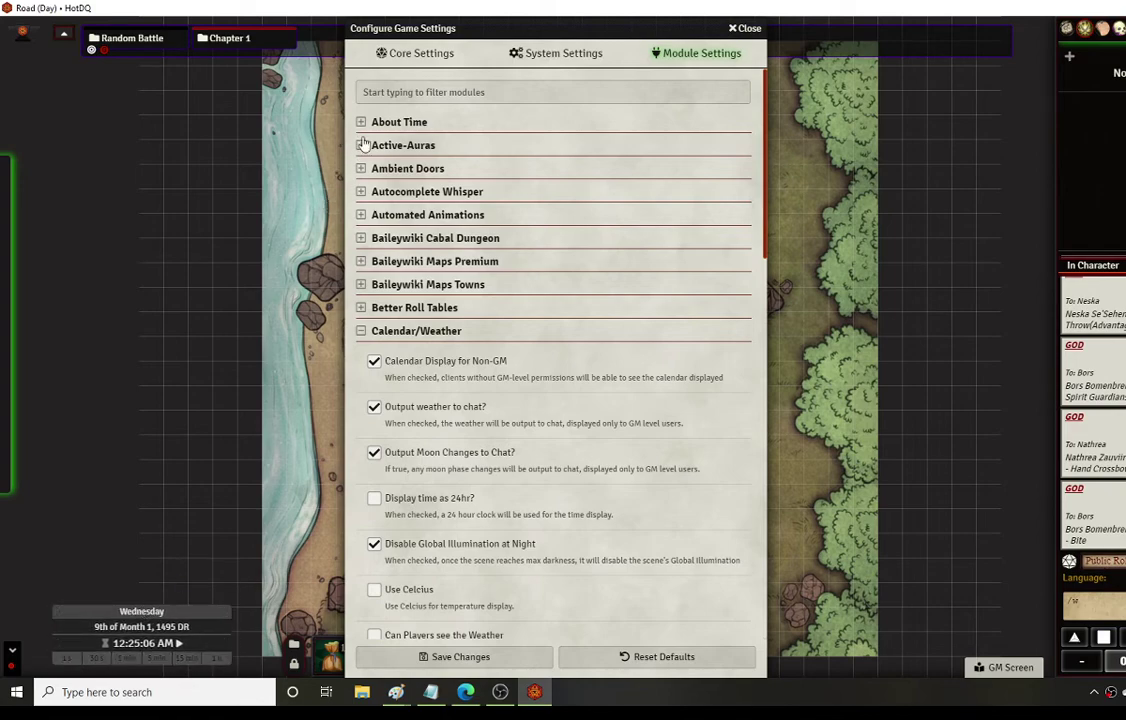
pyautogui.click(360, 333)
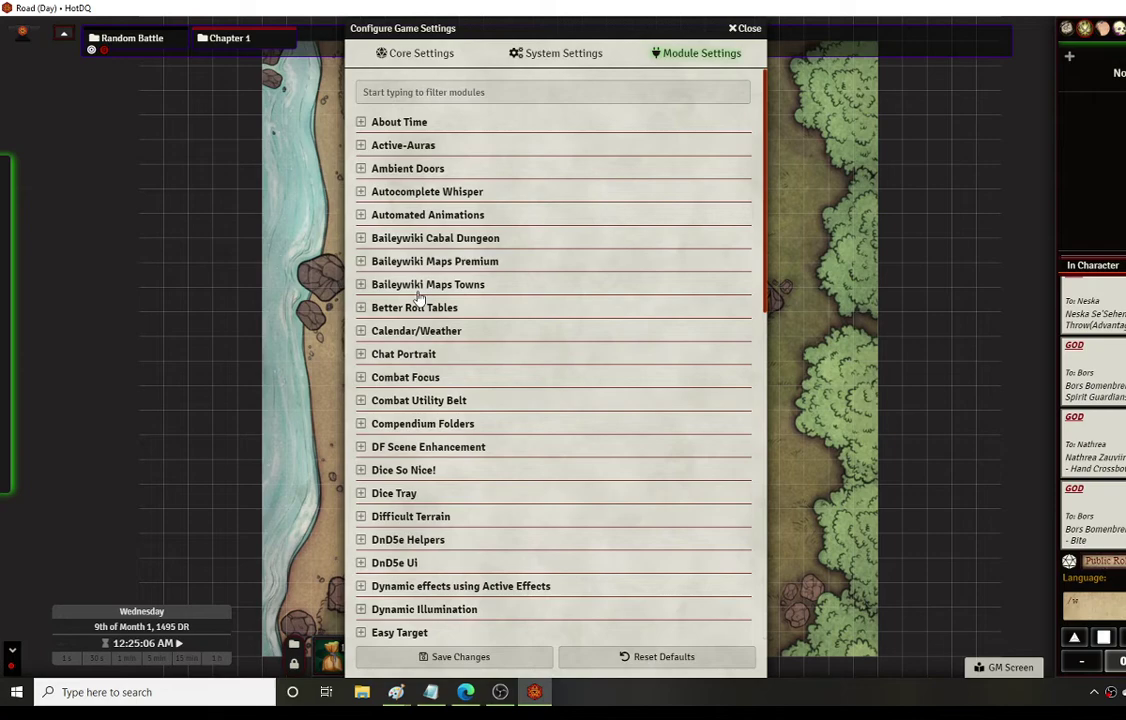
# - View the Chat Portrait settings and check the portraits on the in-character messages in the chat log
pyautogui.click(362, 354)
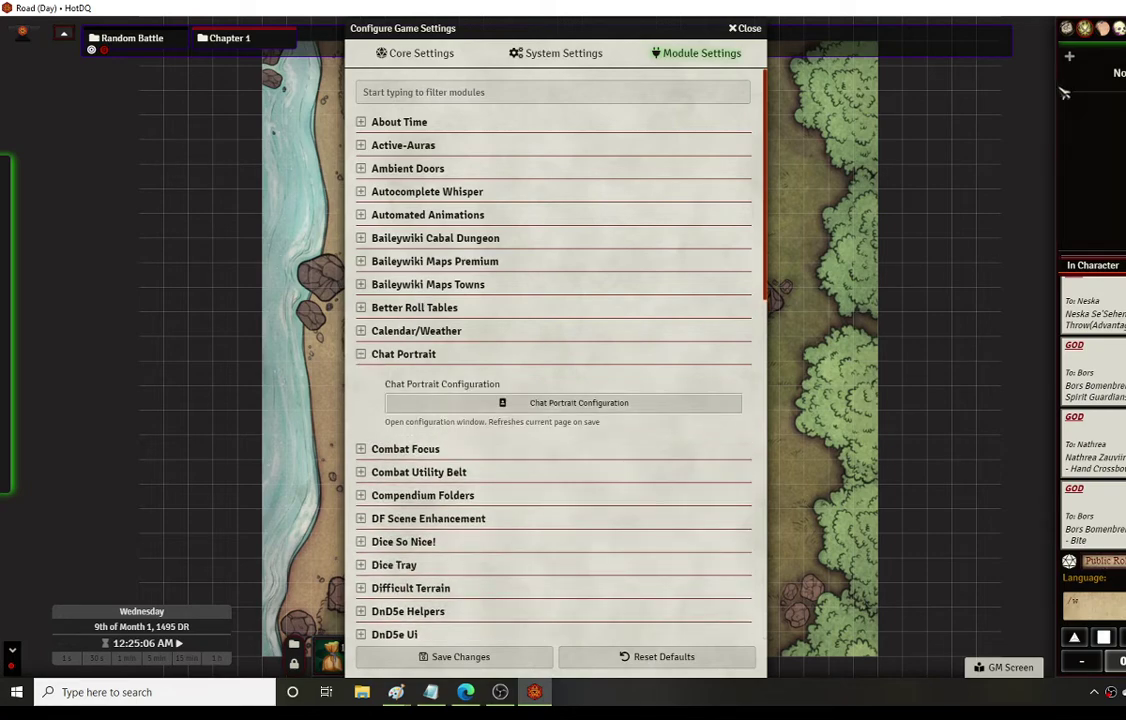
pyautogui.click(1066, 29)
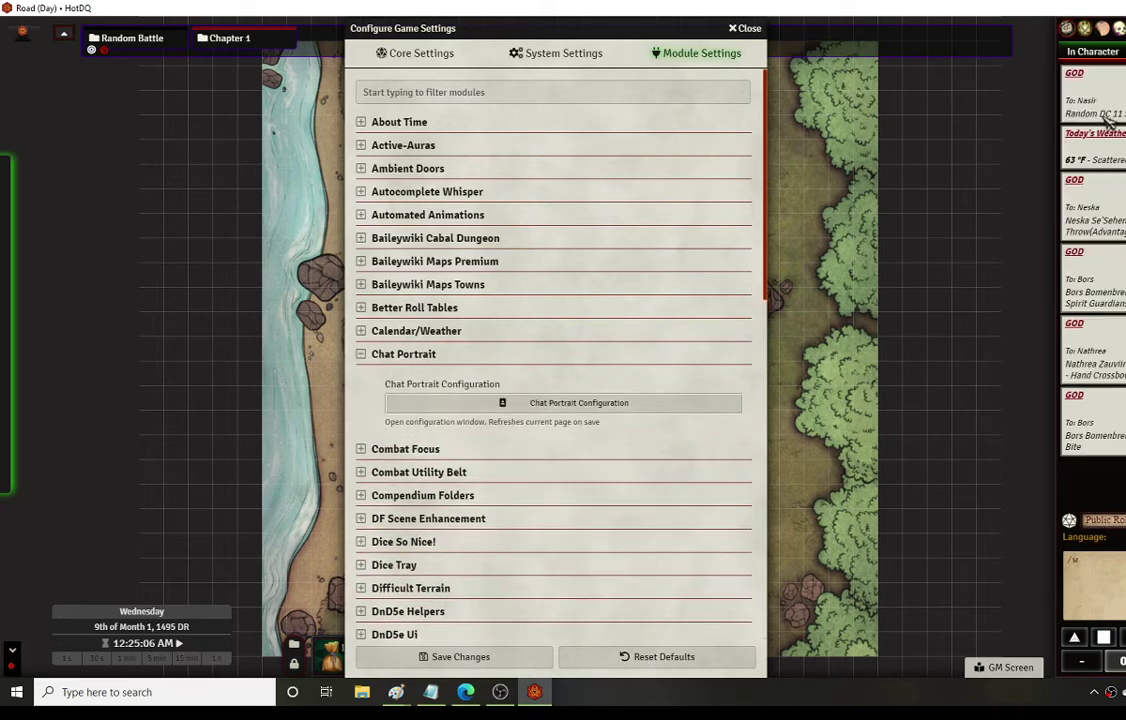
pyautogui.click(1105, 54)
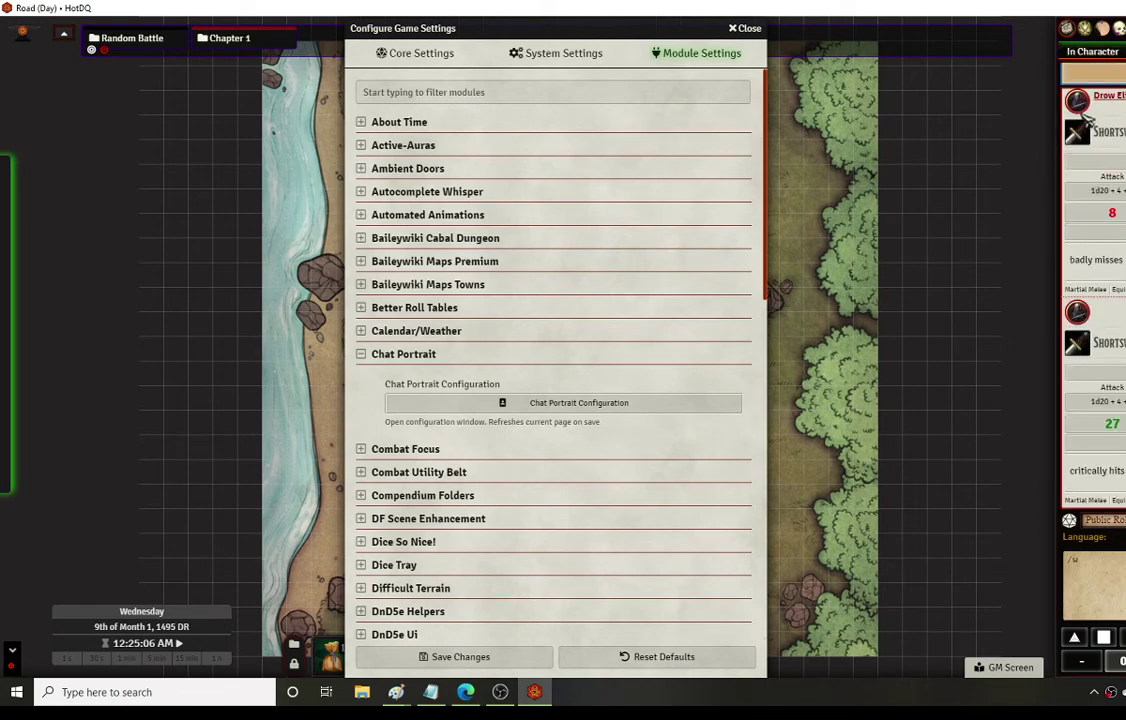
pyautogui.click(362, 356)
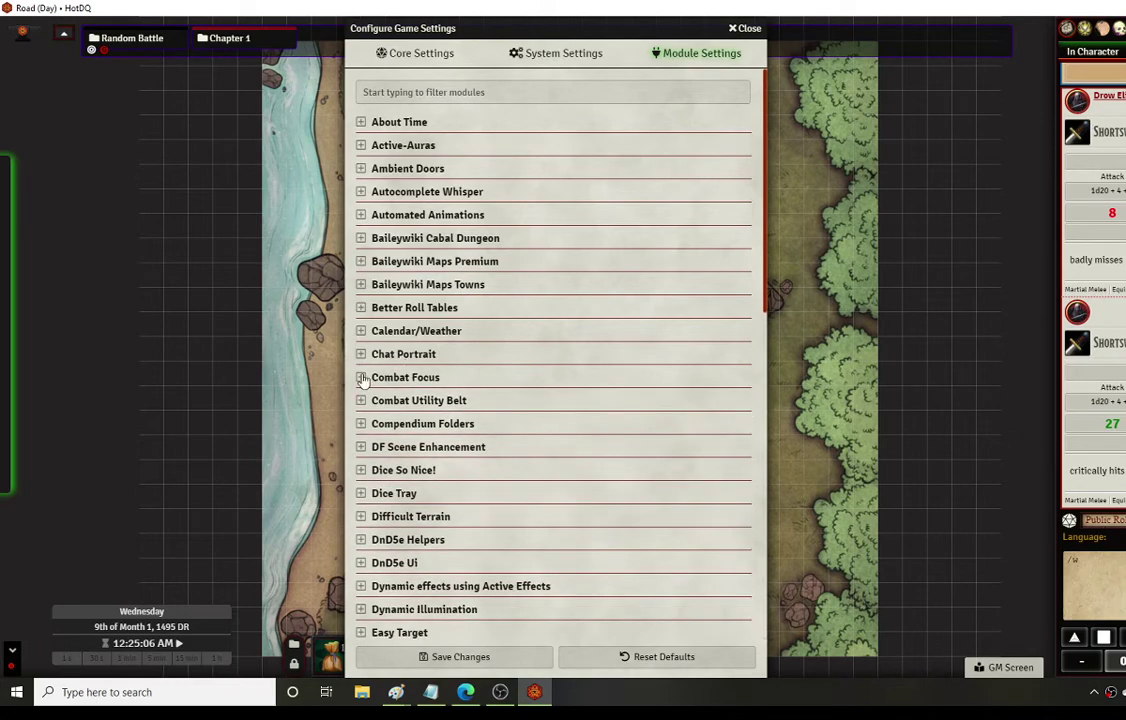
# - View the Combat Focus settings and check the combat tracker with the chat log beneath it
pyautogui.click(362, 378)
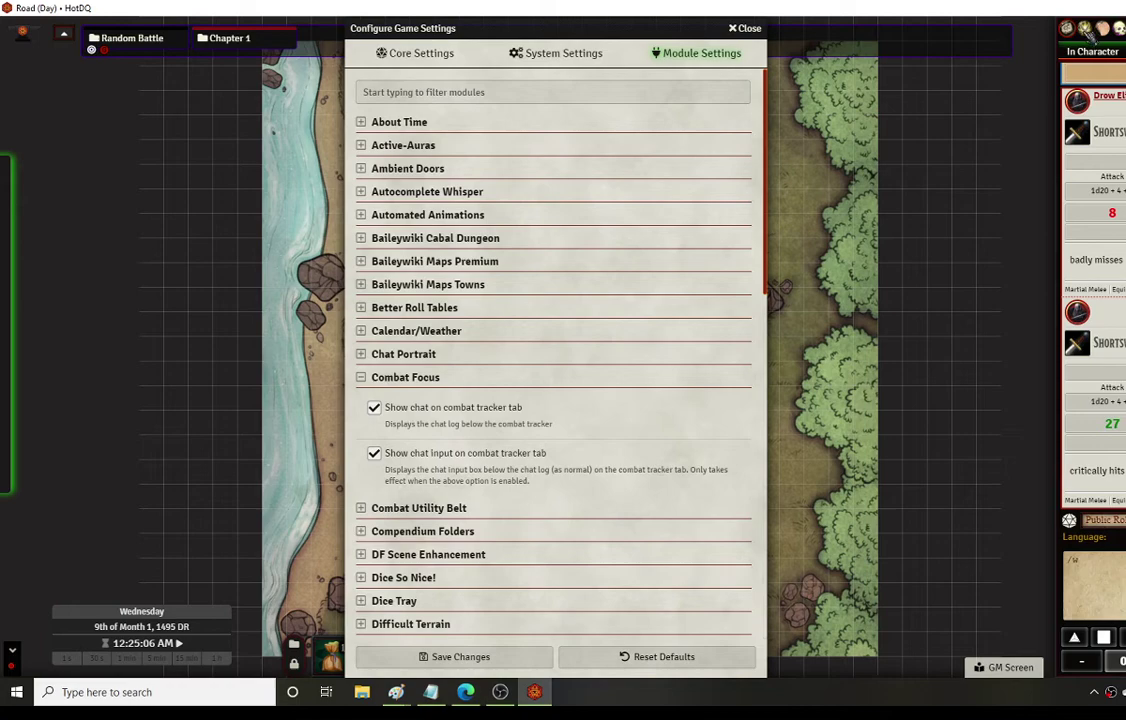
pyautogui.click(1086, 30)
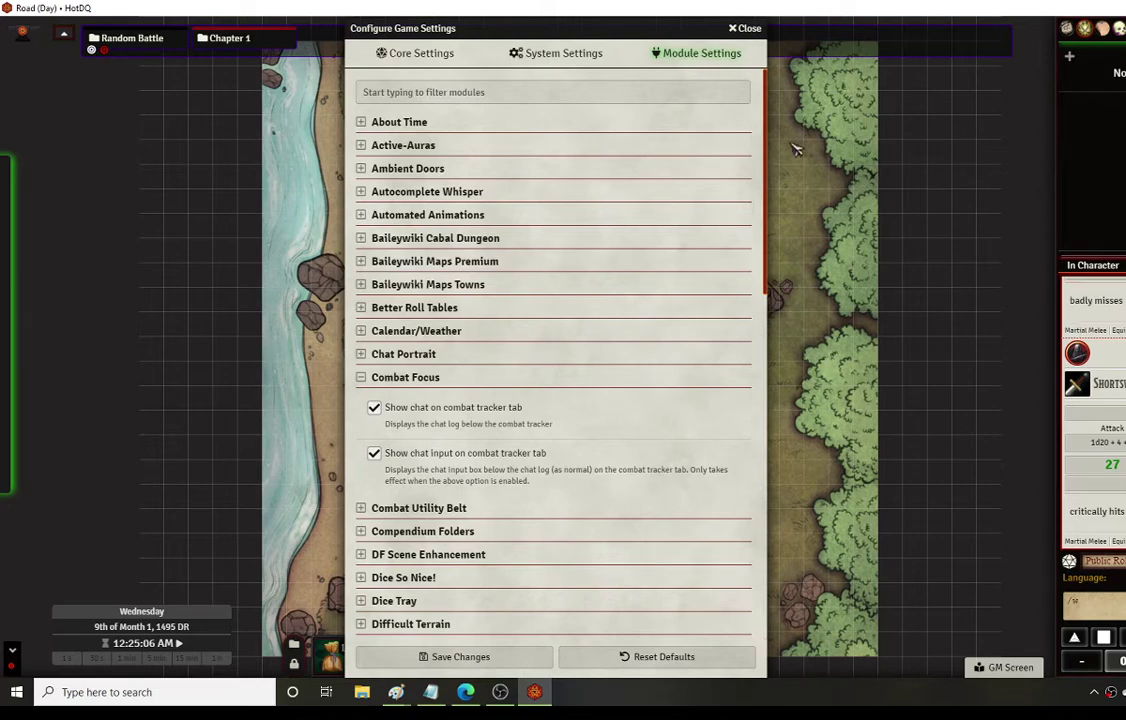
pyautogui.click(360, 378)
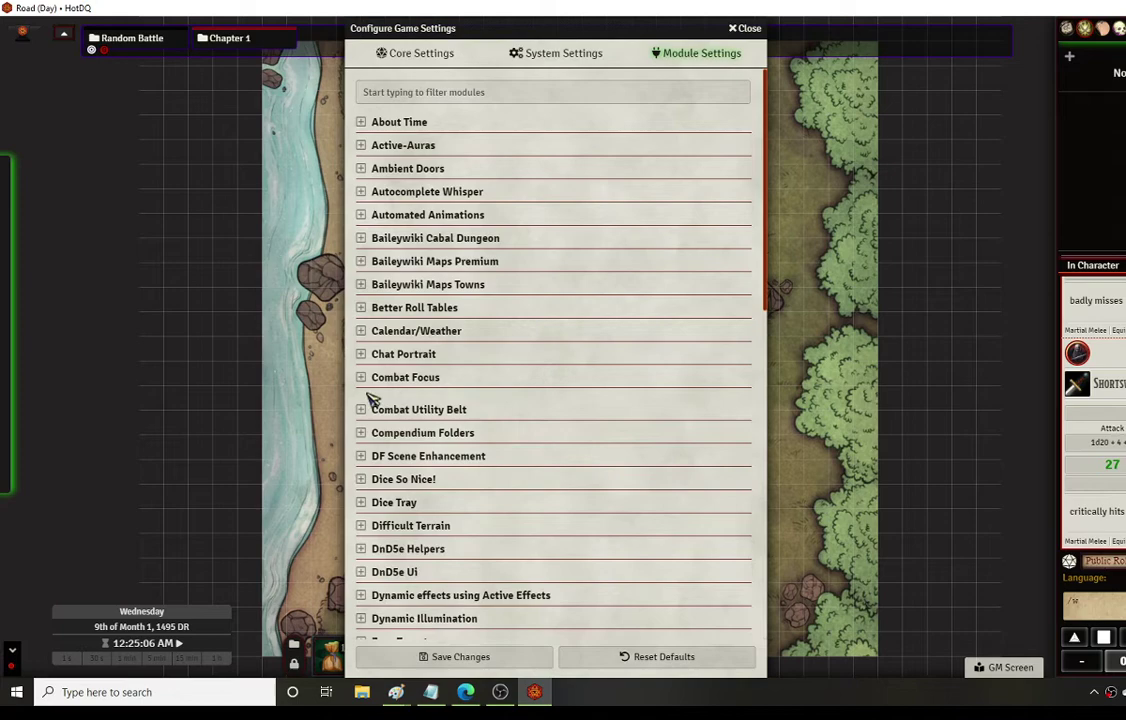
# - Look through the Combat Utility Belt settings, including the Concentrator and Enhanced Conditions options, and collapse the section
pyautogui.click(362, 401)
pyautogui.scroll(-5, 537, 438)
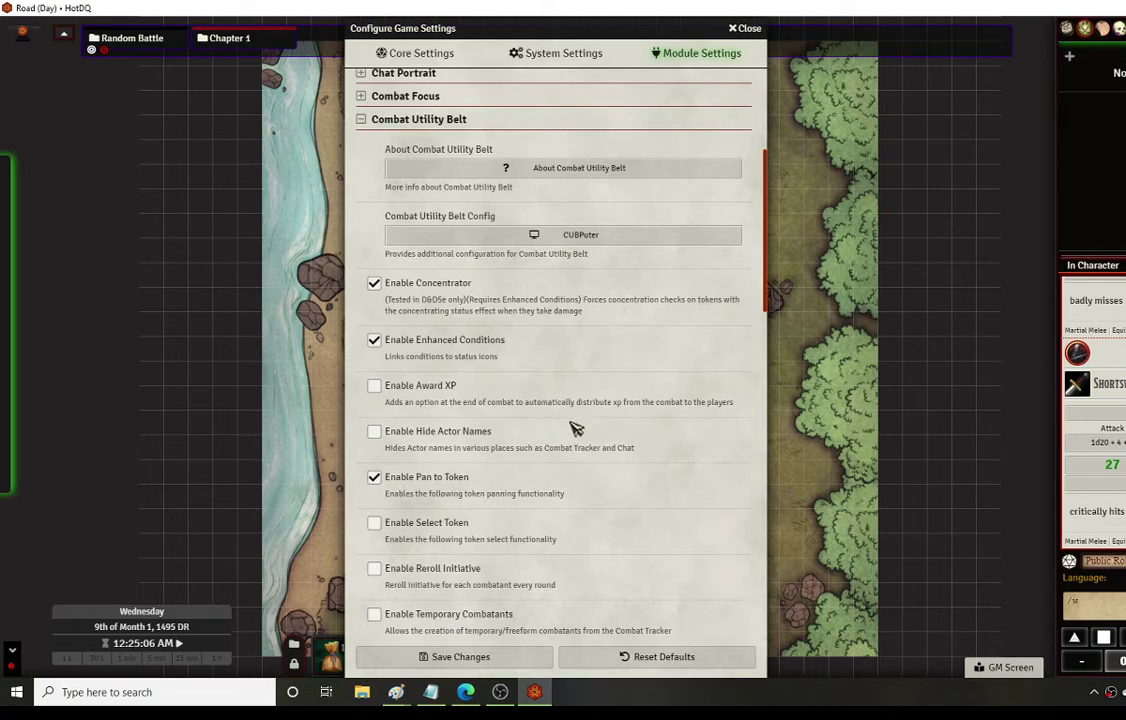
pyautogui.scroll(-2, 570, 425)
pyautogui.scroll(4, 573, 435)
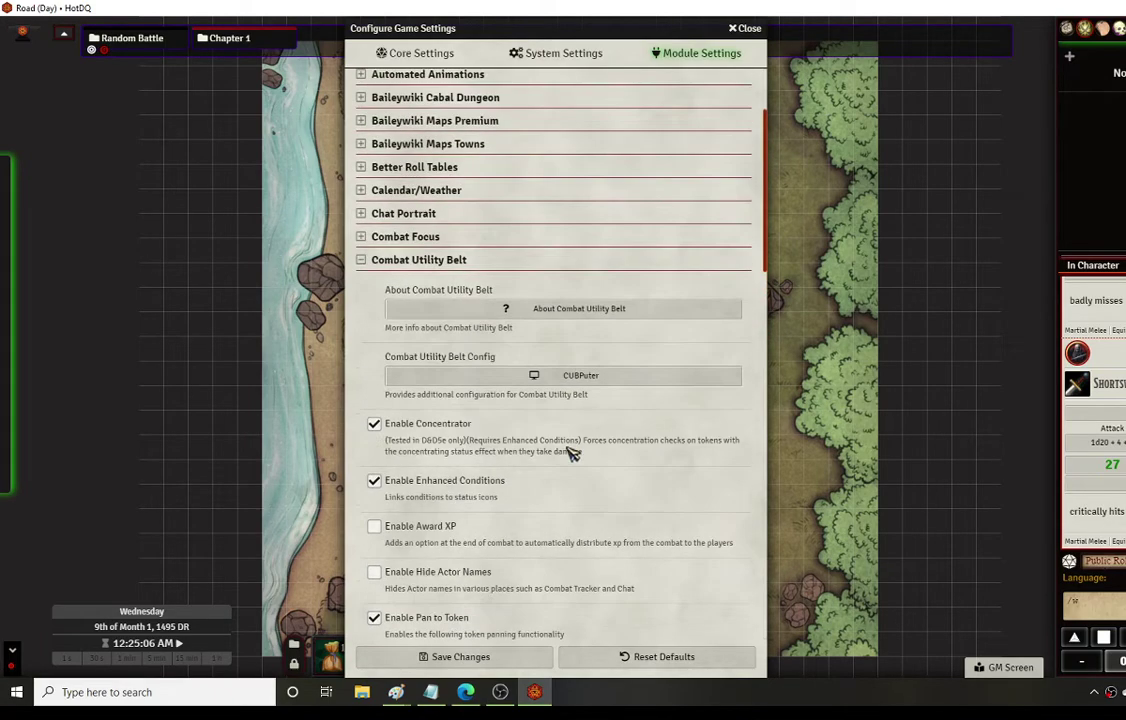
pyautogui.click(362, 260)
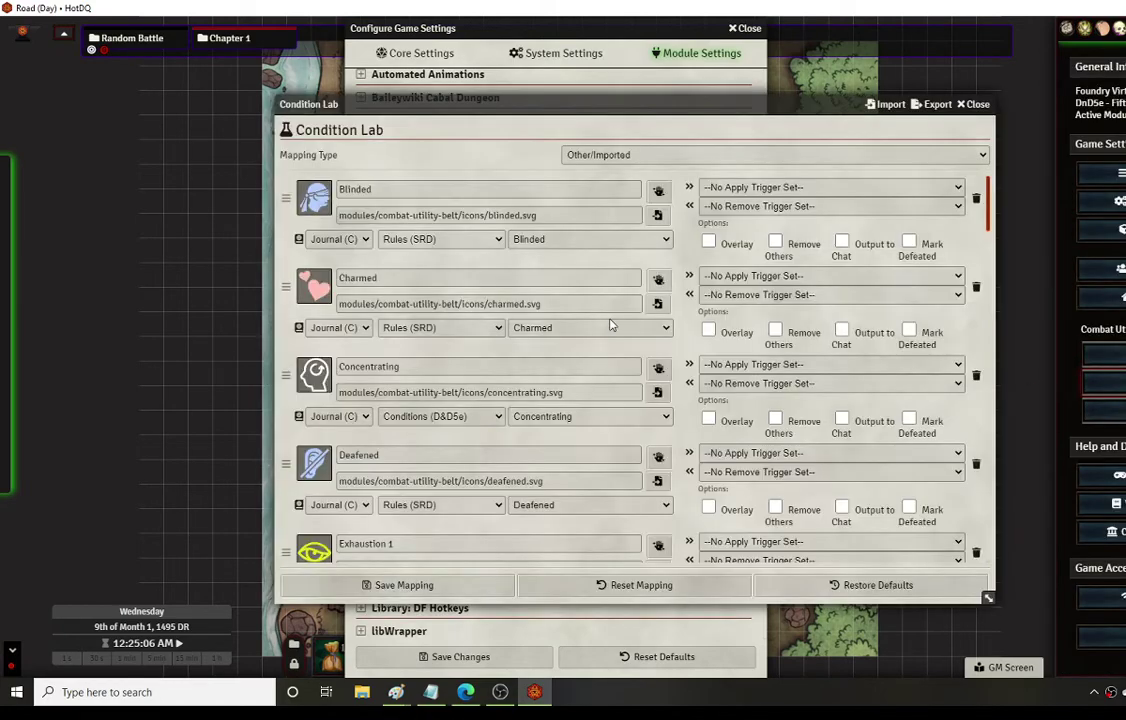
# - Look through the Condition Lab mapping, including custom entries such as Barkskin, Fly, Haste and Dead, and close it without saving
pyautogui.scroll(-20, 540, 290)
pyautogui.scroll(-10, 551, 320)
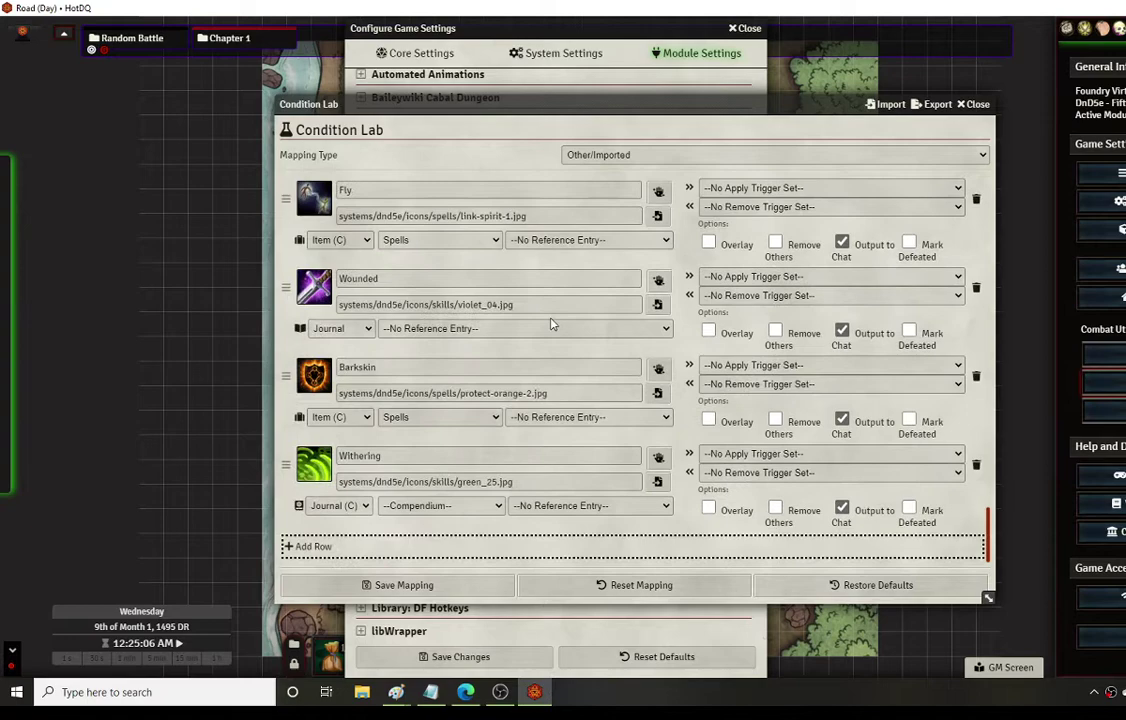
pyautogui.scroll(1, 430, 460)
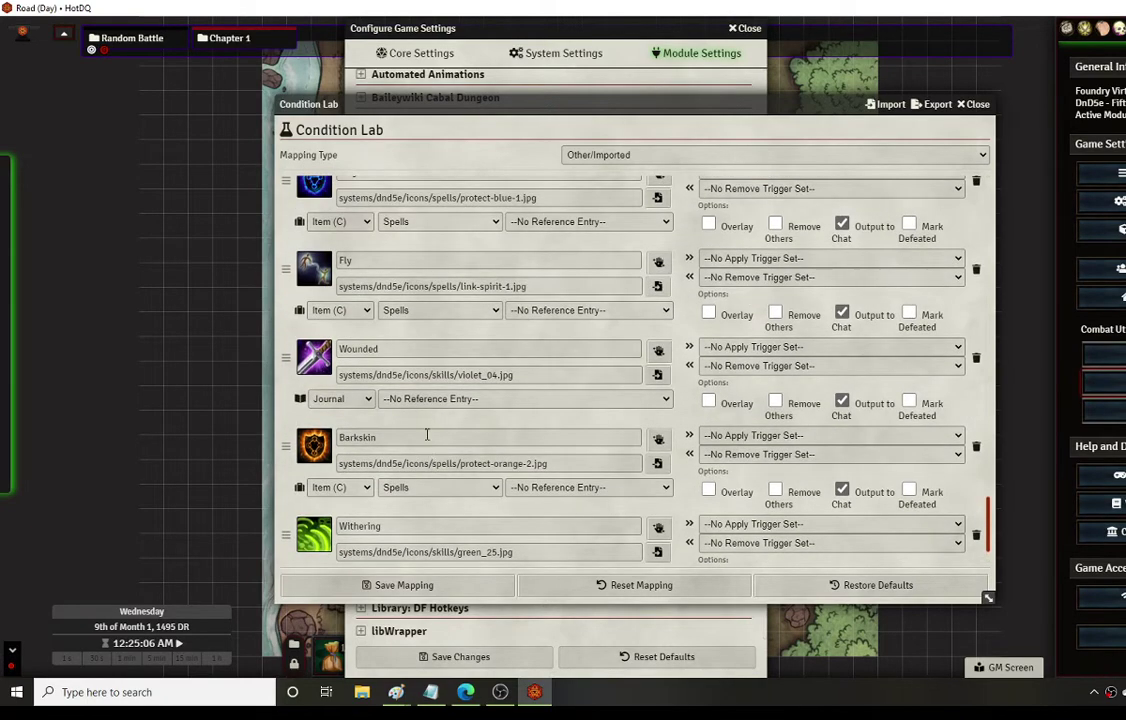
pyautogui.scroll(1, 446, 434)
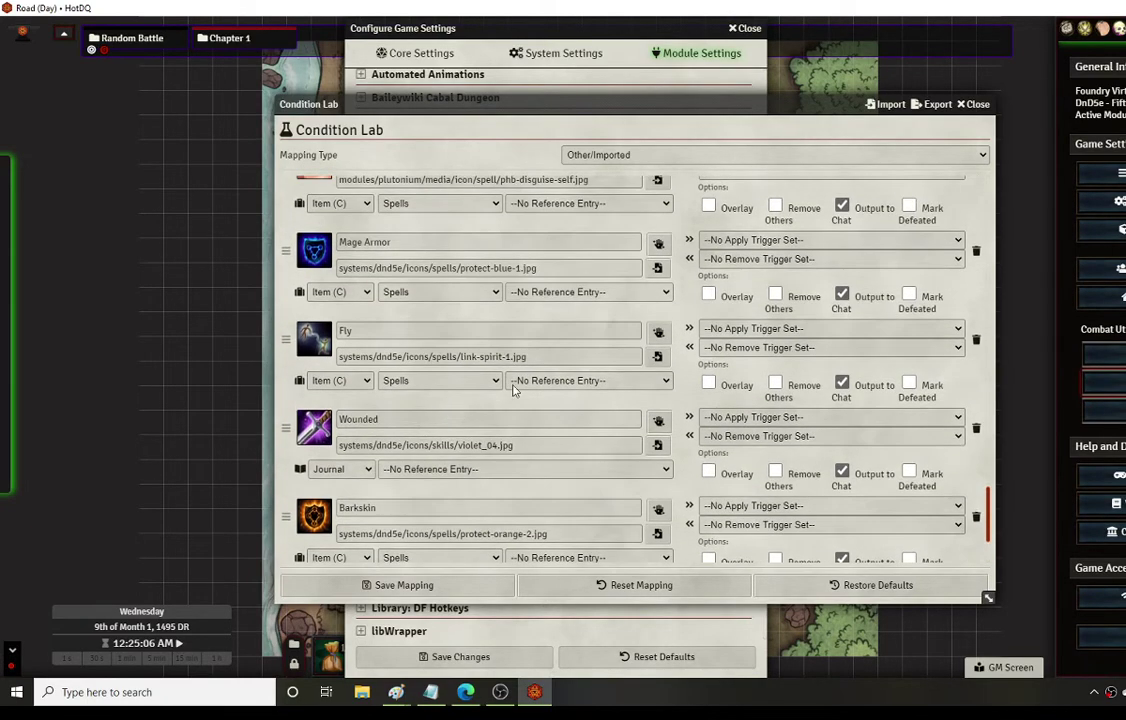
pyautogui.scroll(2, 450, 418)
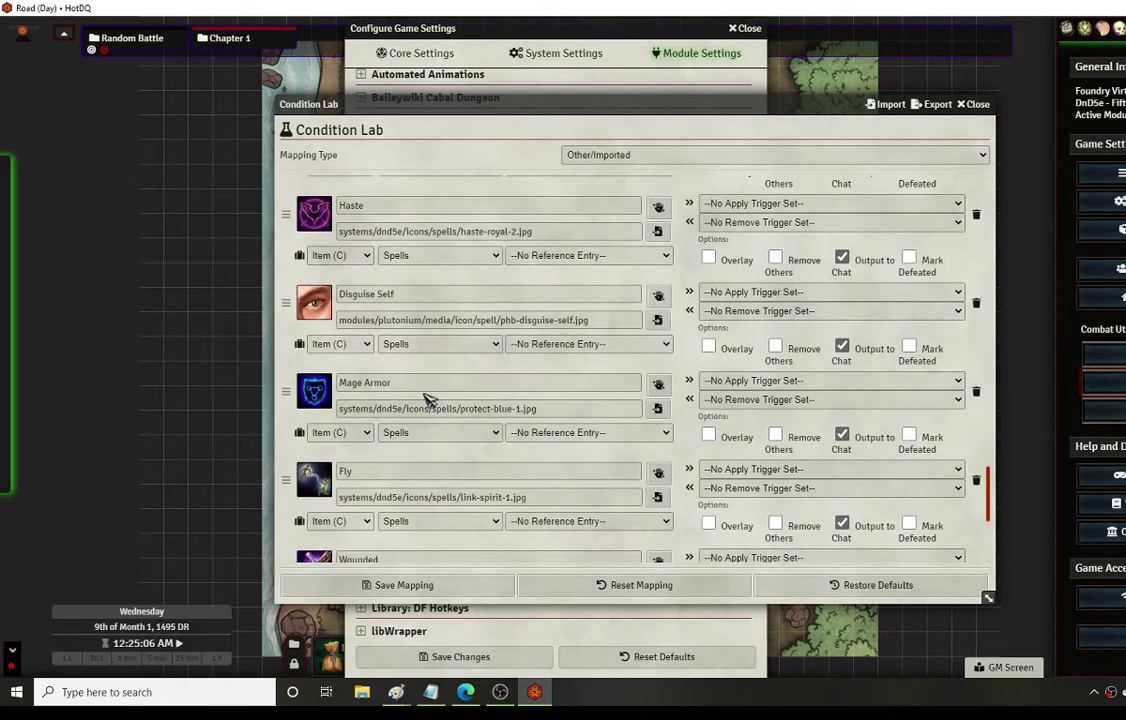
pyautogui.scroll(3, 450, 372)
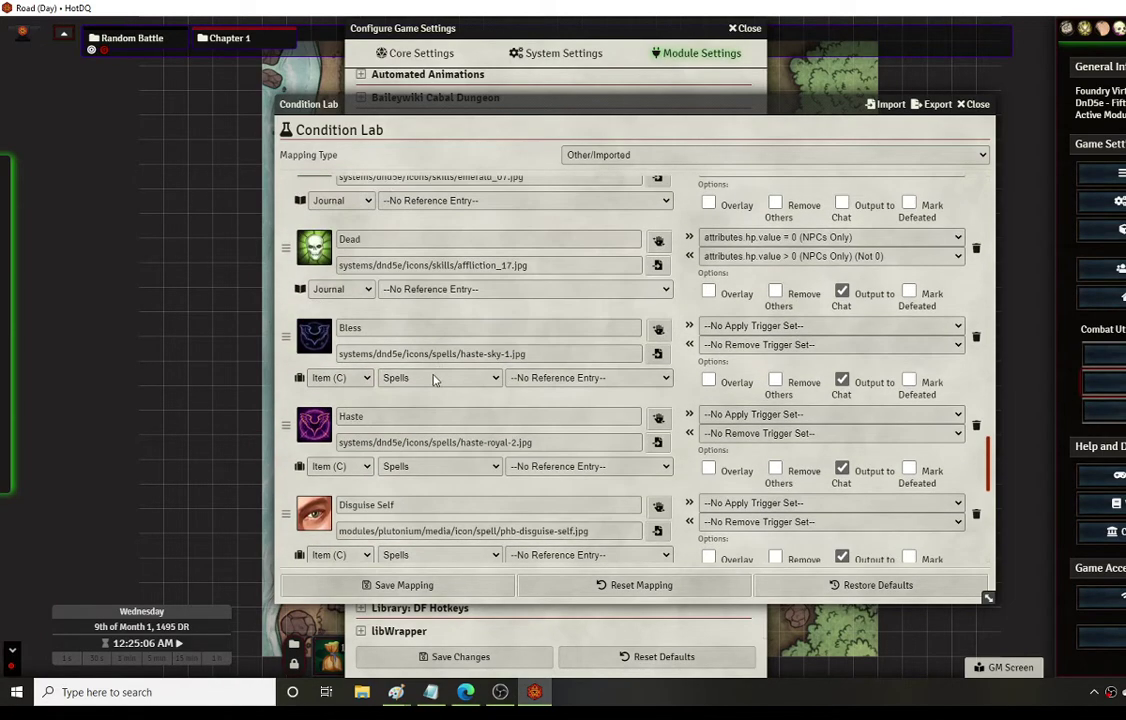
pyautogui.click(978, 105)
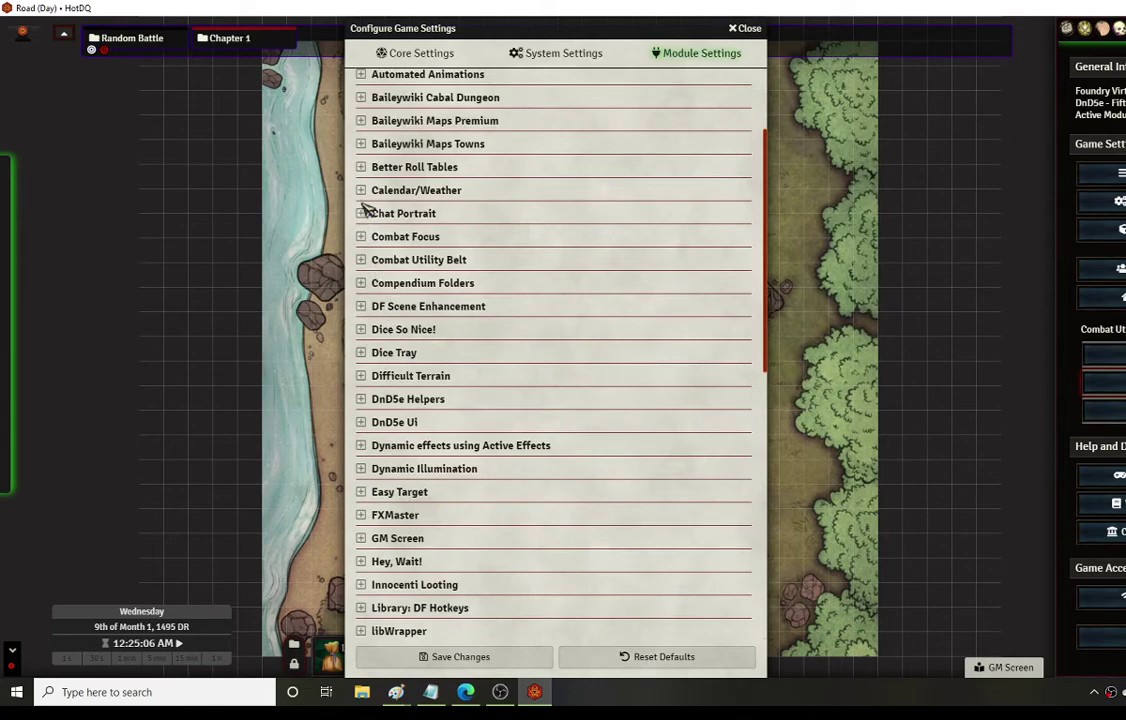
# - View the Compendium Folders settings, check the contents of the Actor compendium folder, and collapse both
pyautogui.click(362, 284)
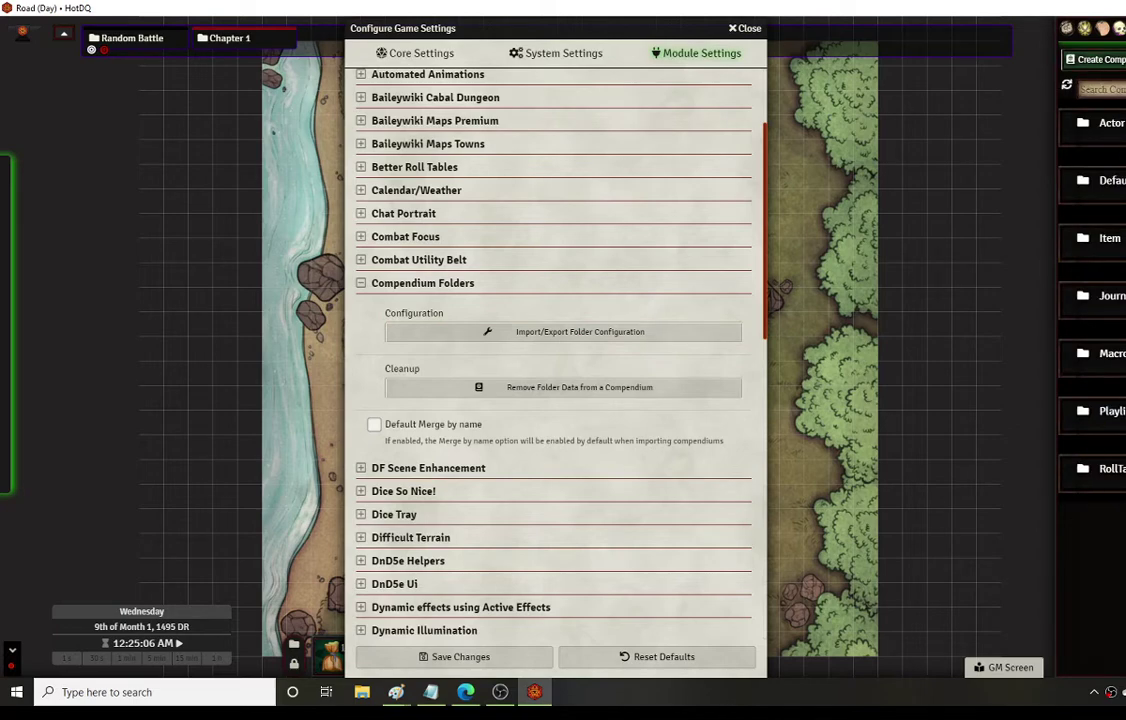
pyautogui.click(1097, 124)
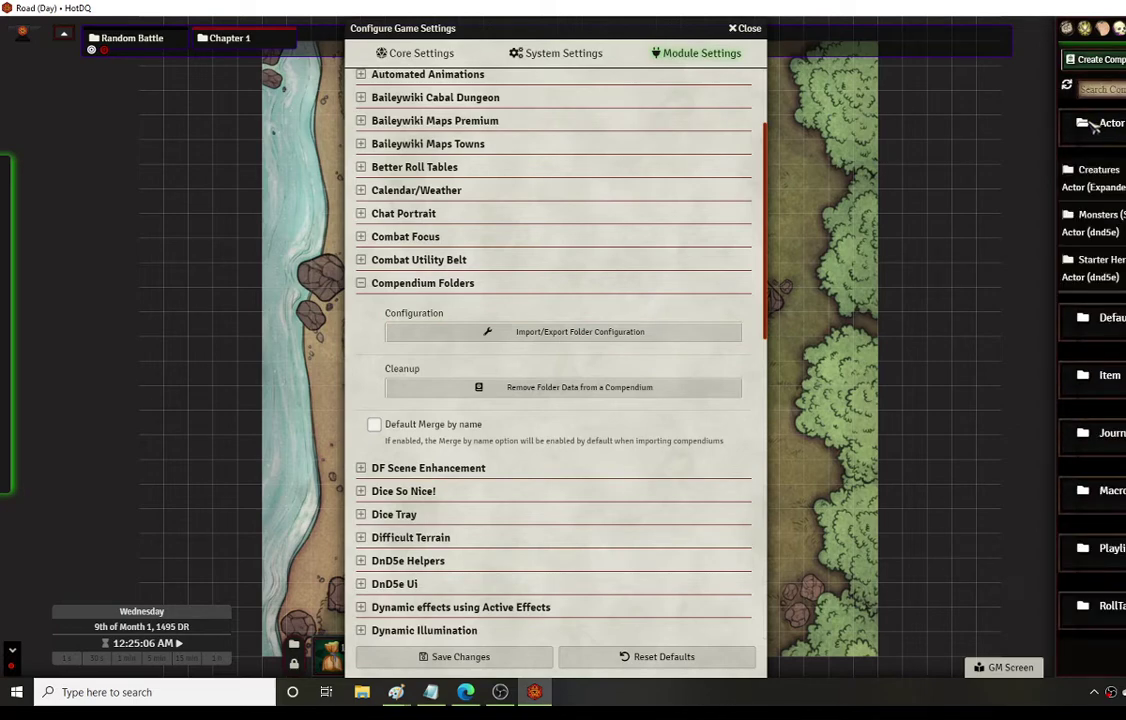
pyautogui.click(1097, 124)
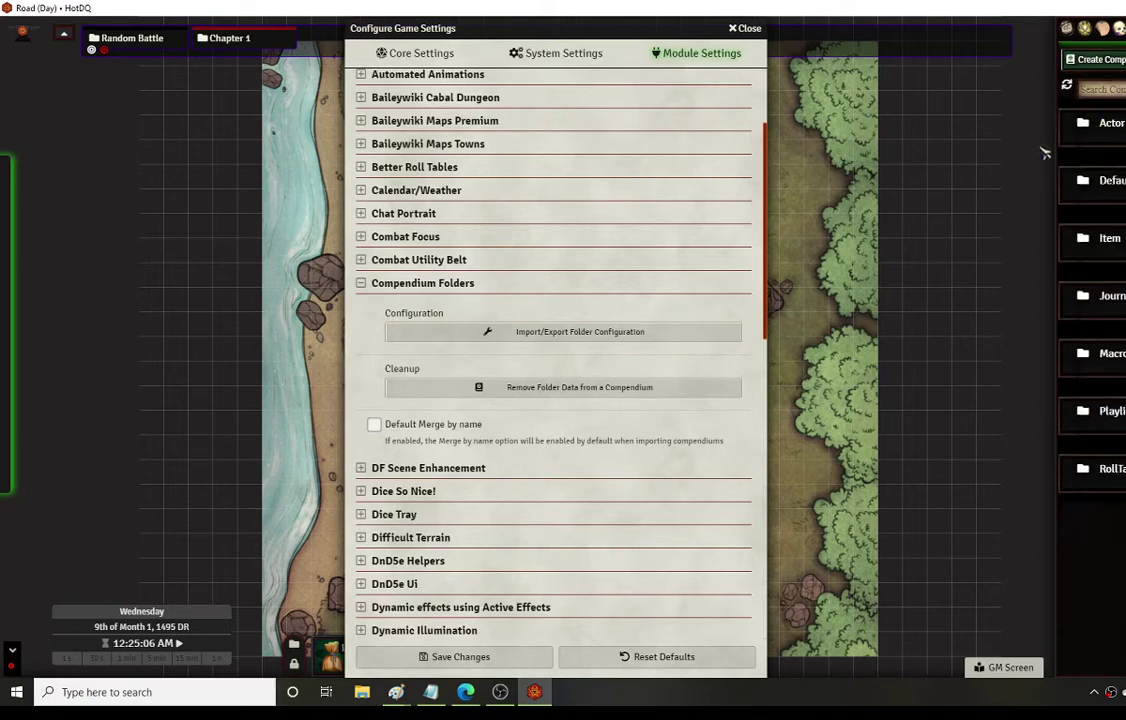
pyautogui.click(362, 285)
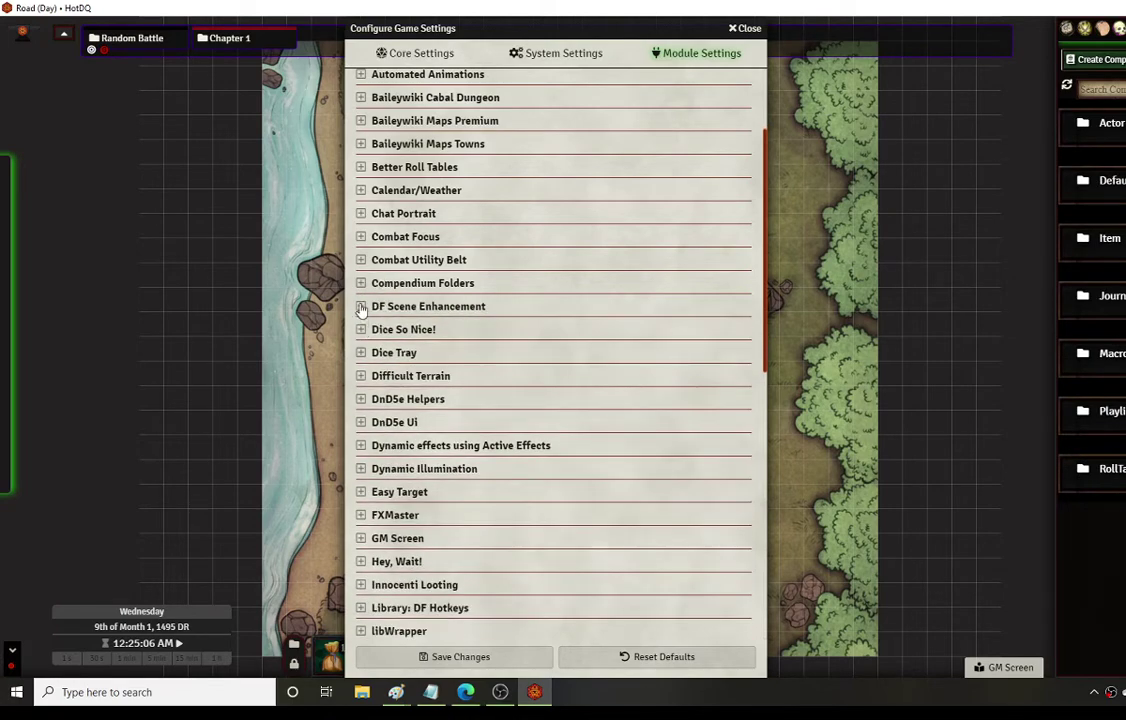
# - View the DF Scene Enhancement settings, shift the settings window slightly to the right, and collapse the section
pyautogui.click(361, 307)
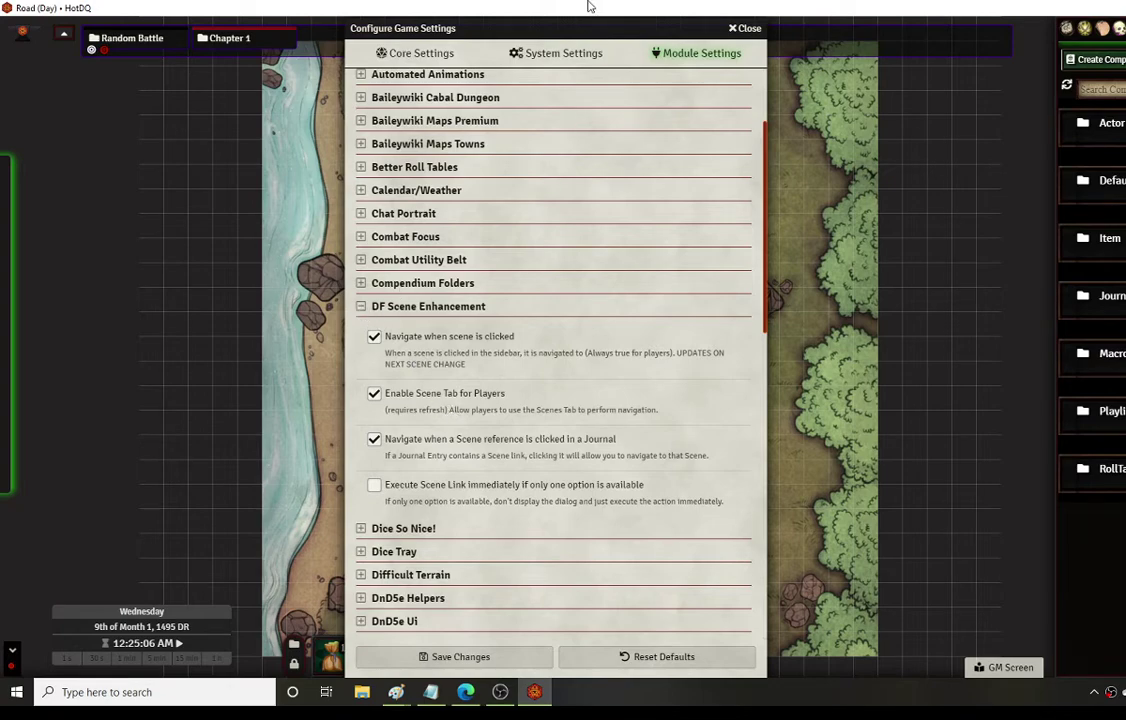
pyautogui.moveTo(549, 41); pyautogui.dragTo(624, 41)
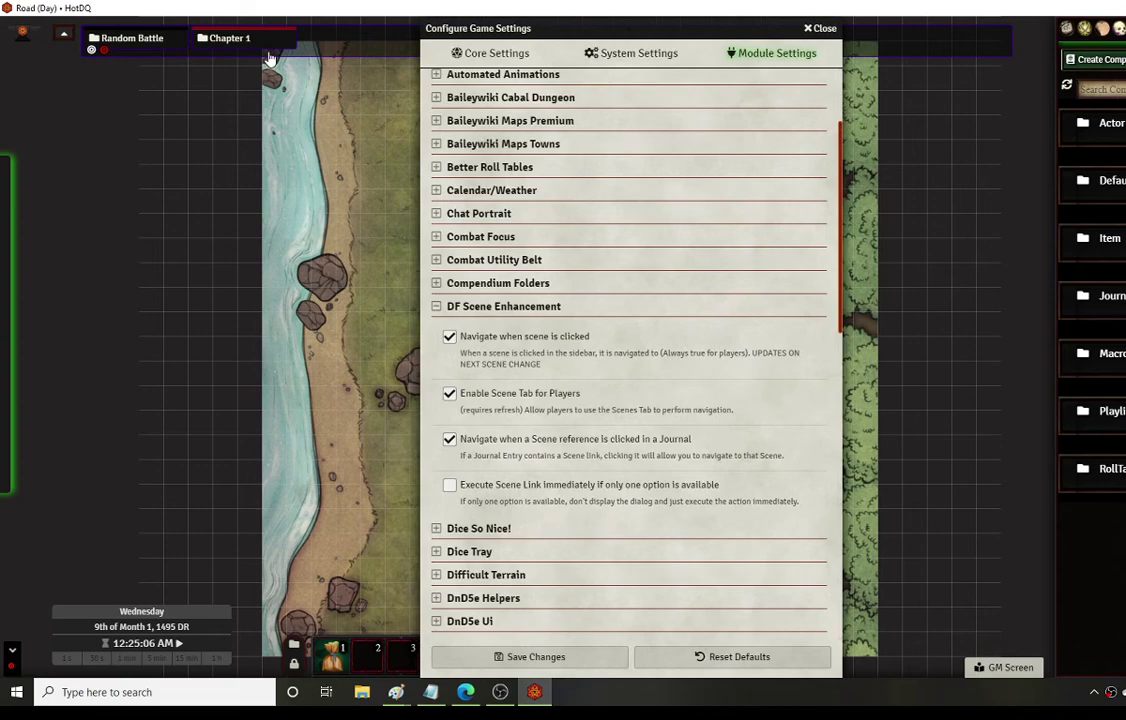
pyautogui.click(437, 308)
# - View the Dice So Nice! settings, collapse them, and roll 1d6 in the chat to demonstrate the dice
pyautogui.click(450, 329)
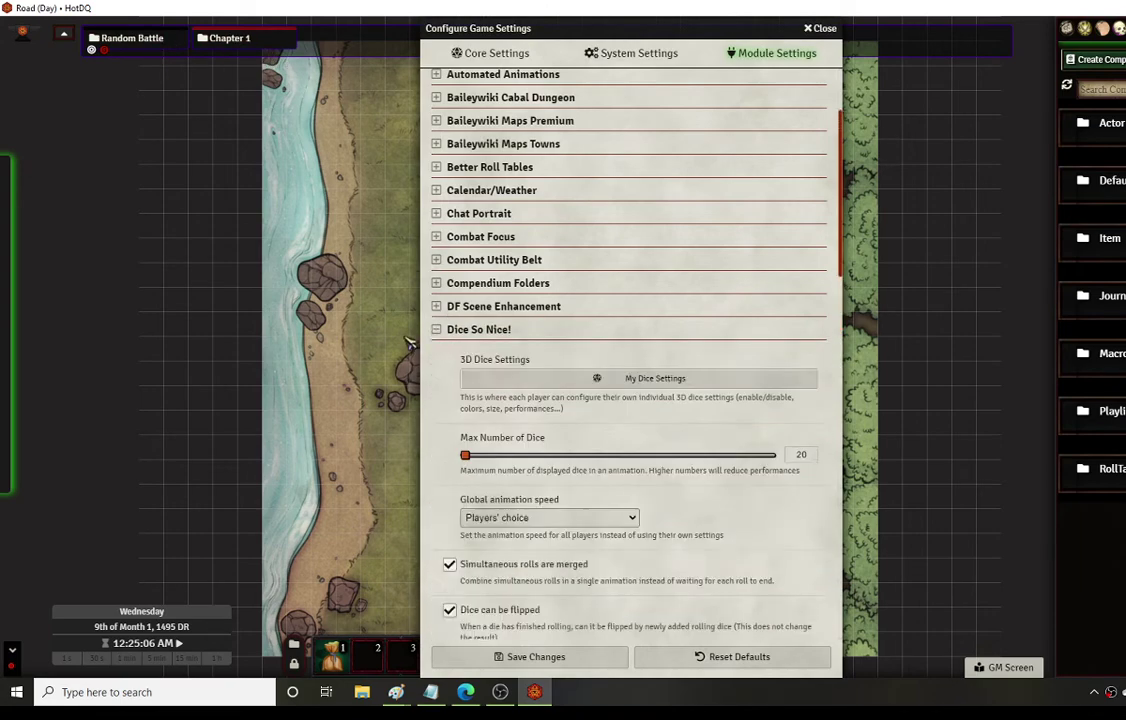
pyautogui.click(437, 330)
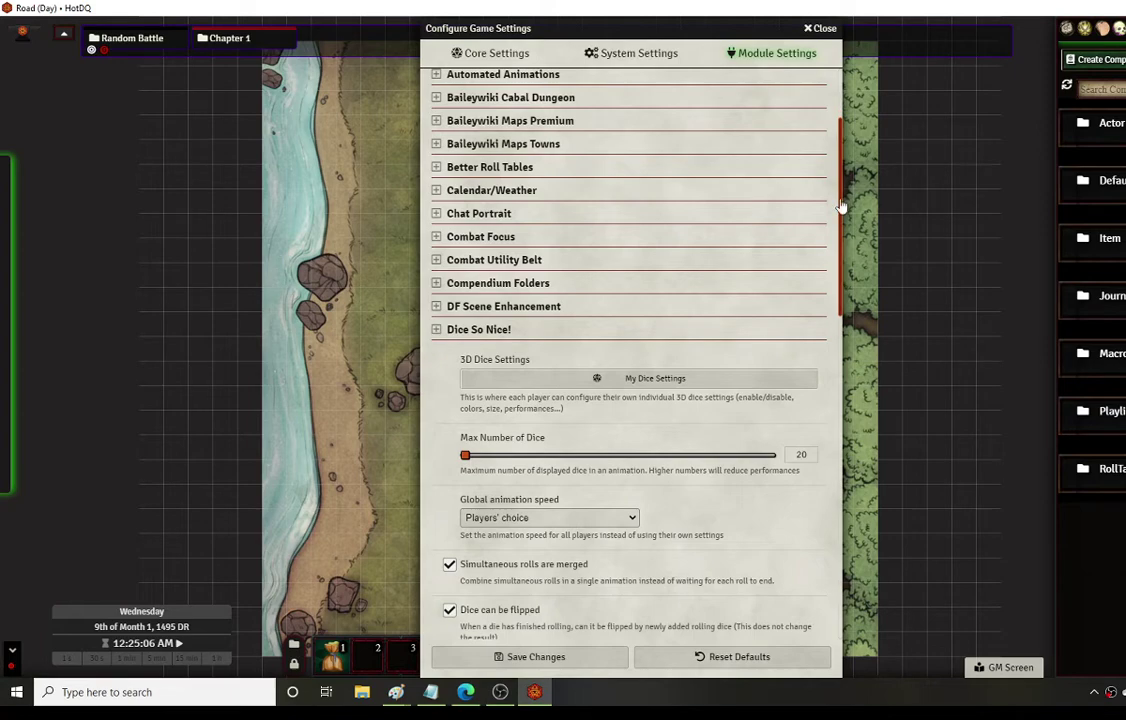
pyautogui.click(1067, 28)
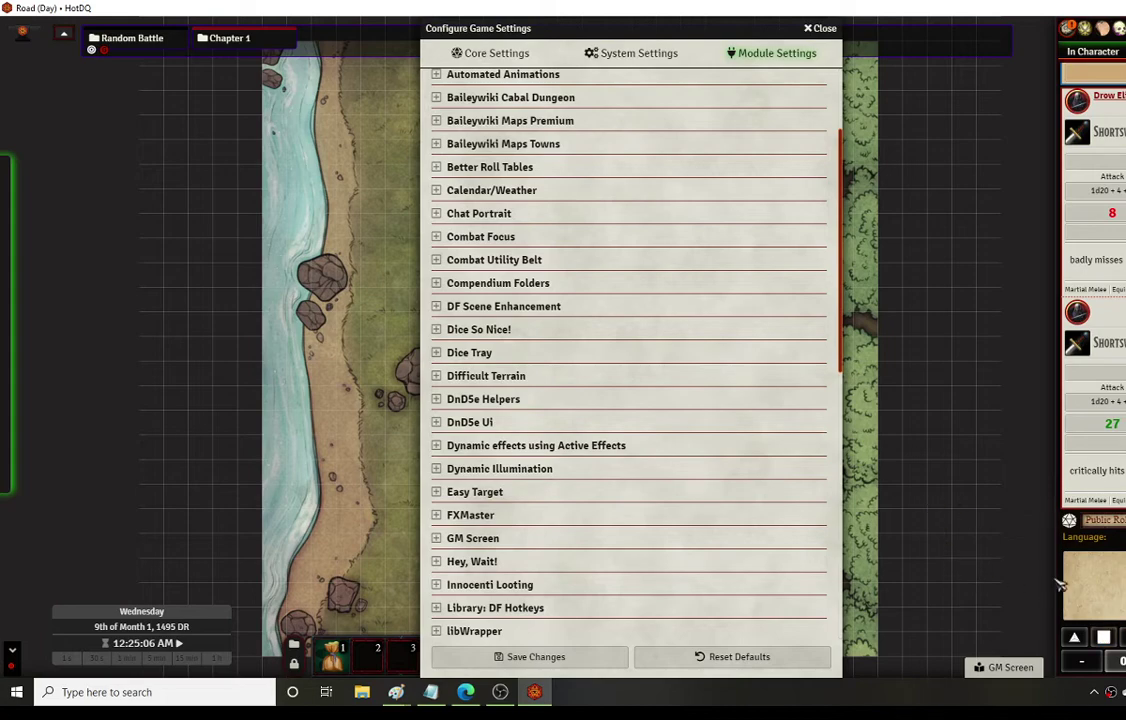
pyautogui.write('/r 1d6')
pyautogui.press('Return')
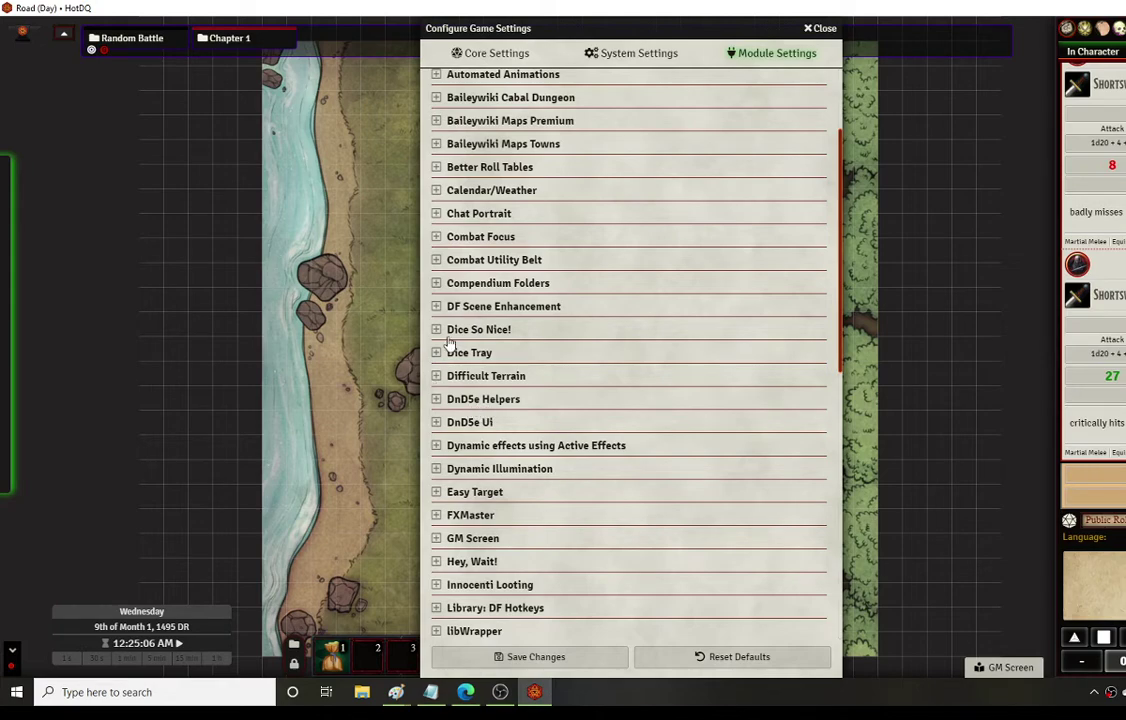
# - View the Difficult Terrain settings, including the terrain multiplier and the hotkeys for changing terrain difficulty
pyautogui.scroll(-1, 451, 486)
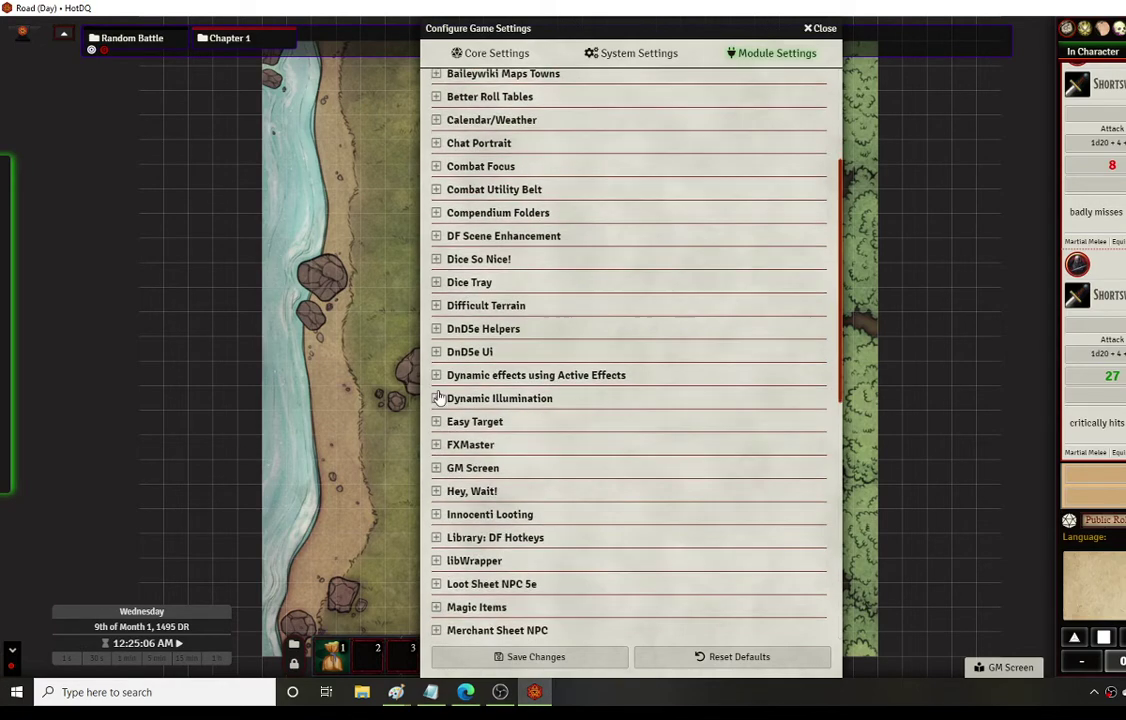
pyautogui.click(437, 307)
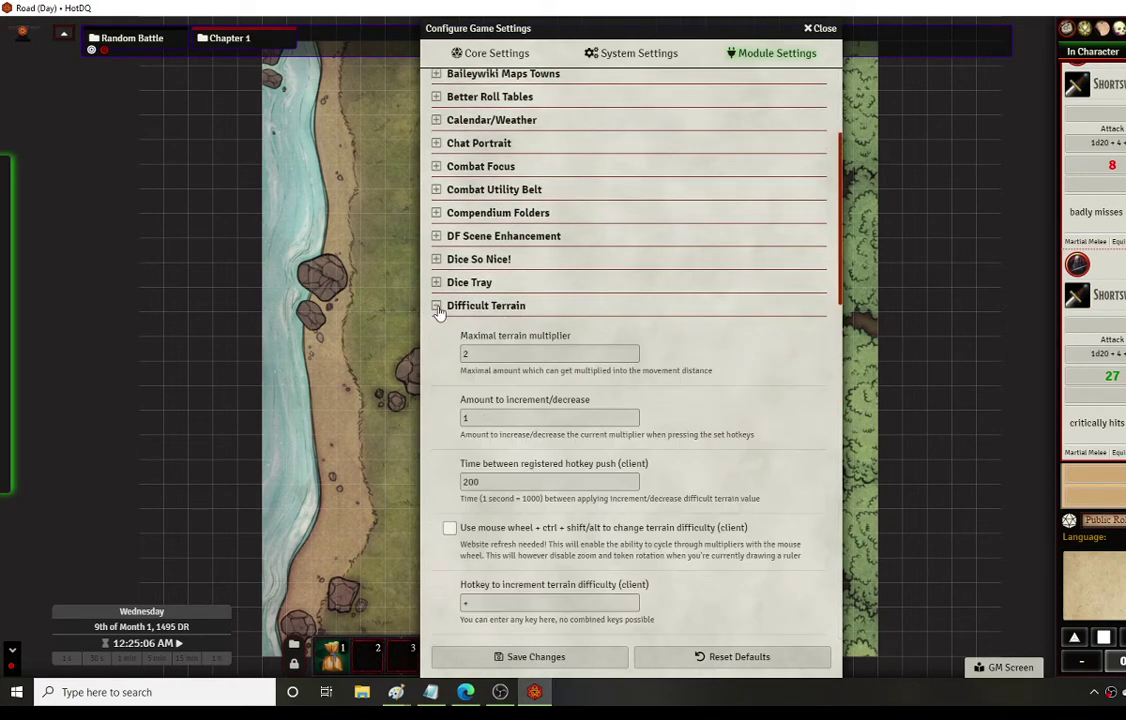
pyautogui.scroll(-1, 728, 474)
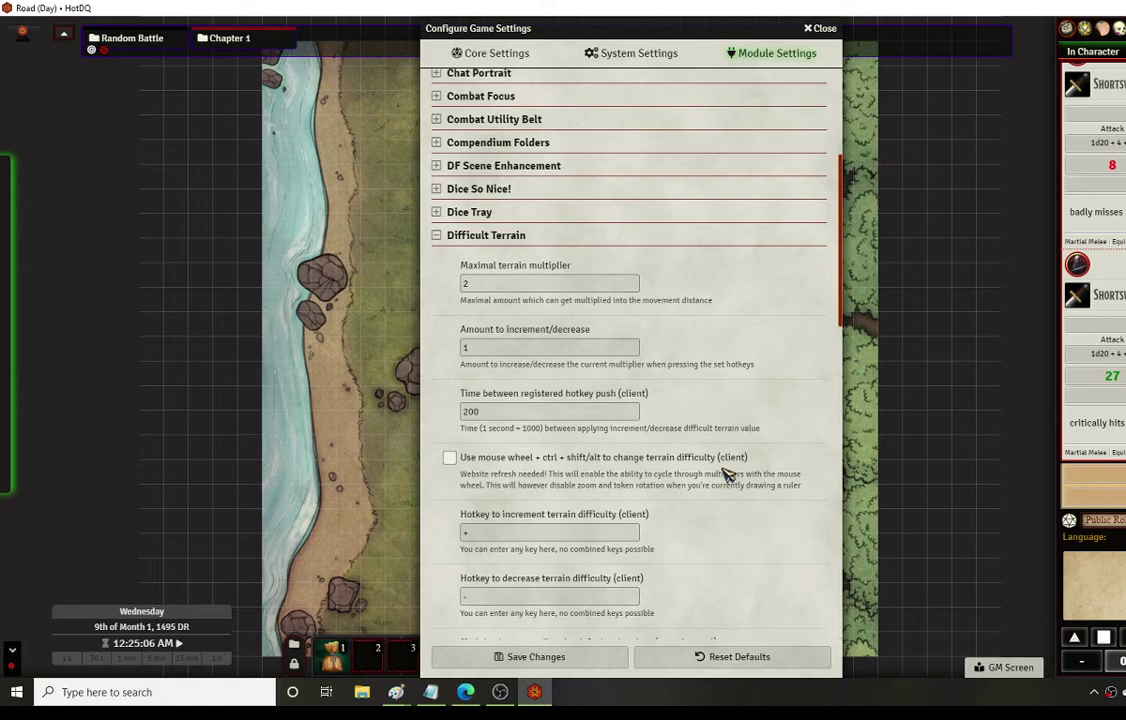
# - Clear the actor search, find the Drow actor in the actor list, and place its token on the riverbank
pyautogui.click(1103, 29)
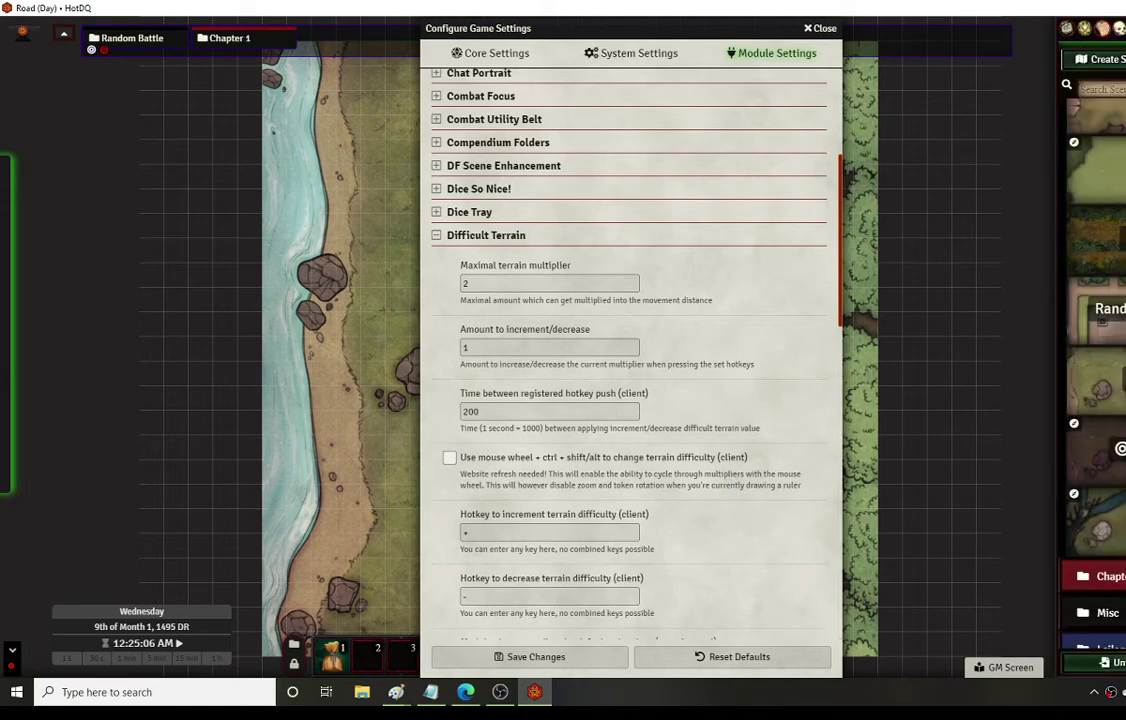
pyautogui.click(1120, 28)
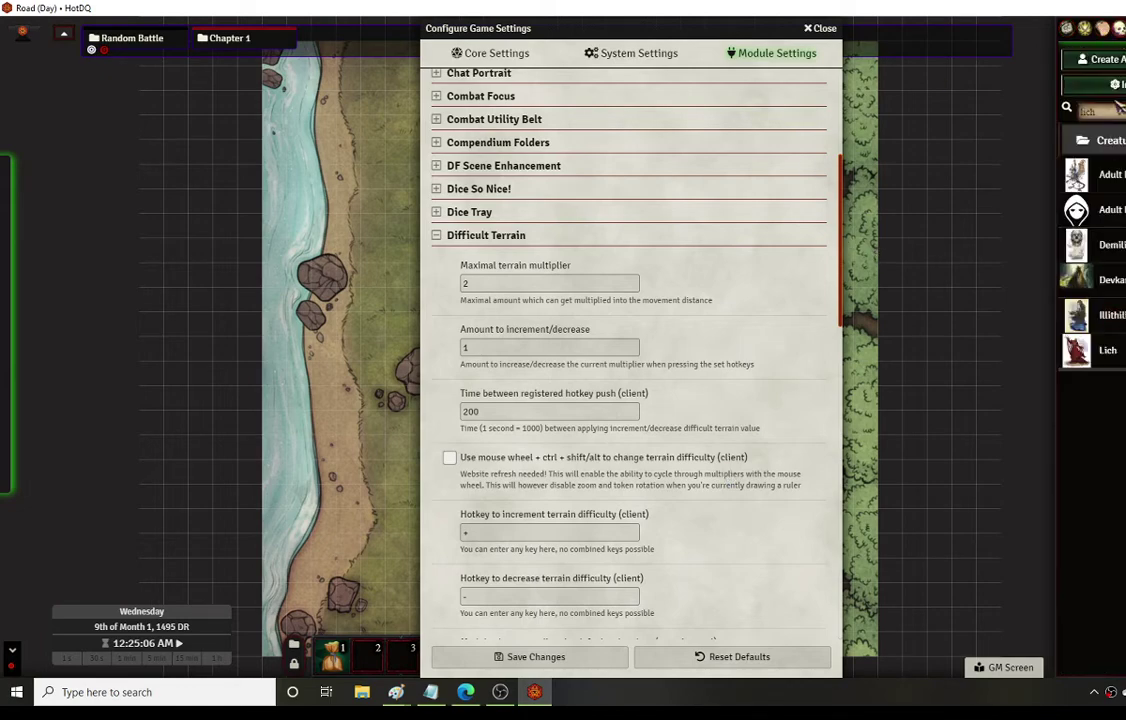
pyautogui.press('BackSpace')
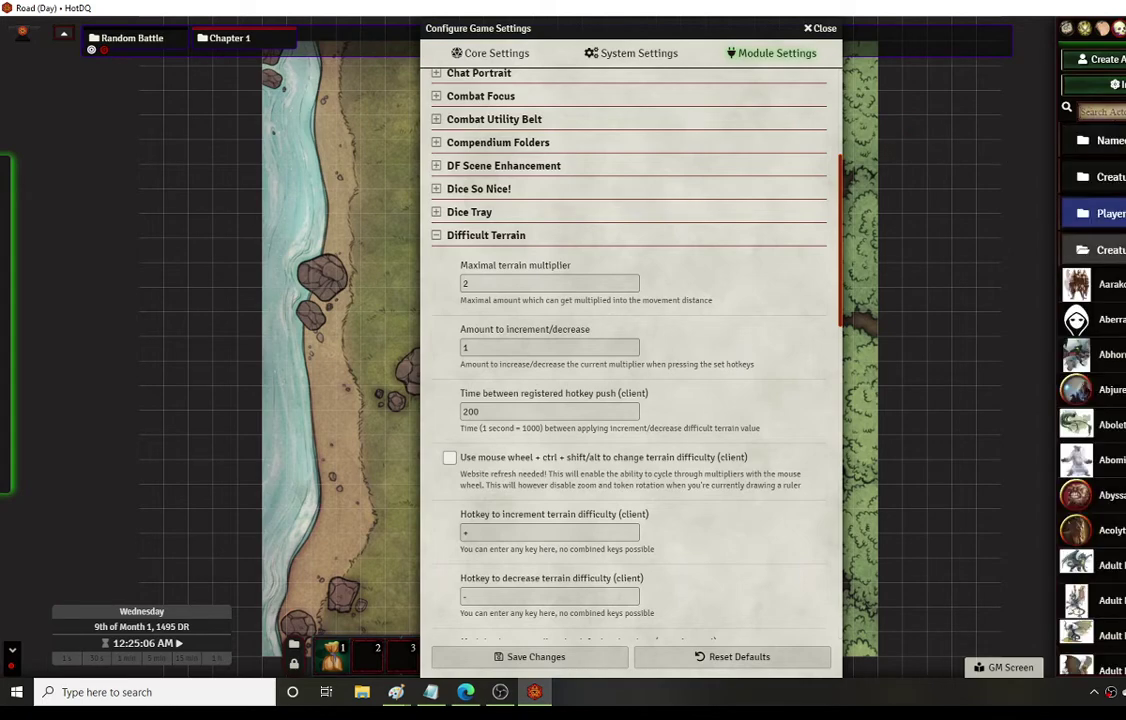
pyautogui.click(1103, 254)
pyautogui.scroll(-1, 1108, 250)
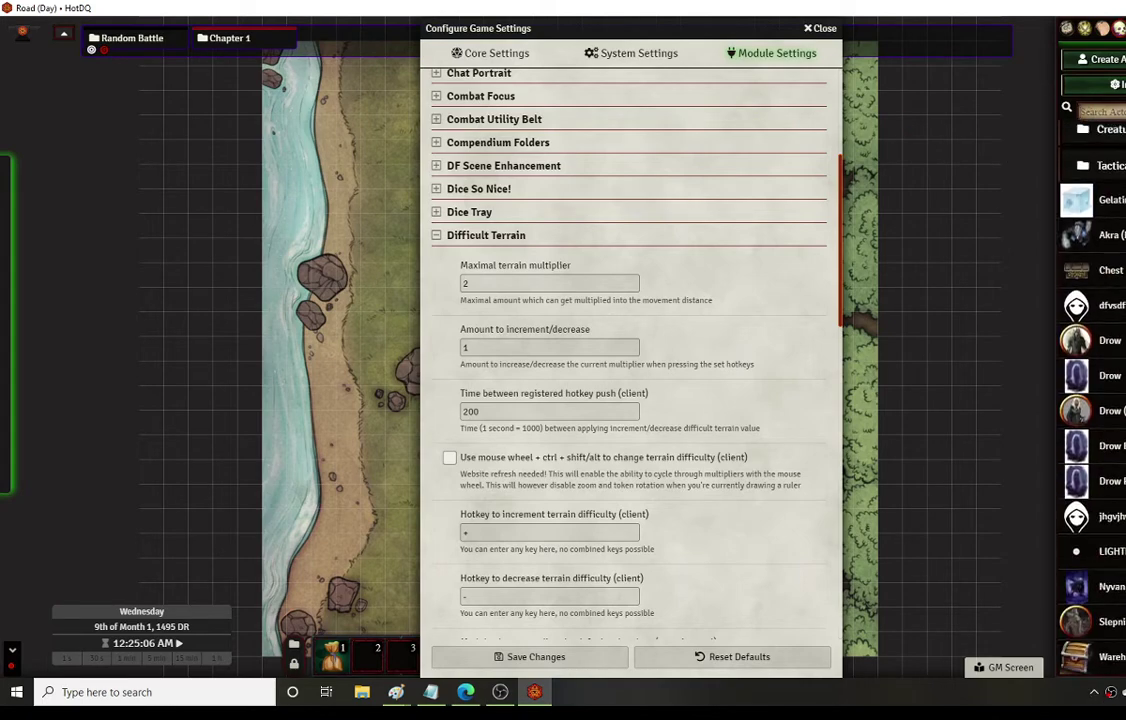
pyautogui.moveTo(1110, 338); pyautogui.dragTo(347, 350)
pyautogui.scroll(5, 347, 350)
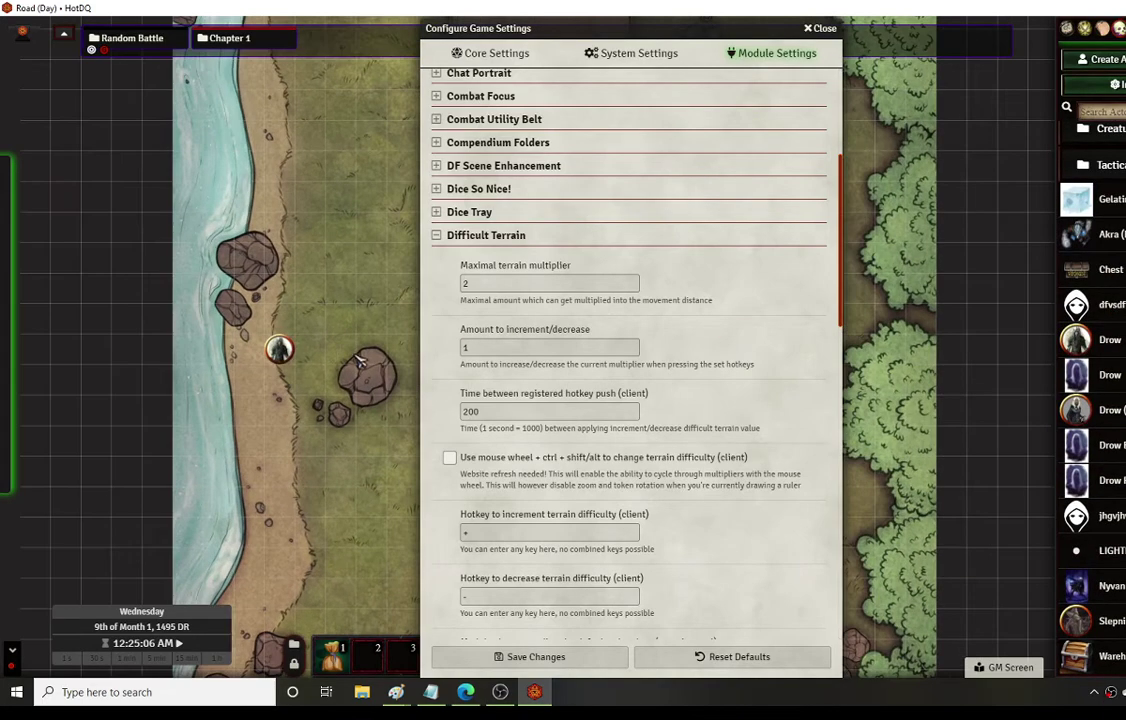
# - Move the Drow token up the riverbank to just above the rocks and collapse the Difficult Terrain settings
pyautogui.click(272, 355)
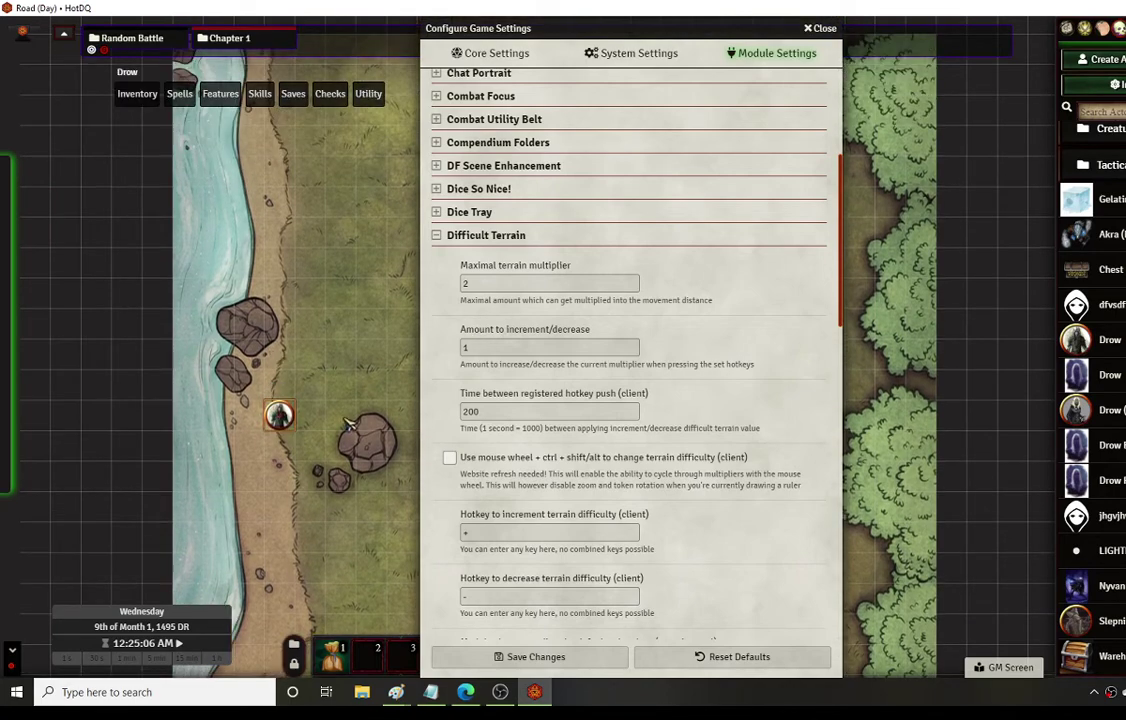
pyautogui.moveTo(280, 411); pyautogui.dragTo(280, 295)
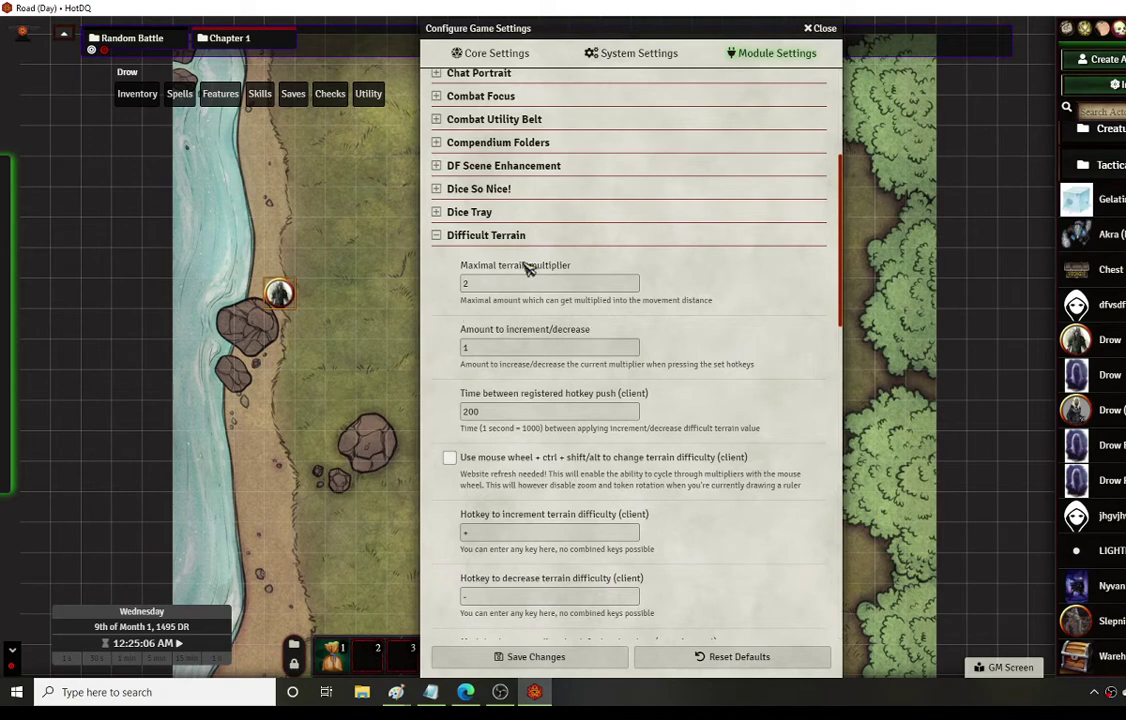
pyautogui.click(437, 236)
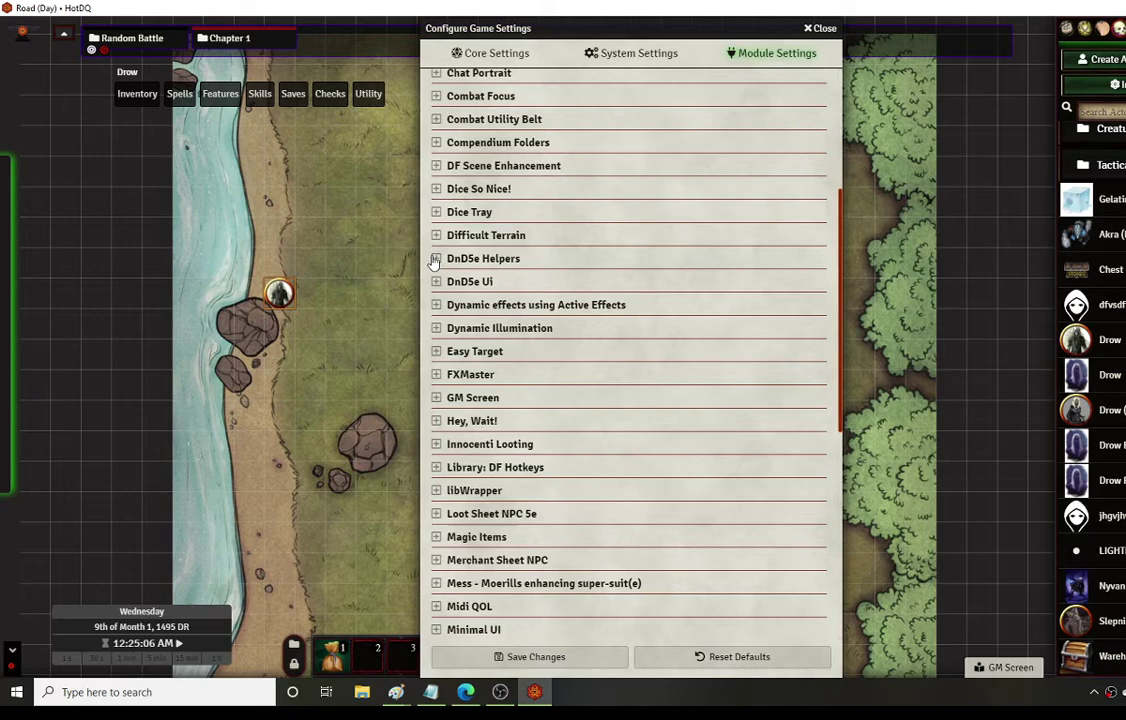
# - Review the DnD5e Helpers settings, from template scaling and cover through wild magic, recharge rolls and wounds, and collapse them
pyautogui.click(437, 259)
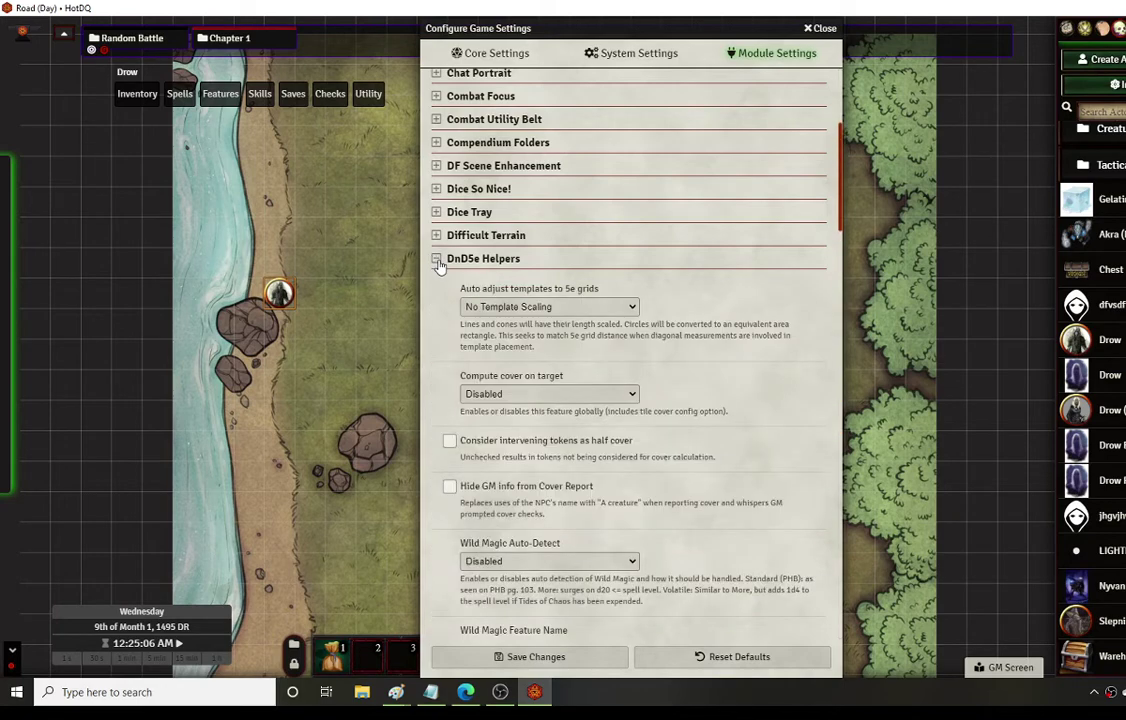
pyautogui.scroll(-4, 653, 460)
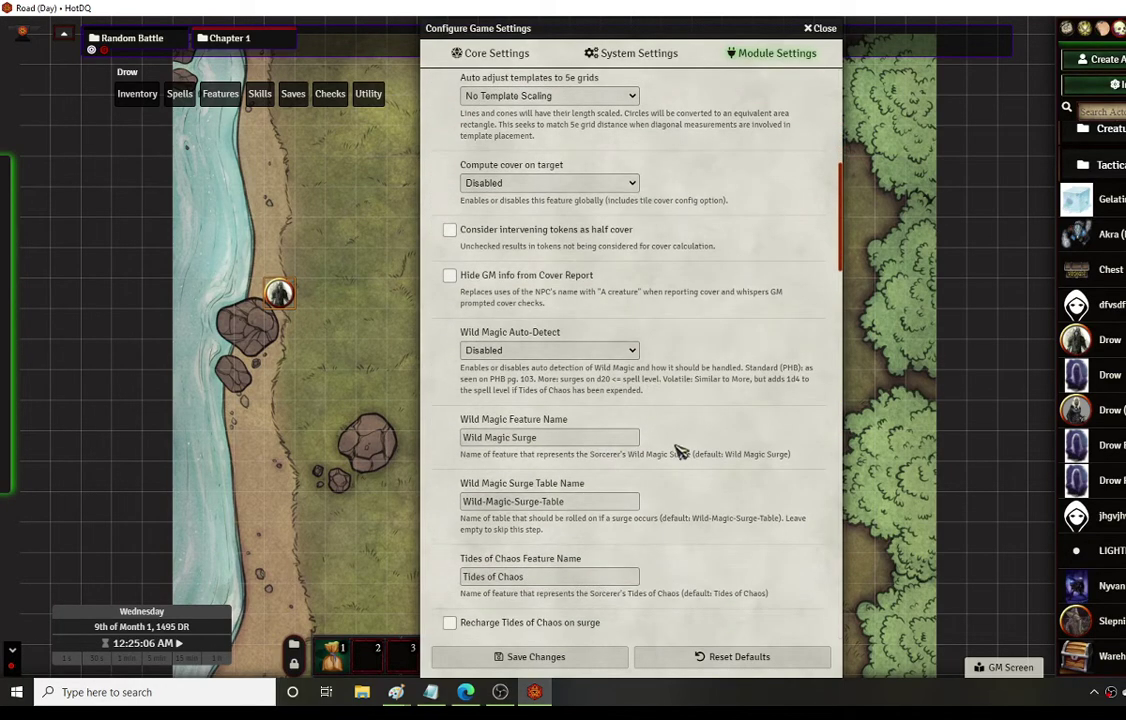
pyautogui.scroll(-2, 671, 431)
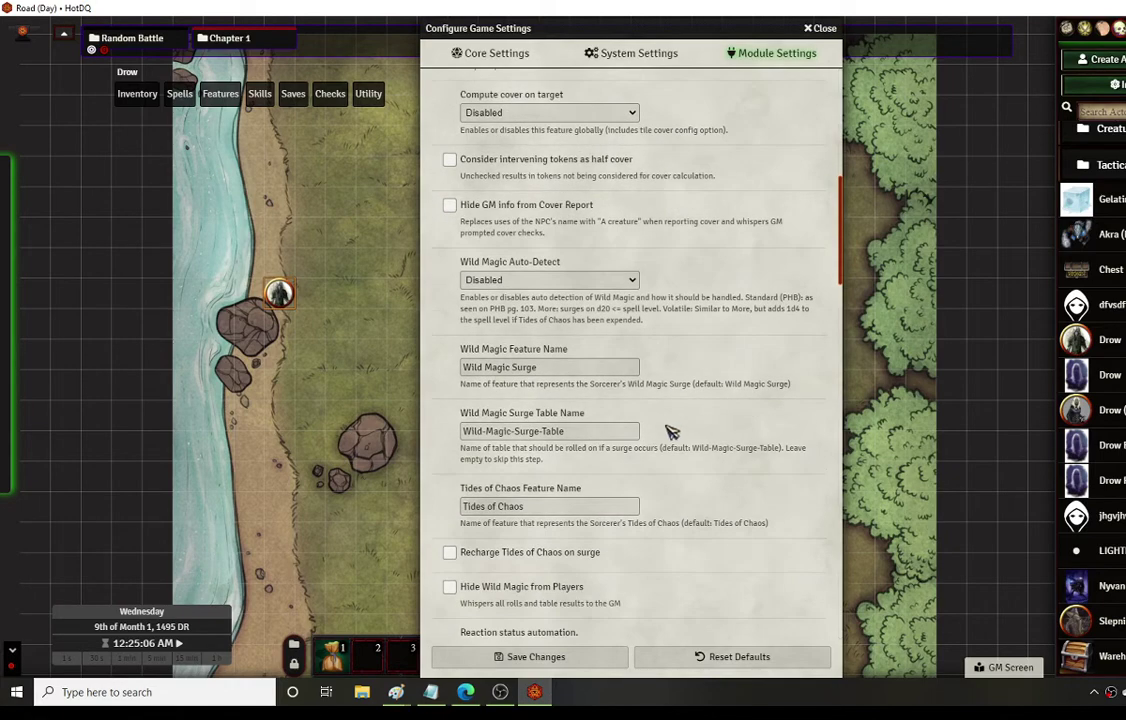
pyautogui.scroll(-6, 671, 431)
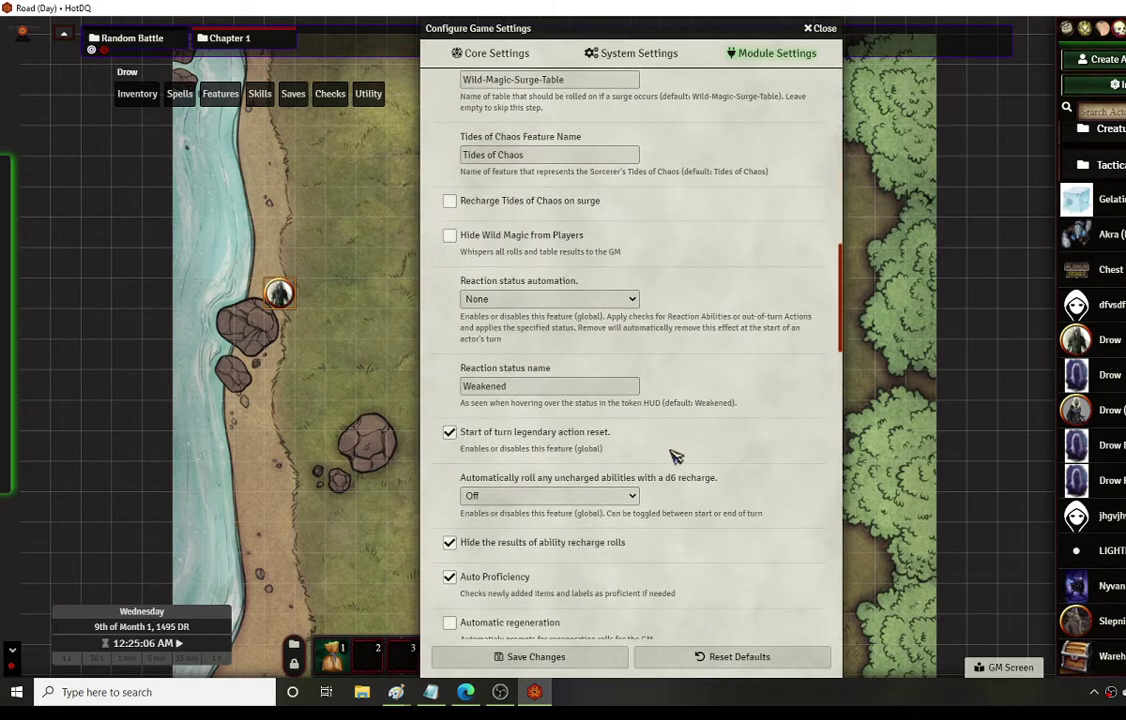
pyautogui.scroll(-2, 675, 456)
pyautogui.scroll(-2, 640, 485)
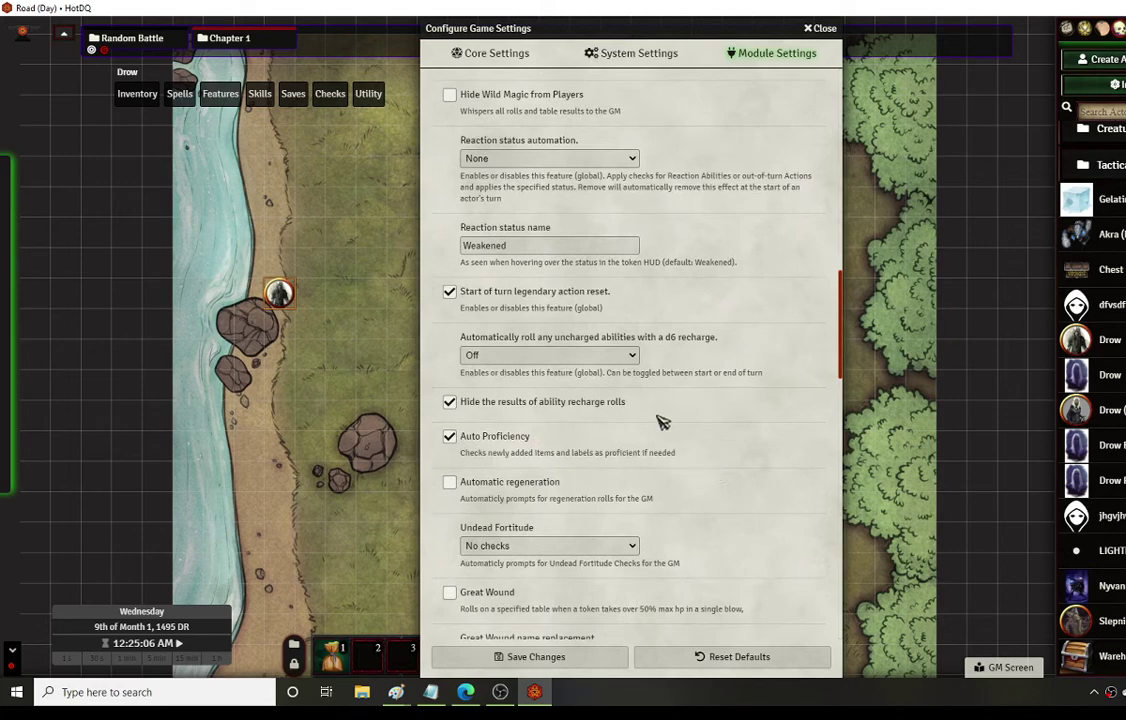
pyautogui.scroll(-2, 686, 435)
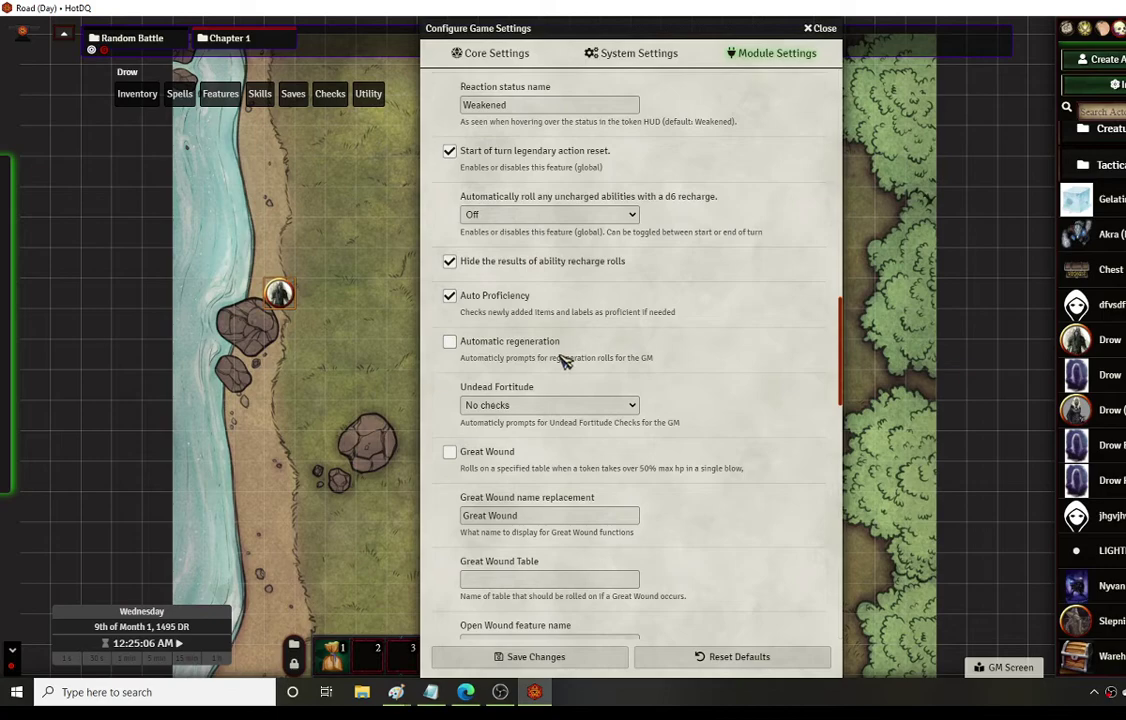
pyautogui.scroll(3, 678, 450)
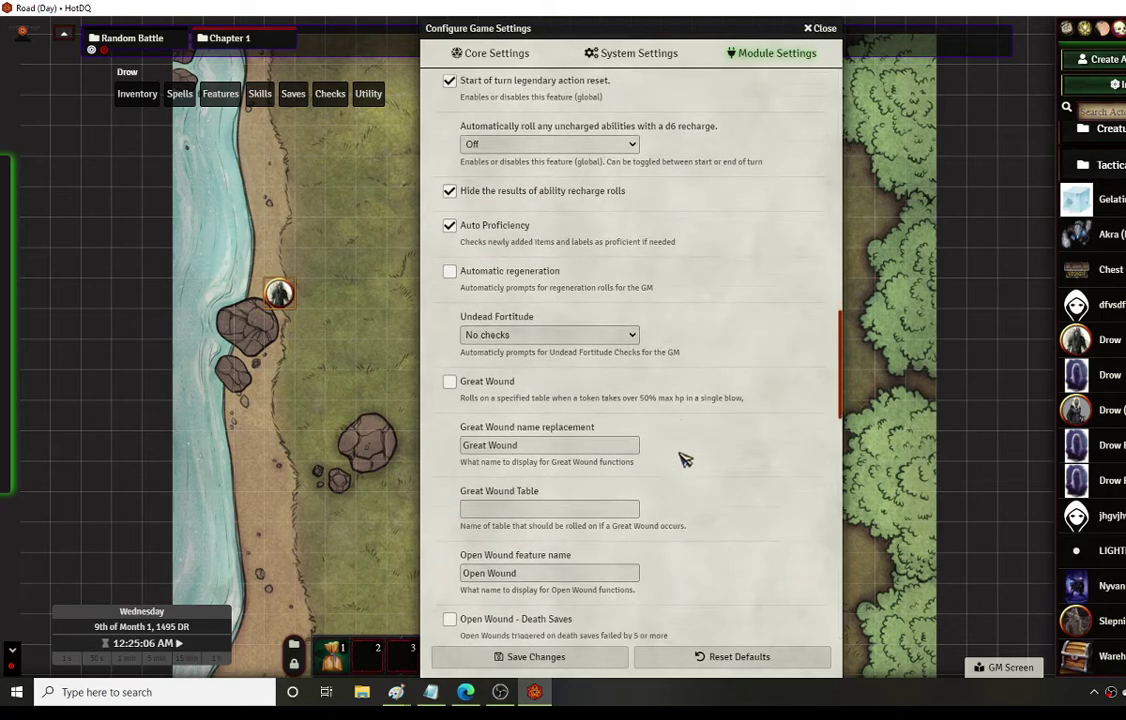
pyautogui.scroll(8, 583, 412)
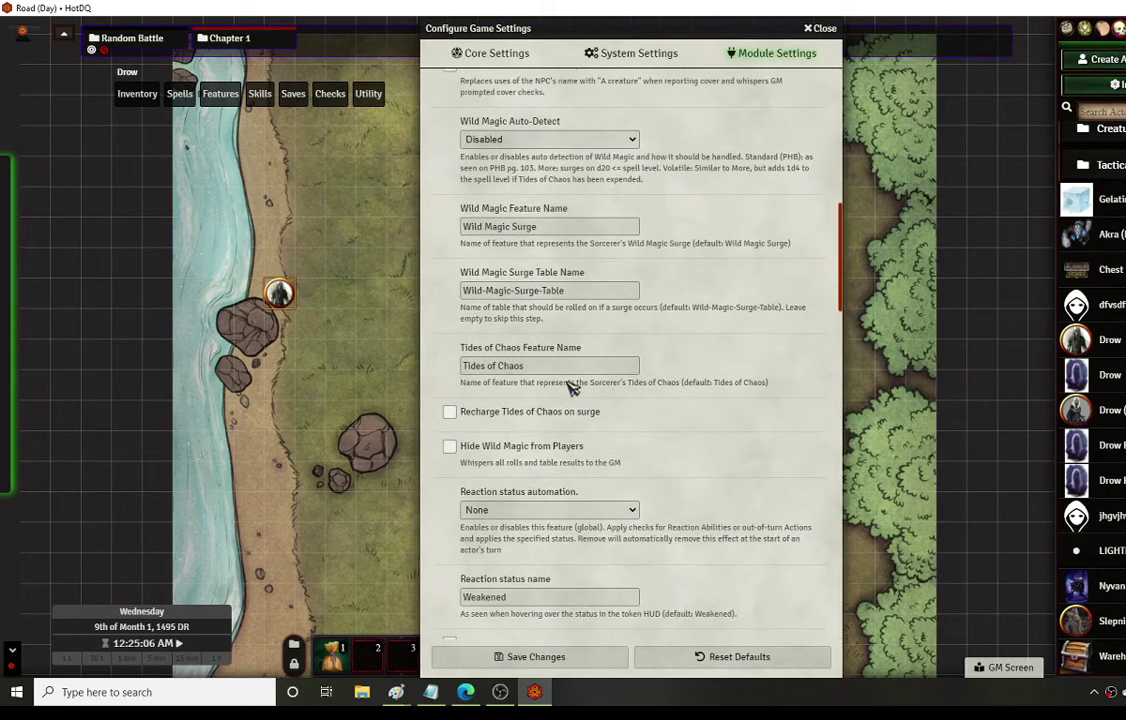
pyautogui.scroll(4, 470, 205)
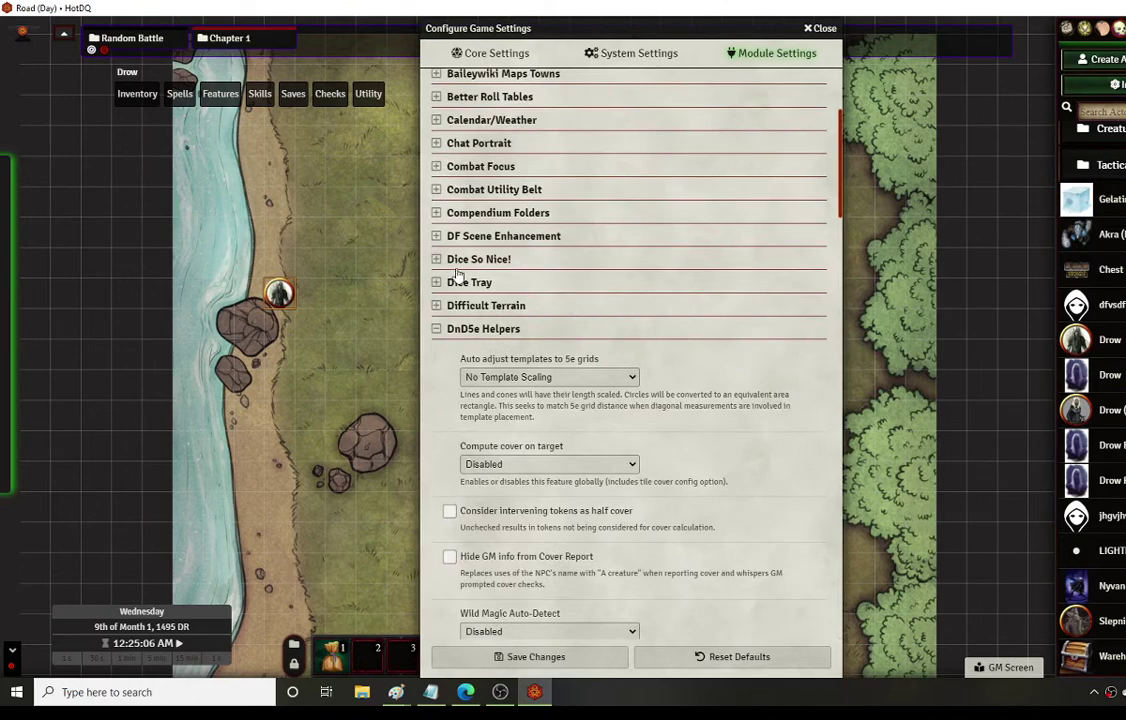
pyautogui.click(466, 331)
# - View the DnD5e Ui colour settings and the Dynamic effects using Active Effects options, collapsing each module section
pyautogui.click(440, 352)
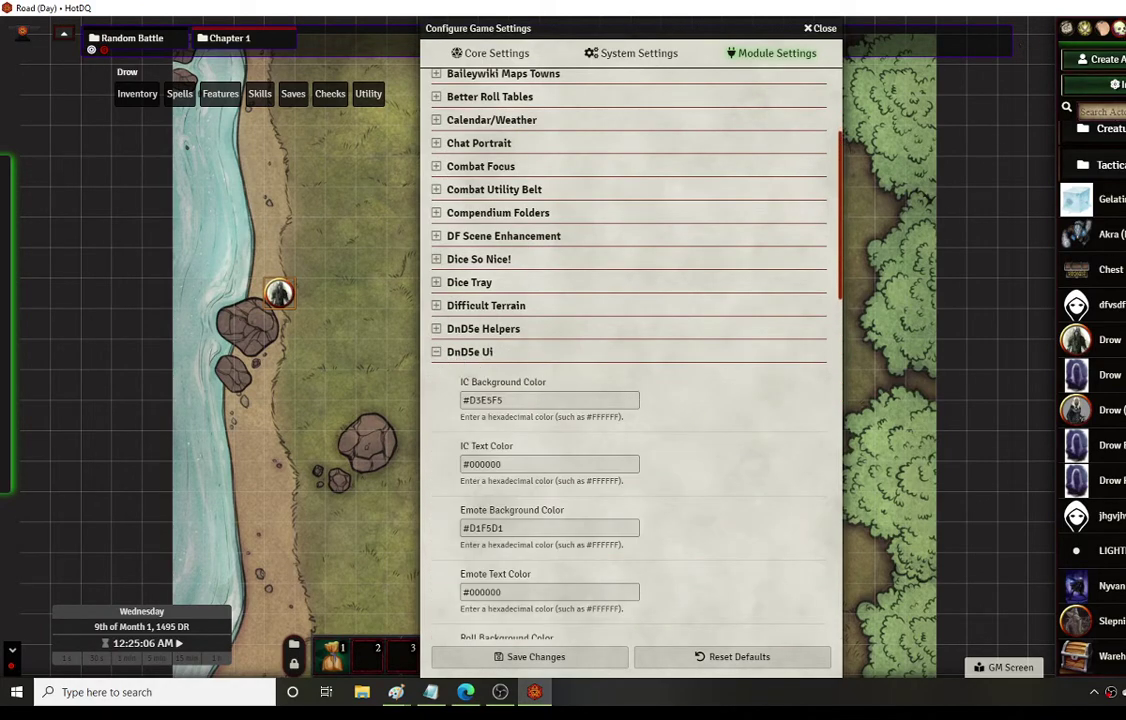
pyautogui.click(440, 352)
pyautogui.click(437, 378)
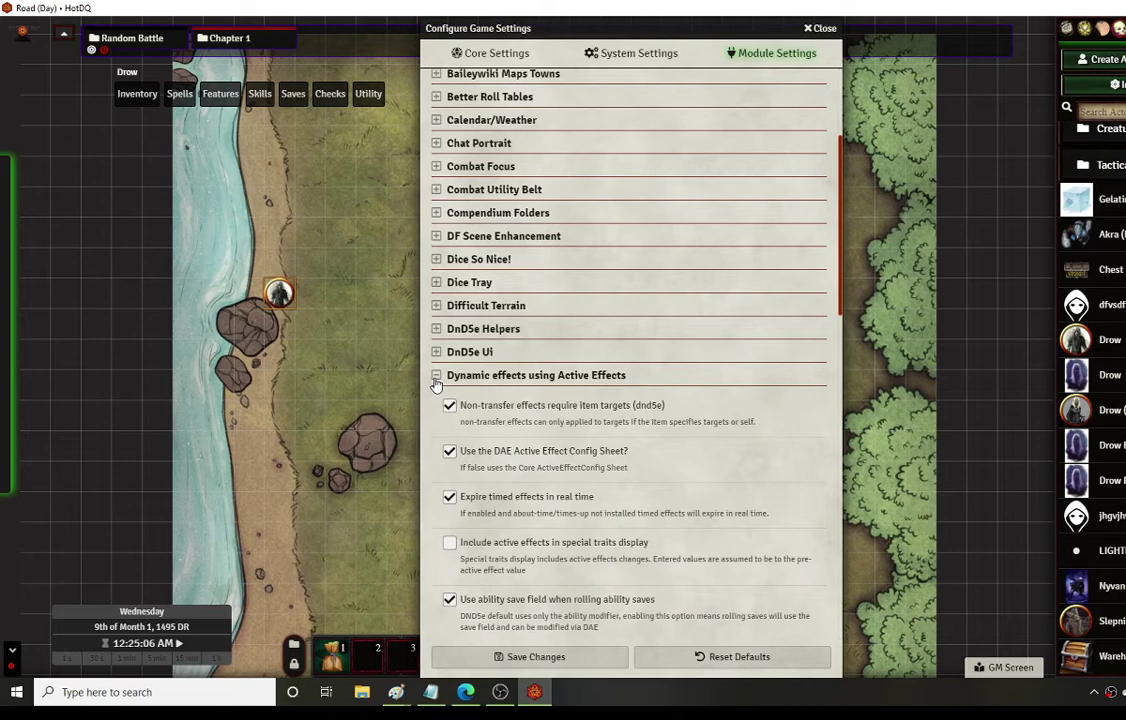
pyautogui.scroll(-3, 437, 383)
pyautogui.scroll(2, 470, 430)
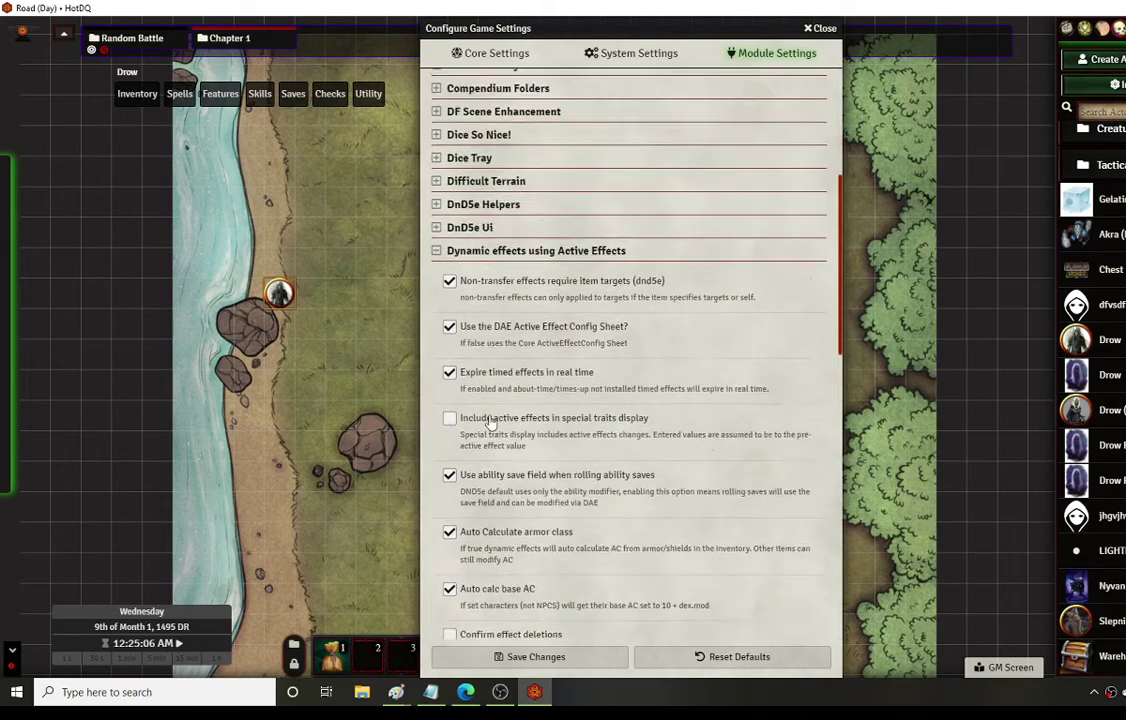
pyautogui.scroll(1, 490, 422)
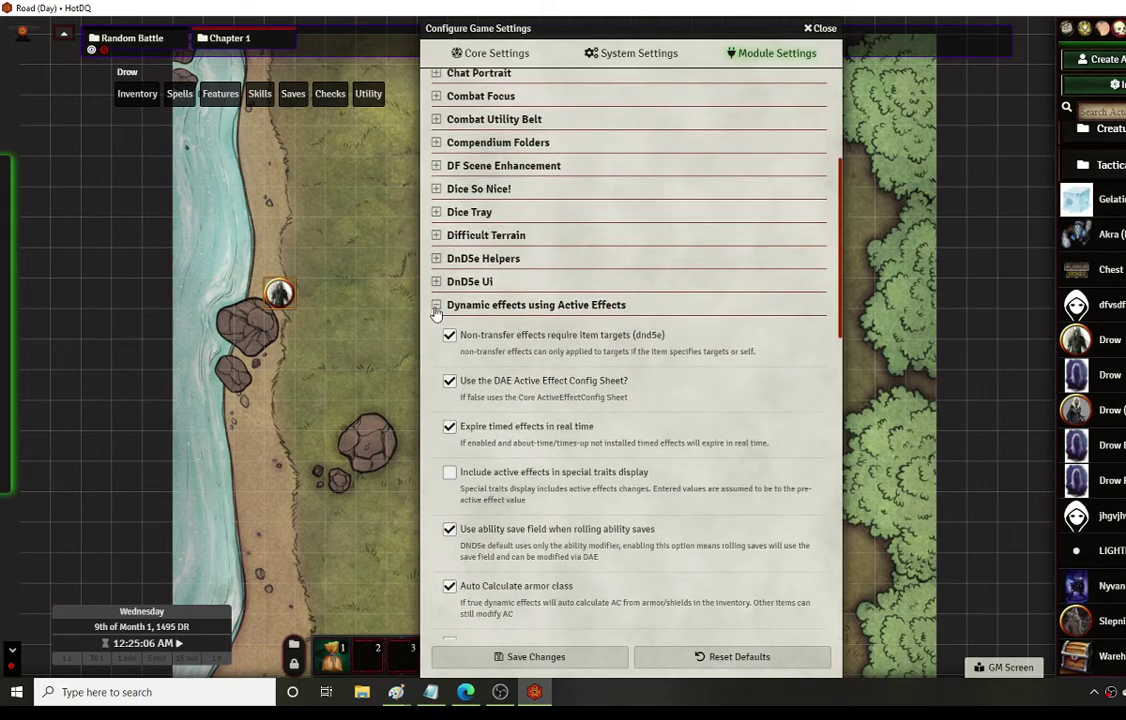
pyautogui.click(437, 309)
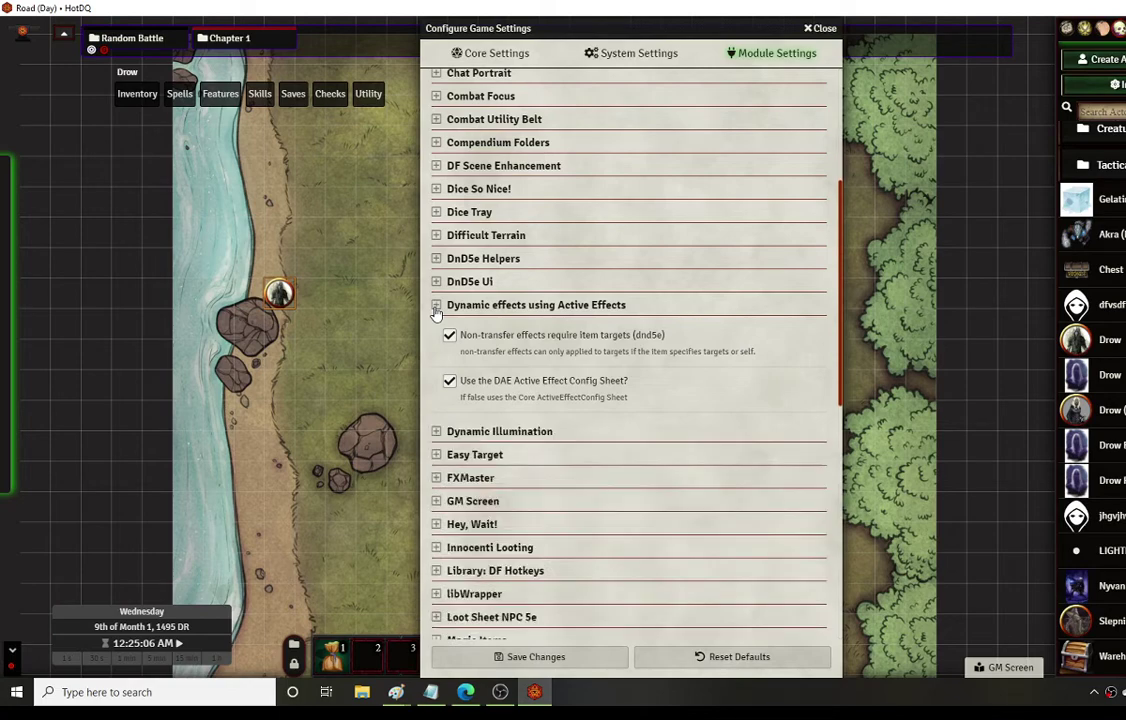
# - Open the Yuan-ti paladin's character sheet from the player folder, view its active effects, and close the sheet
pyautogui.scroll(2, 1100, 250)
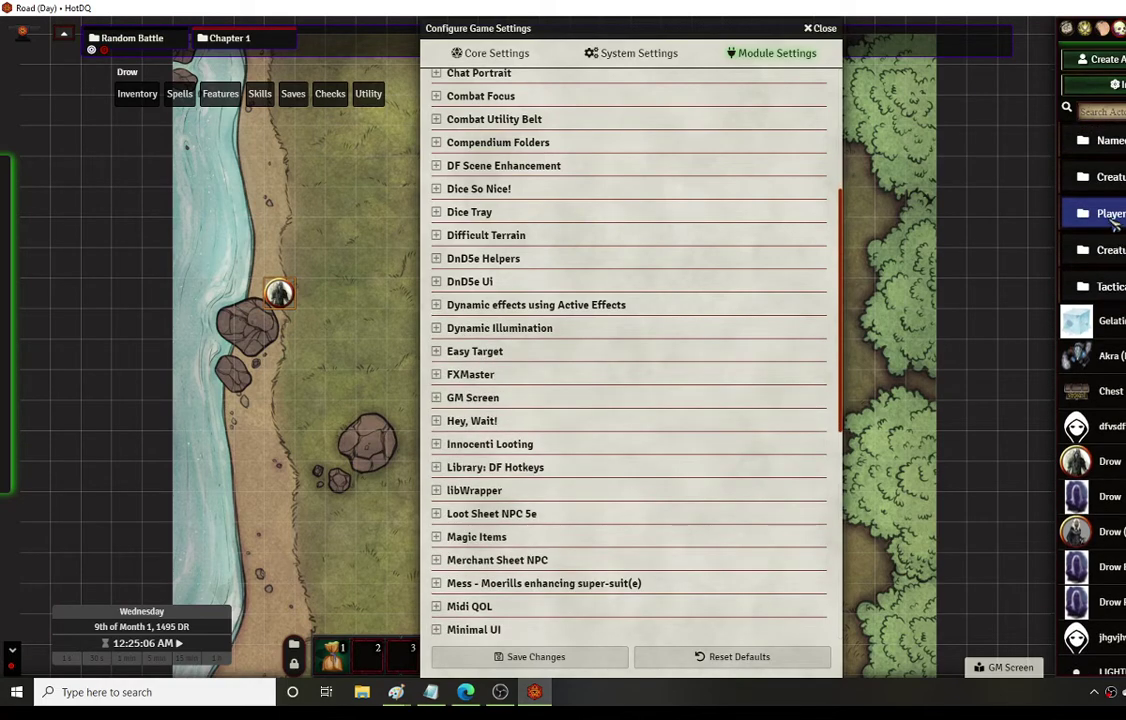
pyautogui.click(1108, 213)
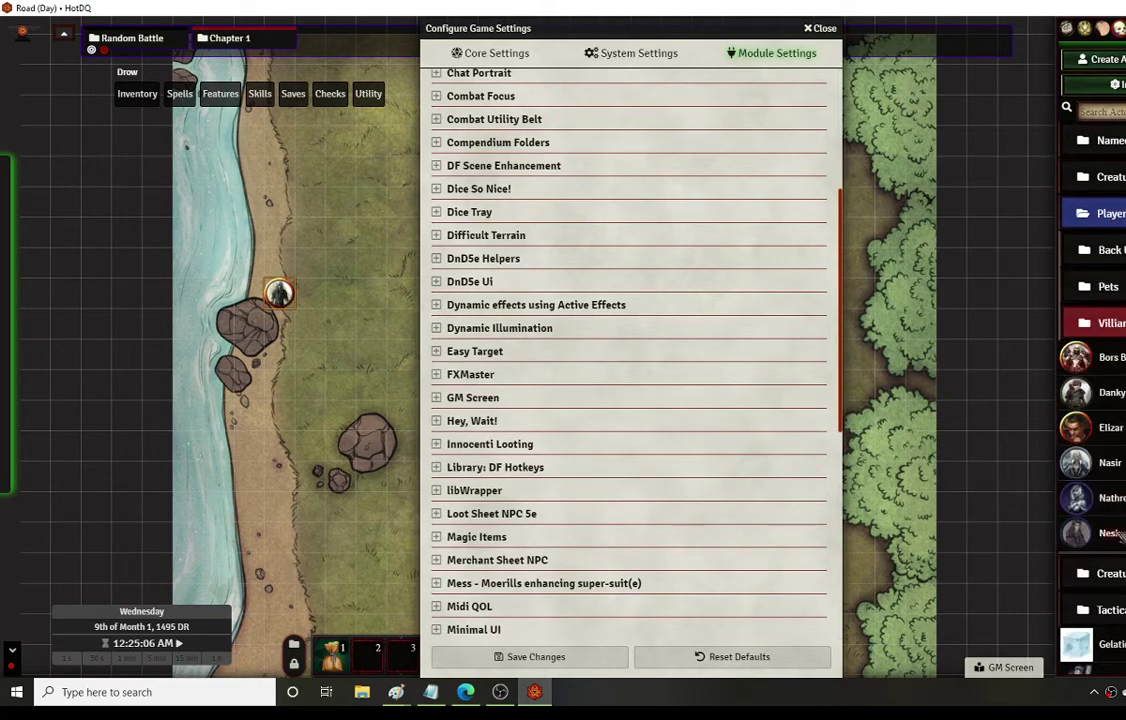
pyautogui.click(1112, 533)
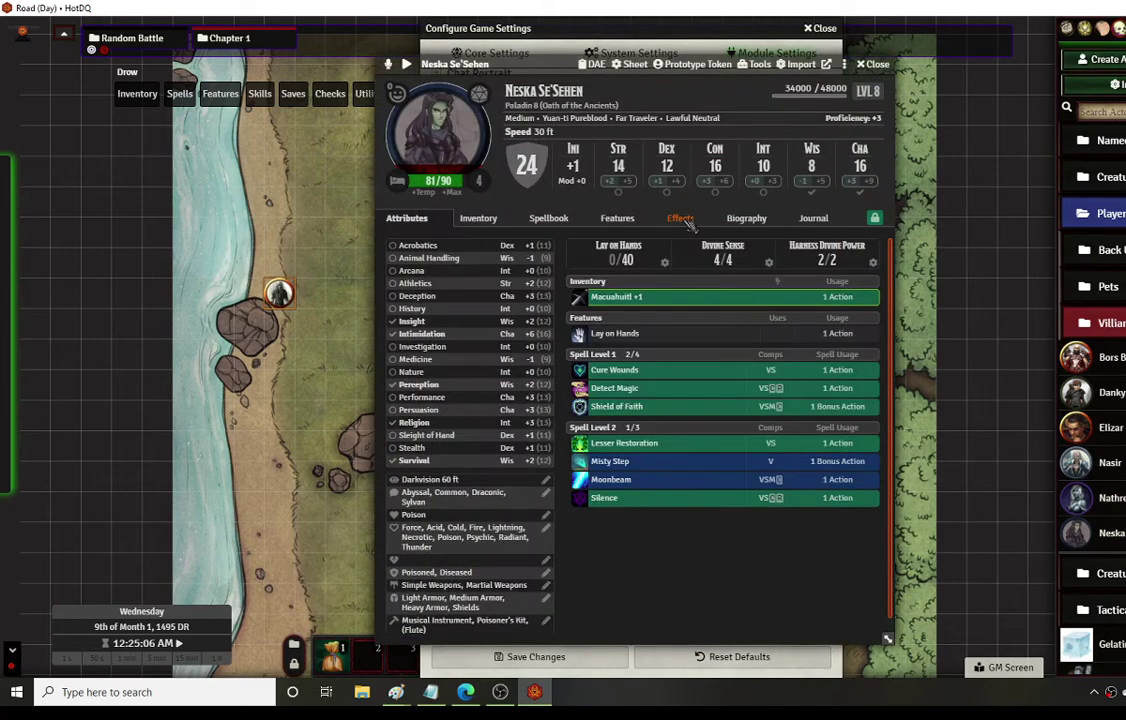
pyautogui.click(682, 220)
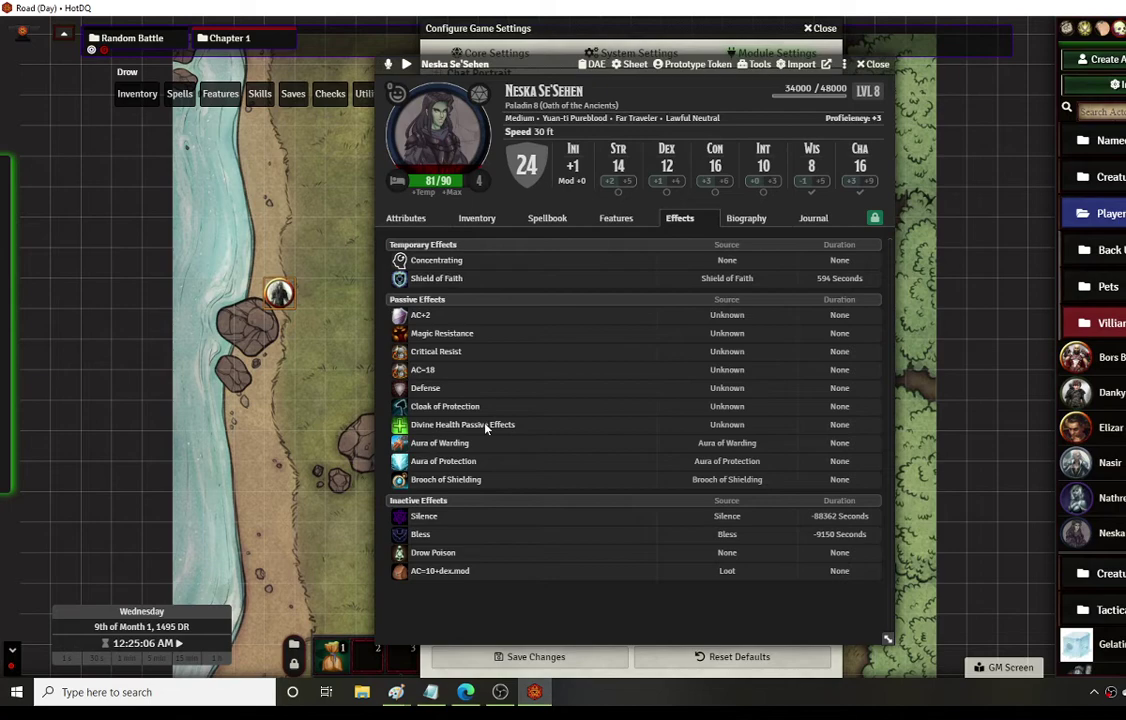
pyautogui.click(877, 65)
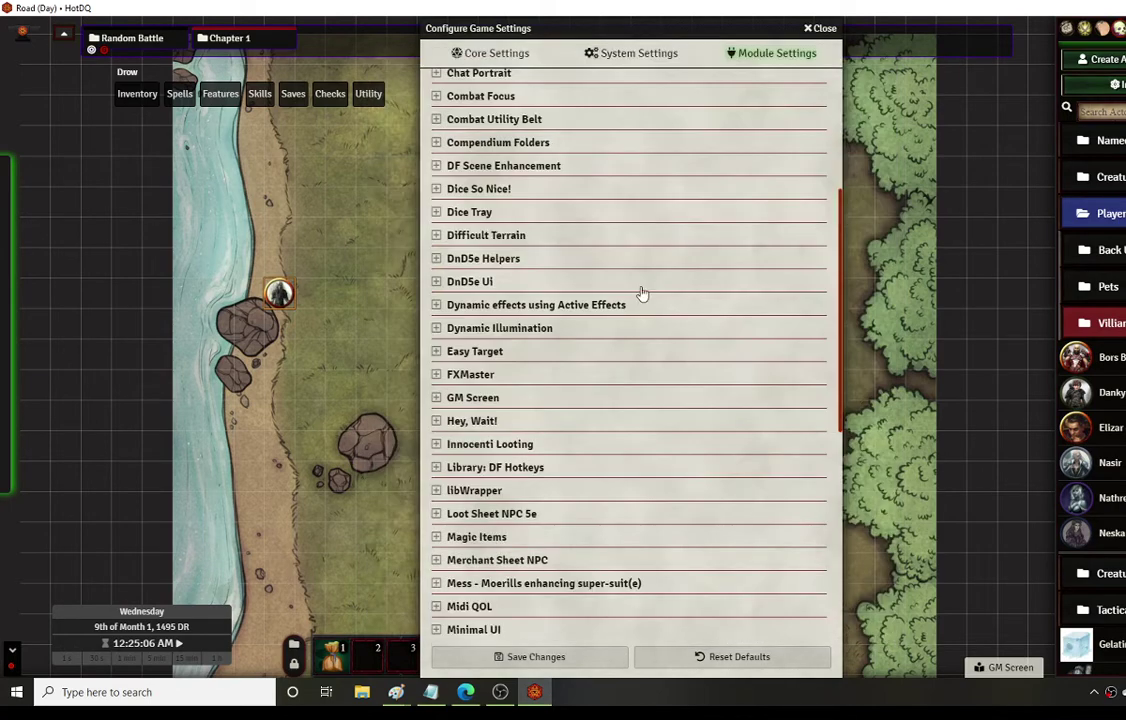
# - View the Dynamic Illumination settings, collapse them, and show Easy Target's Release Behaviour setting
pyautogui.click(436, 328)
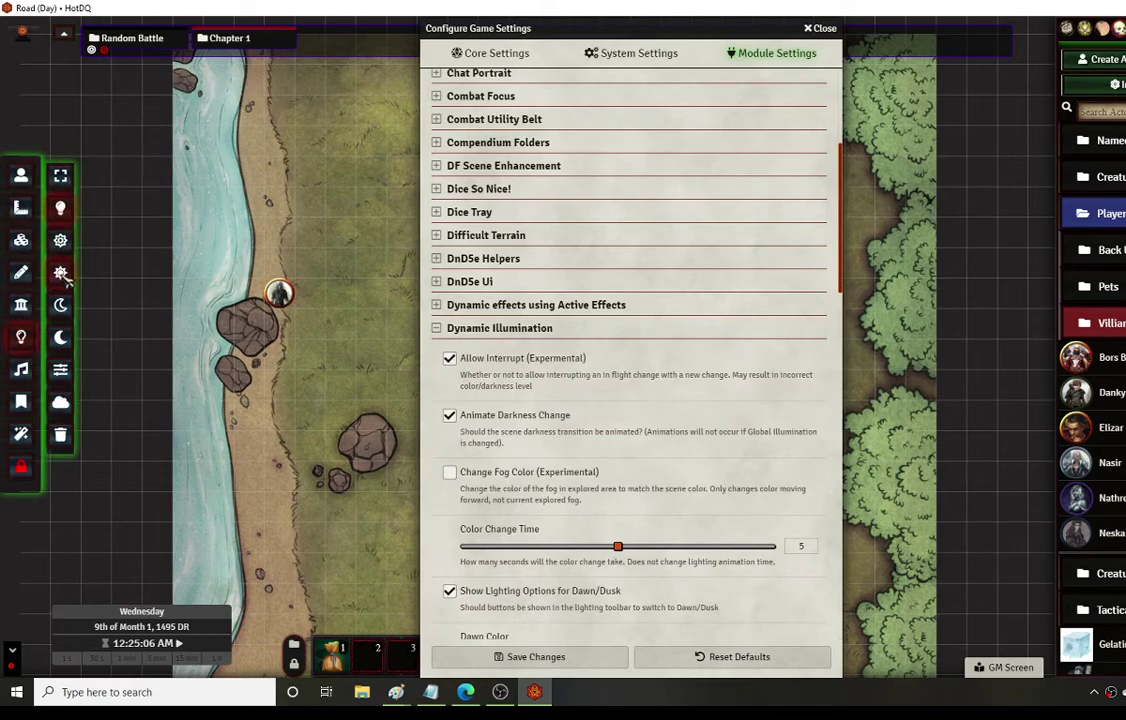
pyautogui.click(437, 330)
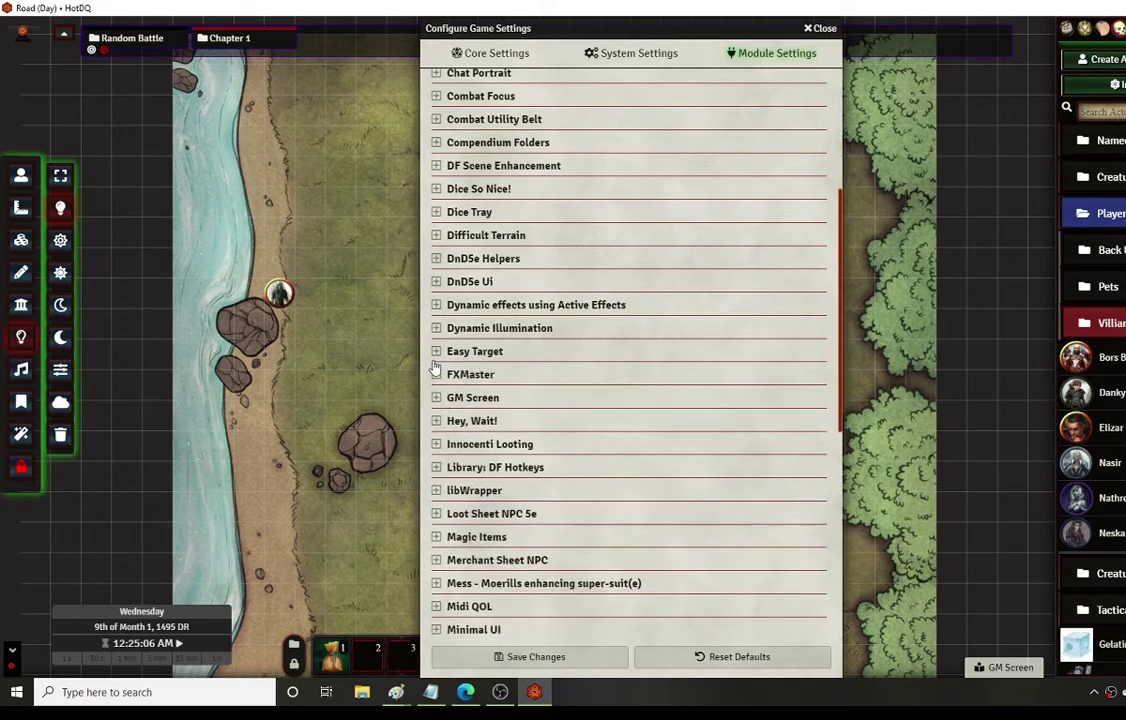
pyautogui.click(437, 352)
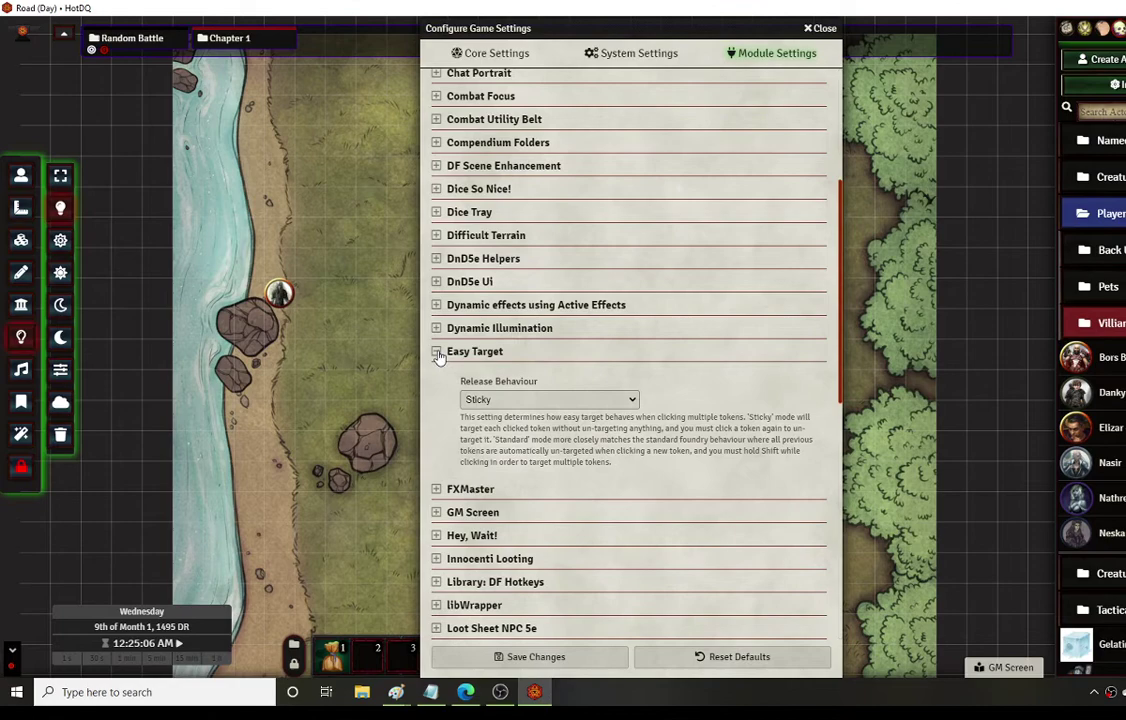
# - Close the game settings, switch to the token controls, and target the Drow token above the riverbank rocks
pyautogui.moveTo(592, 29); pyautogui.dragTo(671, 29)
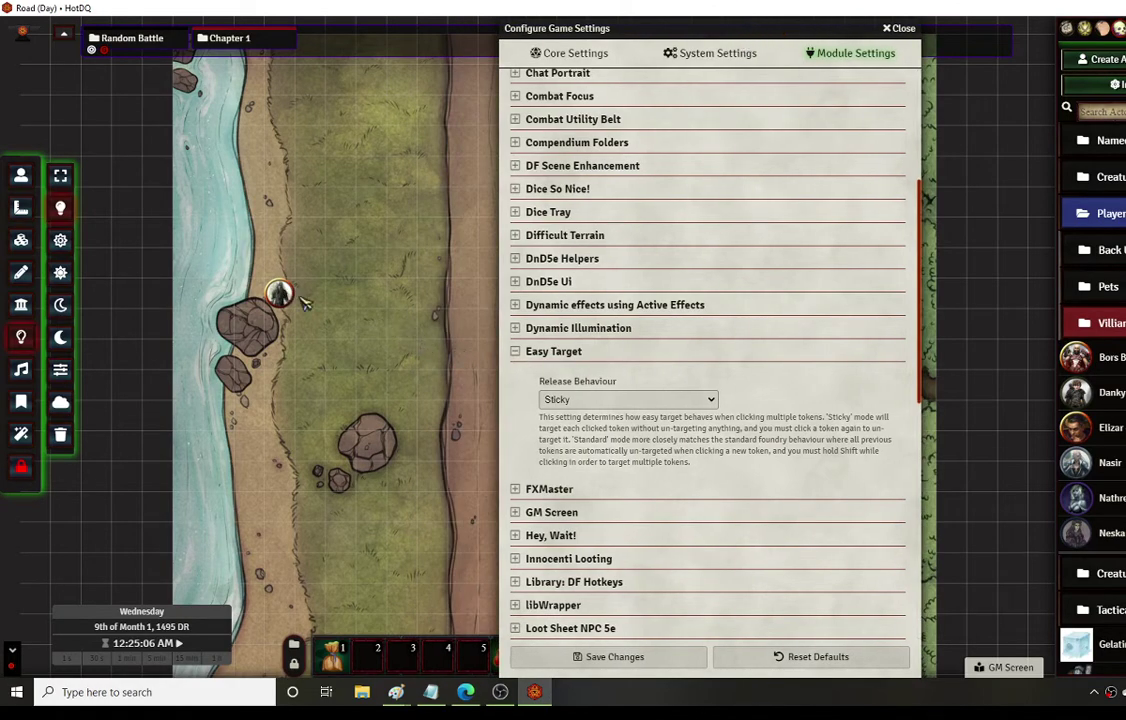
pyautogui.click(906, 28)
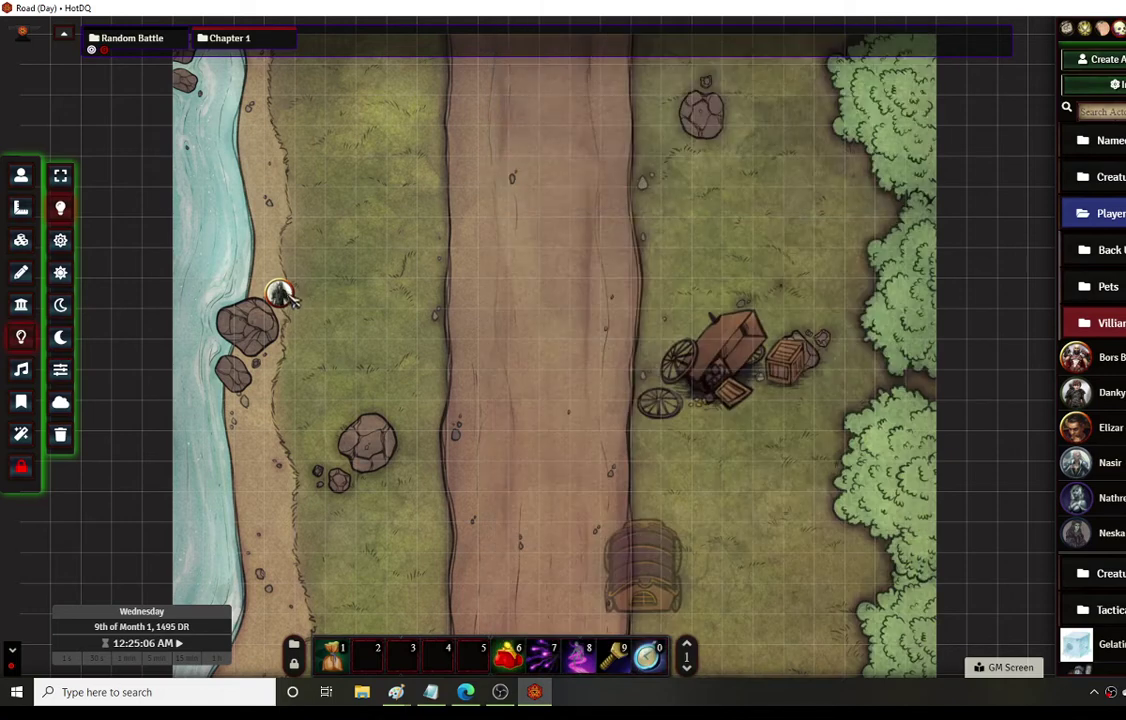
pyautogui.moveTo(349, 294); pyautogui.dragTo(312, 304)
pyautogui.click(21, 175)
pyautogui.click(279, 292)
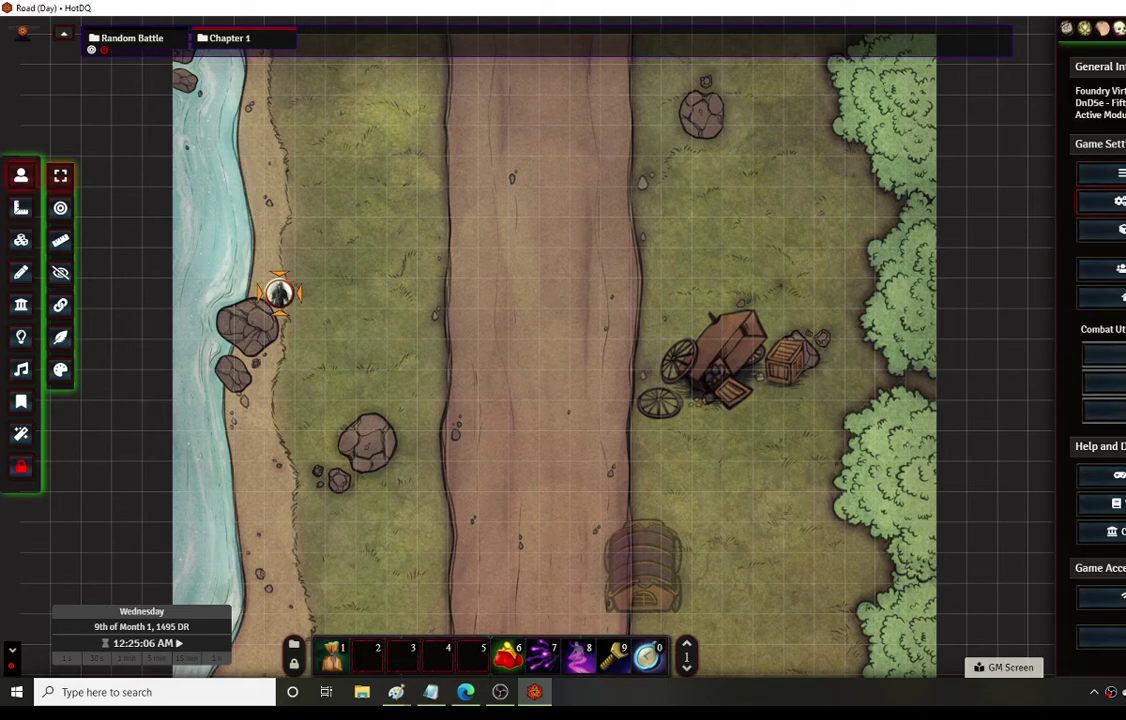
# - Return to the module settings, collapse Easy Target, and show the FXMaster settings and its special effects controls
pyautogui.scroll(-4, 656, 410)
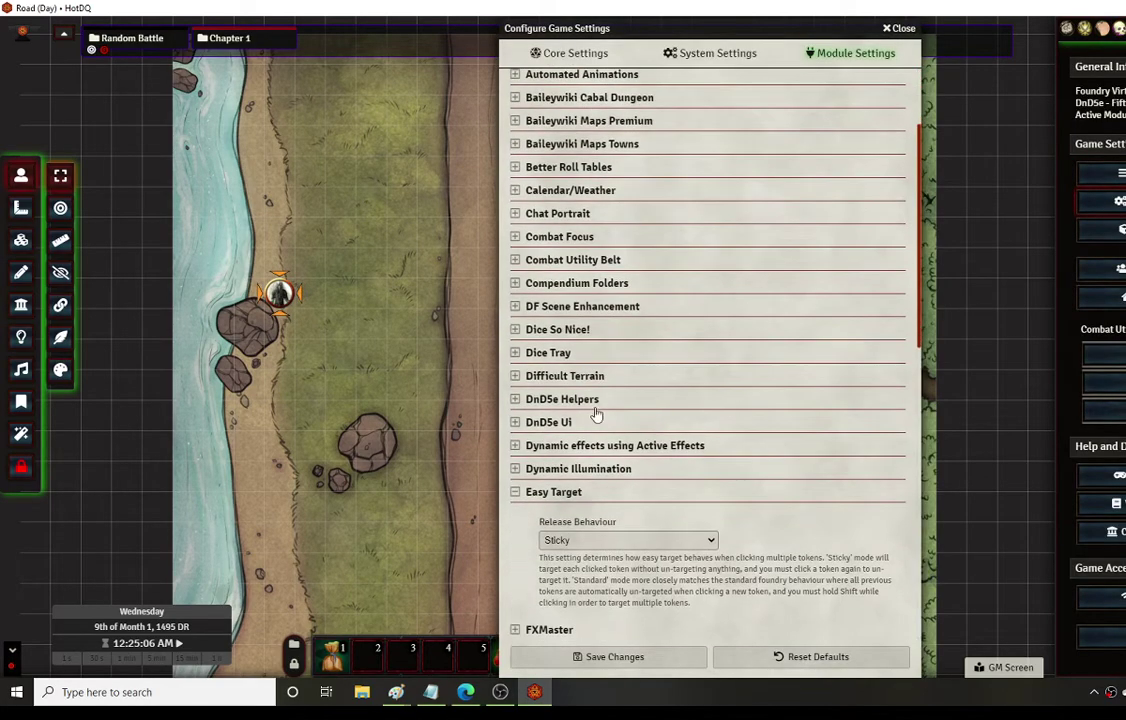
pyautogui.click(516, 351)
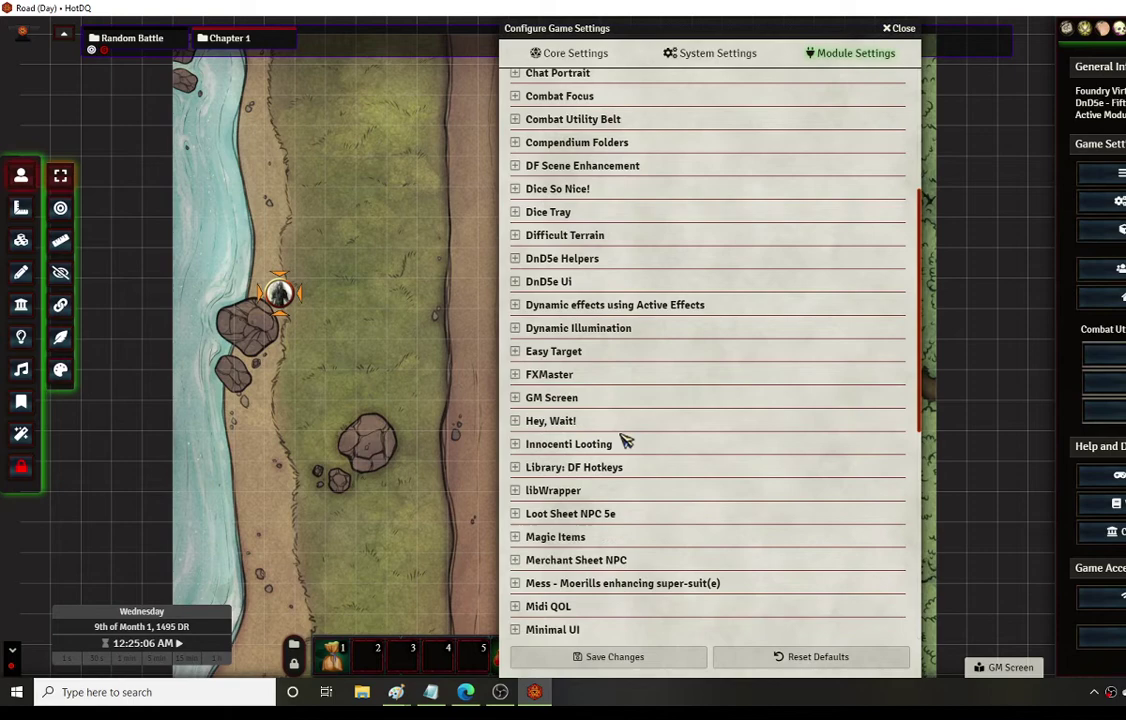
pyautogui.click(516, 375)
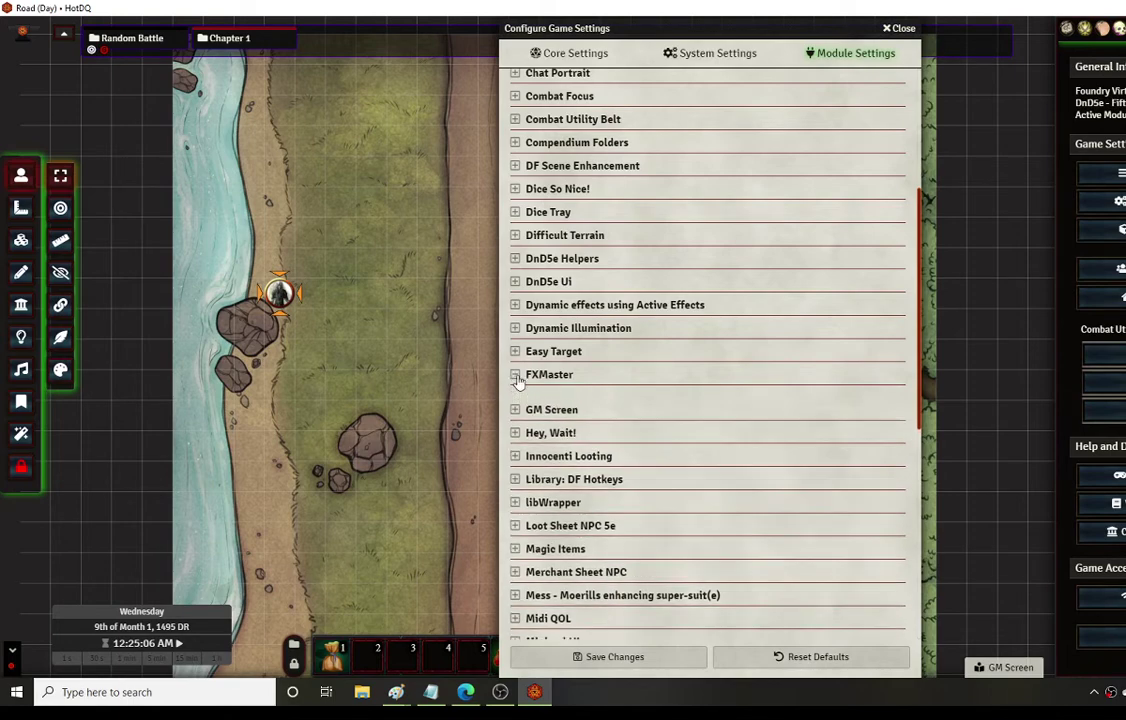
pyautogui.click(22, 435)
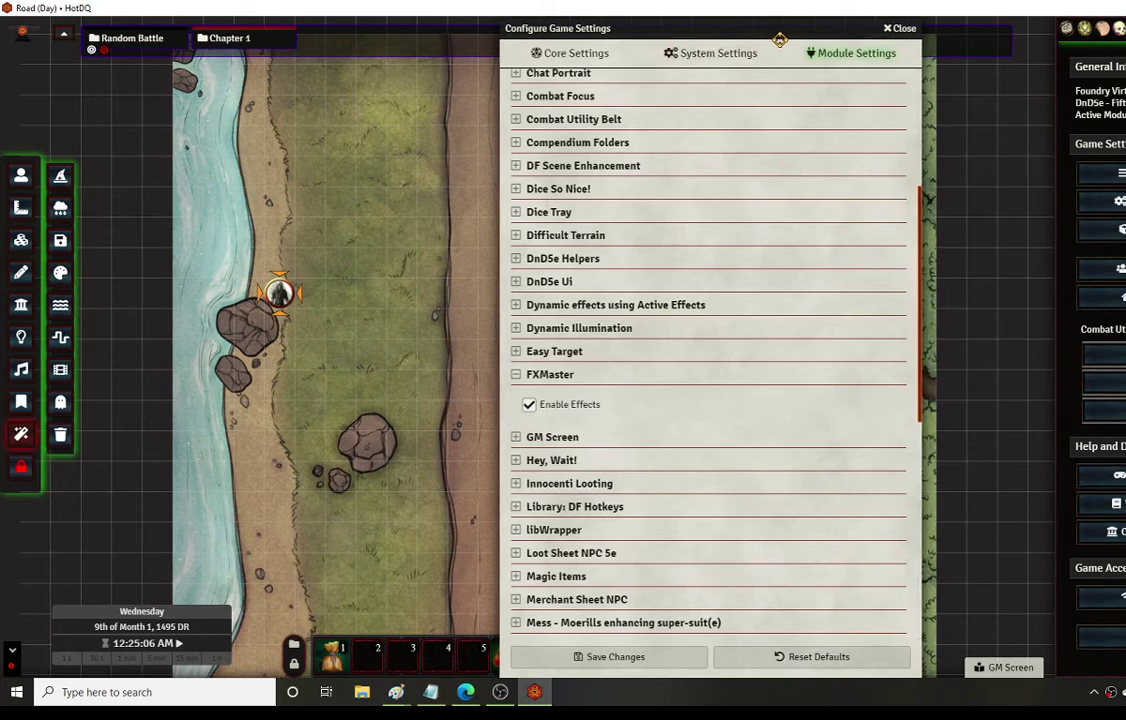
# - Move the settings window off the road, switch the macro hotbar to page 4, and apply the fog effect
pyautogui.moveTo(779, 32); pyautogui.dragTo(991, 32)
pyautogui.click(688, 644)
pyautogui.click(688, 644)
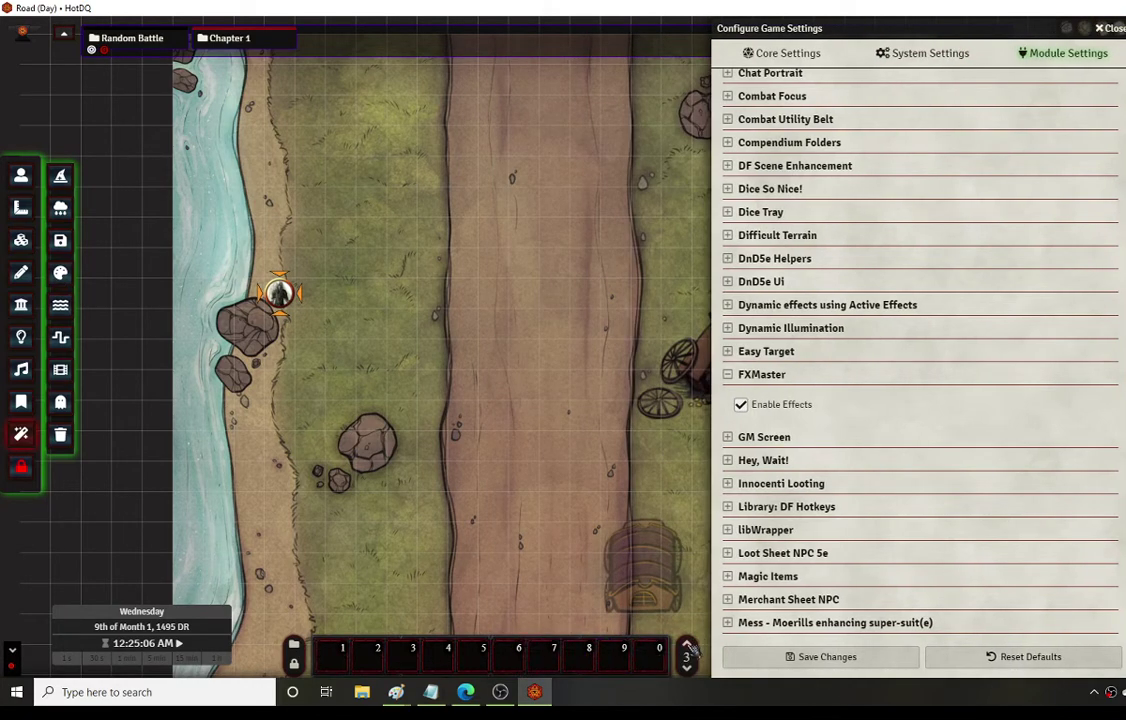
pyautogui.click(688, 644)
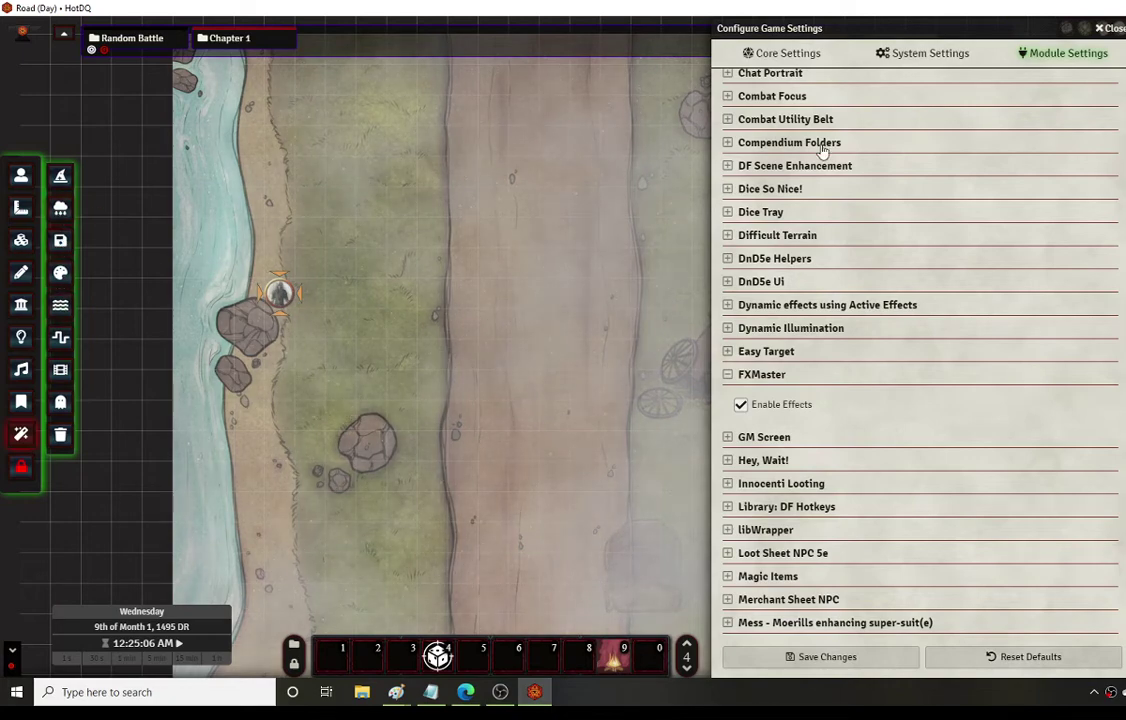
# - Collapse the FXMaster settings and delete every special effect from the scene
pyautogui.click(729, 376)
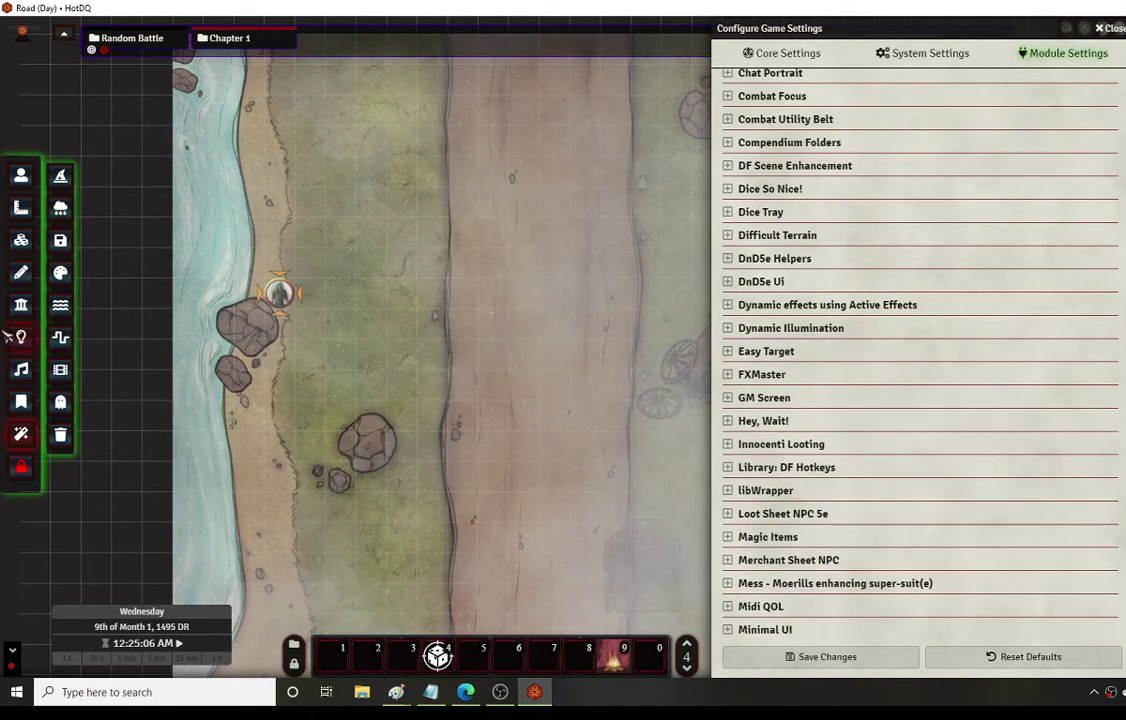
pyautogui.click(60, 434)
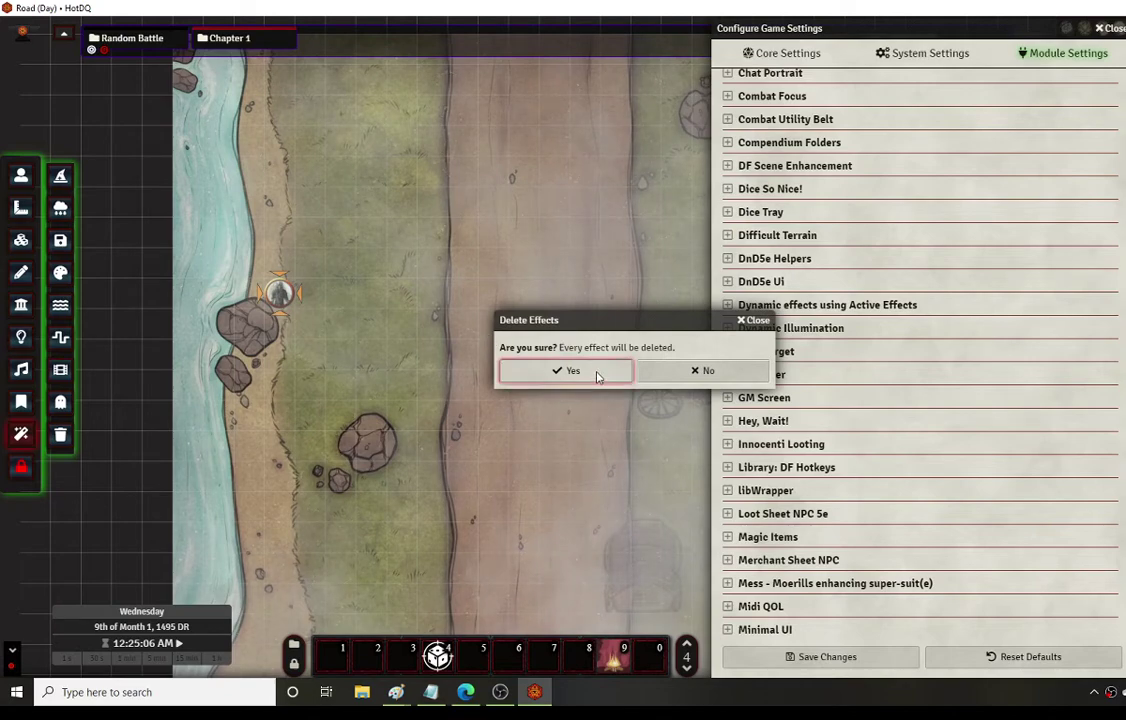
pyautogui.click(545, 370)
# - Show the GM Screen settings, uncover the scene's lower edge, and open and close the GM Screen drawer
pyautogui.click(729, 398)
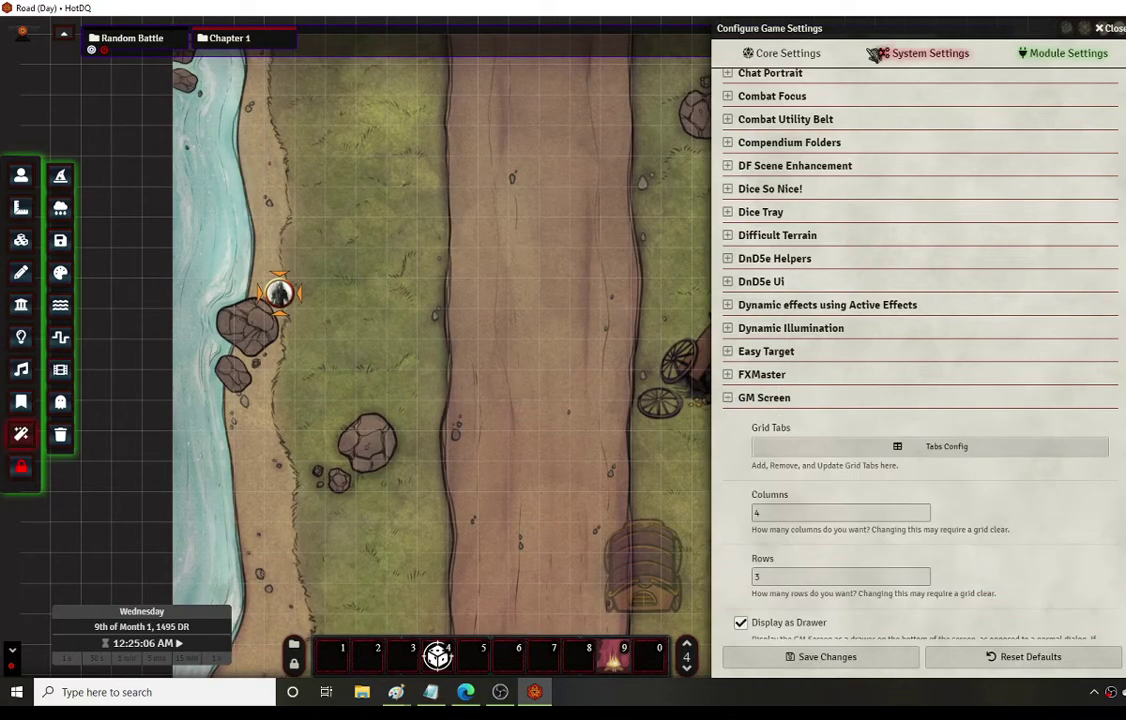
pyautogui.moveTo(900, 28); pyautogui.dragTo(242, 28)
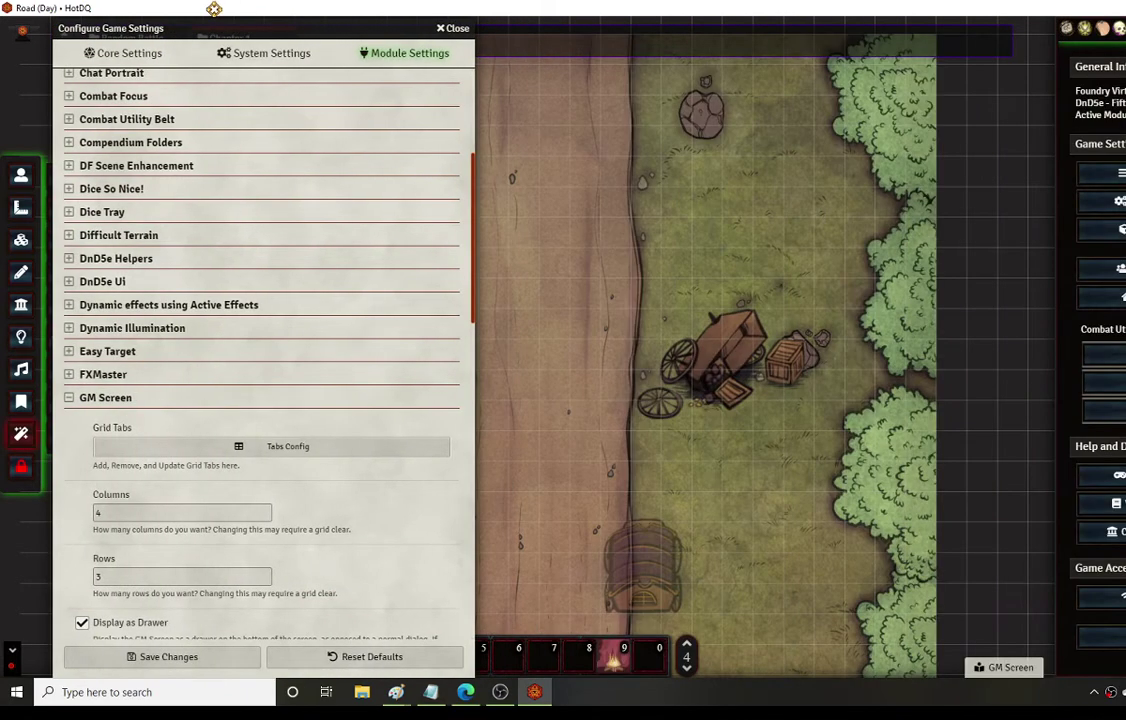
pyautogui.click(1006, 667)
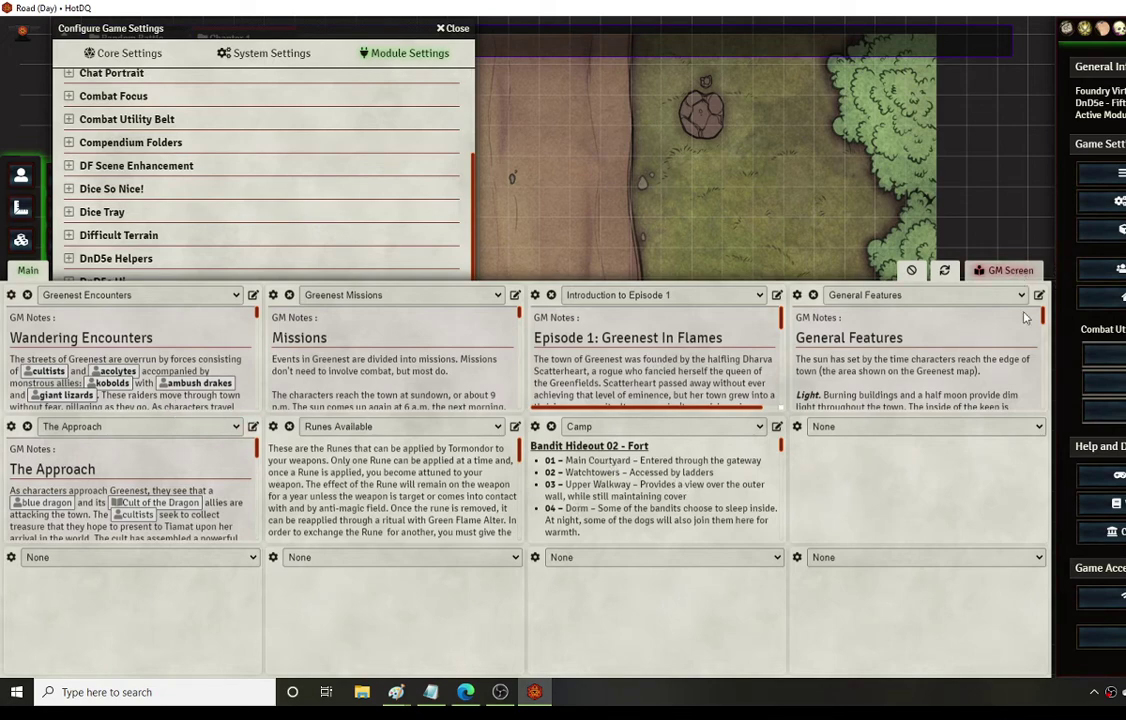
pyautogui.click(1011, 276)
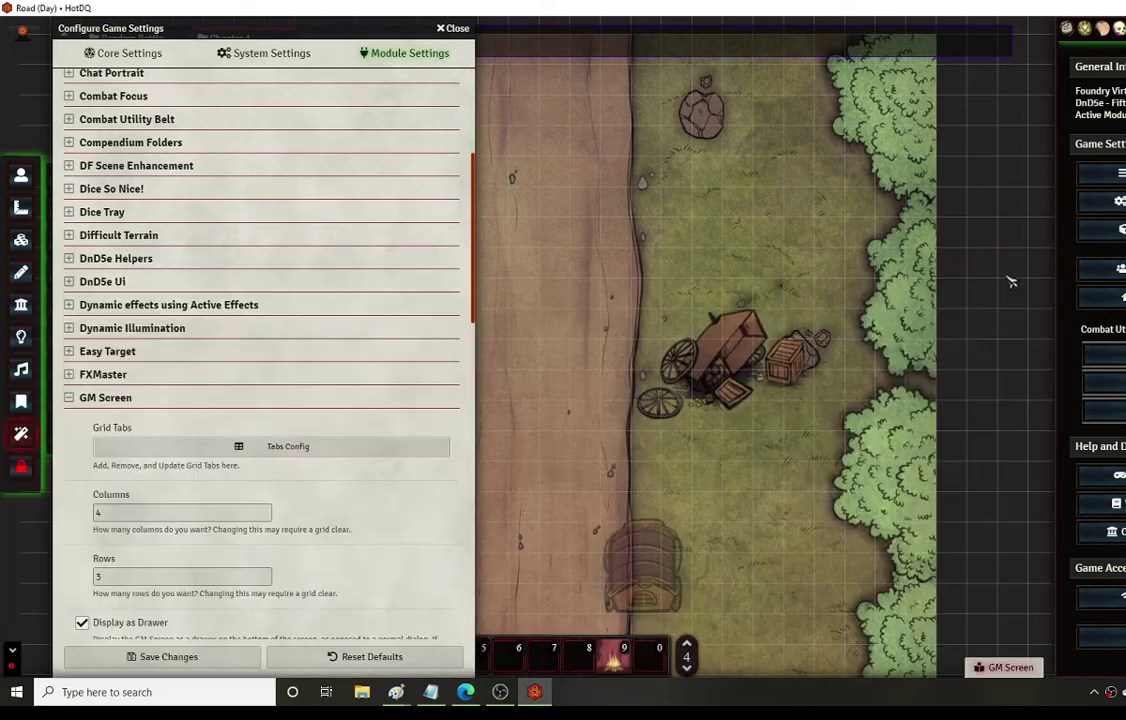
pyautogui.click(69, 398)
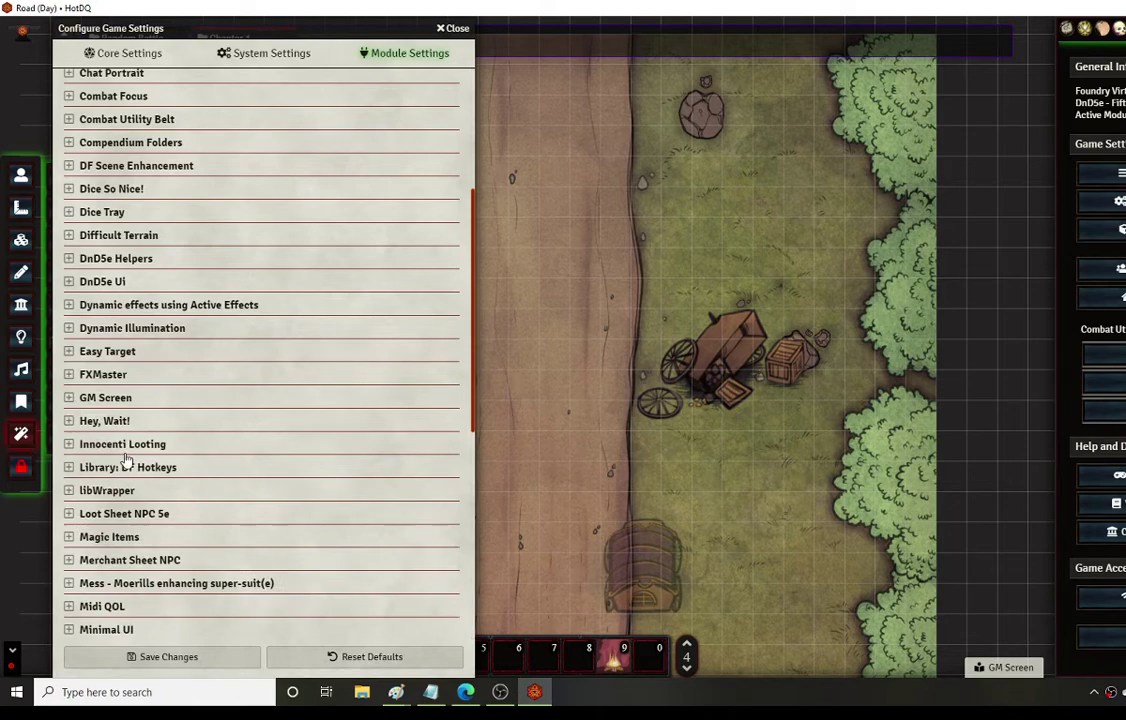
# - Show the Hey, Wait! settings, move the settings window clear of the scene tools, and switch to the tile controls
pyautogui.click(70, 422)
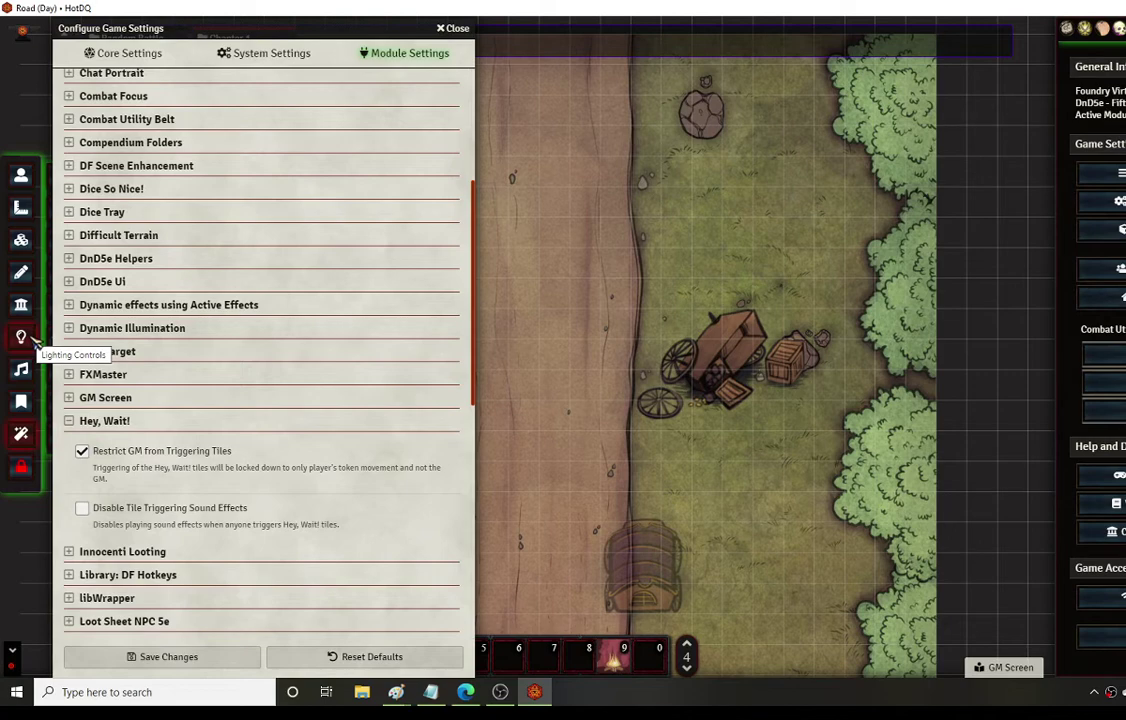
pyautogui.click(21, 305)
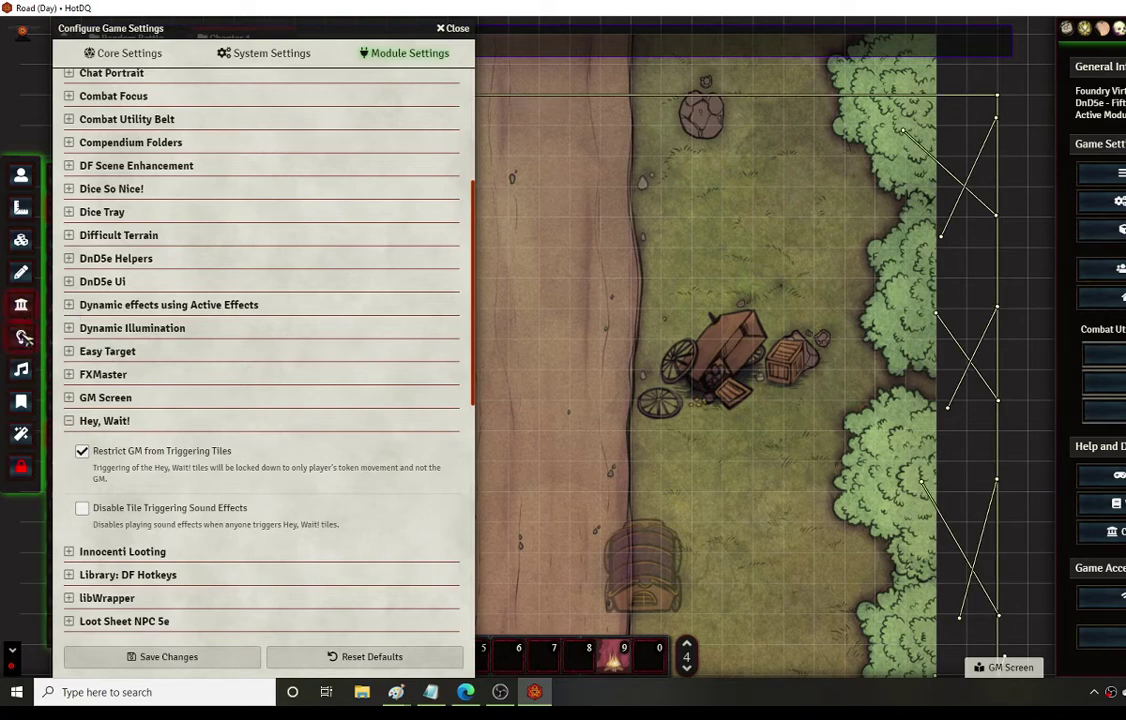
pyautogui.click(21, 335)
pyautogui.click(21, 272)
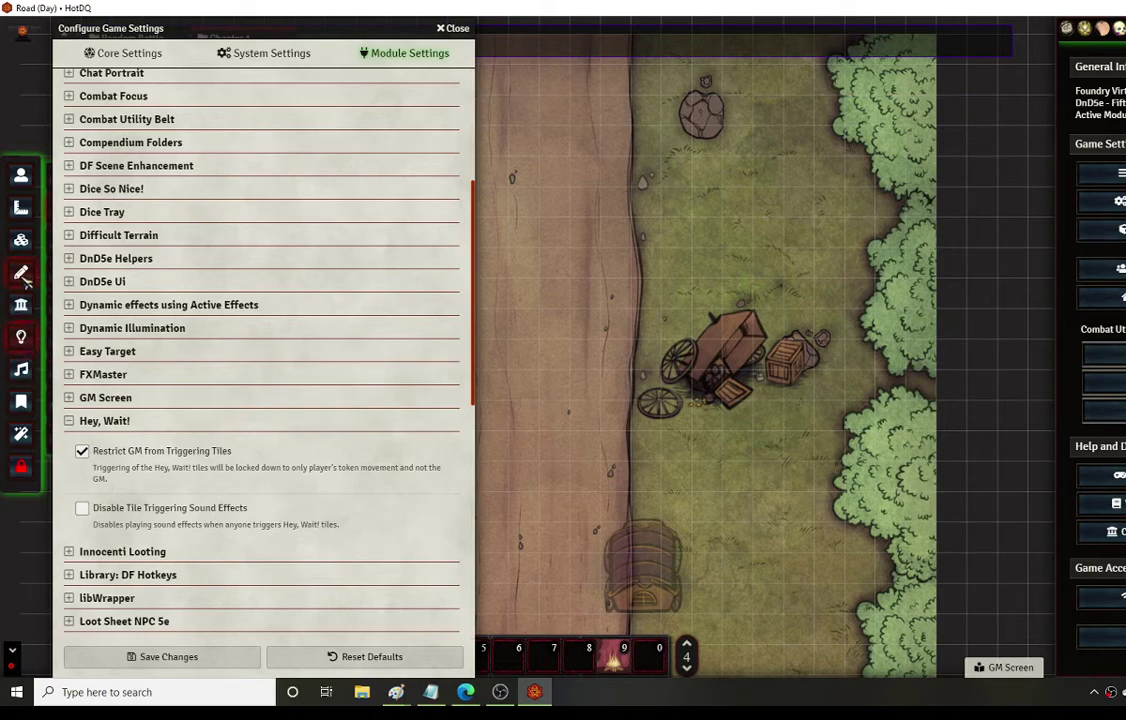
pyautogui.moveTo(166, 29)
pyautogui.mouseDown()
pyautogui.moveTo(388, 42)
pyautogui.moveTo(367, 42)
pyautogui.mouseUp()
pyautogui.click(21, 305)
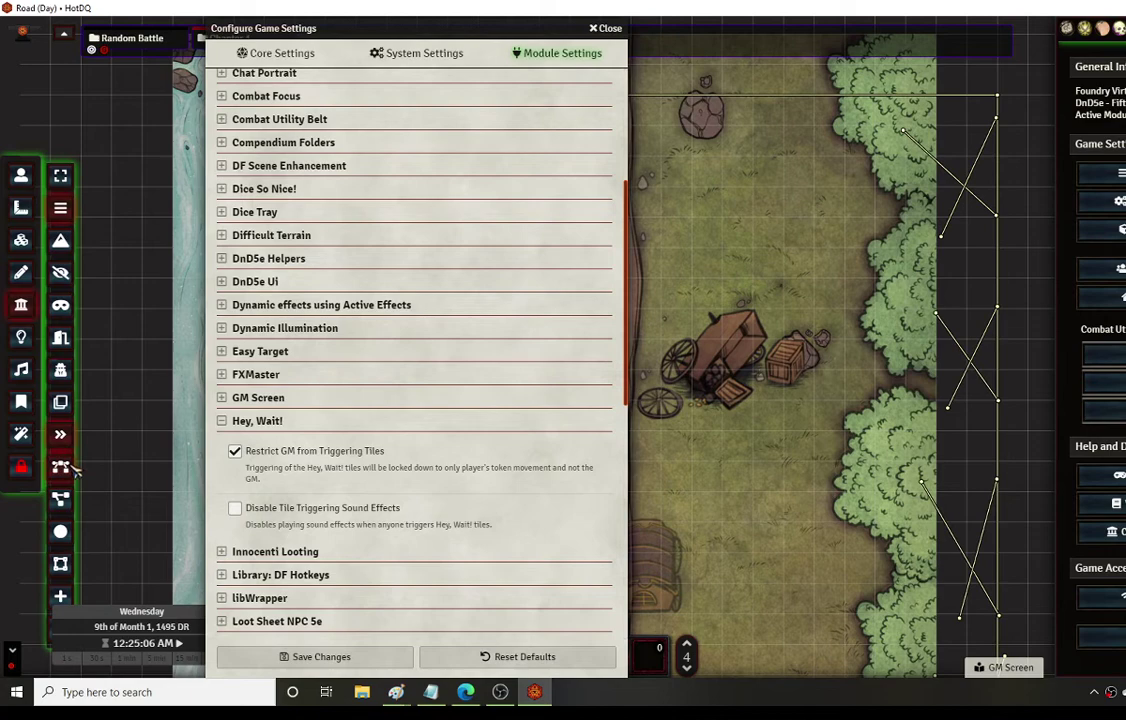
pyautogui.click(22, 340)
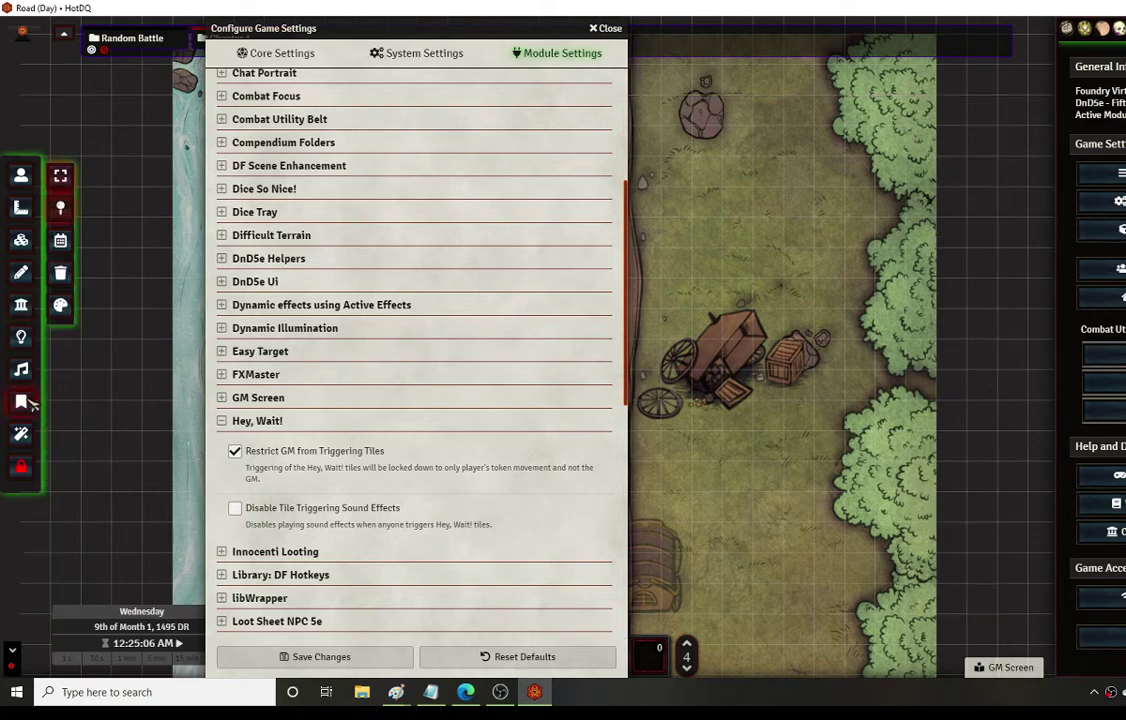
pyautogui.click(22, 310)
pyautogui.click(22, 273)
pyautogui.click(22, 242)
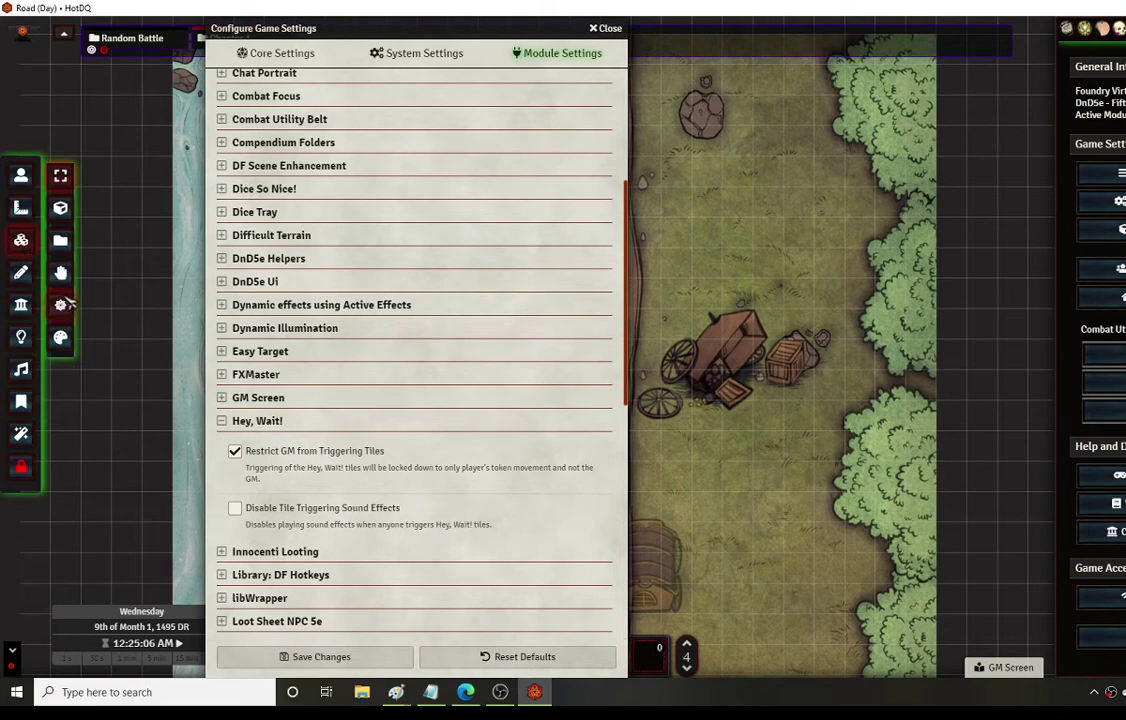
# - Draw a Hey, Wait! tile about 490 by 175 pixels on the grass above the wrecked cart, with the Question (?) trigger animation
pyautogui.click(61, 273)
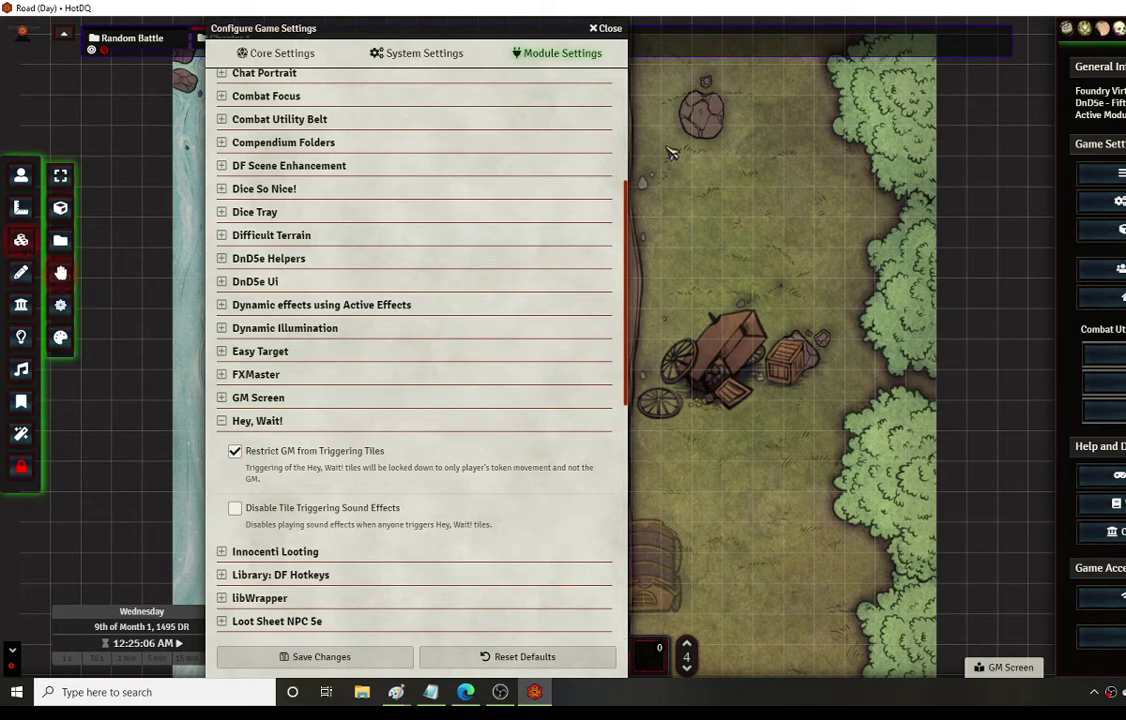
pyautogui.moveTo(662, 142); pyautogui.dragTo(875, 218)
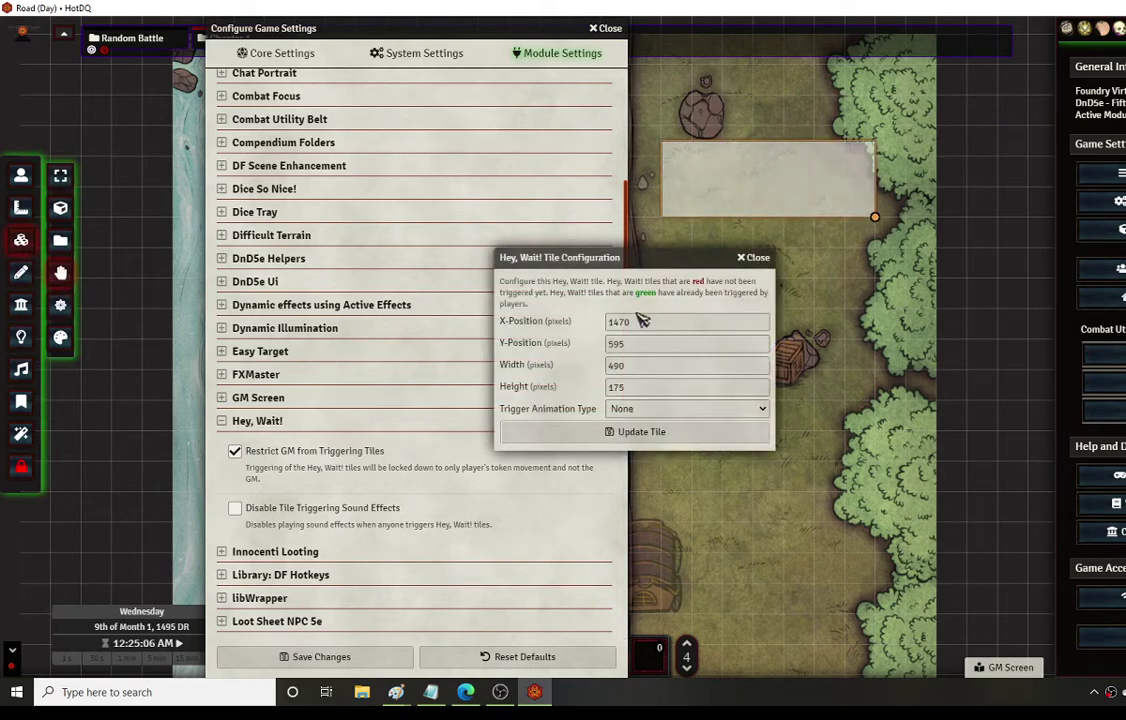
pyautogui.click(646, 409)
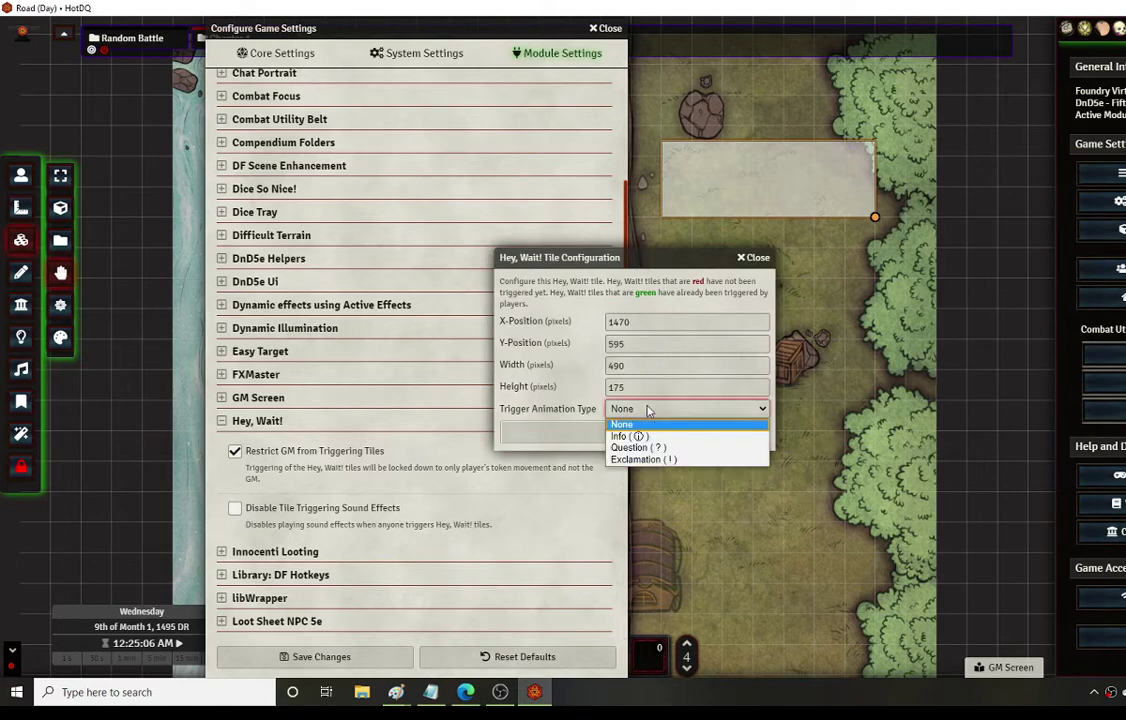
pyautogui.click(638, 447)
pyautogui.click(648, 432)
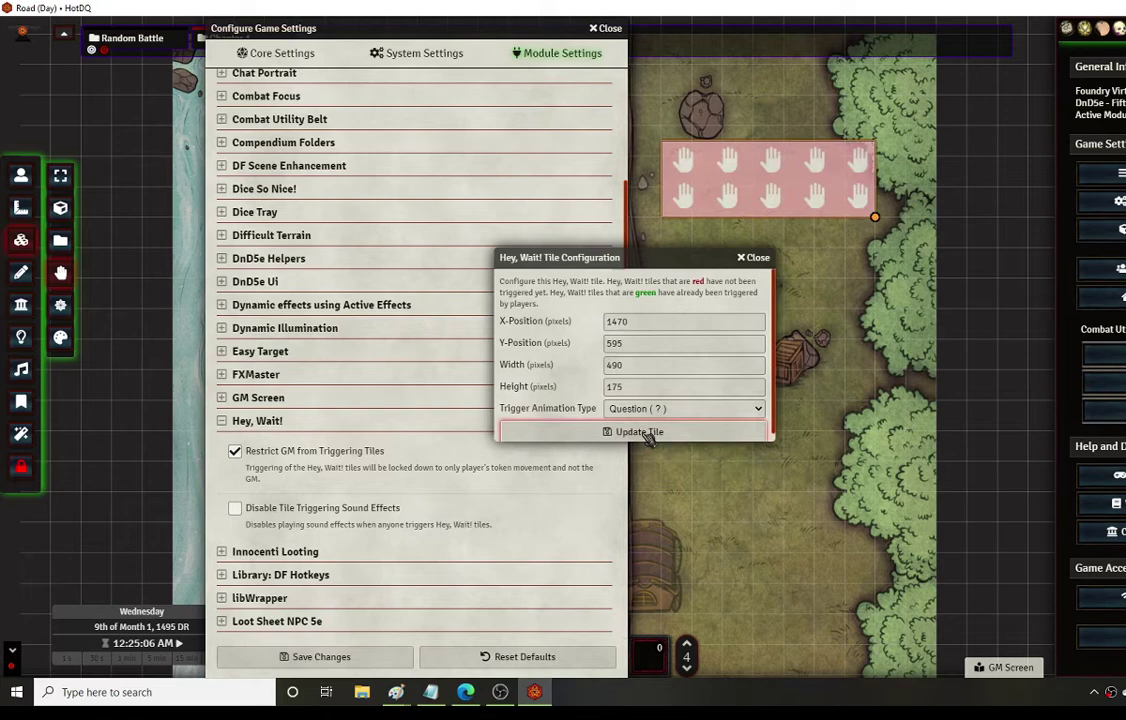
# - Minimise the game settings window, discard any stray Hey, Wait! tile, and switch to the token controls
pyautogui.moveTo(419, 26); pyautogui.dragTo(360, 151)
pyautogui.moveTo(360, 28); pyautogui.dragTo(411, 28)
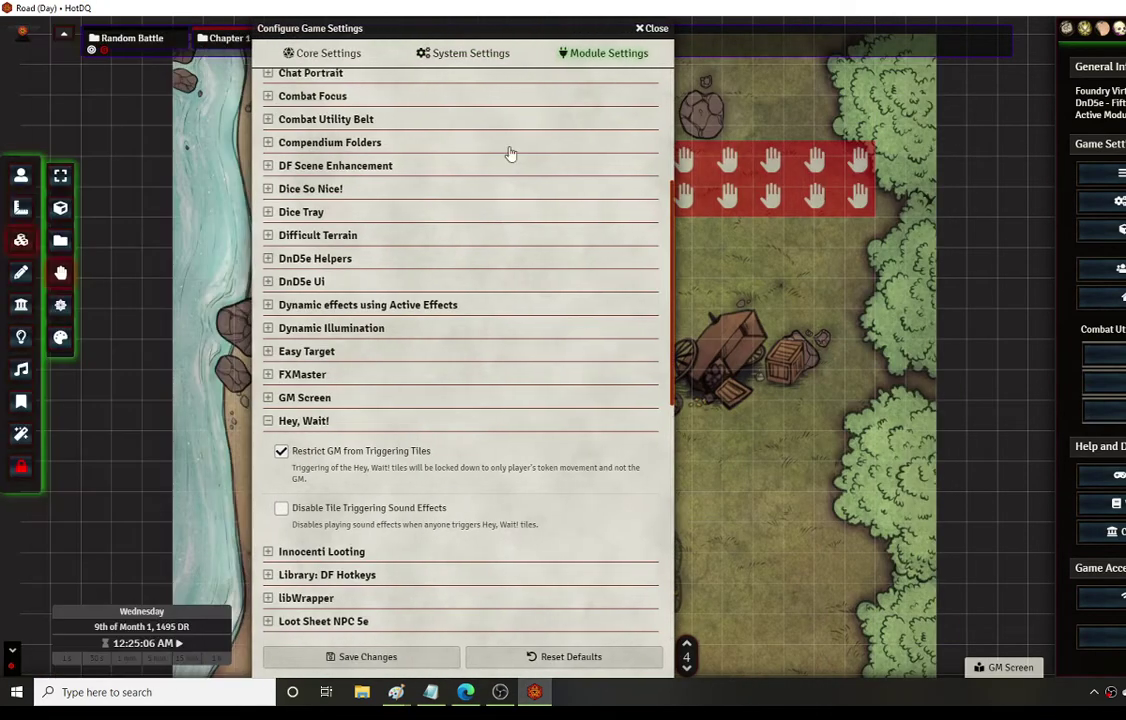
pyautogui.doubleClick(513, 28)
pyautogui.moveTo(279, 293); pyautogui.dragTo(356, 293)
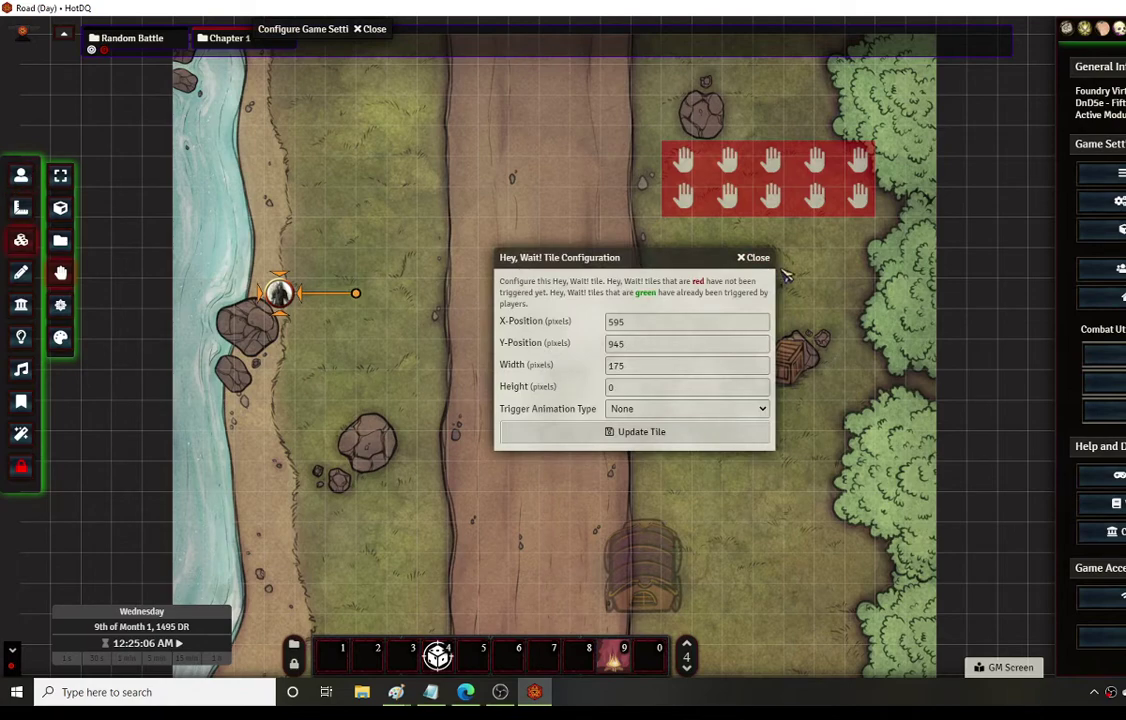
pyautogui.click(757, 256)
pyautogui.click(20, 175)
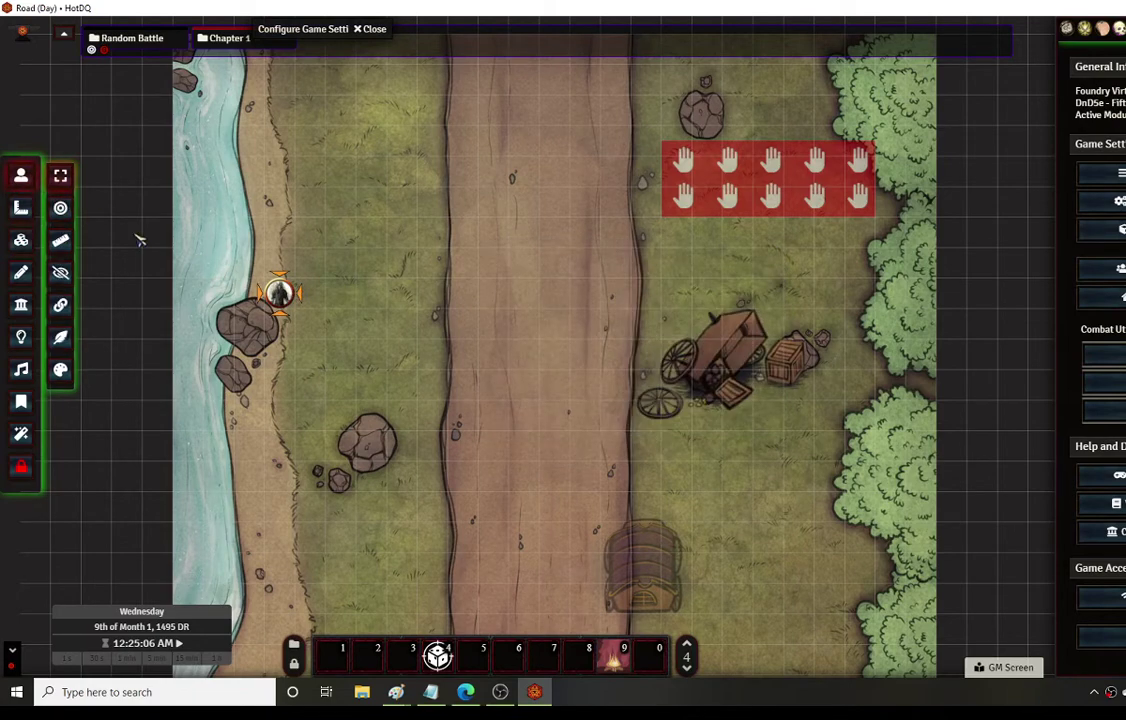
# - Walk the Drow token from the riverbank across the road to the grass just above the wrecked cart
pyautogui.click(280, 293)
pyautogui.press('Right')
pyautogui.press('Right')
pyautogui.press('Right')
pyautogui.press('Right')
pyautogui.press('Right')
pyautogui.press('Right')
pyautogui.press('Right')
pyautogui.press('Right')
pyautogui.press('Right')
pyautogui.press('Right')
pyautogui.press('Right')
pyautogui.press('Right')
pyautogui.press('Right')
pyautogui.press('Right')
pyautogui.press('Right')
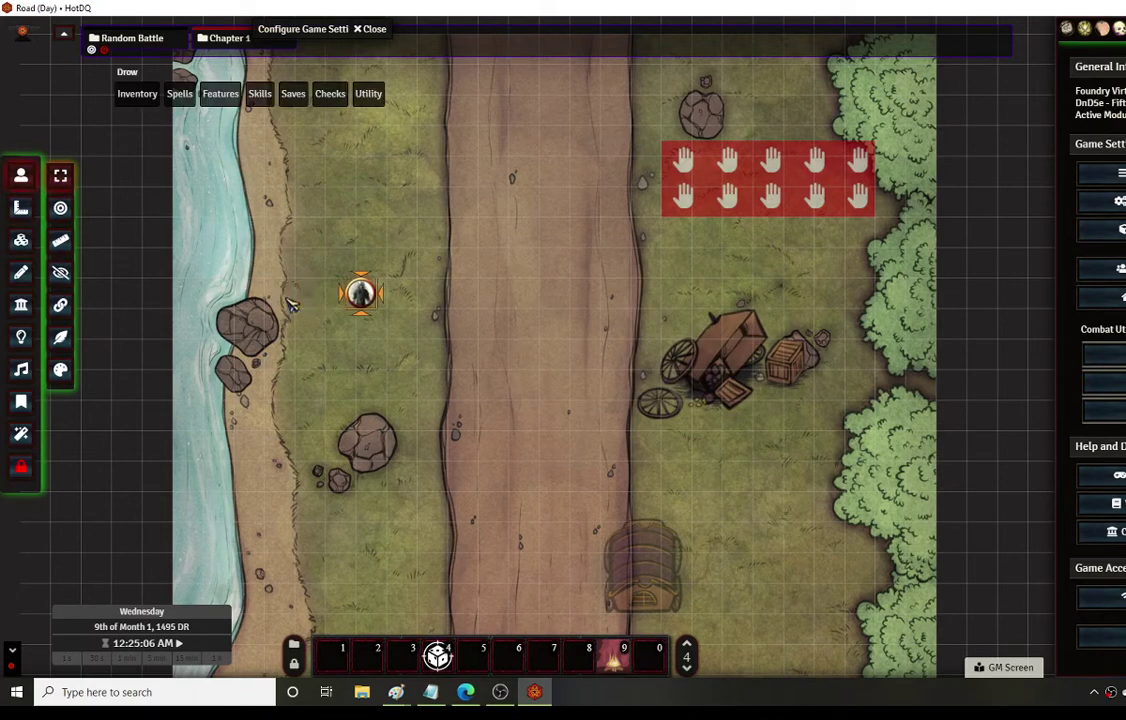
pyautogui.press('Up')
pyautogui.press('Up')
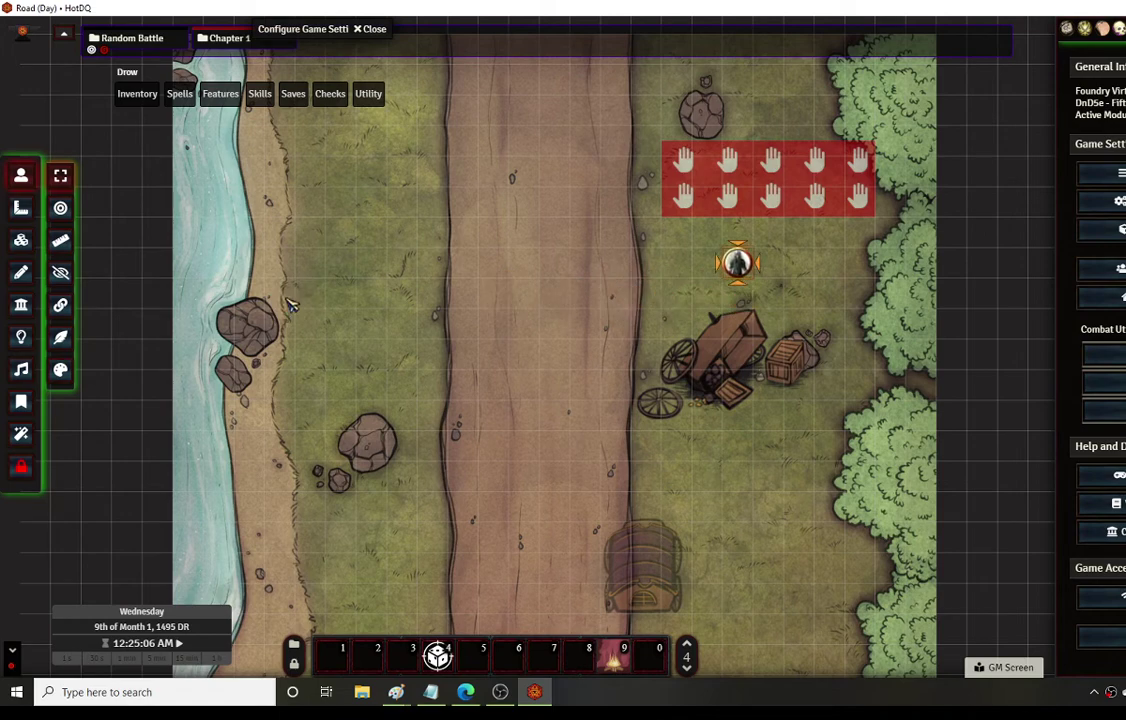
# - Clear the targeting from the Drow token and step it onto the lower row of the Hey, Wait! tile
pyautogui.press('Up')
pyautogui.press('Down')
pyautogui.press('Down')
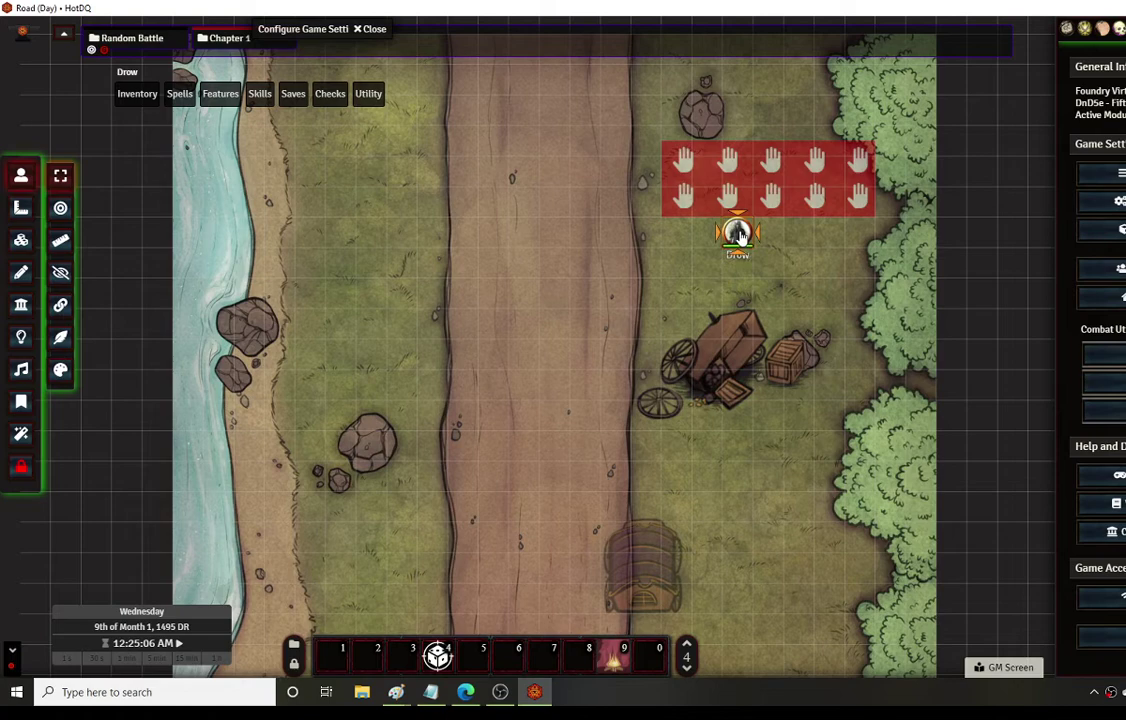
pyautogui.press('t')
pyautogui.press('Up')
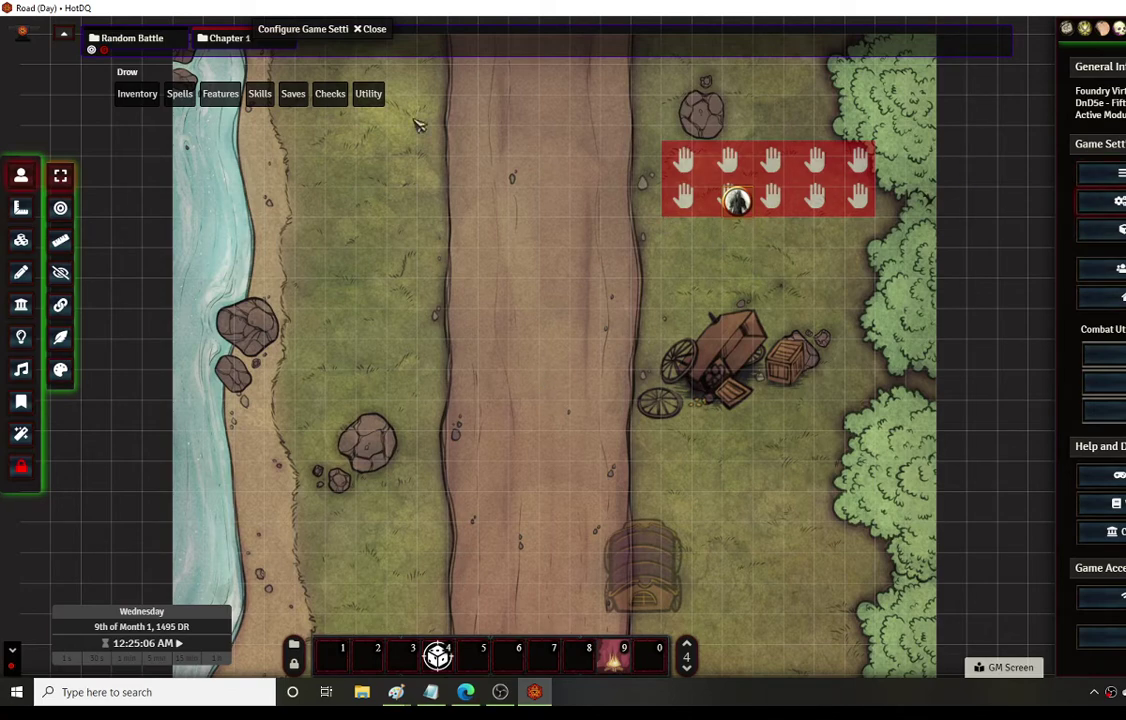
# - Restore the game settings window, collapse Hey, Wait!, and examine the Innocenti Looting settings
pyautogui.doubleClick(267, 25)
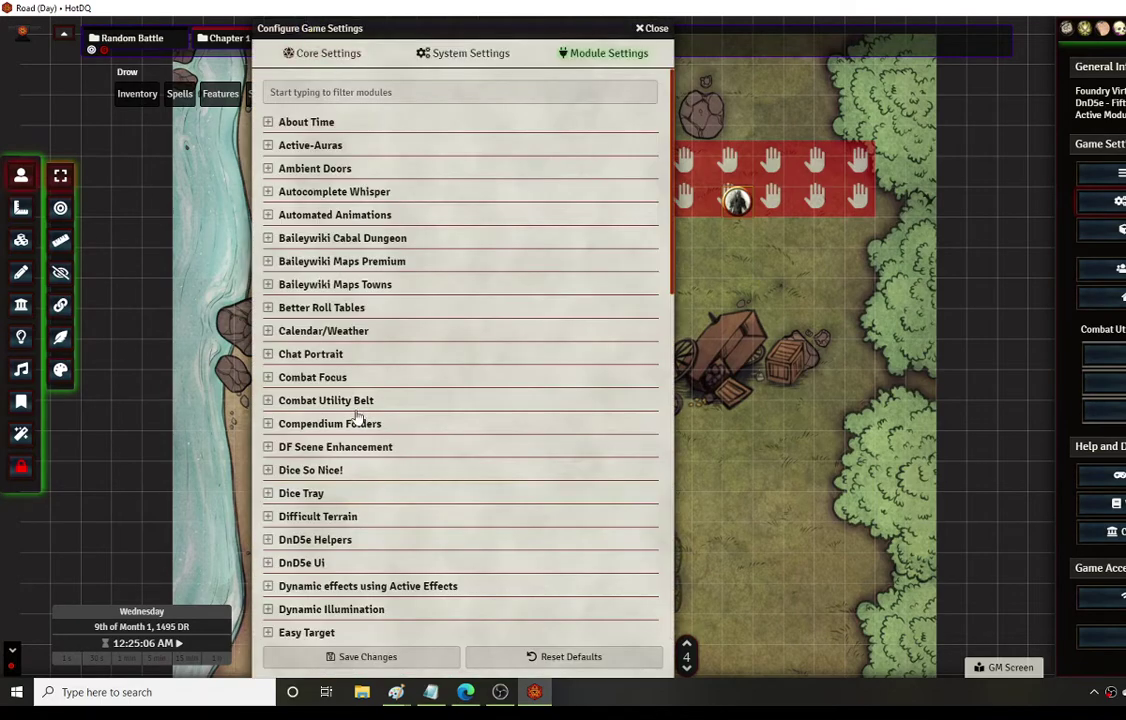
pyautogui.scroll(-4, 417, 440)
pyautogui.click(270, 284)
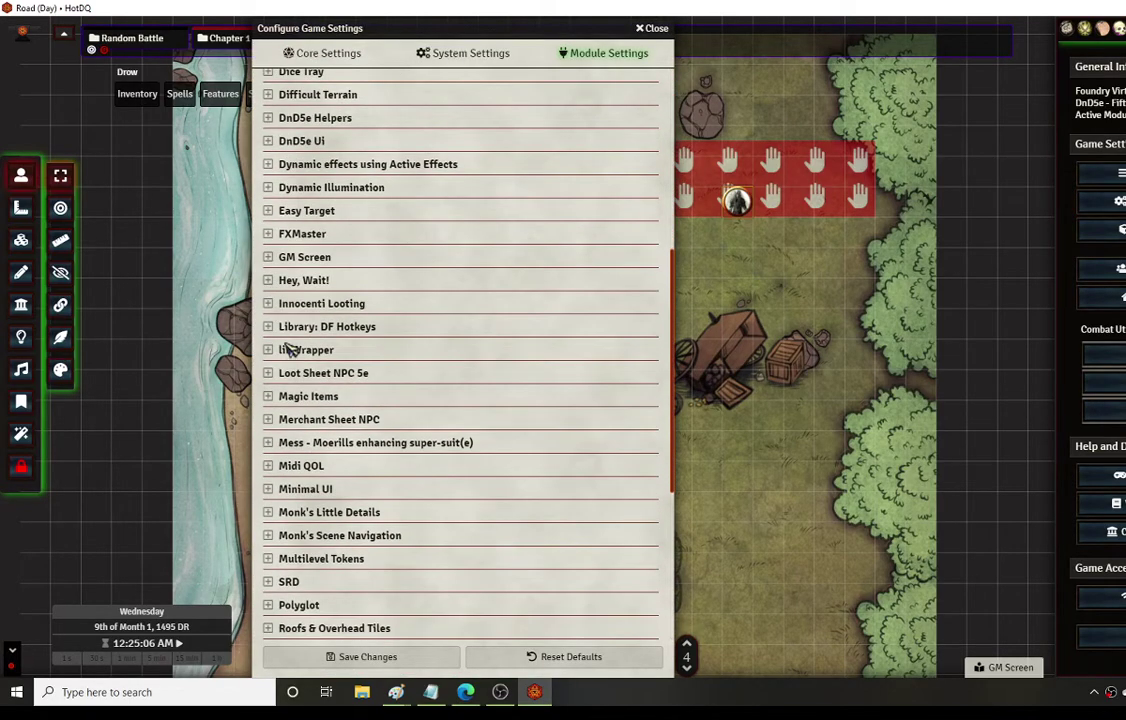
pyautogui.click(268, 304)
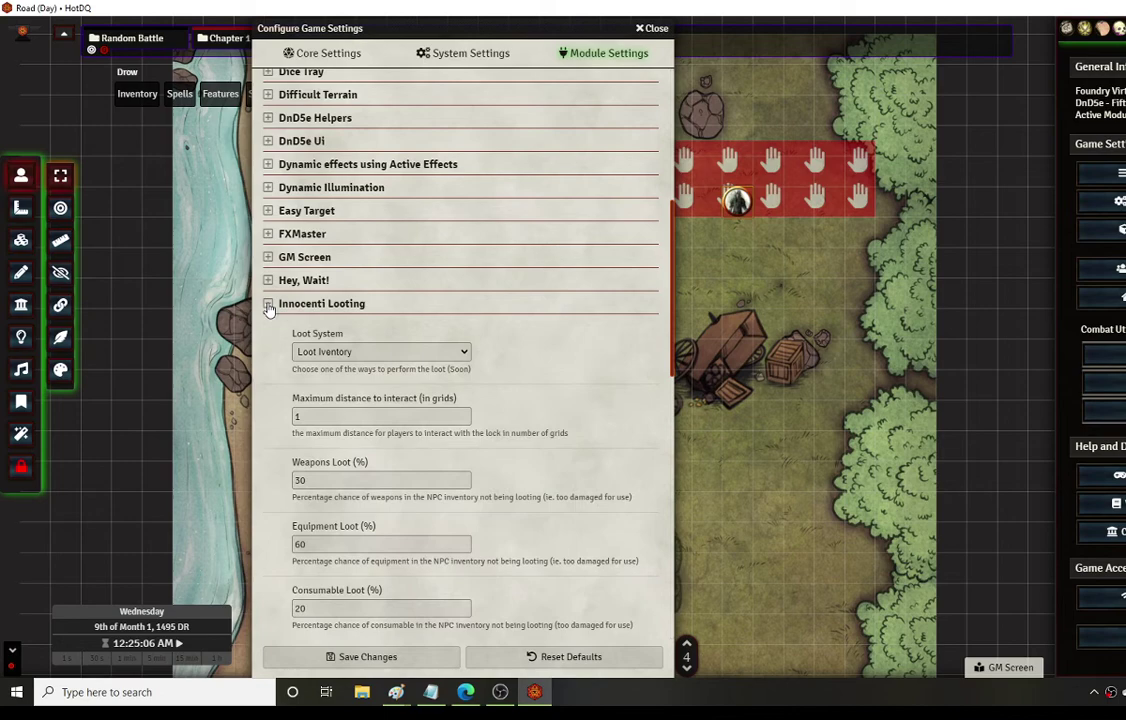
pyautogui.click(268, 305)
# - Examine the Library: DF Hotkeys, libWrapper and Loot Sheet NPC 5e settings in turn, collapsing each one
pyautogui.click(268, 330)
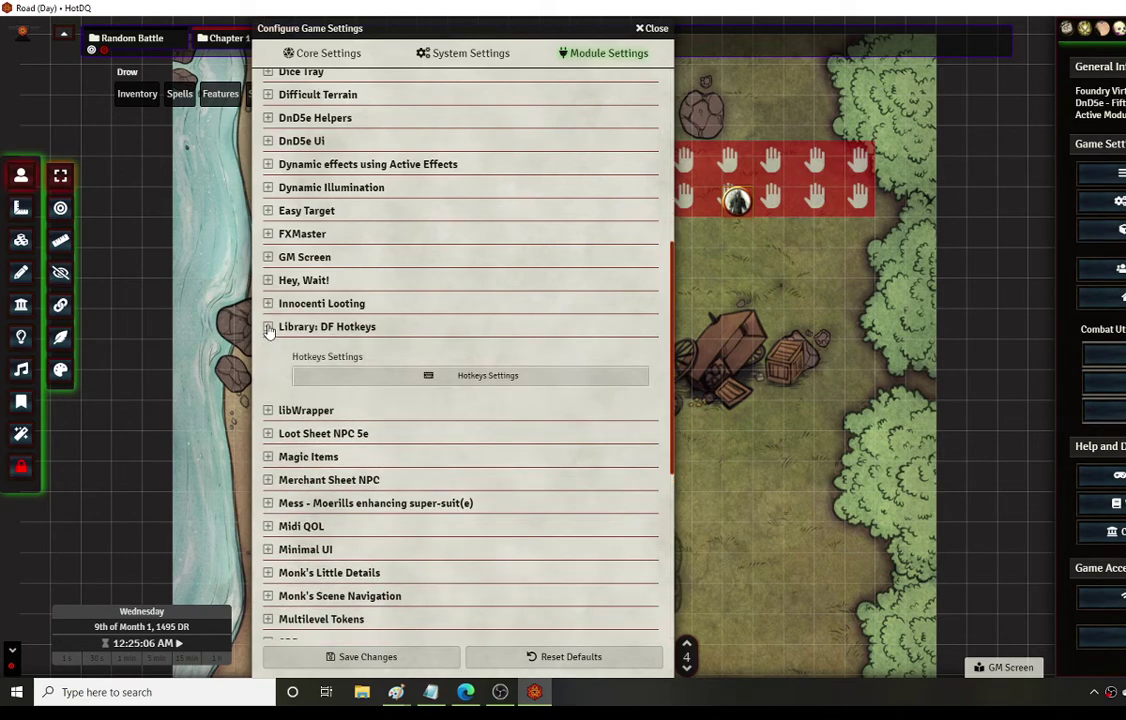
pyautogui.click(268, 330)
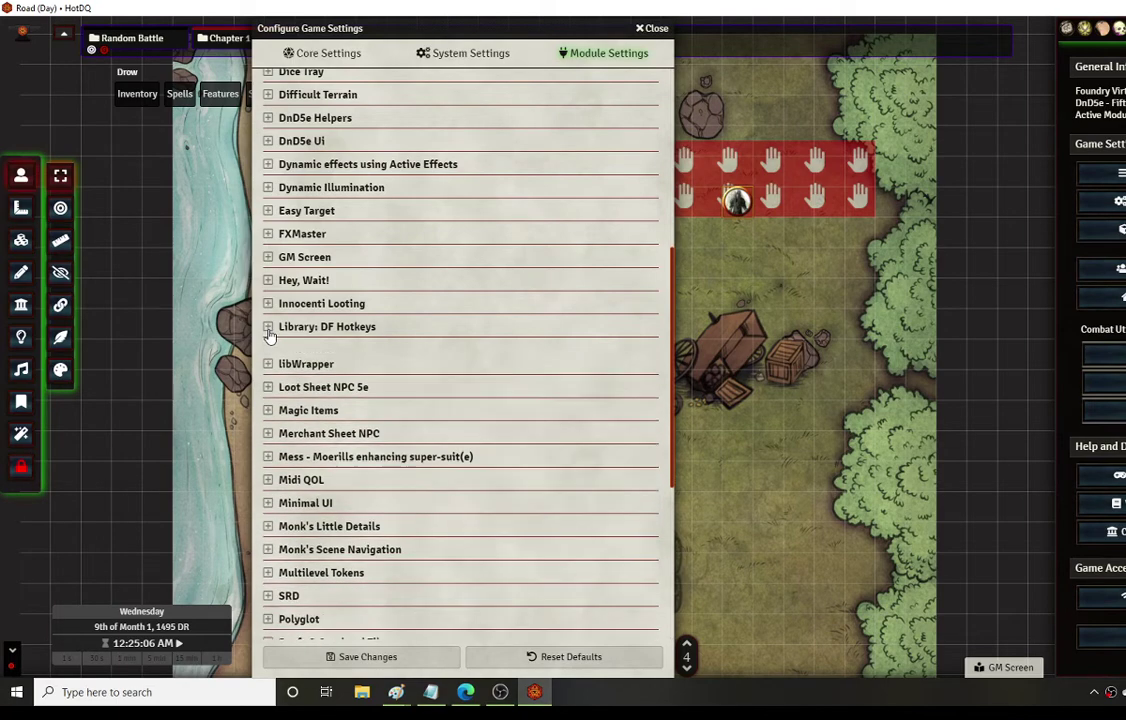
pyautogui.click(268, 351)
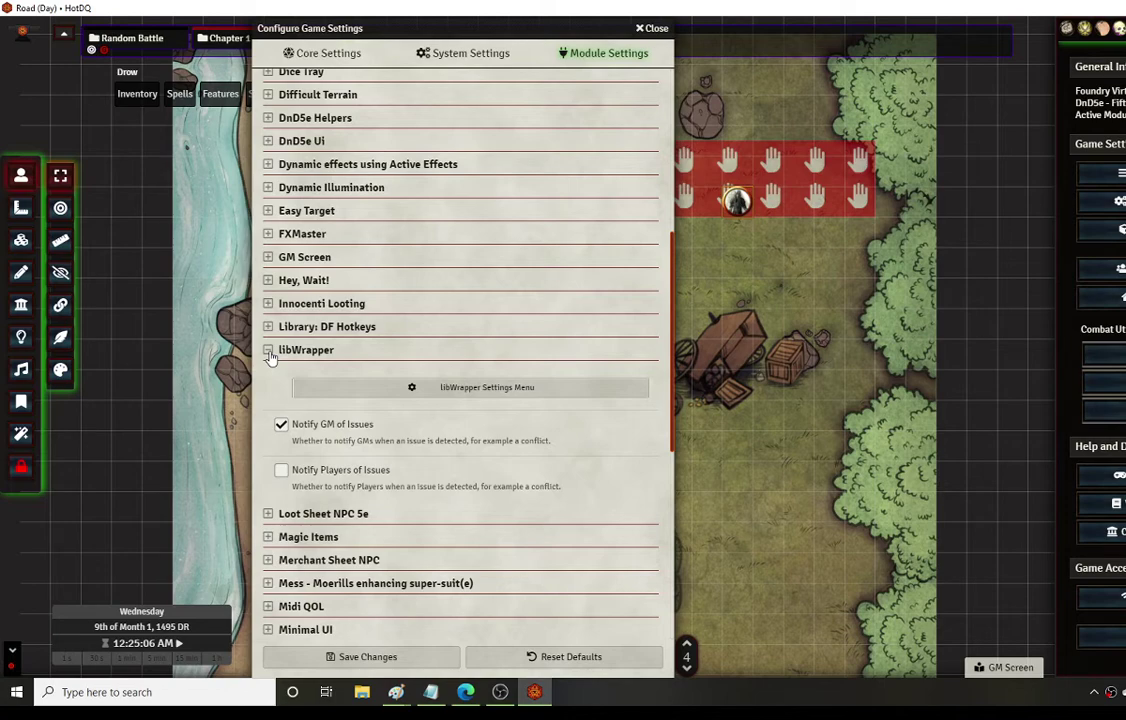
pyautogui.click(270, 355)
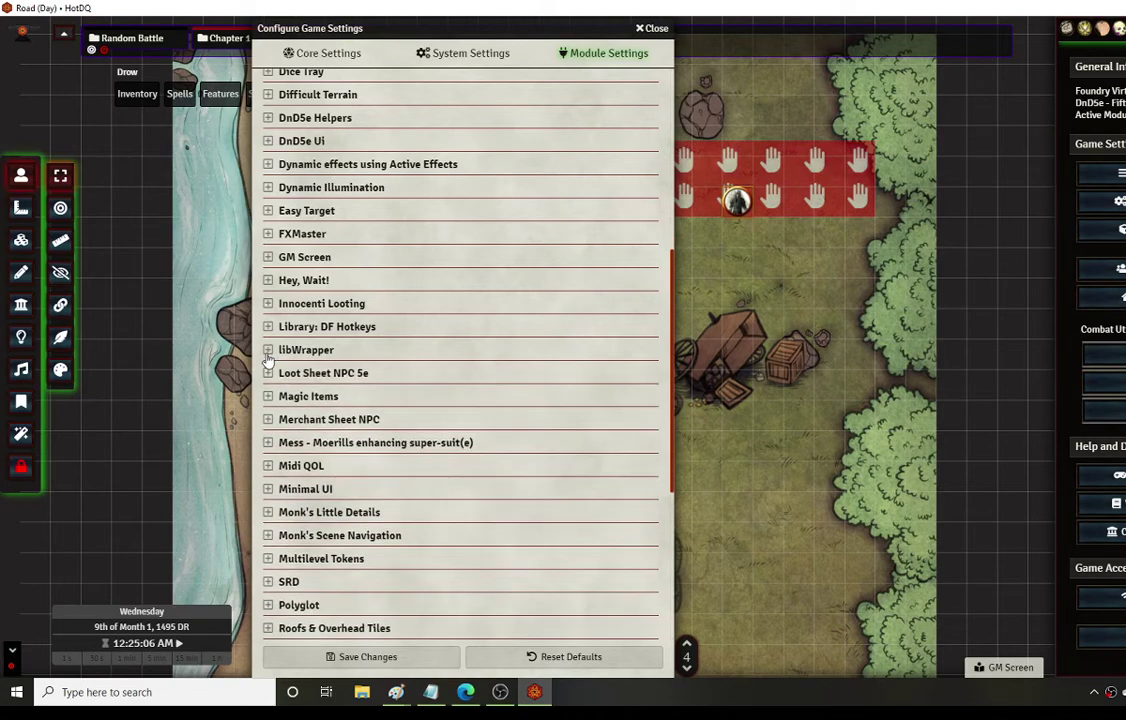
pyautogui.click(267, 354)
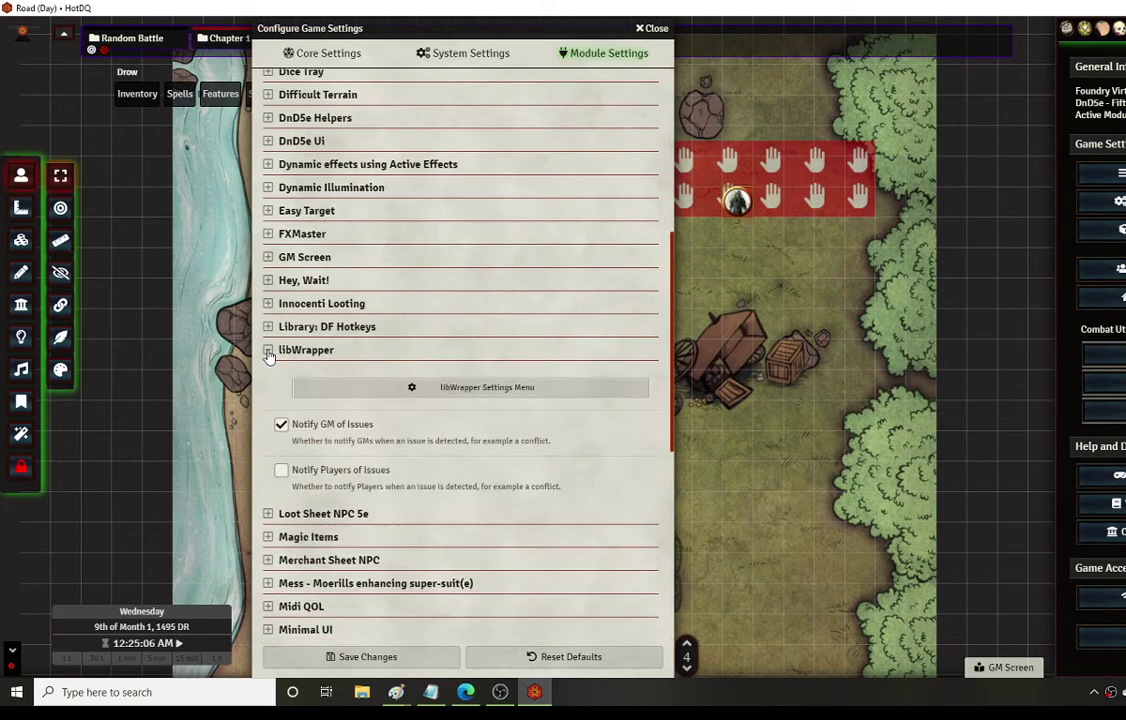
pyautogui.click(268, 355)
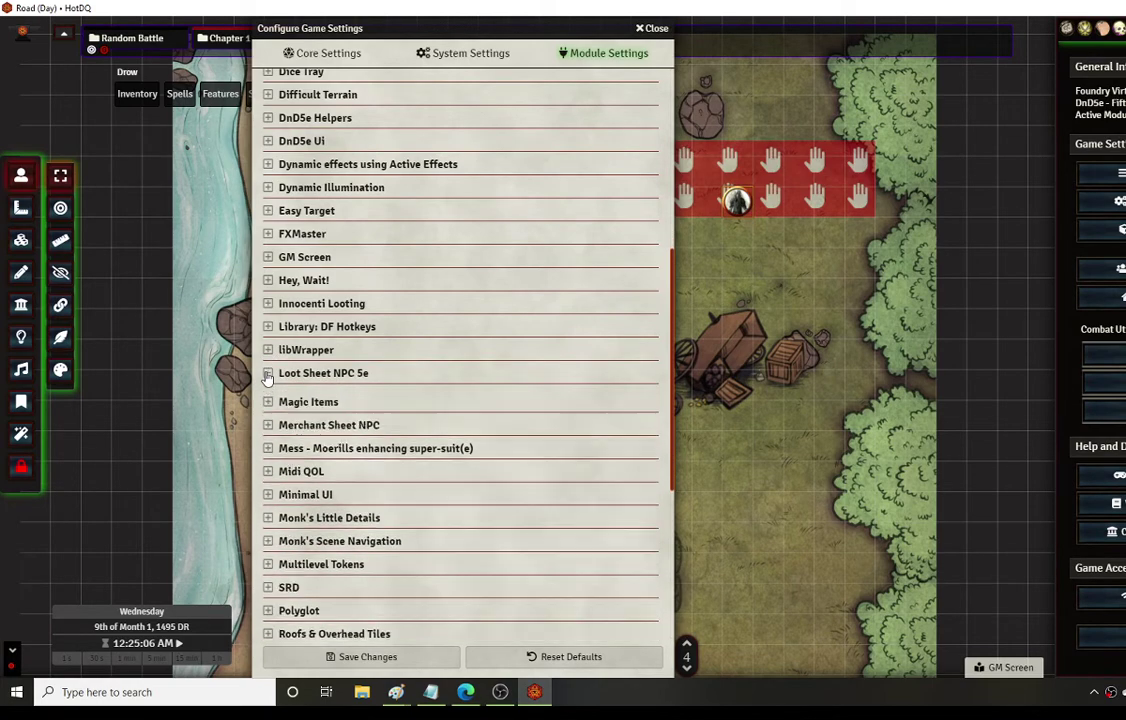
pyautogui.click(272, 371)
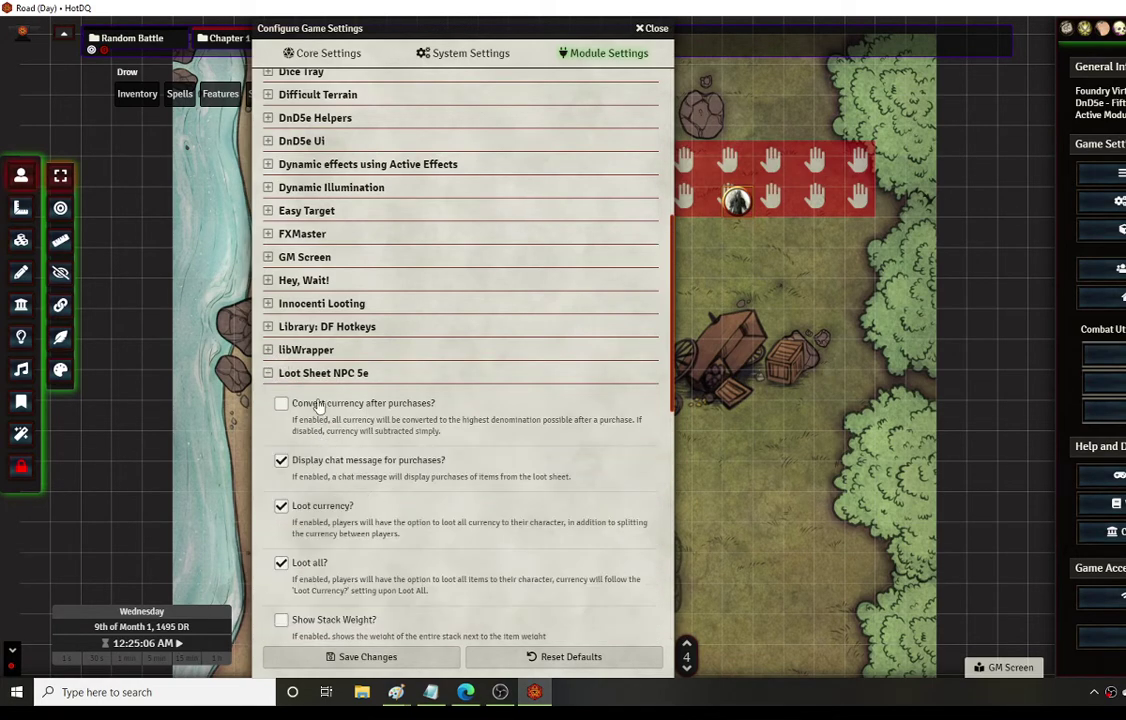
pyautogui.click(268, 376)
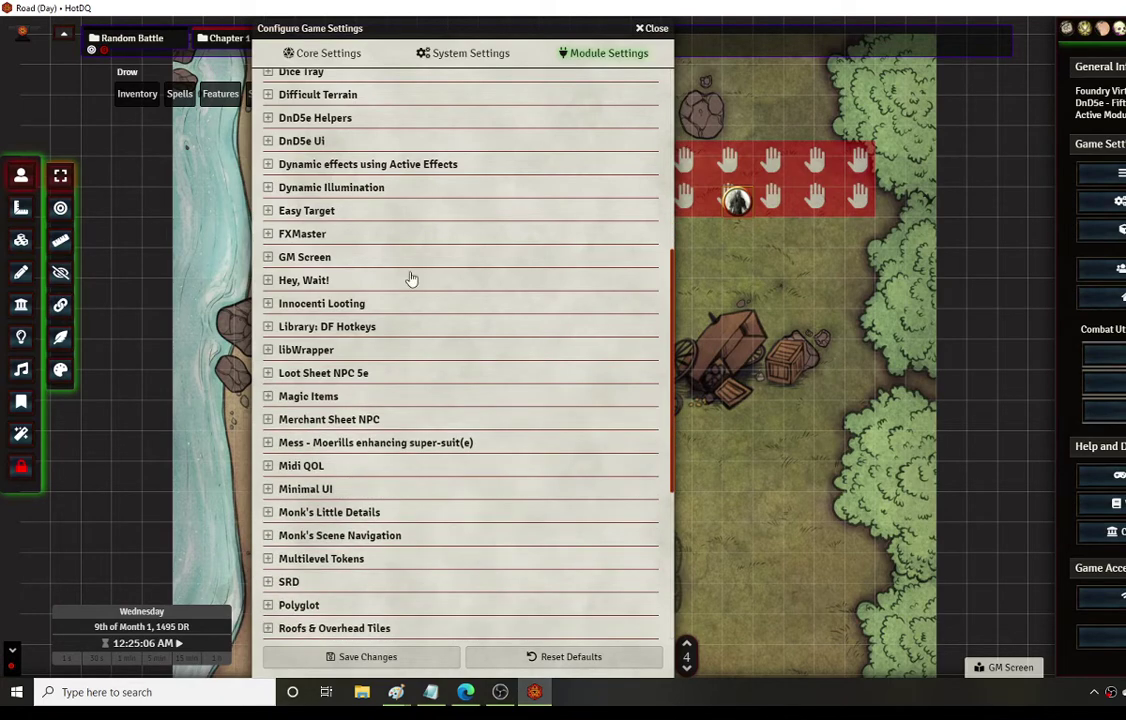
# - Open the actor directory's named NPC folders, examine the first NPC's shop sheet and ordinary character sheet, and close both
pyautogui.click(1119, 28)
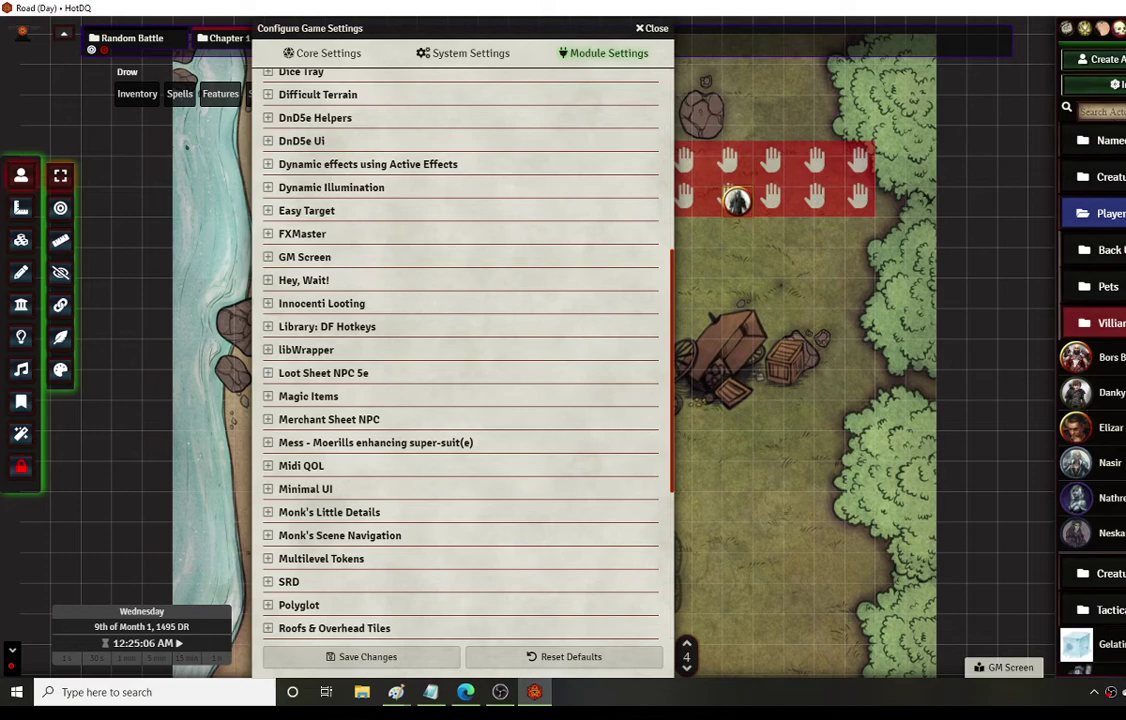
pyautogui.click(1120, 141)
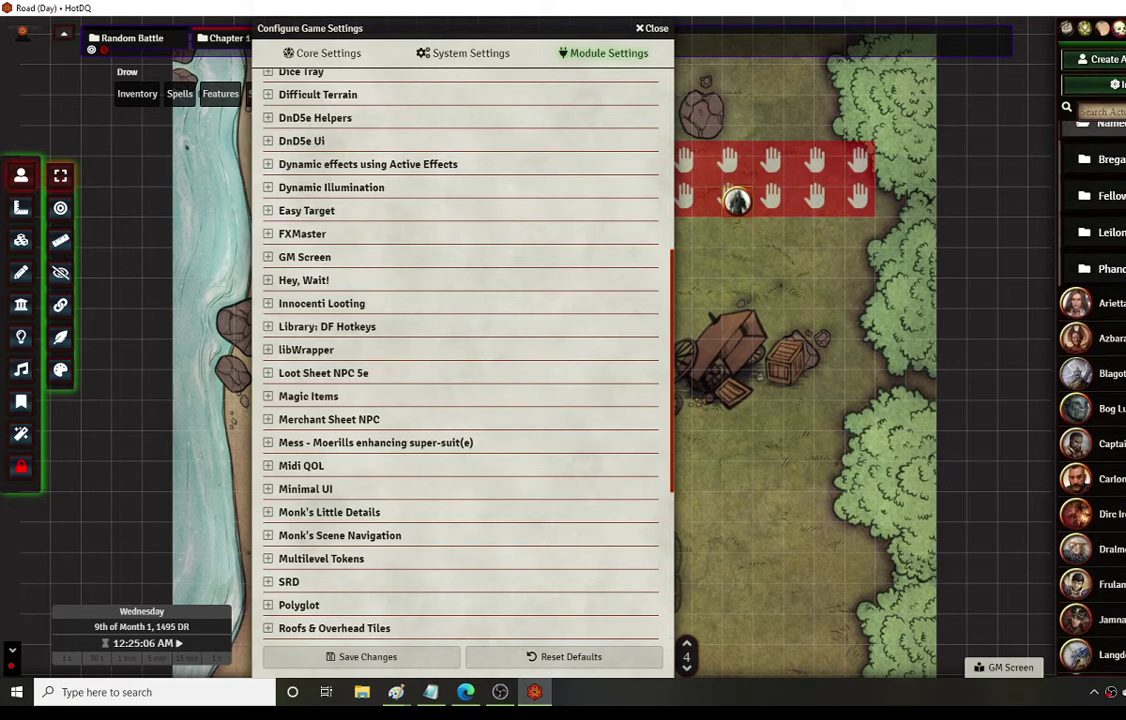
pyautogui.click(1110, 286)
pyautogui.scroll(-1, 1095, 400)
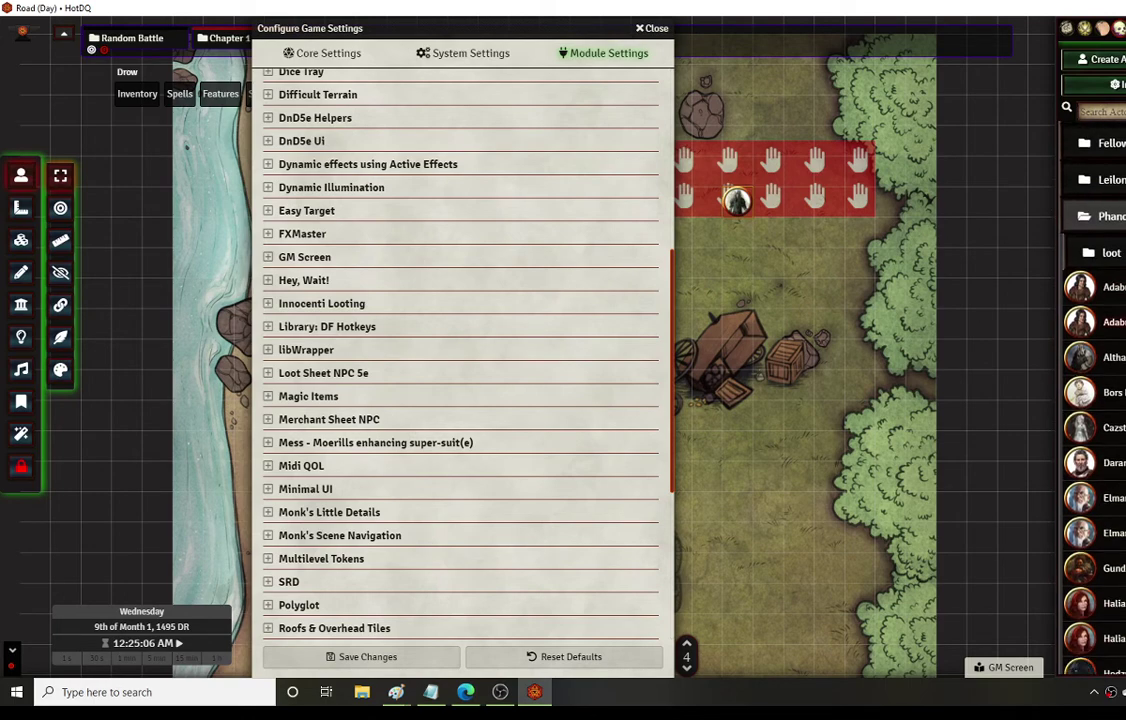
pyautogui.scroll(-1, 700, 360)
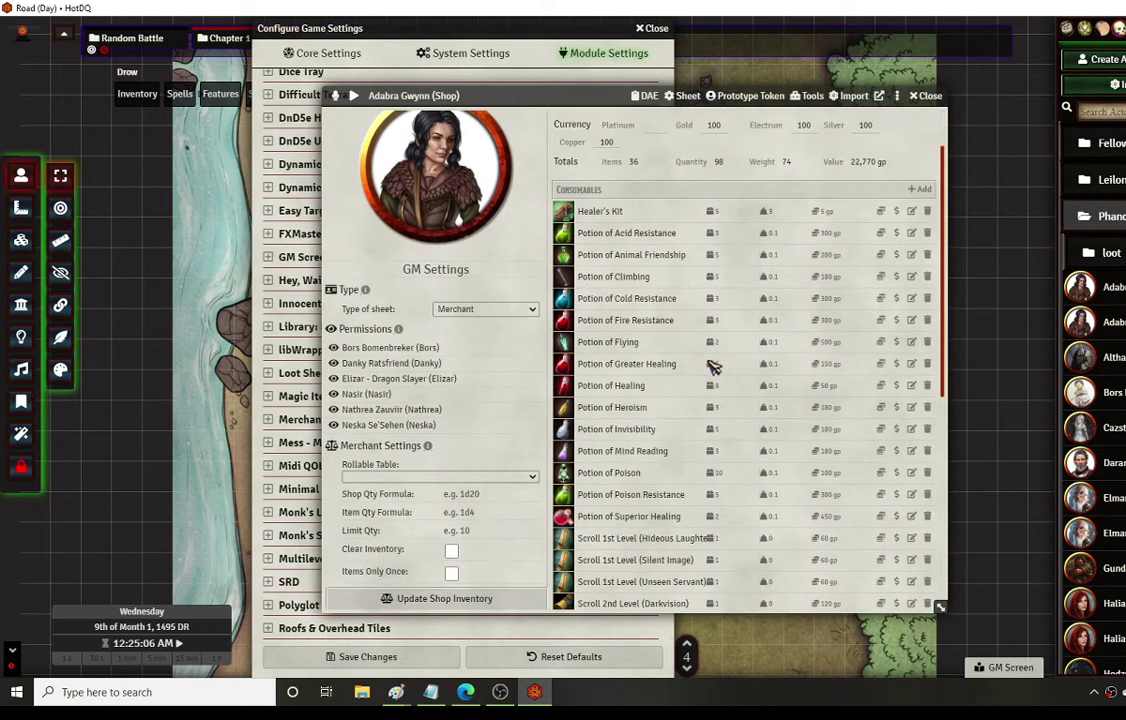
pyautogui.scroll(-1, 700, 360)
pyautogui.scroll(1, 712, 334)
pyautogui.click(927, 96)
pyautogui.click(1118, 287)
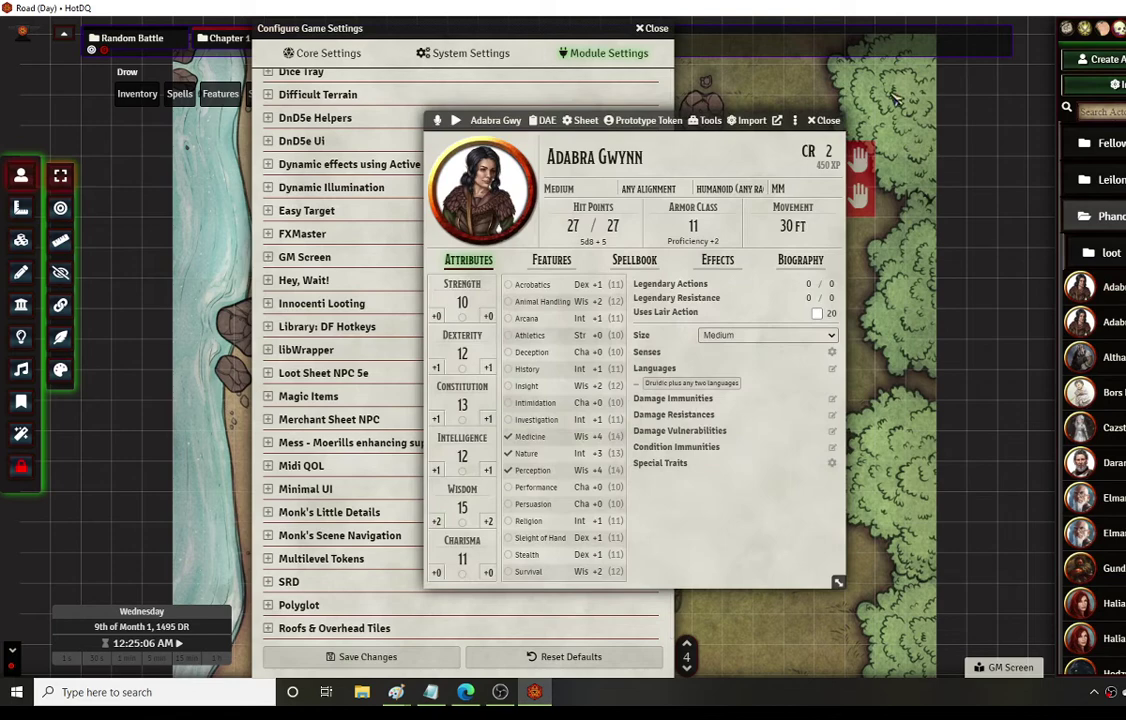
pyautogui.click(824, 121)
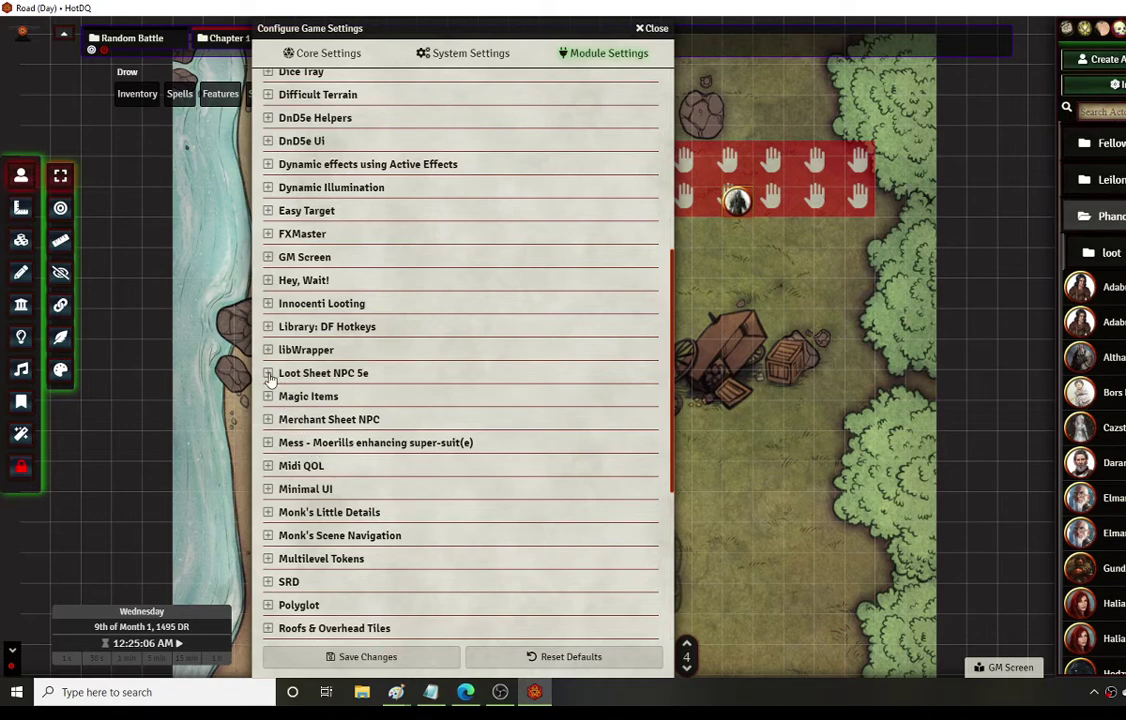
# - Open the Chest actor, examine its features and attributes, and close its sheet
pyautogui.scroll(-5, 1092, 330)
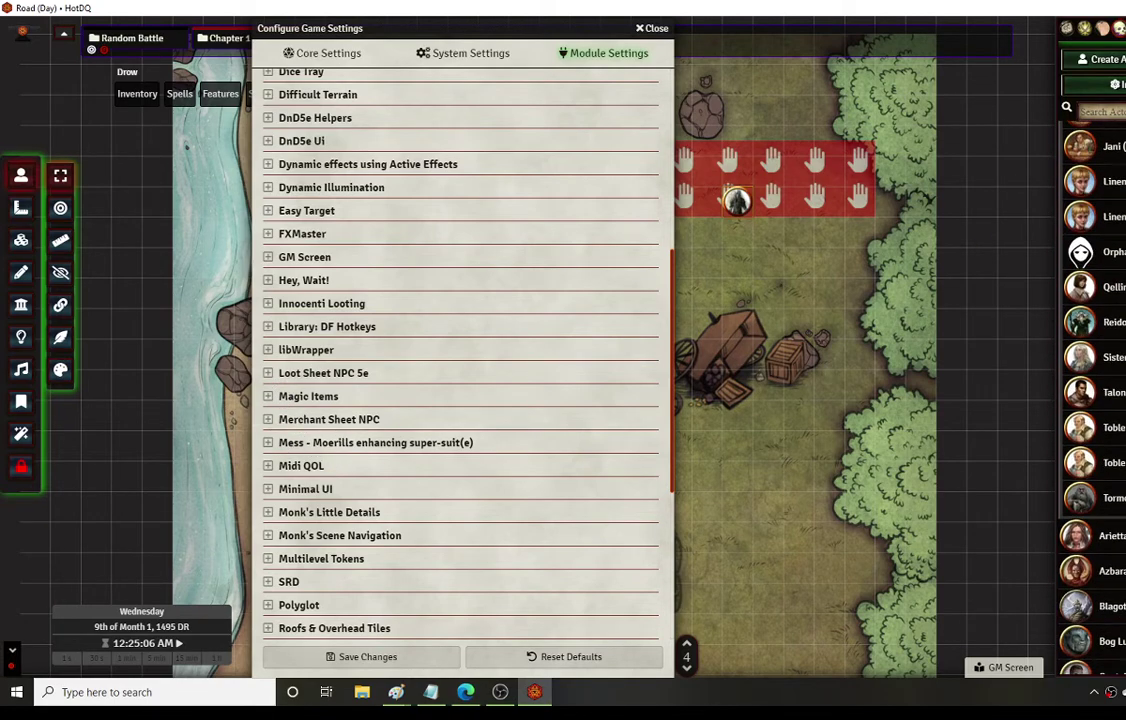
pyautogui.scroll(-5, 1092, 380)
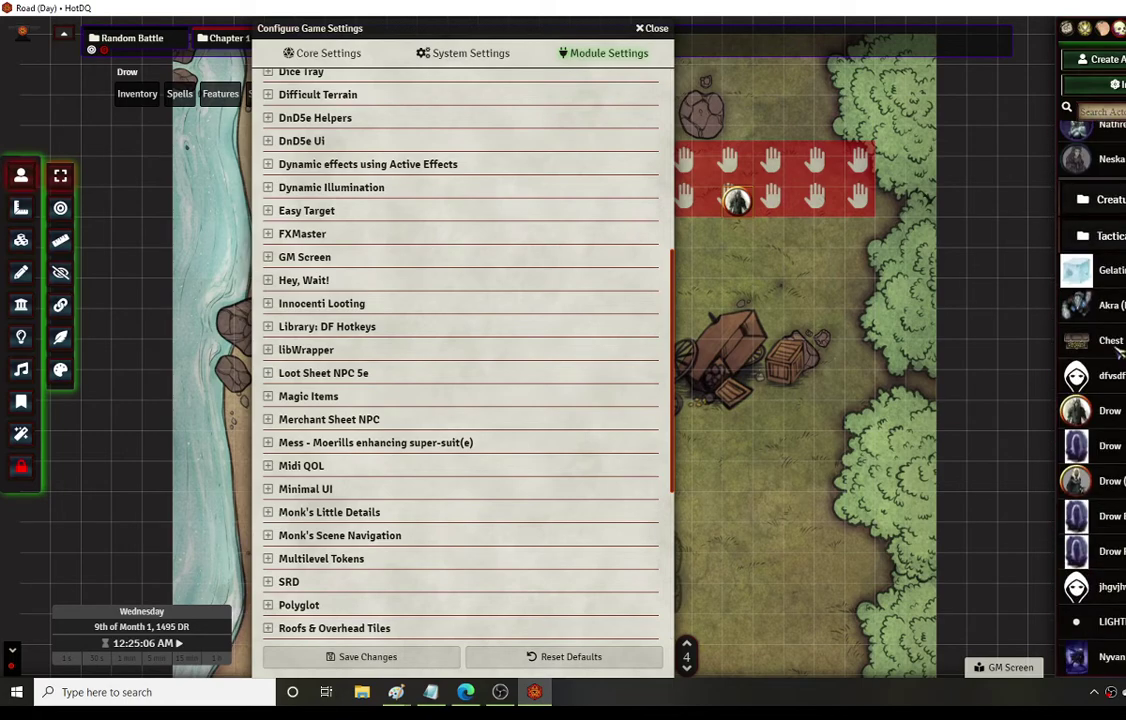
pyautogui.doubleClick(1112, 341)
pyautogui.click(551, 260)
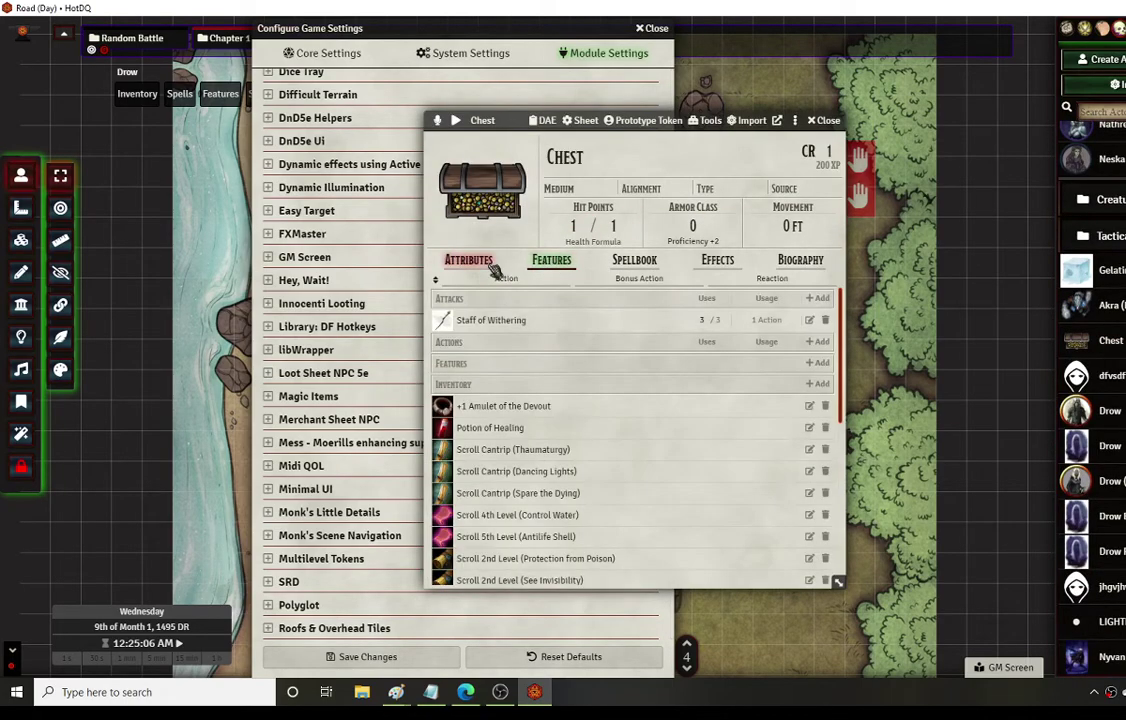
pyautogui.click(470, 261)
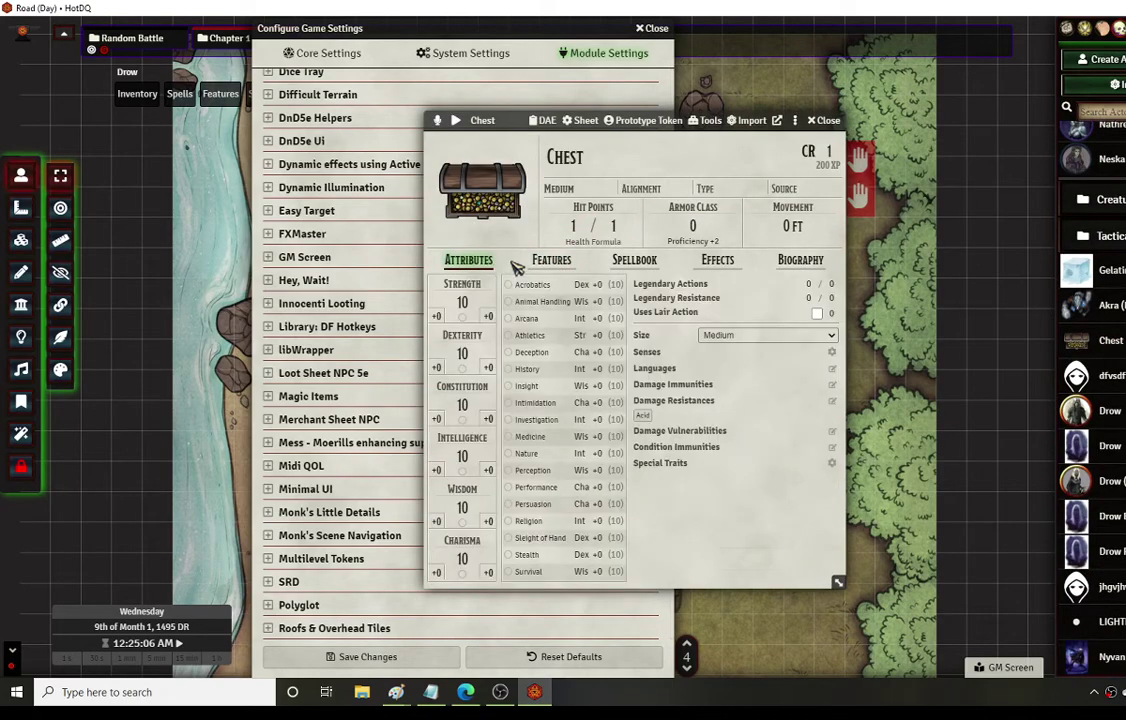
pyautogui.click(820, 121)
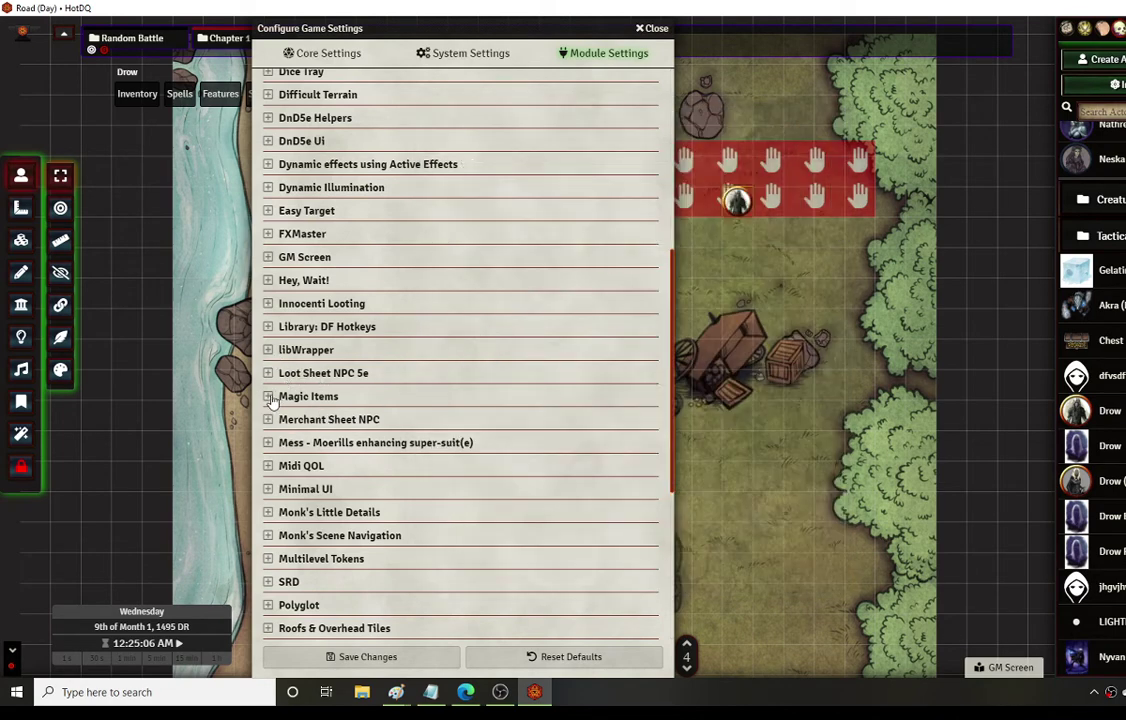
# - Examine and collapse the Magic Items settings, and display the inventory of the level 8 drow Ranger/Cleric
pyautogui.click(269, 397)
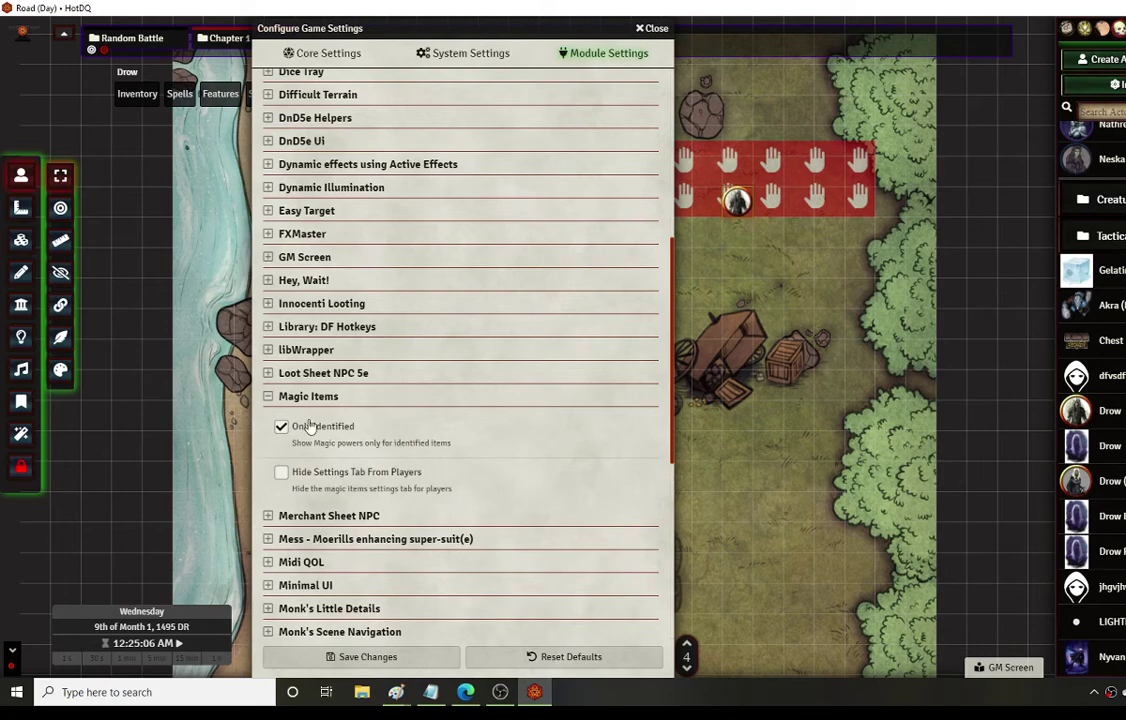
pyautogui.click(268, 397)
pyautogui.scroll(2, 1091, 397)
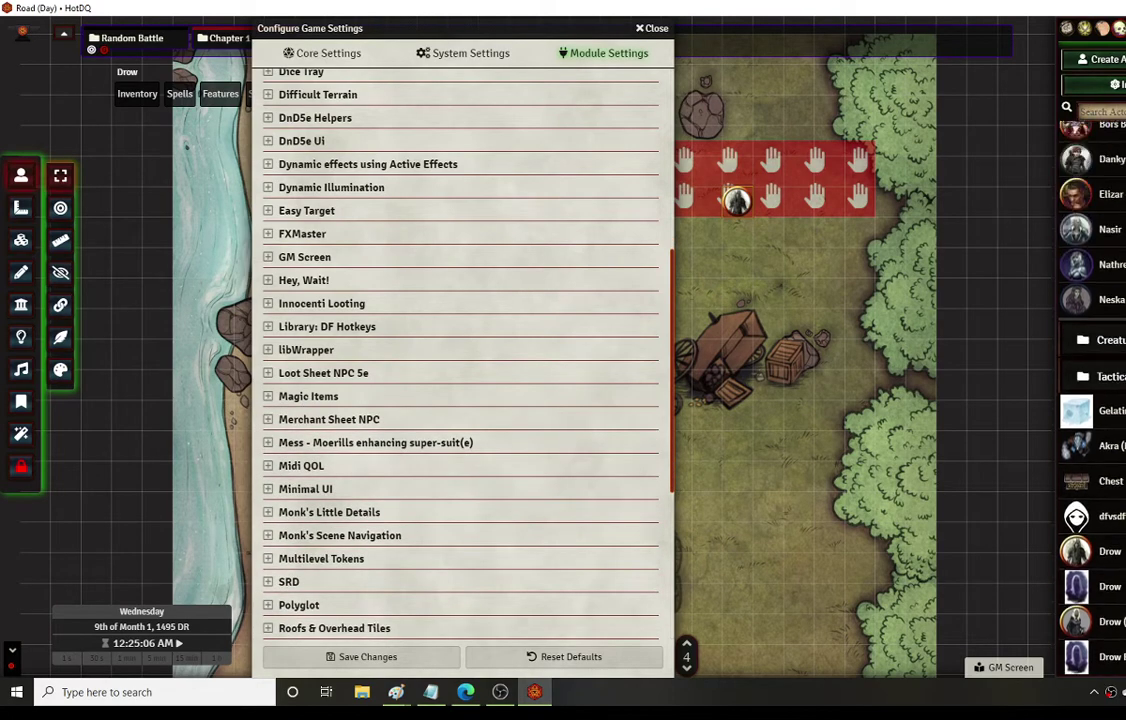
pyautogui.click(1110, 335)
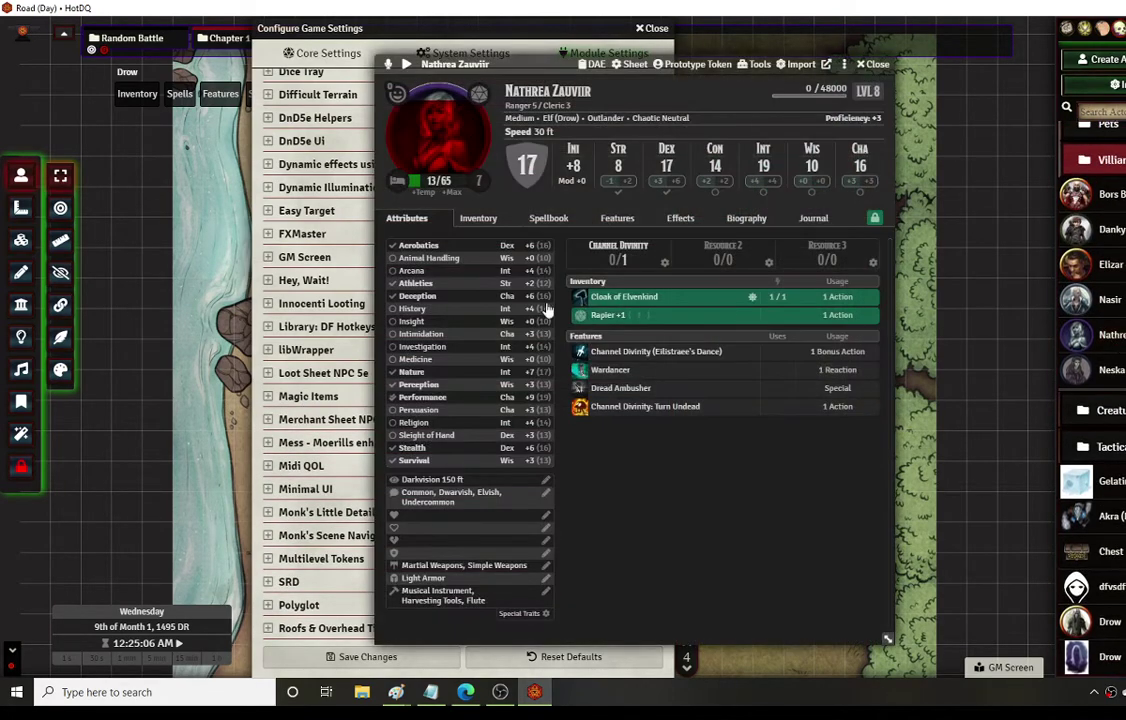
pyautogui.click(477, 218)
pyautogui.moveTo(430, 321)
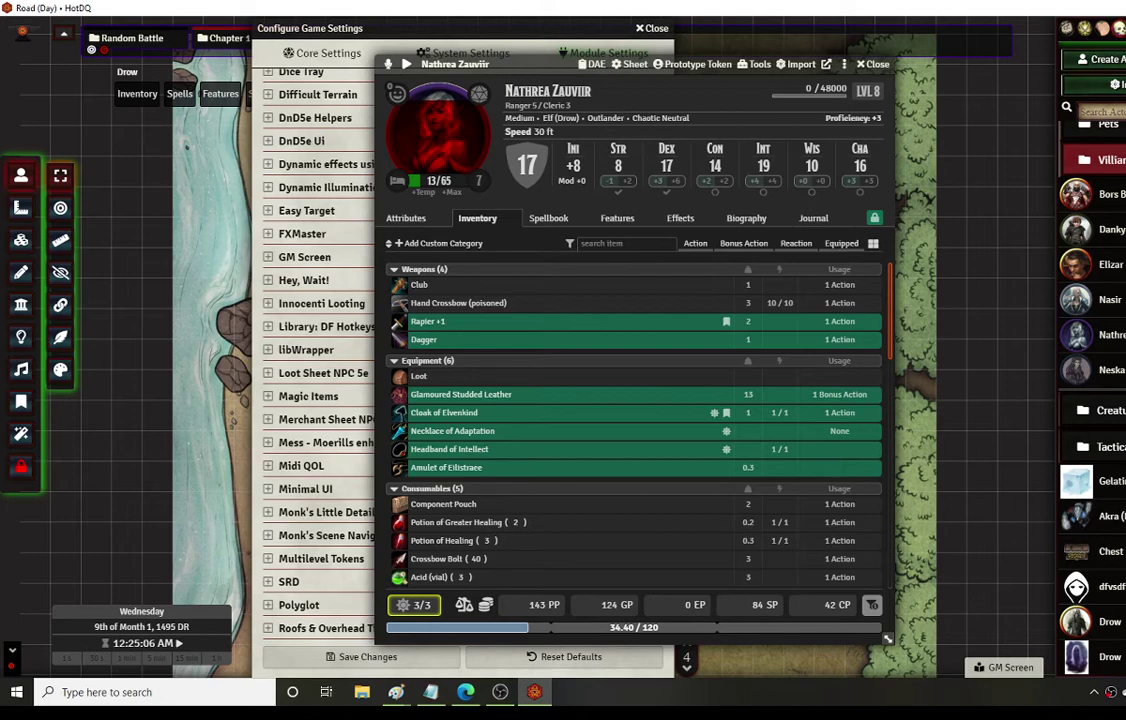
# - Open the Headband of Intellect from the inventory, examine its Magic Item option, and close the item
pyautogui.scroll(2, 1091, 390)
pyautogui.click(1108, 190)
pyautogui.scroll(3, 1095, 400)
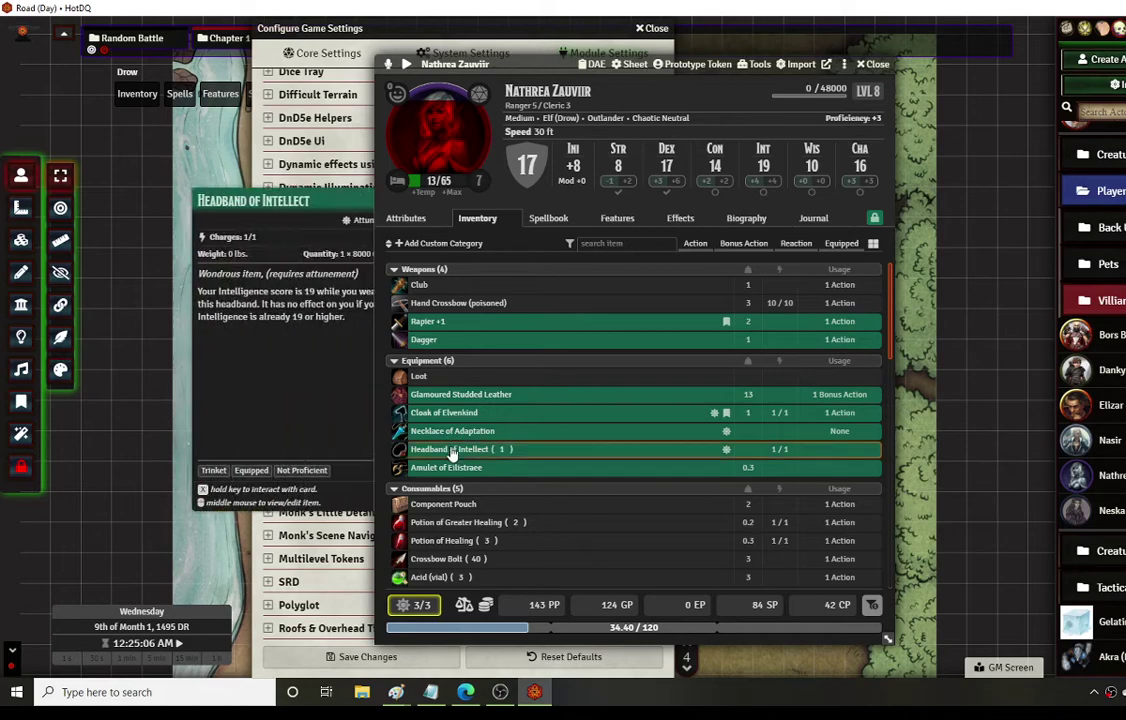
pyautogui.rightClick(452, 451)
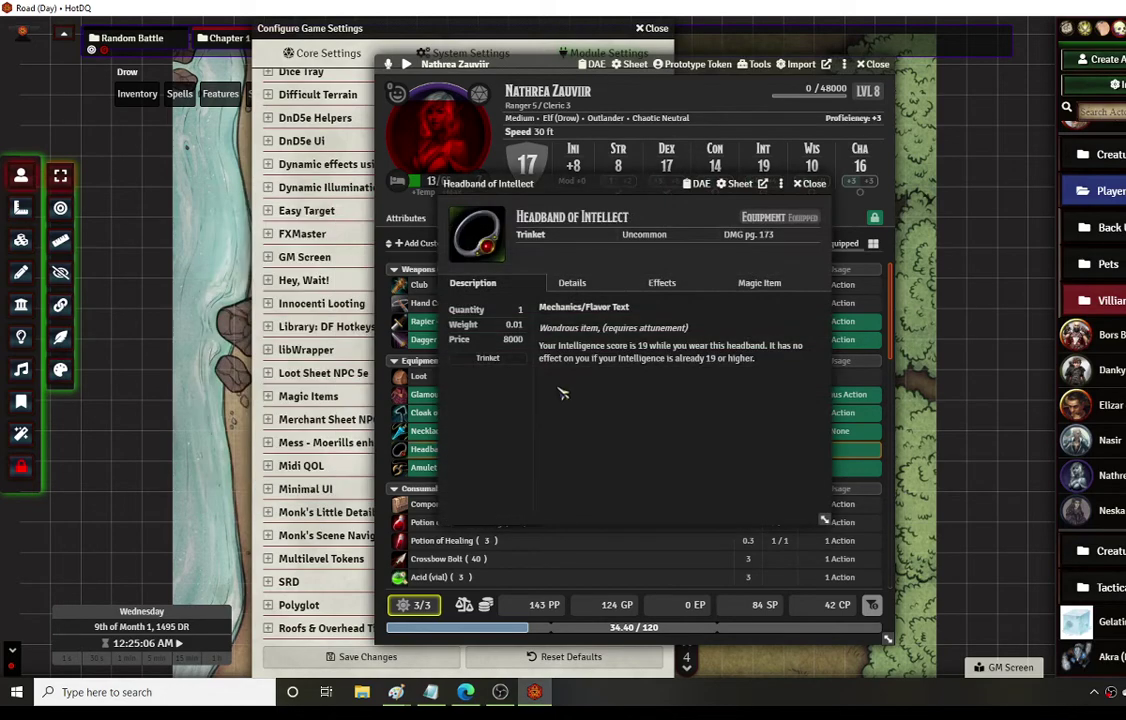
pyautogui.click(762, 284)
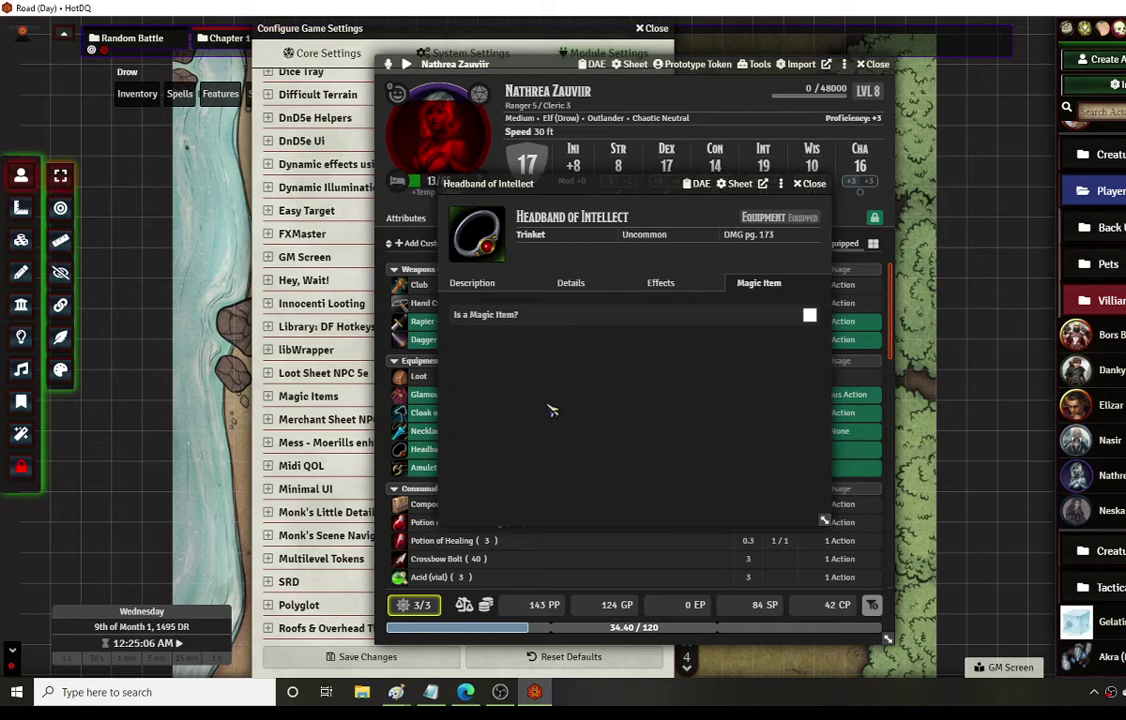
pyautogui.click(810, 185)
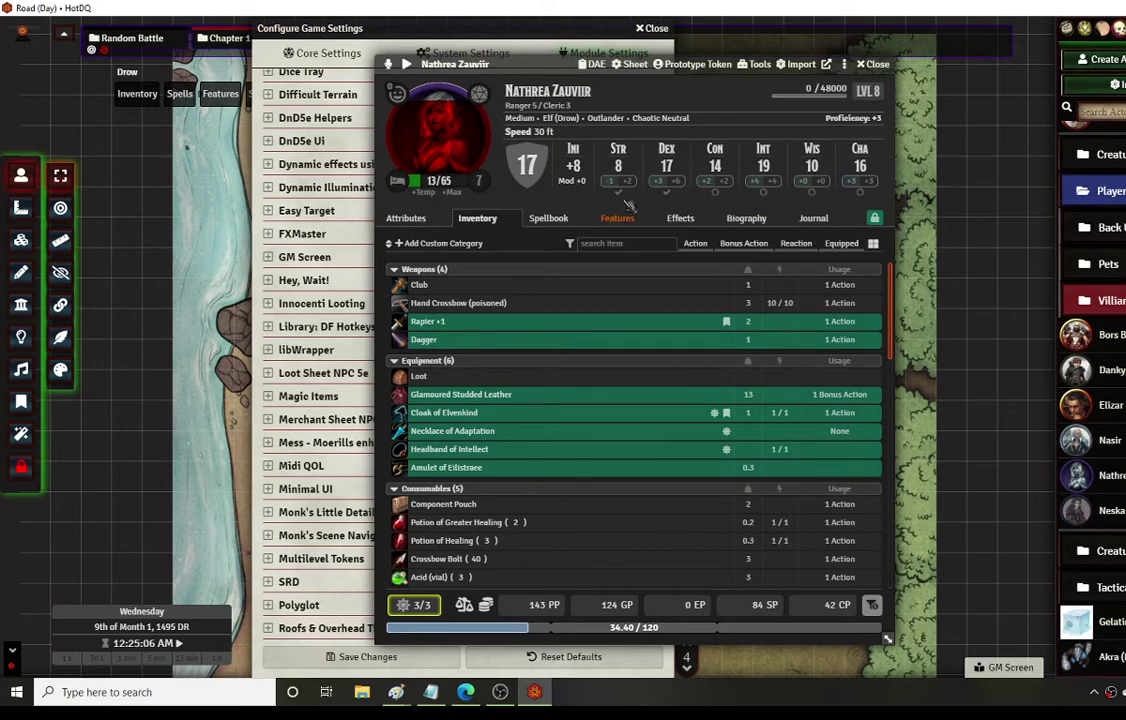
# - Look through the Ranger/Cleric's spellbook, return to the inventory, and close the character sheet
pyautogui.click(548, 218)
pyautogui.scroll(-3, 520, 483)
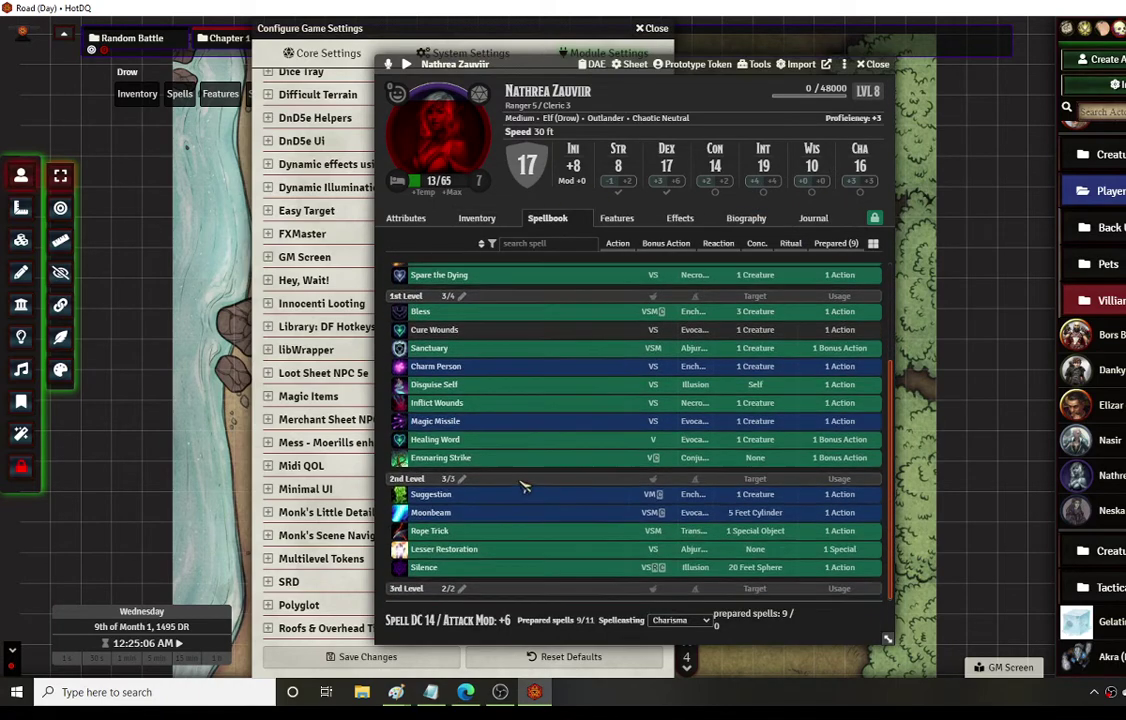
pyautogui.scroll(3, 520, 484)
pyautogui.moveTo(519, 486)
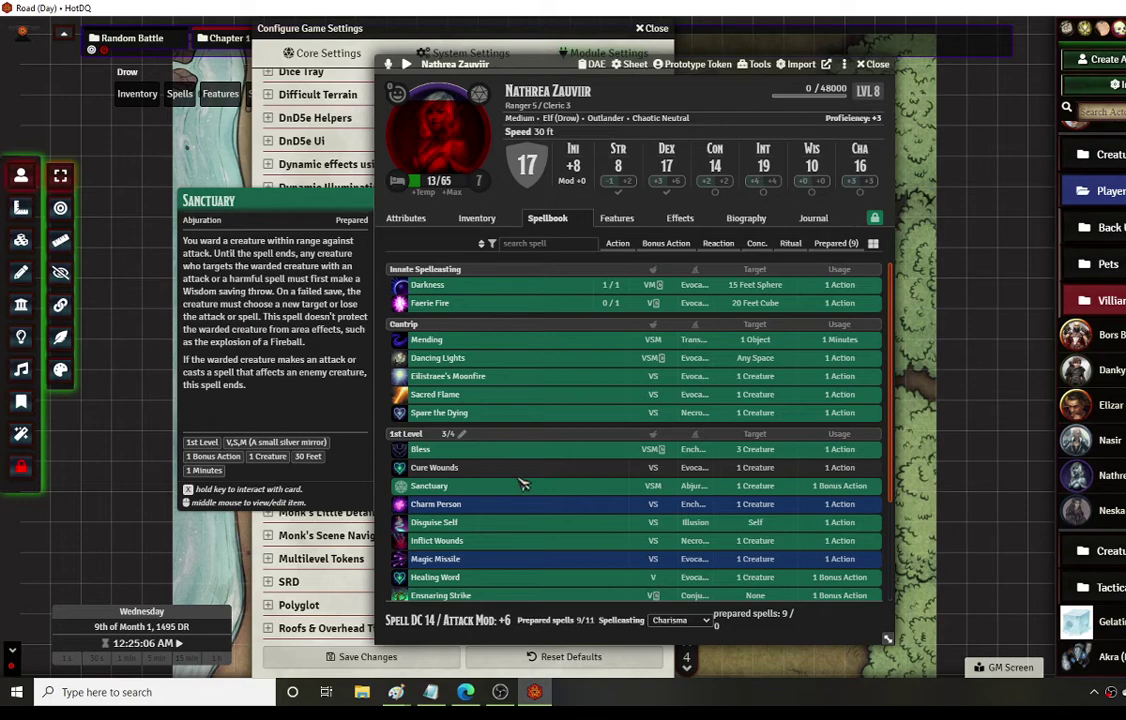
pyautogui.click(477, 218)
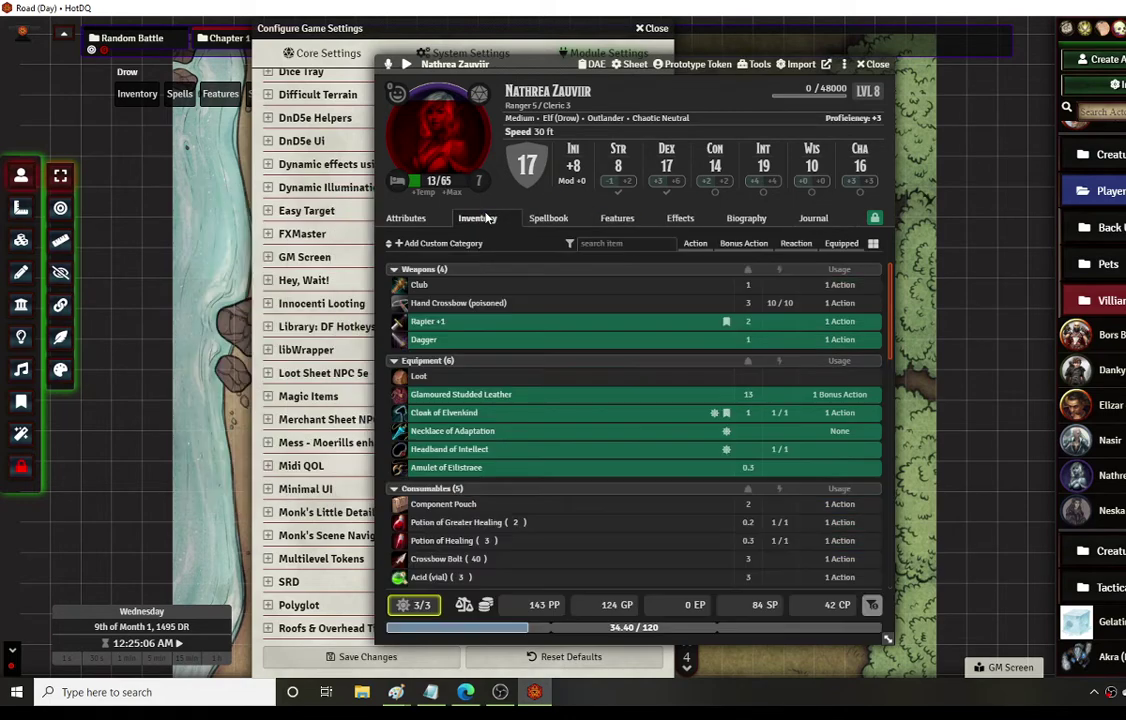
pyautogui.click(876, 64)
# - Examine the Merchant Sheet NPC and Mess - Moerills enhancing super-suit(e) settings in turn, collapsing each one
pyautogui.scroll(-1, 297, 418)
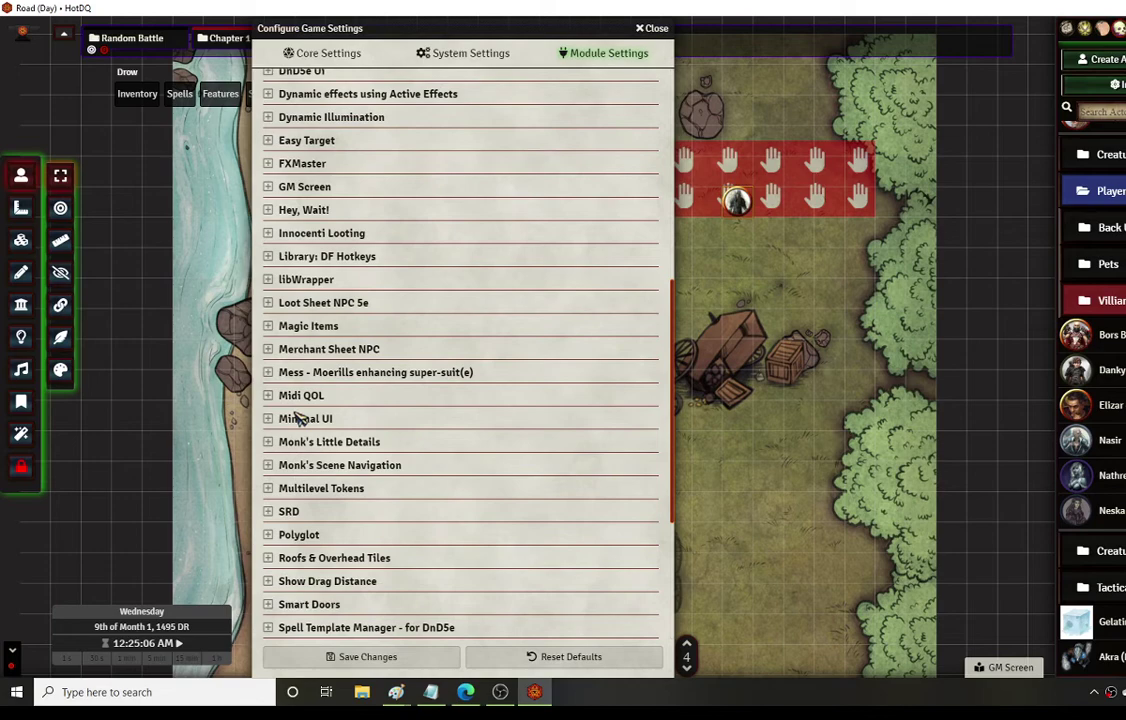
pyautogui.click(268, 349)
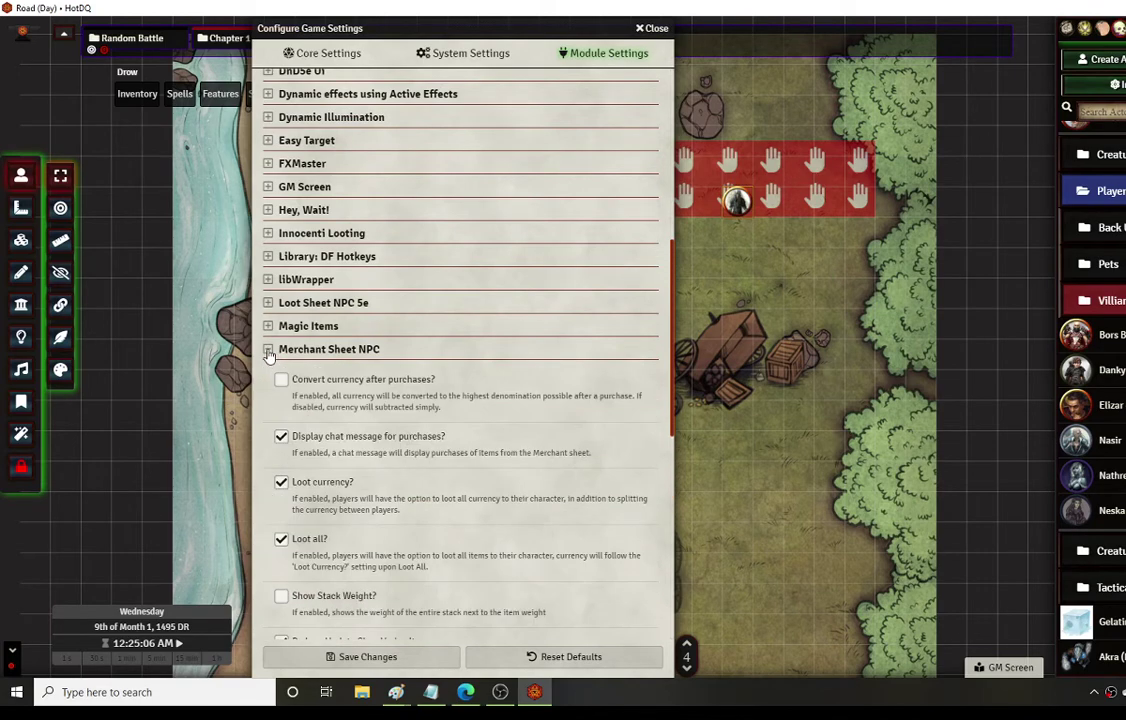
pyautogui.scroll(-2, 280, 365)
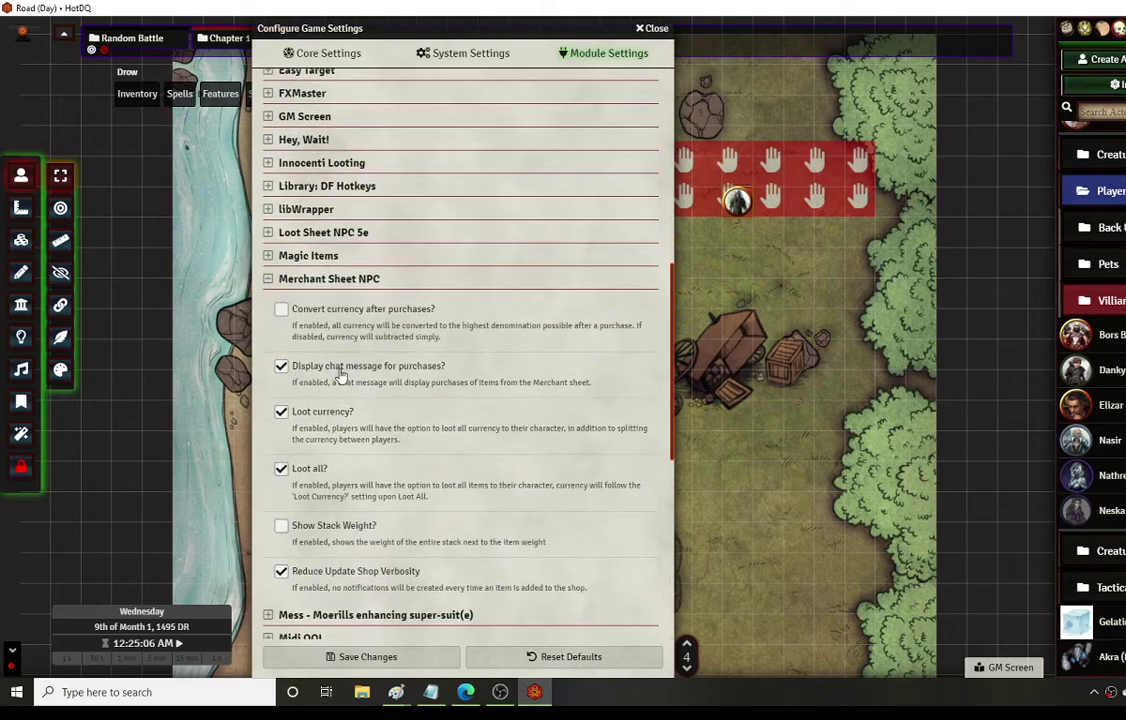
pyautogui.scroll(-2, 385, 472)
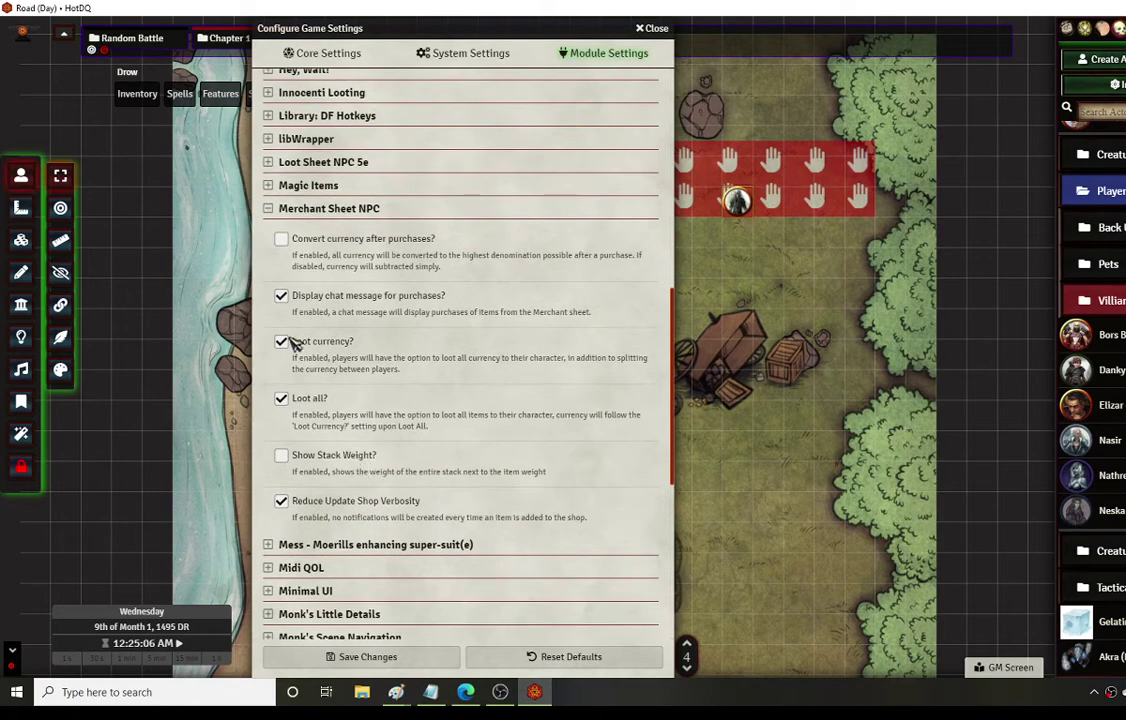
pyautogui.scroll(2, 305, 305)
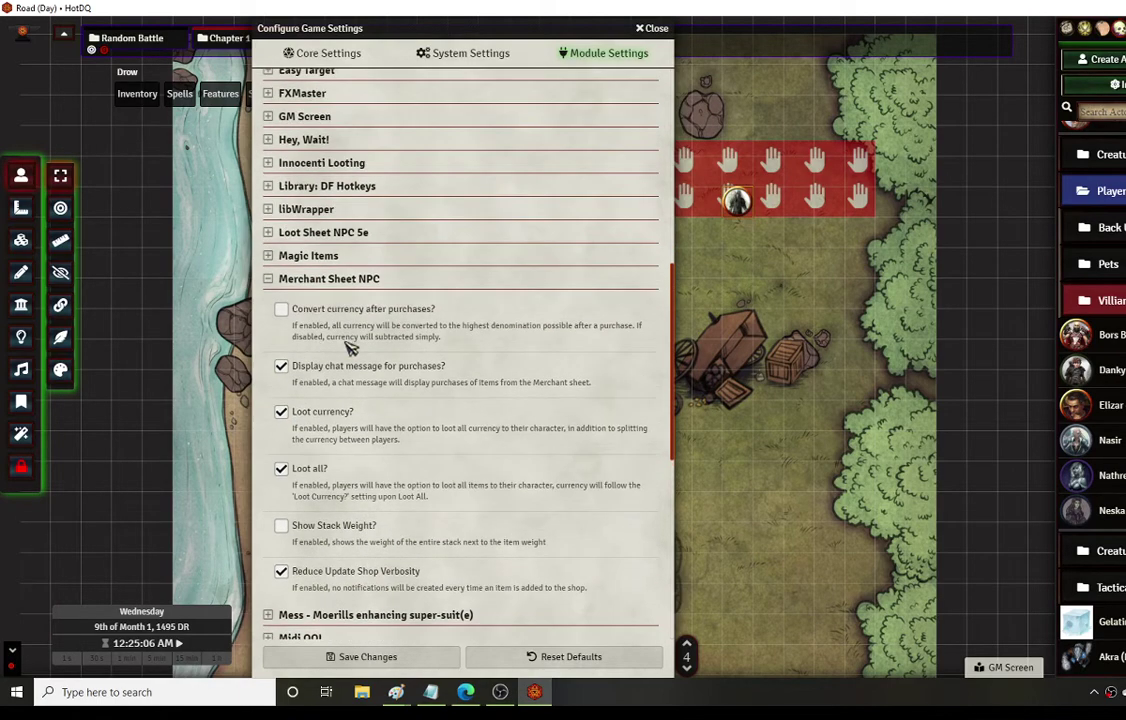
pyautogui.click(270, 281)
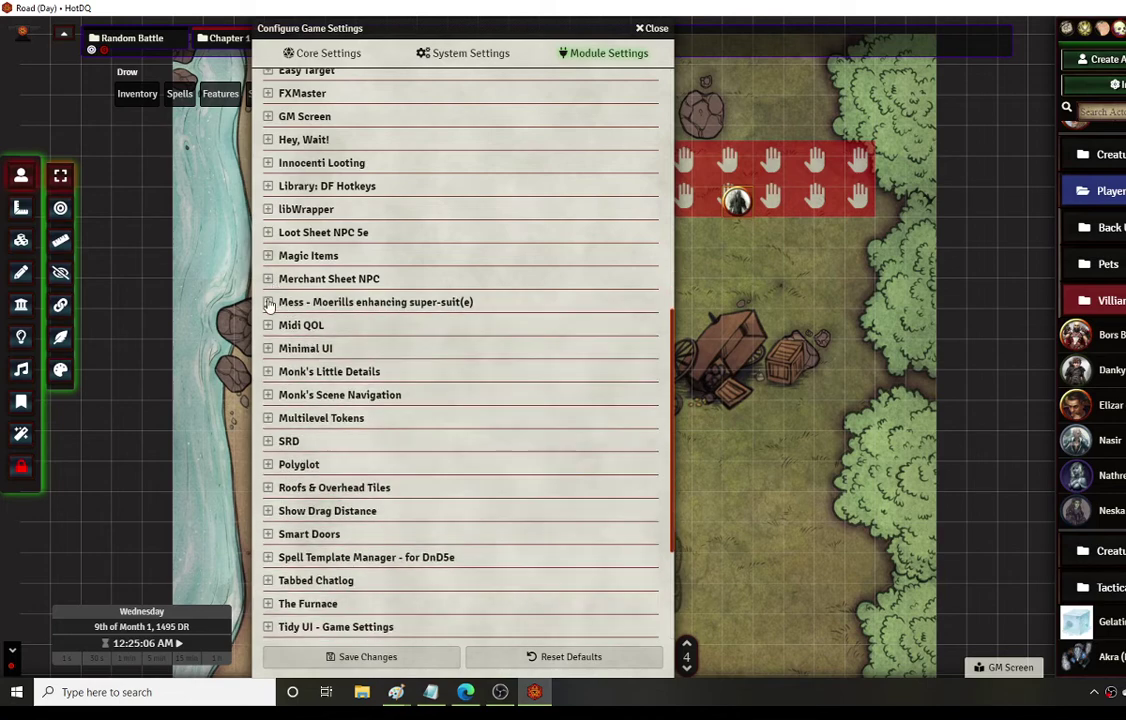
pyautogui.click(268, 303)
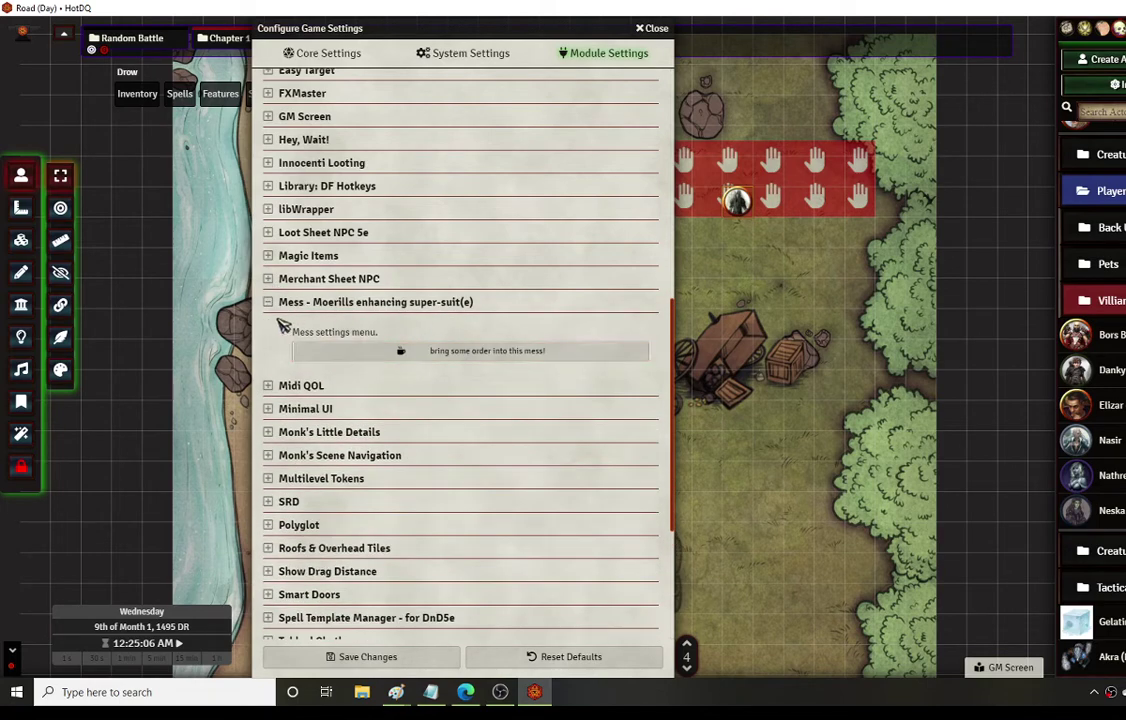
pyautogui.click(268, 303)
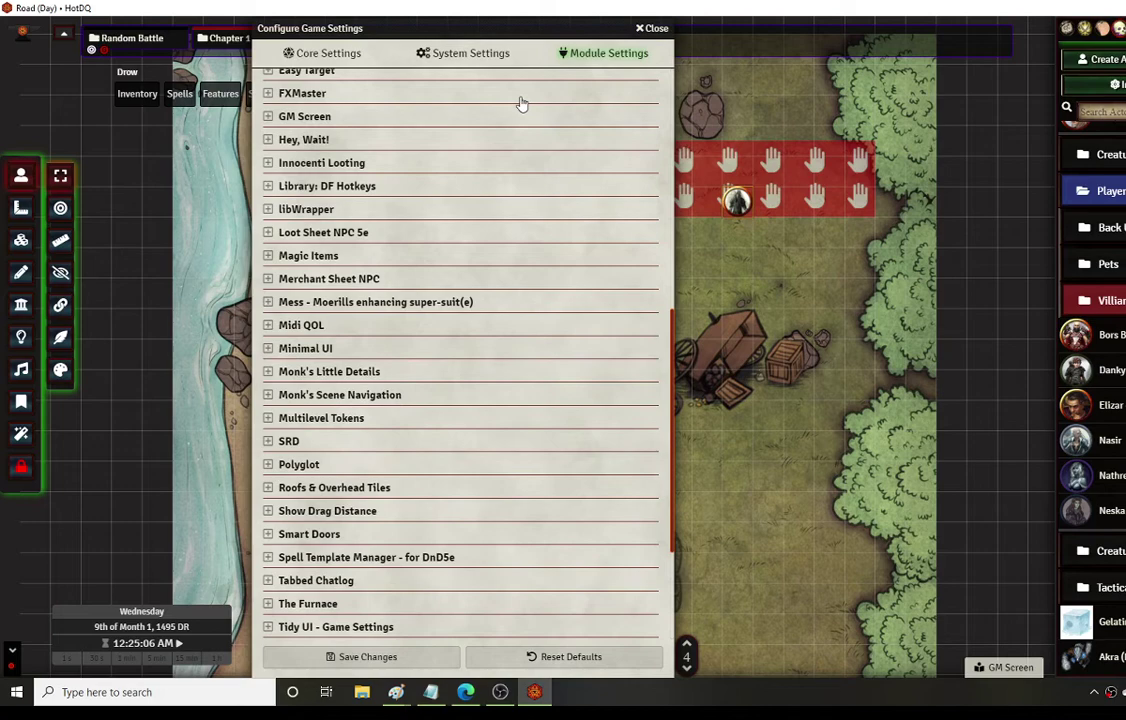
# - Move the settings window aside and open the Silence spell from the Ranger/Cleric's spellbook for editing, showing its details
pyautogui.moveTo(555, 40); pyautogui.dragTo(300, 45)
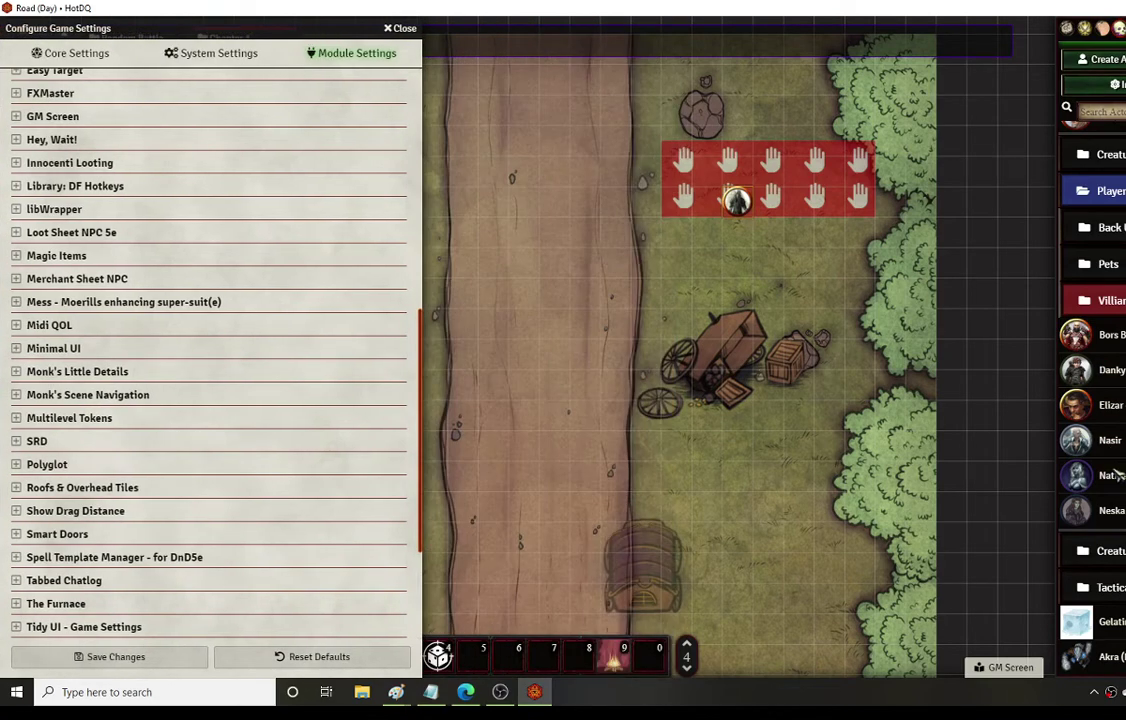
pyautogui.click(1074, 472)
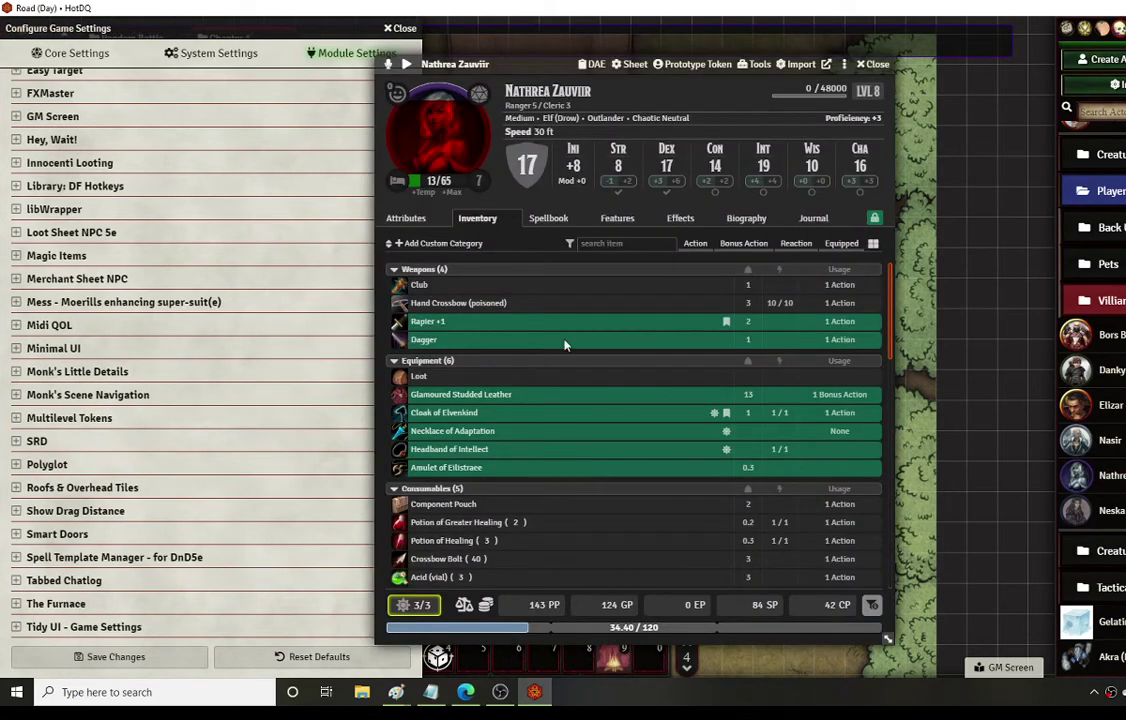
pyautogui.click(558, 219)
pyautogui.scroll(-3, 503, 402)
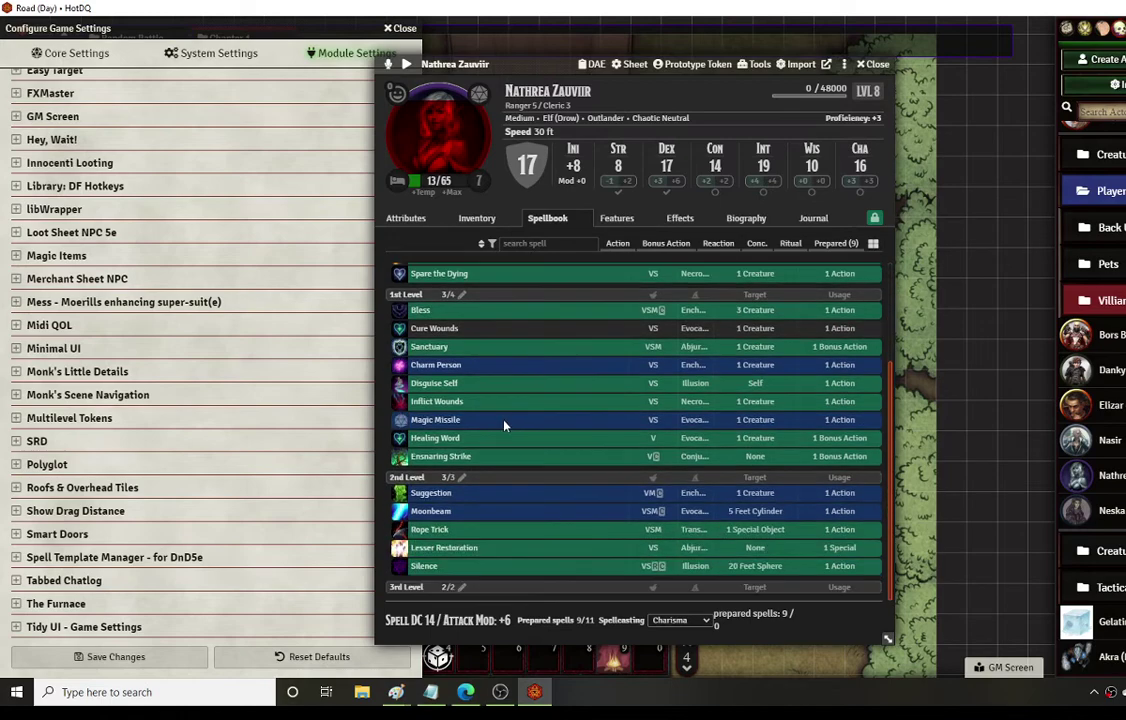
pyautogui.rightClick(443, 570)
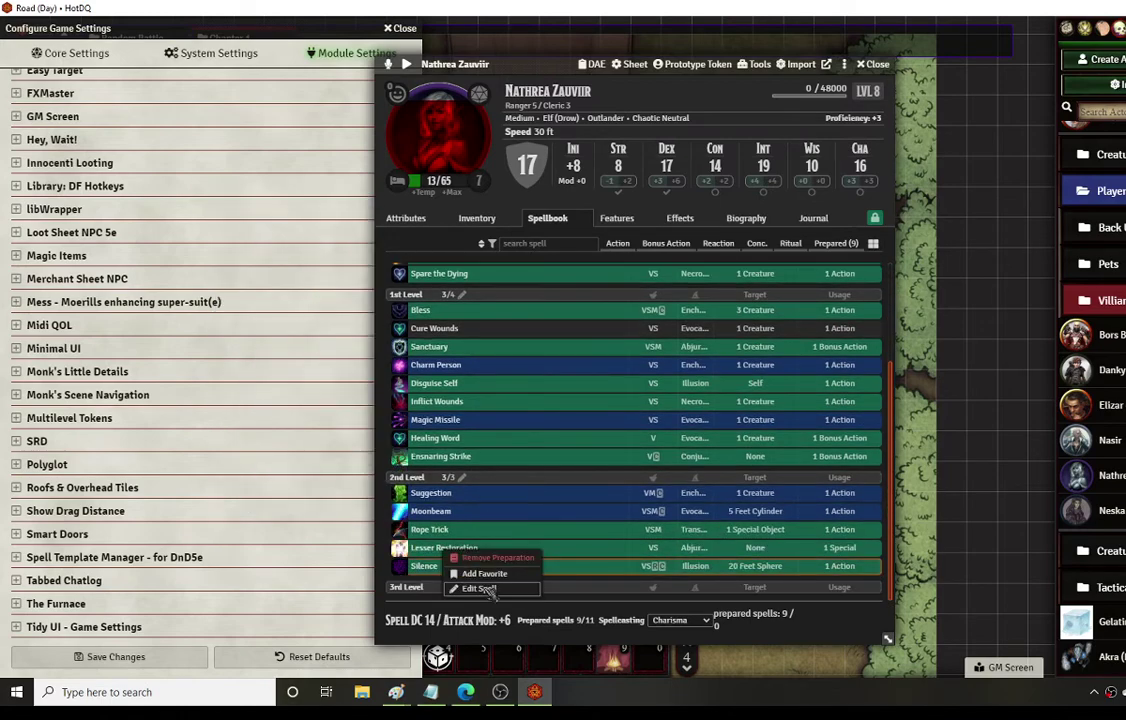
pyautogui.click(489, 589)
pyautogui.click(575, 283)
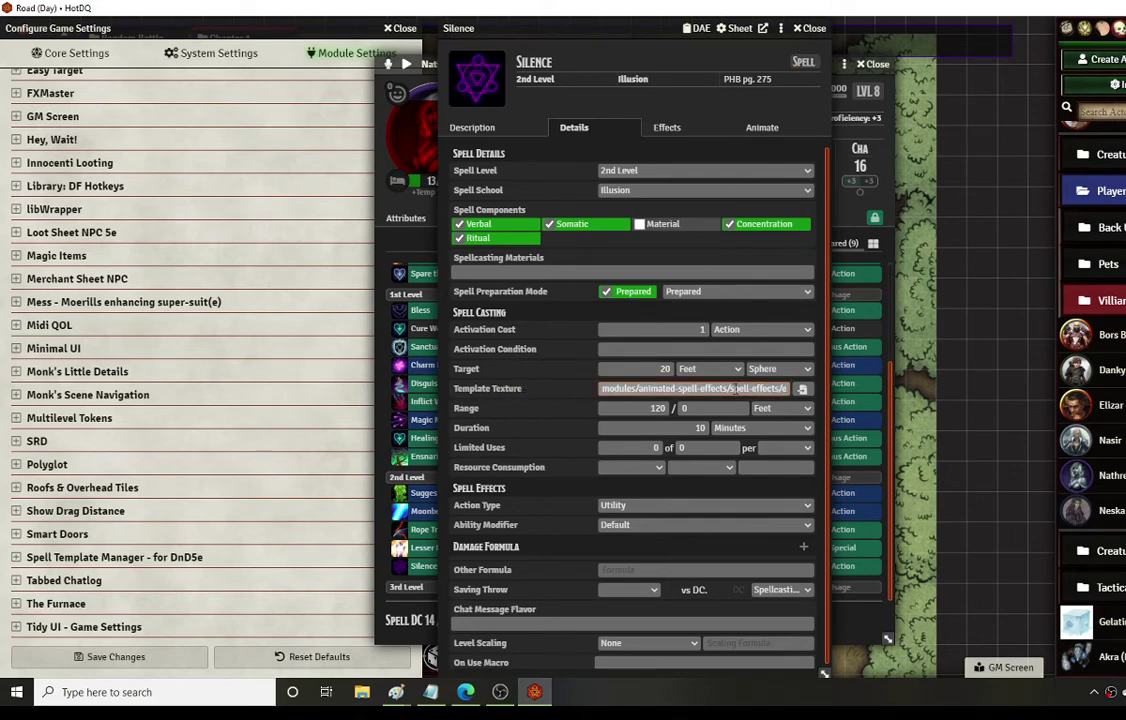
# - Close the Silence spell and the Ranger/Cleric's character sheet, and shift the settings window to uncover the scene controls
pyautogui.click(812, 30)
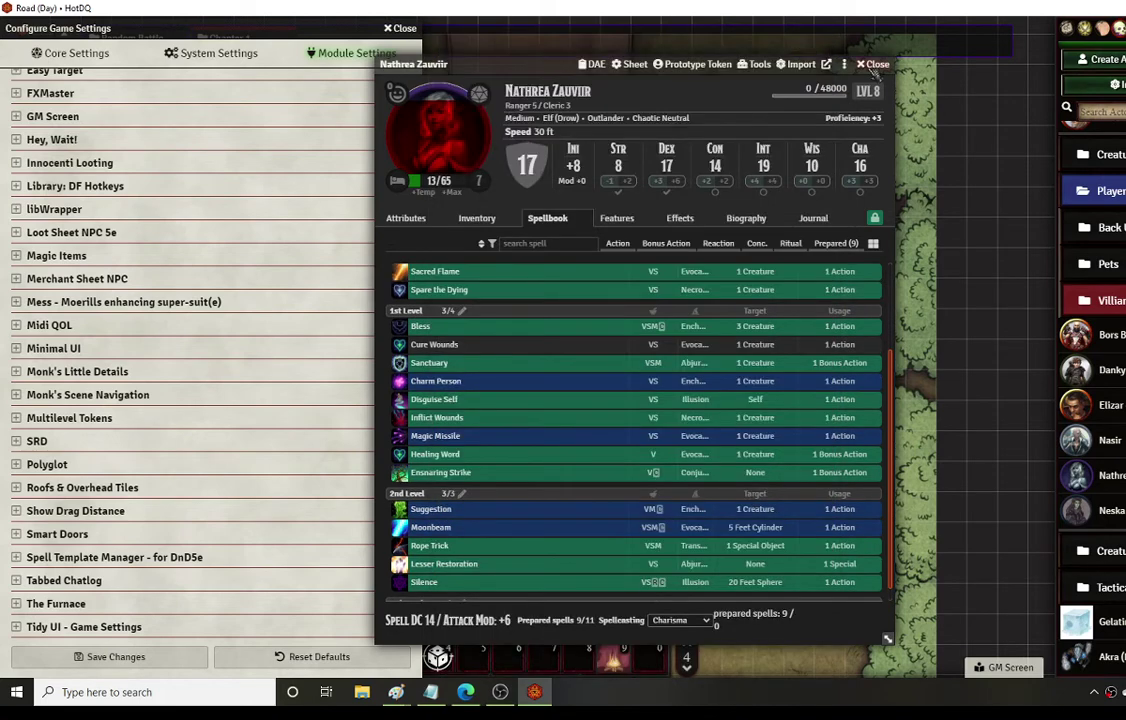
pyautogui.press('Escape')
pyautogui.moveTo(190, 30); pyautogui.dragTo(297, 30)
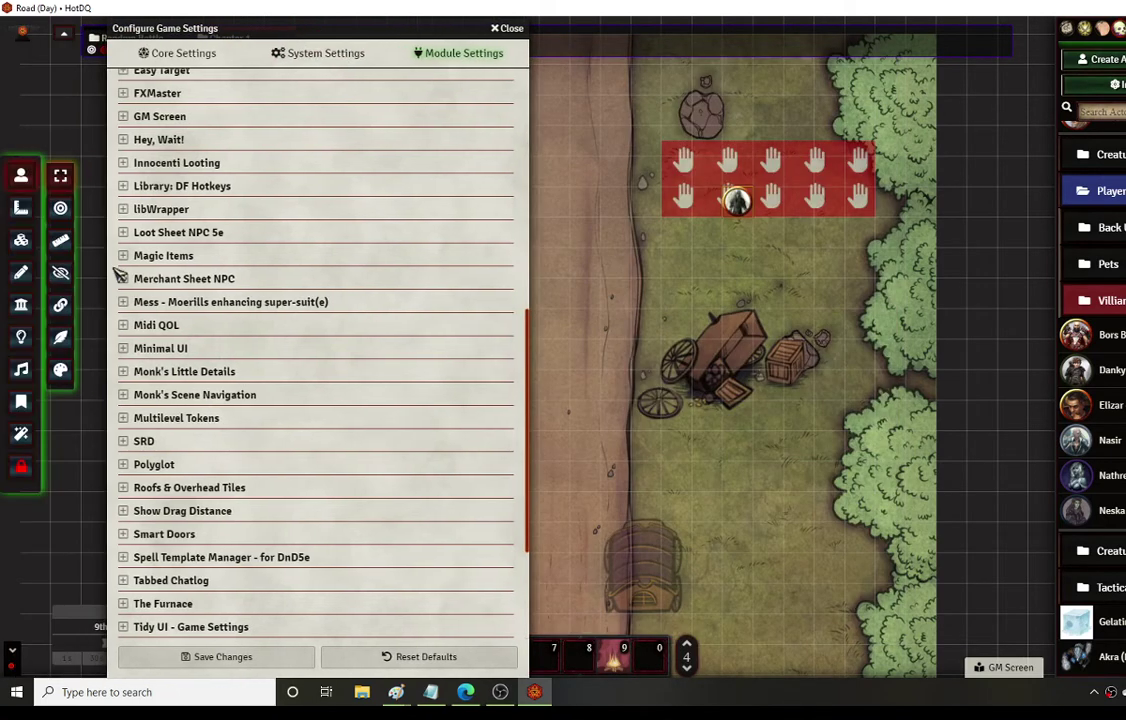
# - Examine the Midi QOL settings alongside the chat log, and collapse the section
pyautogui.click(124, 325)
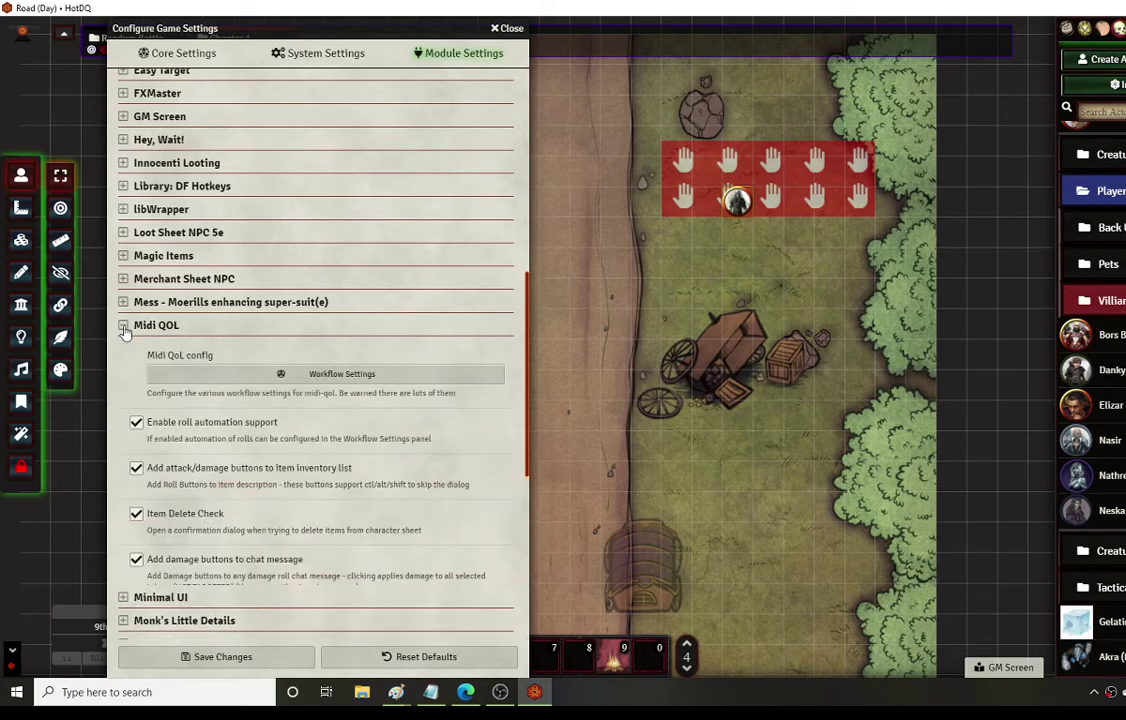
pyautogui.scroll(-4, 383, 503)
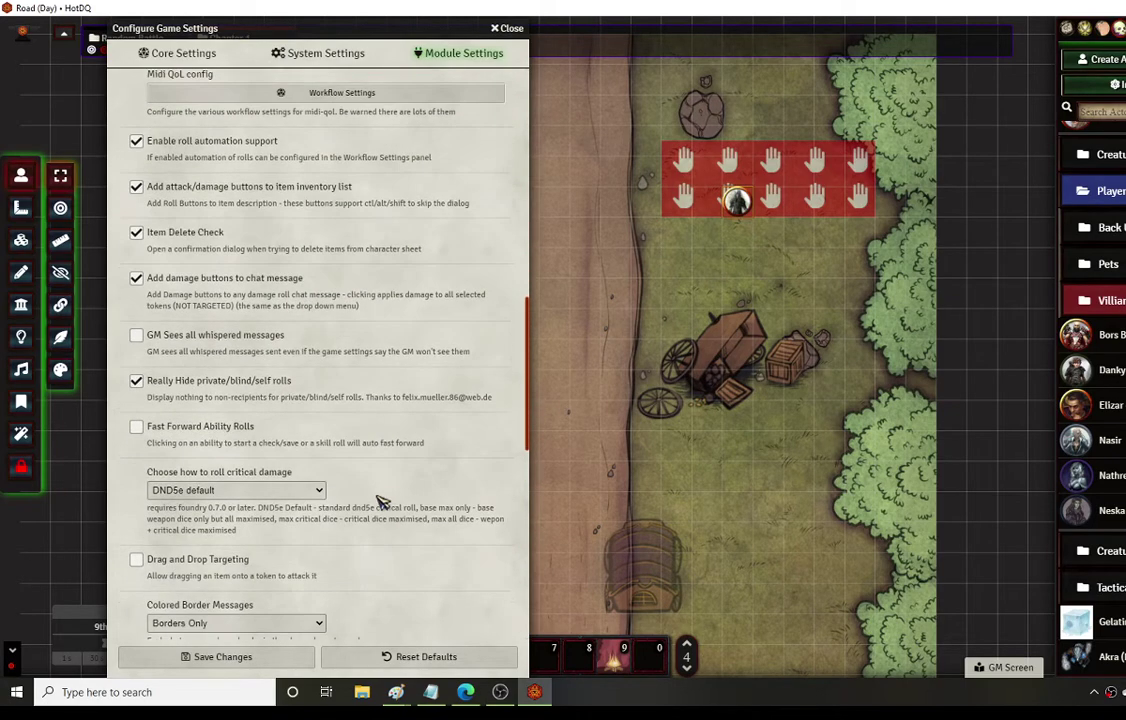
pyautogui.scroll(2, 383, 503)
pyautogui.scroll(1, 380, 470)
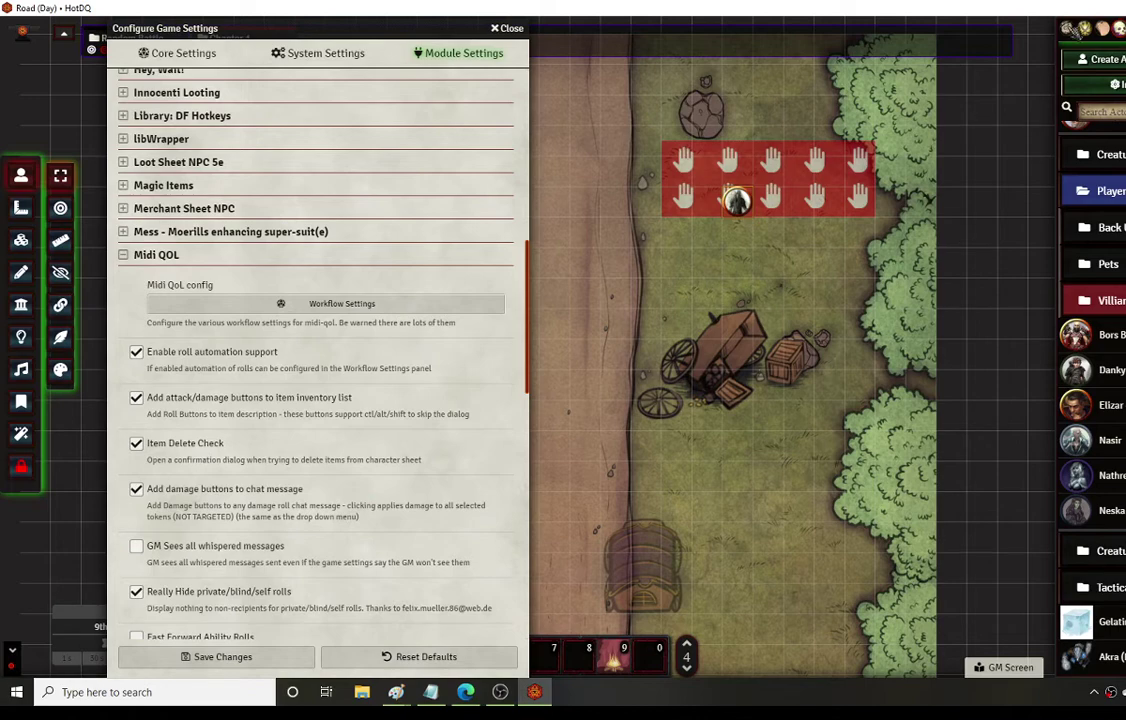
pyautogui.click(1071, 29)
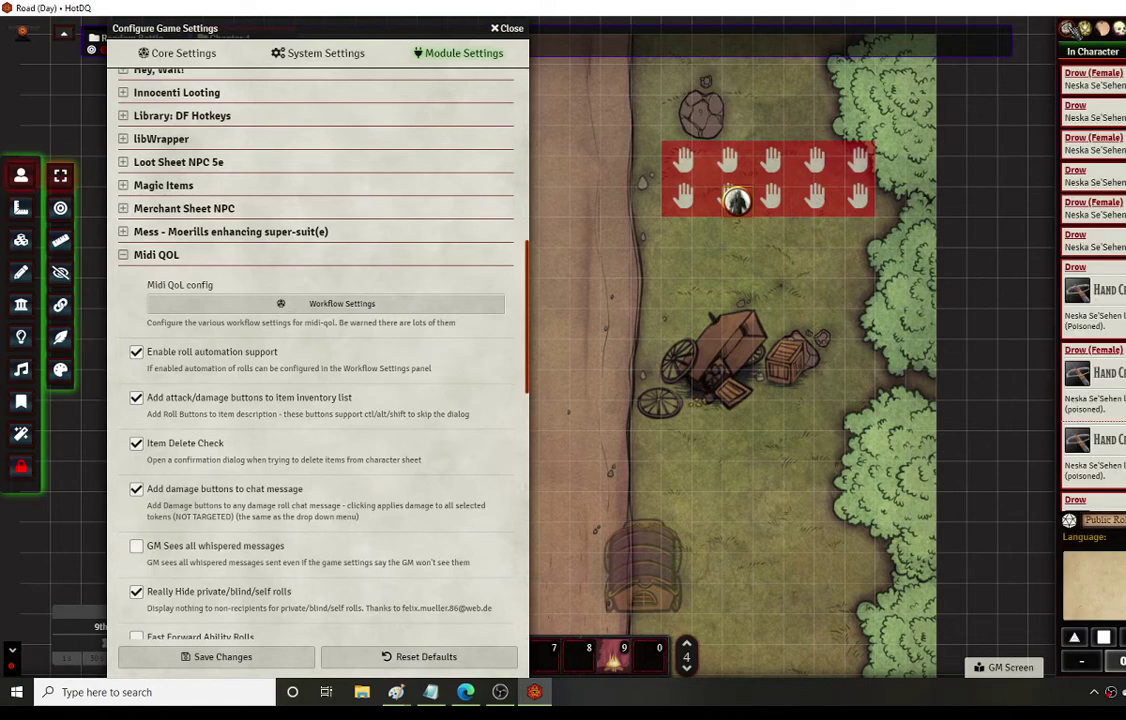
pyautogui.click(122, 255)
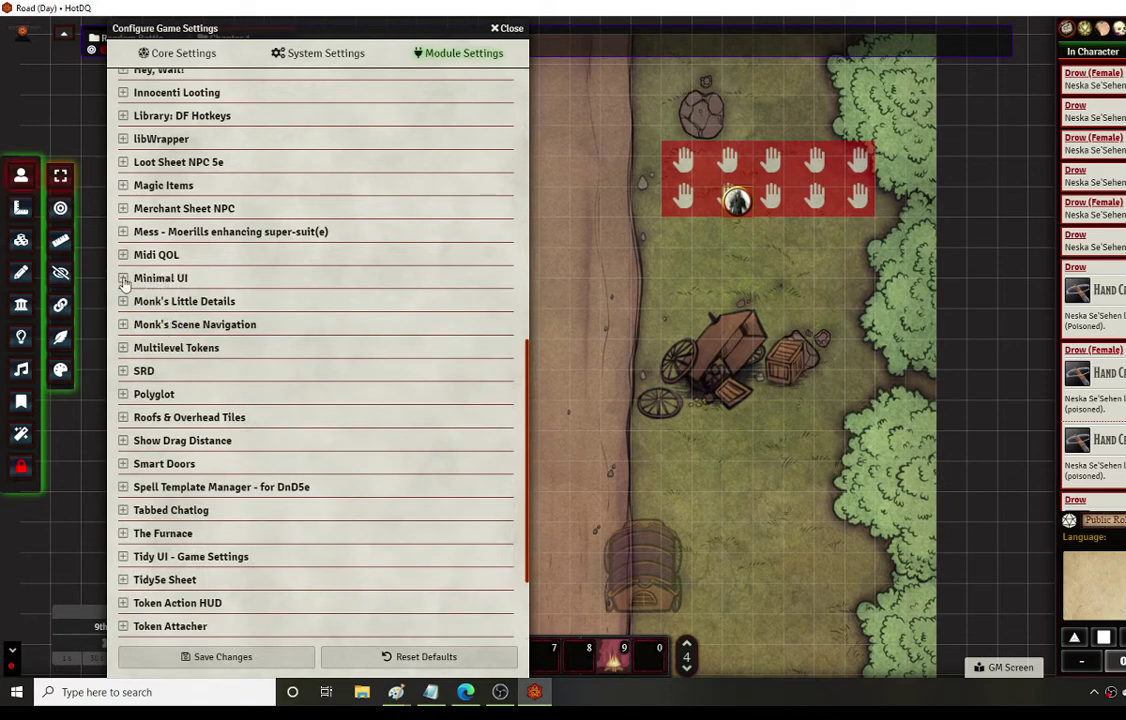
# - Move the settings window aside to try the scene controls' lock, and examine the Monk's Little Details settings, collapsing the section
pyautogui.moveTo(265, 30); pyautogui.dragTo(635, 30)
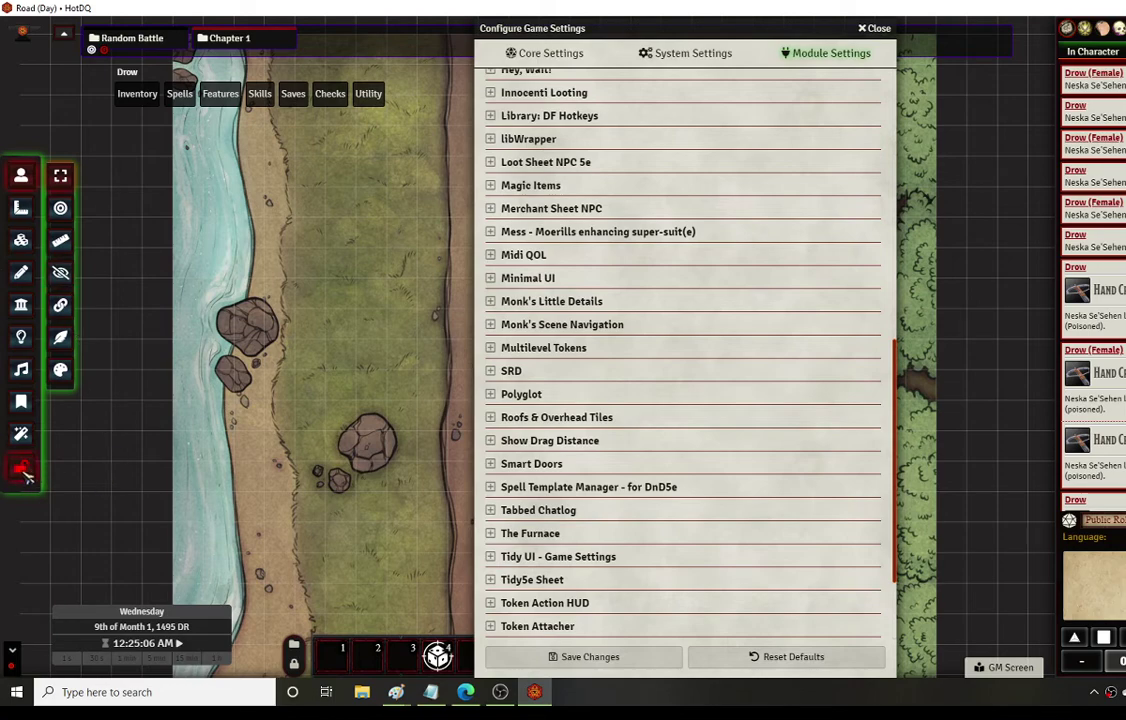
pyautogui.click(21, 470)
pyautogui.click(491, 304)
pyautogui.scroll(-3, 658, 483)
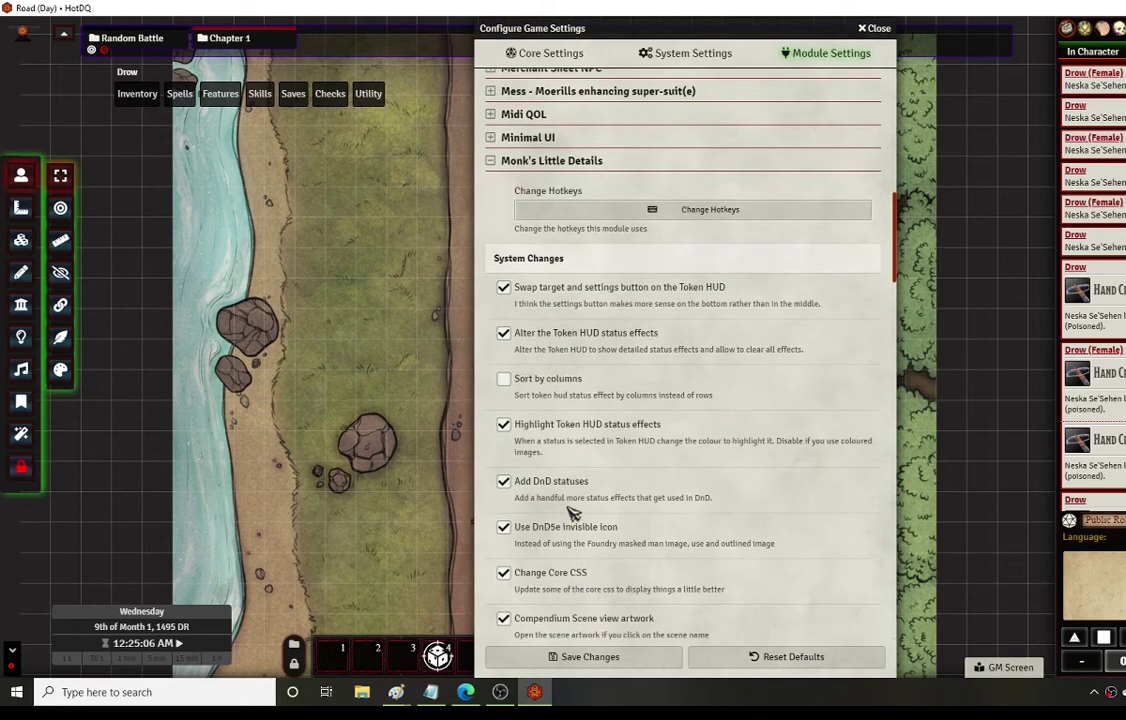
pyautogui.scroll(3, 523, 390)
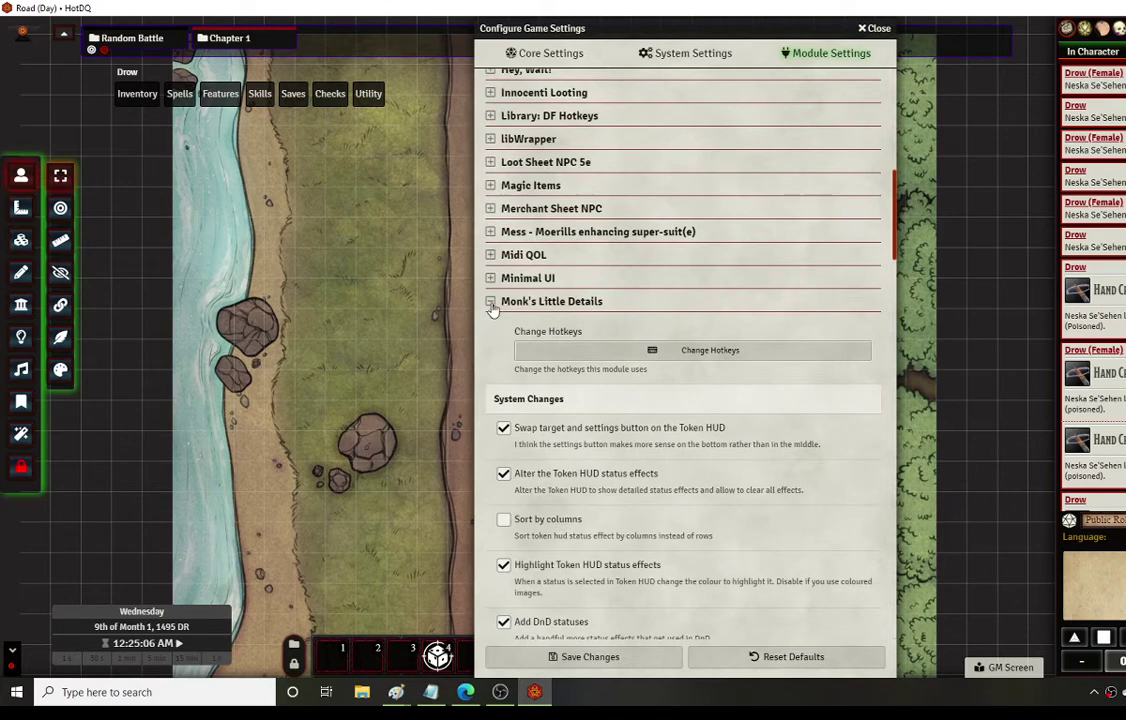
pyautogui.click(491, 303)
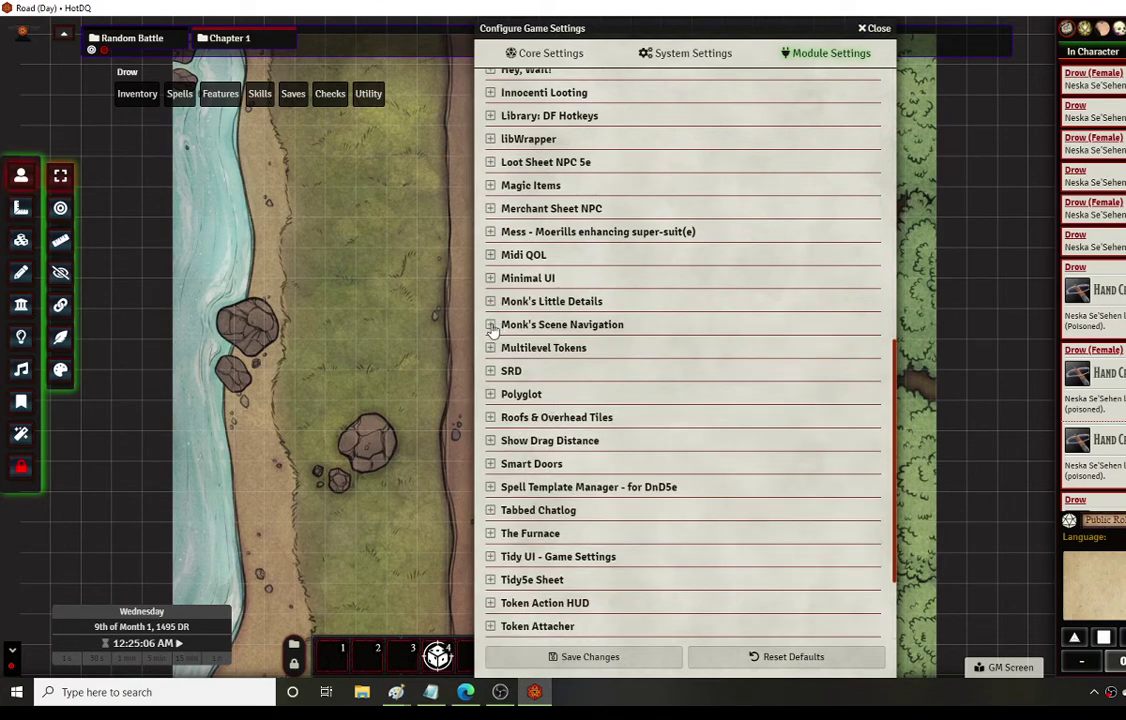
# - Examine the Monk's Scene Navigation settings, try the Chapter 1 and Random Battle scene folders, and collapse both the section and the navigation bar
pyautogui.click(491, 326)
pyautogui.click(204, 39)
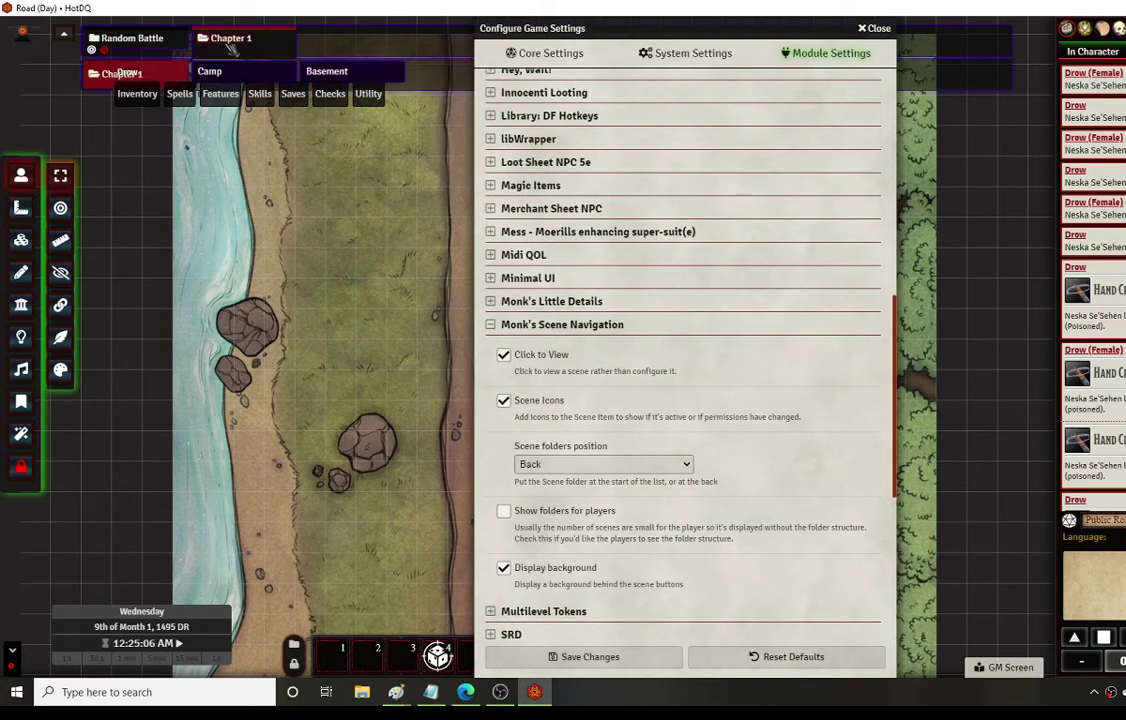
pyautogui.click(197, 39)
pyautogui.click(129, 44)
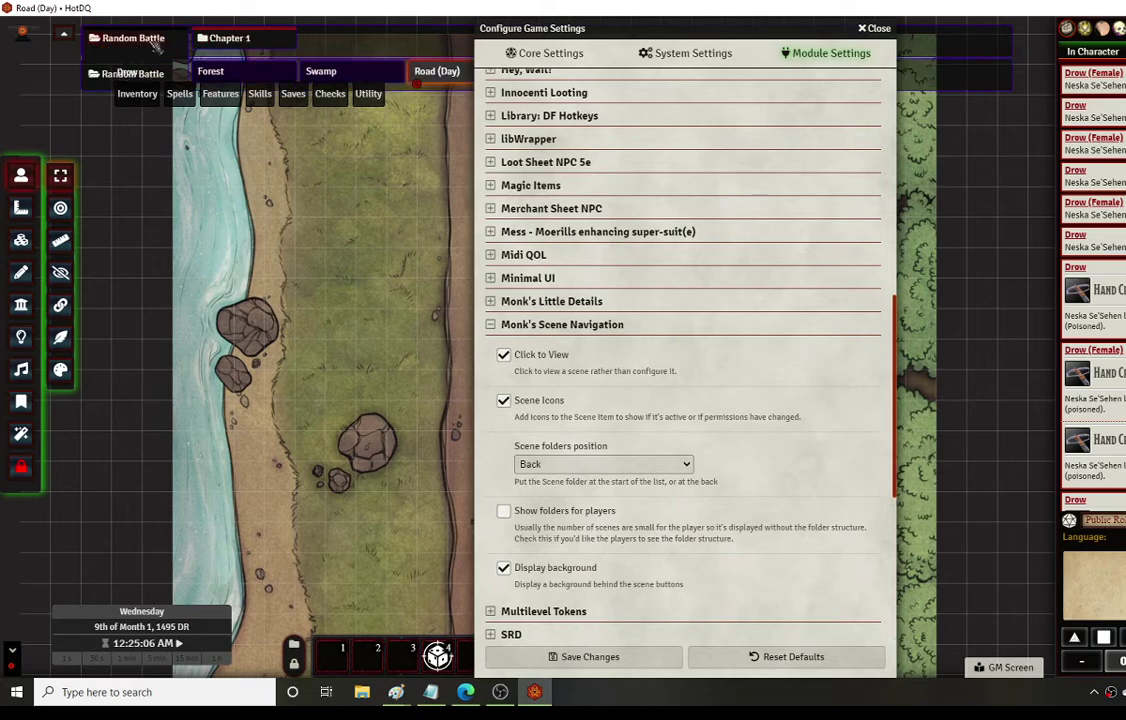
pyautogui.click(147, 39)
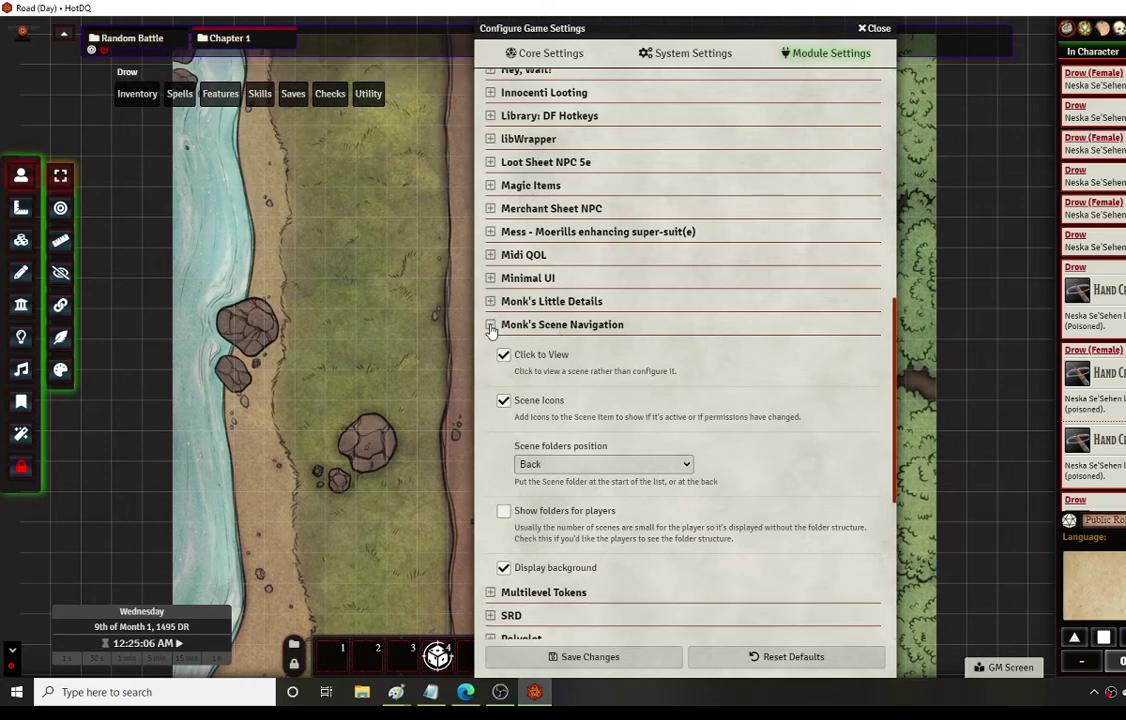
pyautogui.click(491, 324)
pyautogui.click(63, 35)
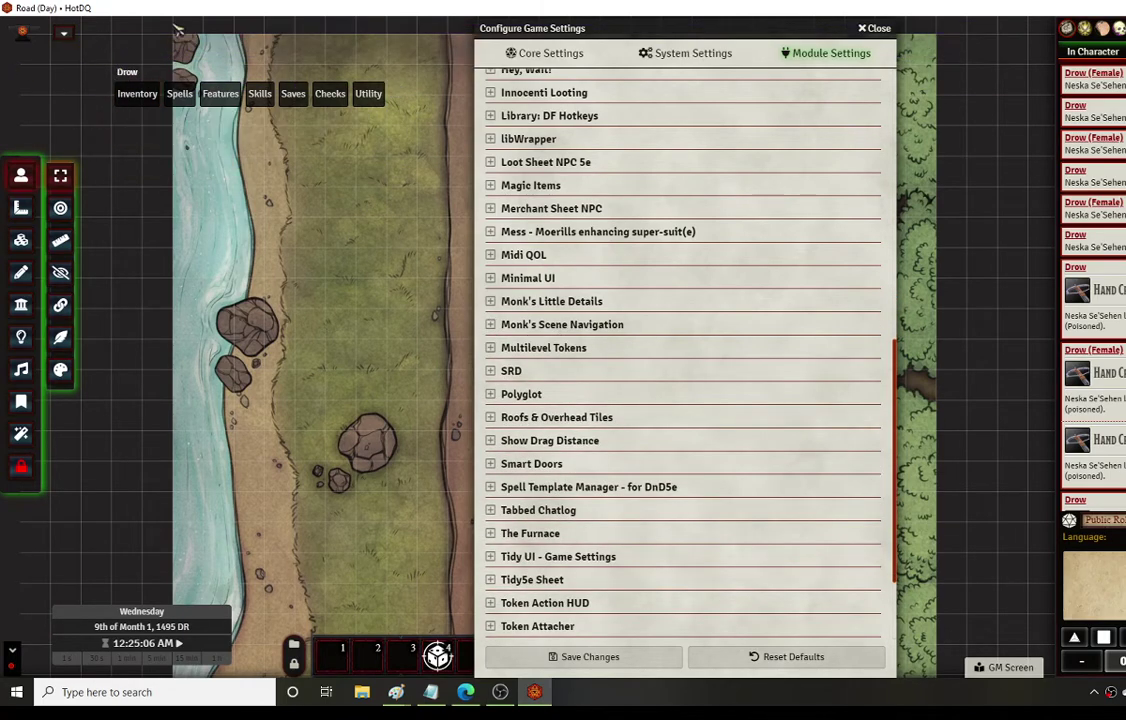
# - Examine the Multilevel Tokens settings, switch to the tile controls, and close the settings window
pyautogui.click(491, 347)
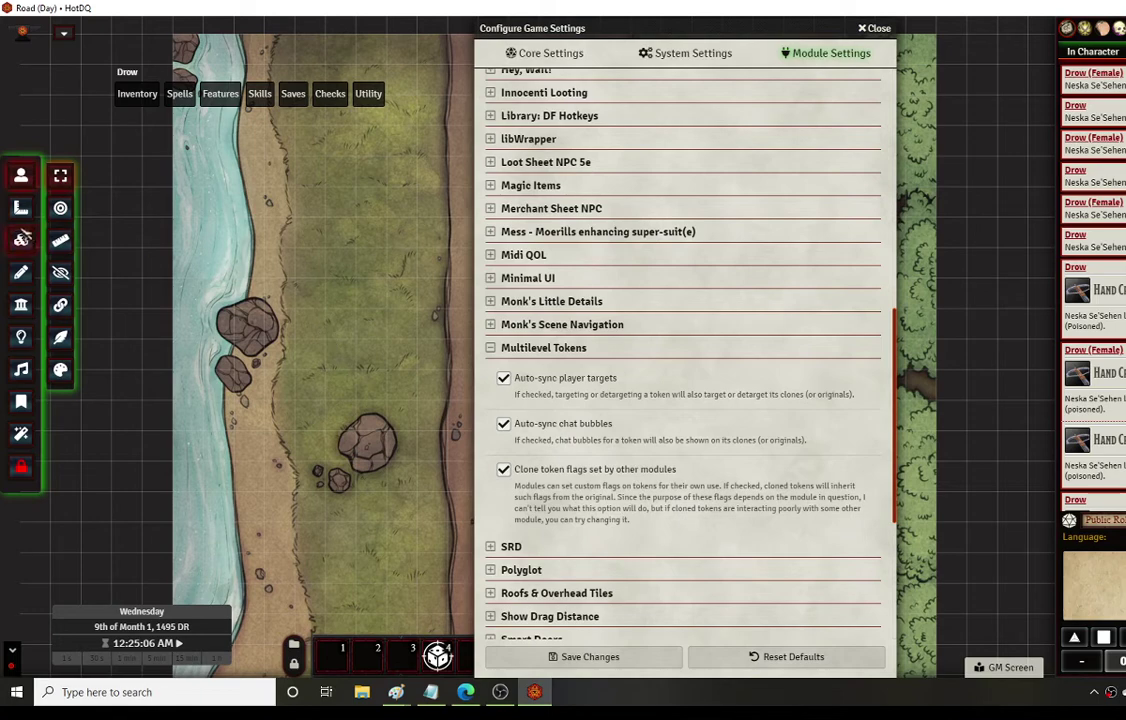
pyautogui.click(24, 242)
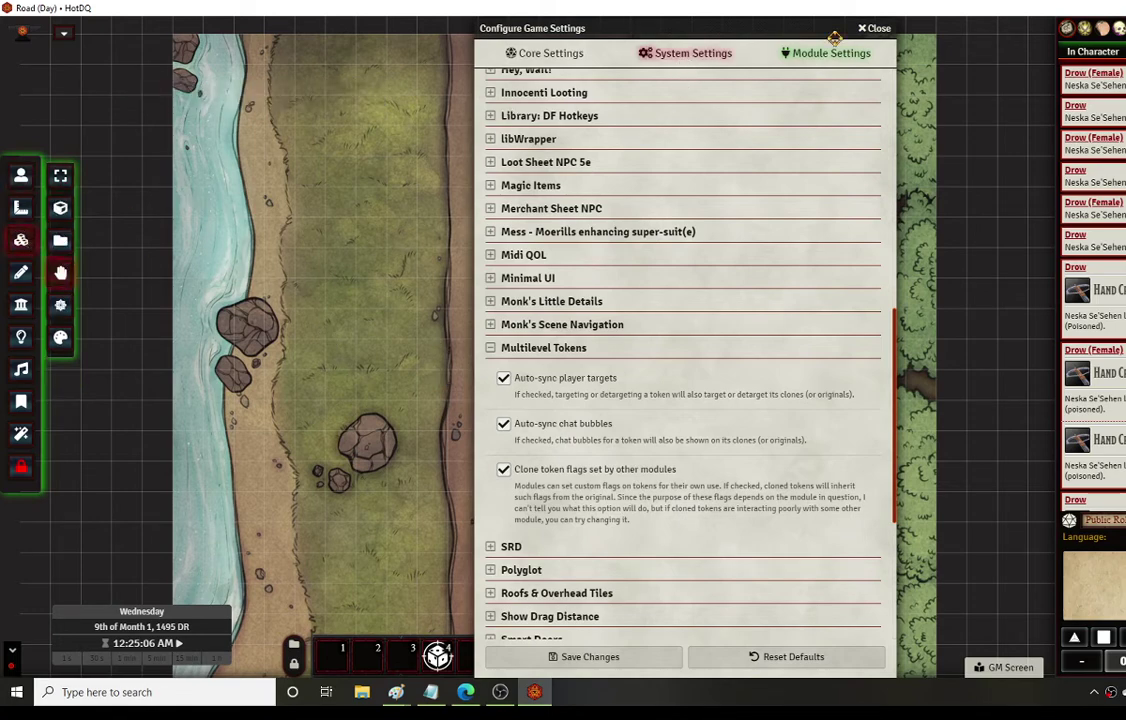
pyautogui.click(872, 28)
# - View the Leilon Keep scene from the Leilon scene folder, showing its roofed buildings
pyautogui.click(1117, 30)
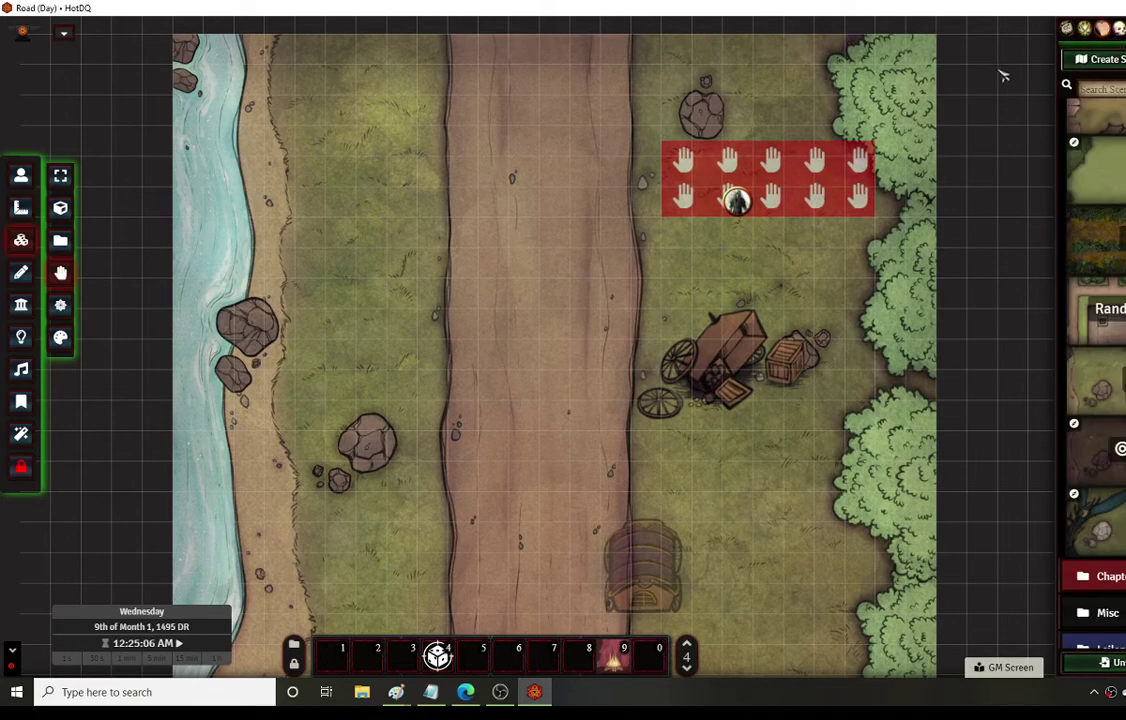
pyautogui.click(1117, 122)
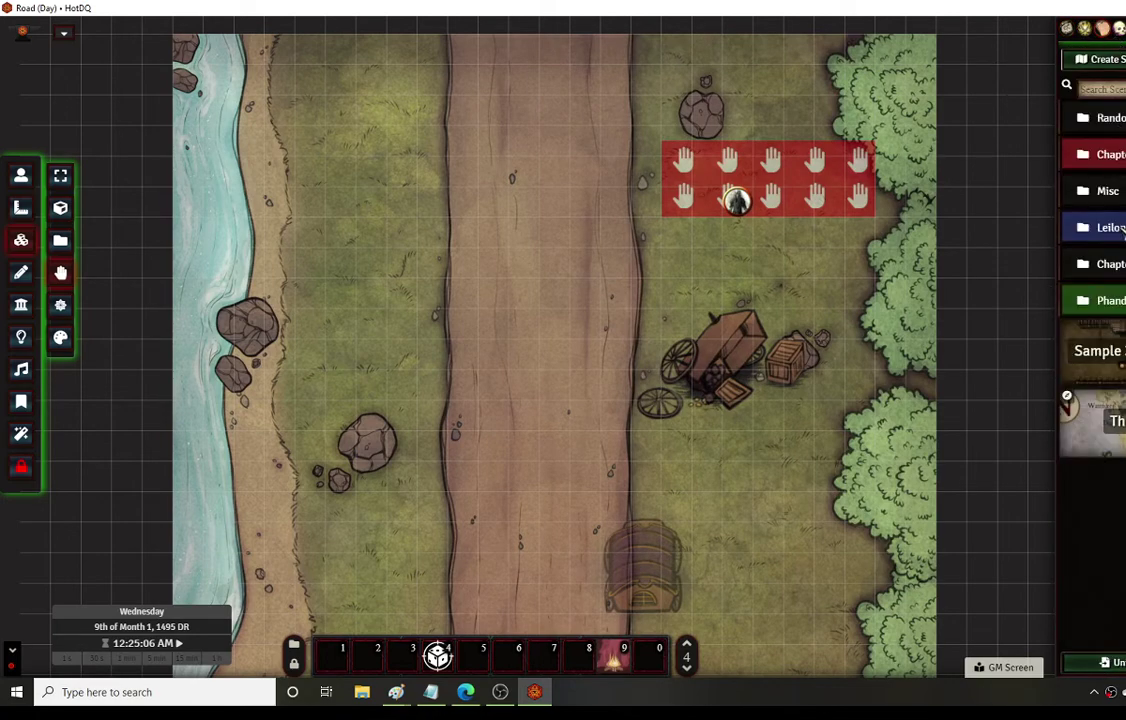
pyautogui.click(1120, 228)
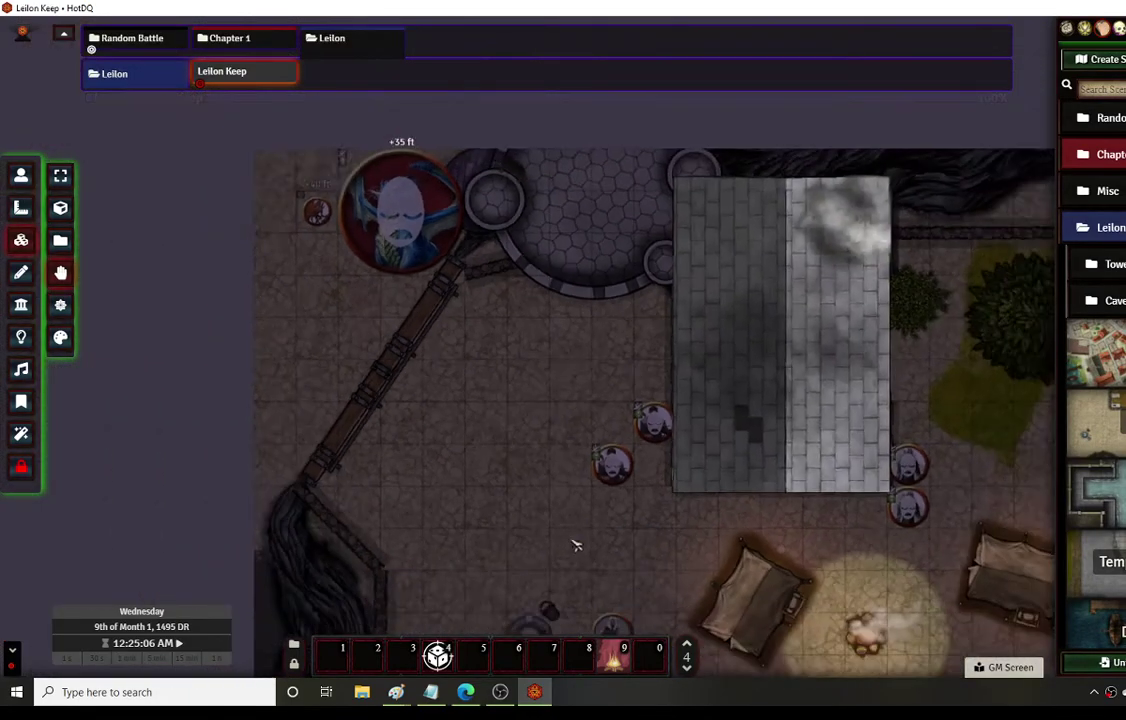
pyautogui.scroll(-2, 576, 545)
pyautogui.moveTo(576, 545); pyautogui.dragTo(411, 365)
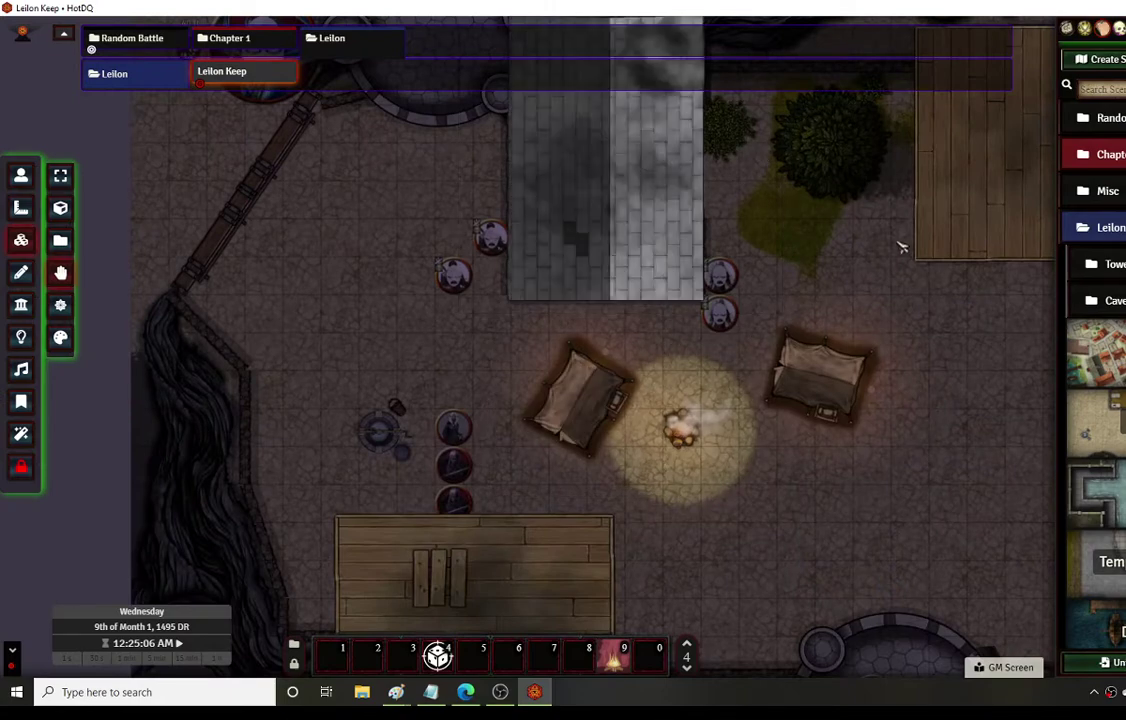
pyautogui.moveTo(900, 244); pyautogui.dragTo(837, 422)
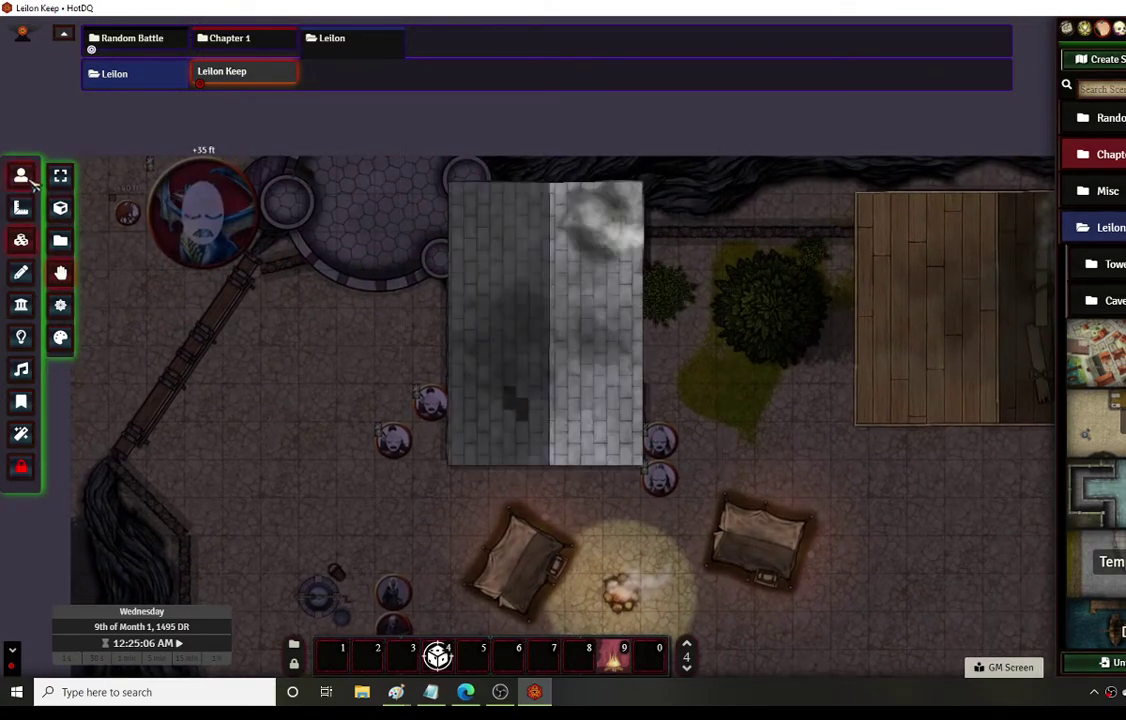
# - Switch to the token controls and move the lowest Drow Elite Warrior through the door into the wooden-roofed building
pyautogui.click(21, 176)
pyautogui.moveTo(775, 447); pyautogui.dragTo(691, 197)
pyautogui.click(322, 413)
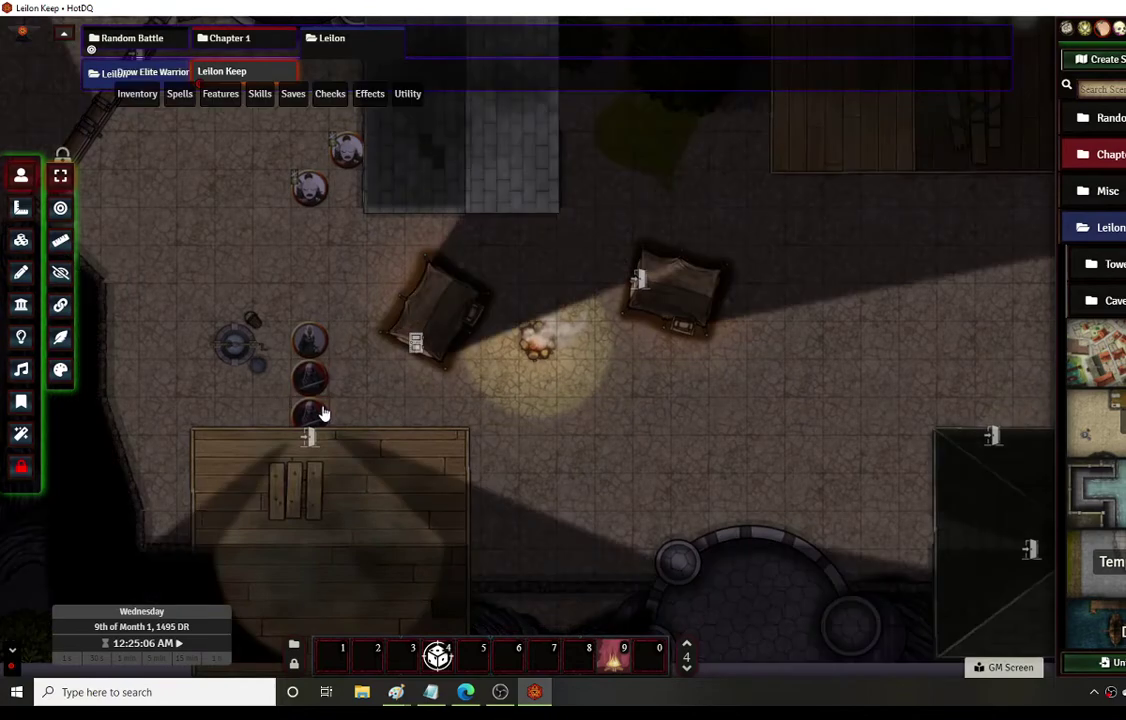
pyautogui.press('Down')
pyautogui.press('Down')
pyautogui.press('Down')
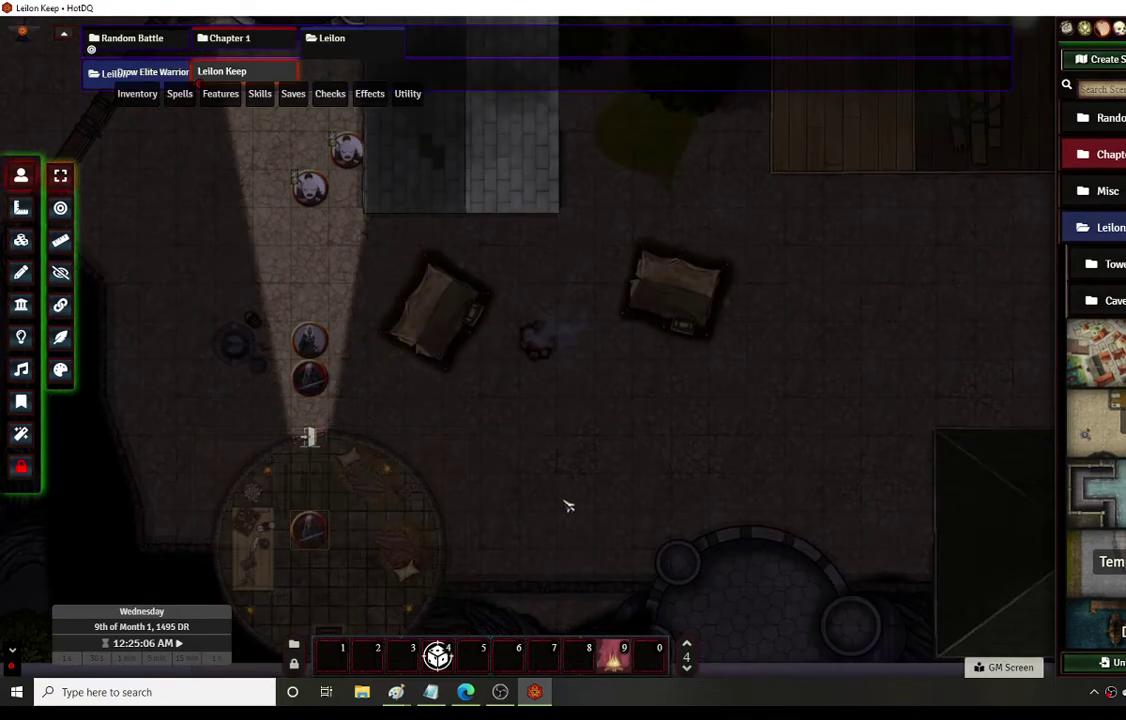
# - Walk the Drow Elite Warrior out of and back into the building to show the roof effect, leaving it outside, two squares right of the door
pyautogui.moveTo(494, 485); pyautogui.dragTo(575, 305)
pyautogui.press('Up')
pyautogui.press('Up')
pyautogui.press('Up')
pyautogui.press('Up')
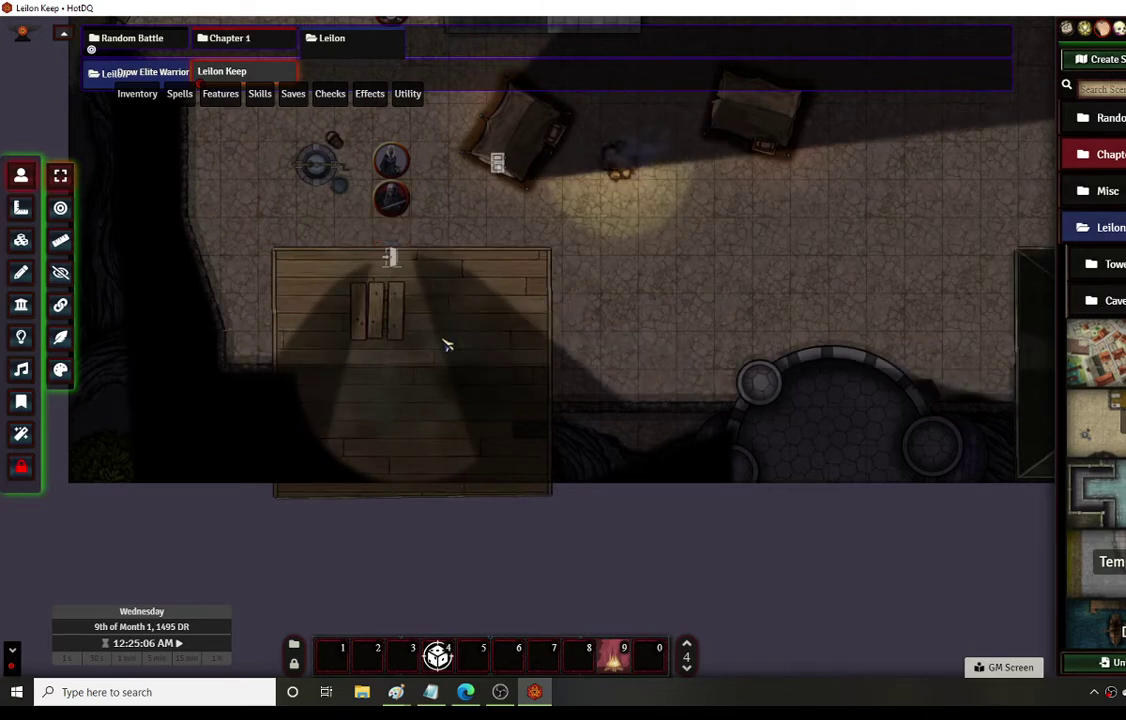
pyautogui.press('Down')
pyautogui.press('Down')
pyautogui.press('Down')
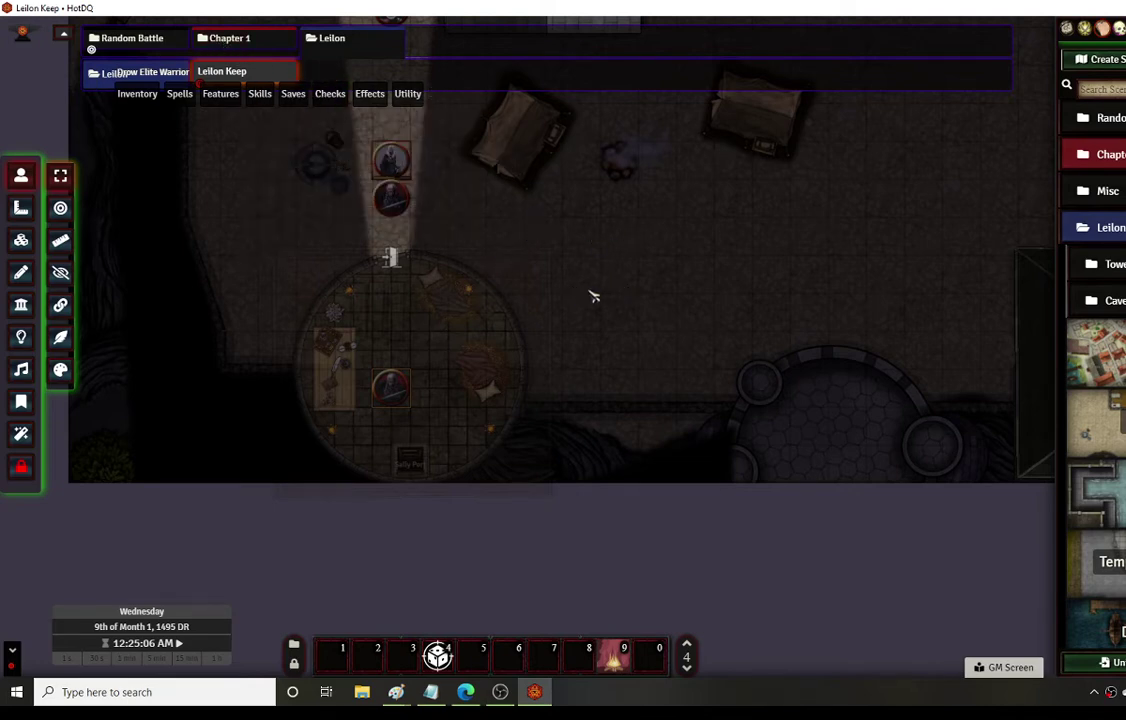
pyautogui.press('Up')
pyautogui.press('Up')
pyautogui.press('Up')
pyautogui.press('Up')
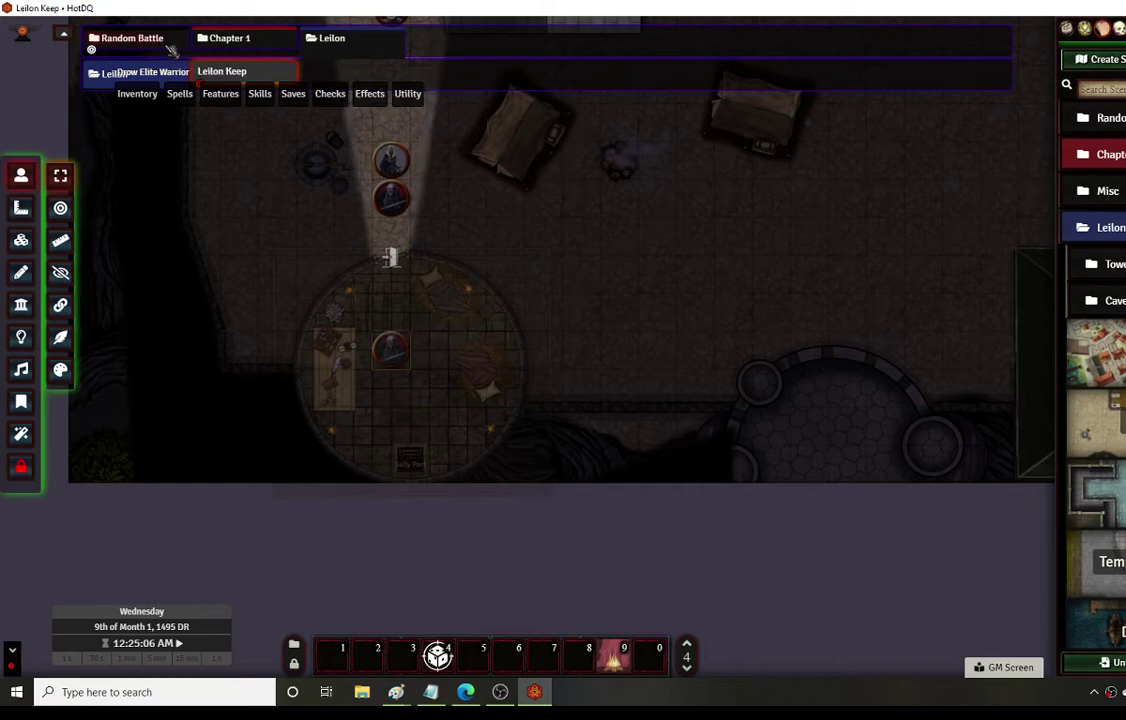
pyautogui.press('Right')
pyautogui.press('Right')
pyautogui.press('Up')
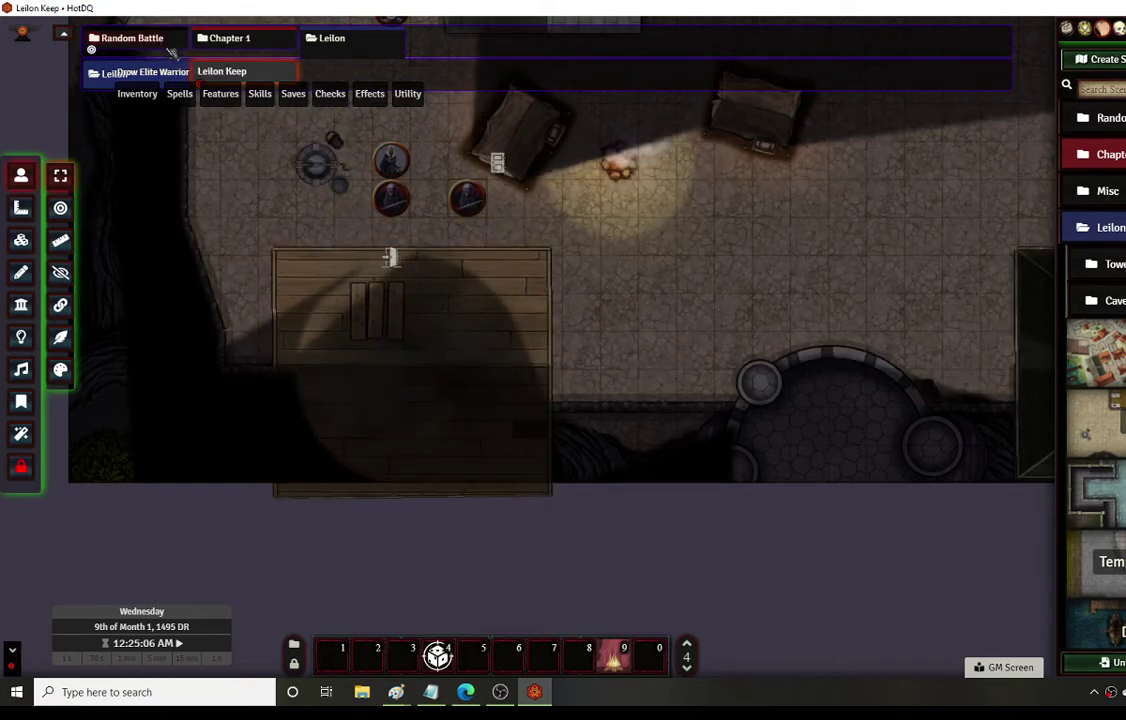
# - Close and lock the wooden-roofed building's door, and deselect the token
pyautogui.click(391, 257)
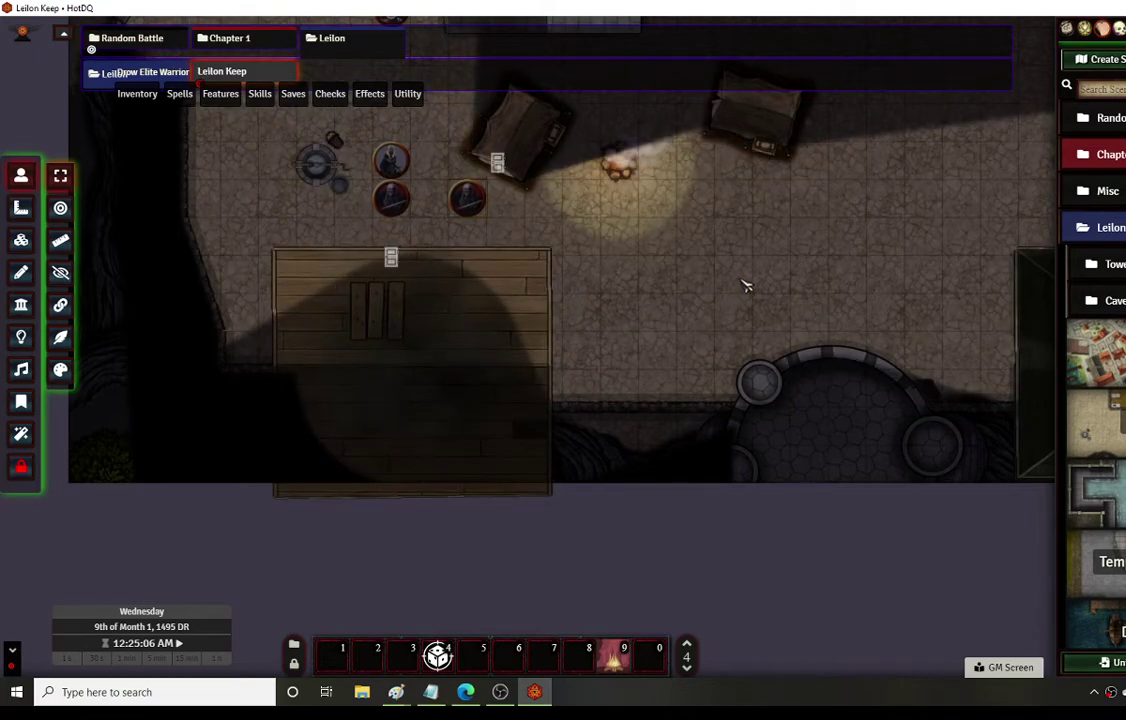
pyautogui.moveTo(742, 281); pyautogui.dragTo(702, 348)
pyautogui.rightClick(352, 324)
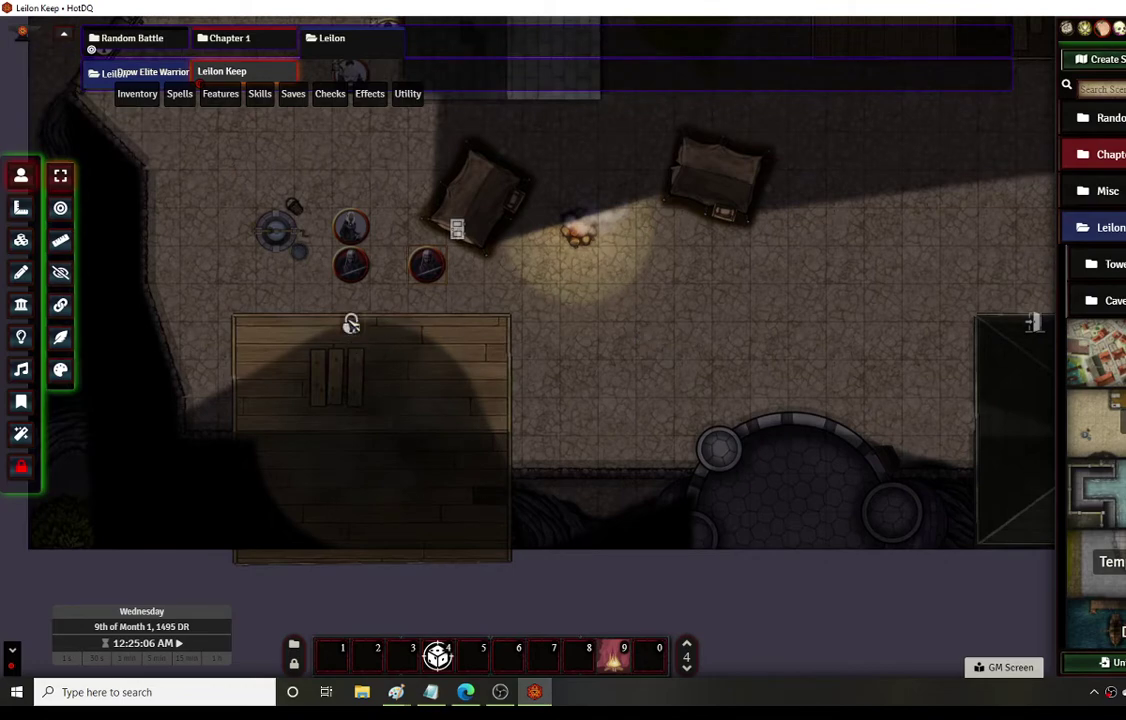
pyautogui.press('Escape')
# - Look at the chat log and zoom the Leilon Keep scene out
pyautogui.click(1068, 28)
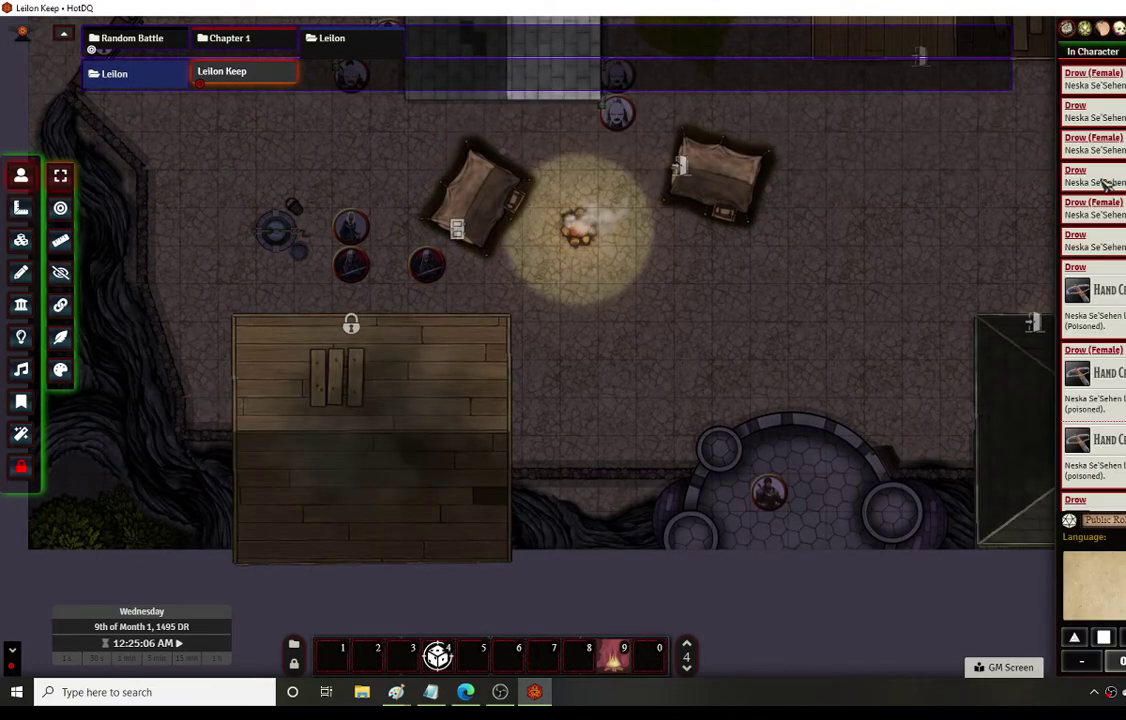
pyautogui.scroll(-5, 1112, 295)
pyautogui.scroll(-3, 963, 416)
pyautogui.scroll(-1, 962, 416)
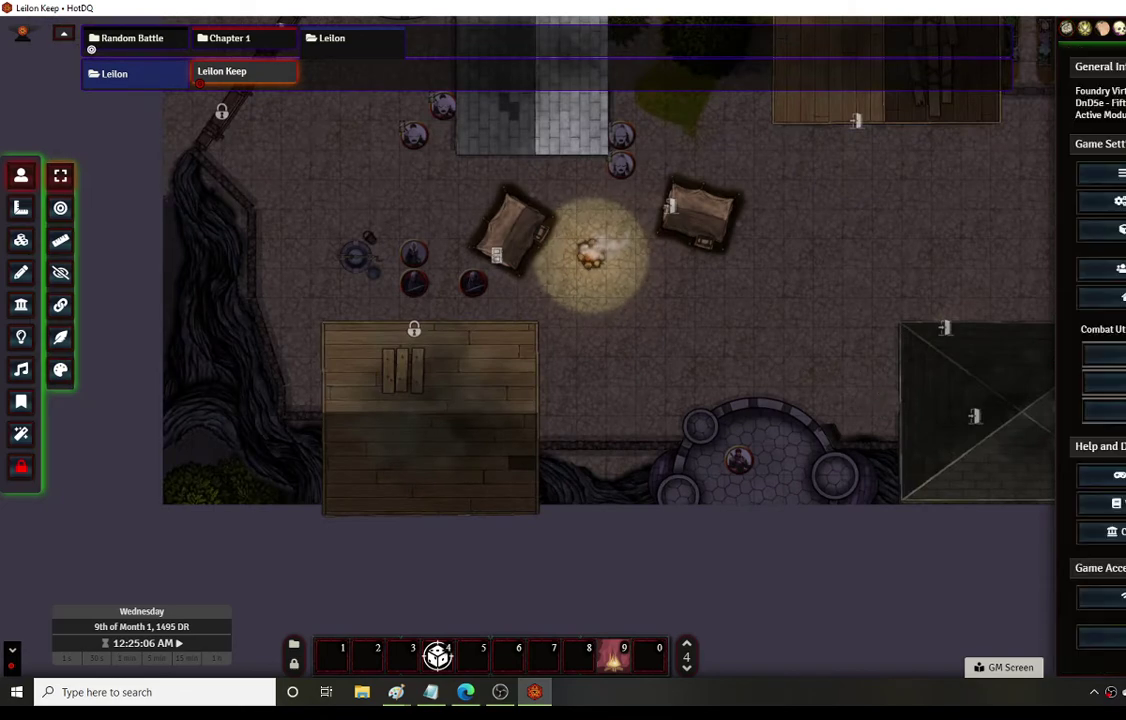
# - Reopen the game settings beside the scene, dismiss Module Management, and locate the module settings that follow Multilevel Tokens
pyautogui.click(1118, 229)
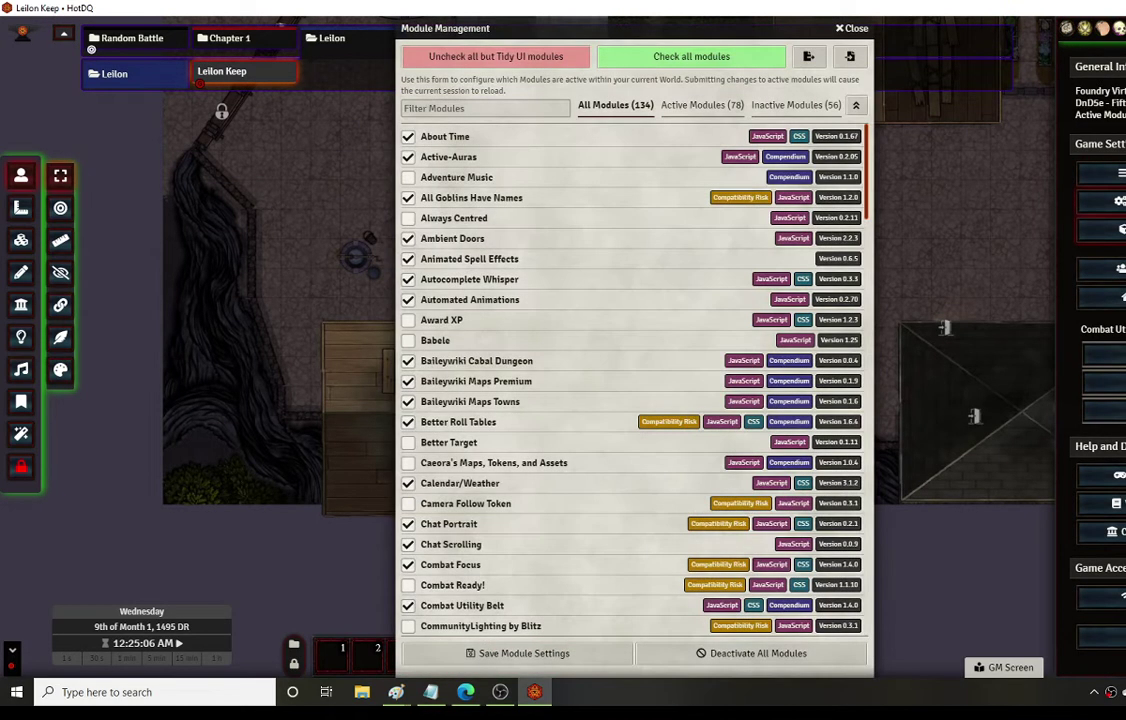
pyautogui.click(1118, 201)
pyautogui.moveTo(822, 28); pyautogui.dragTo(991, 28)
pyautogui.click(610, 34)
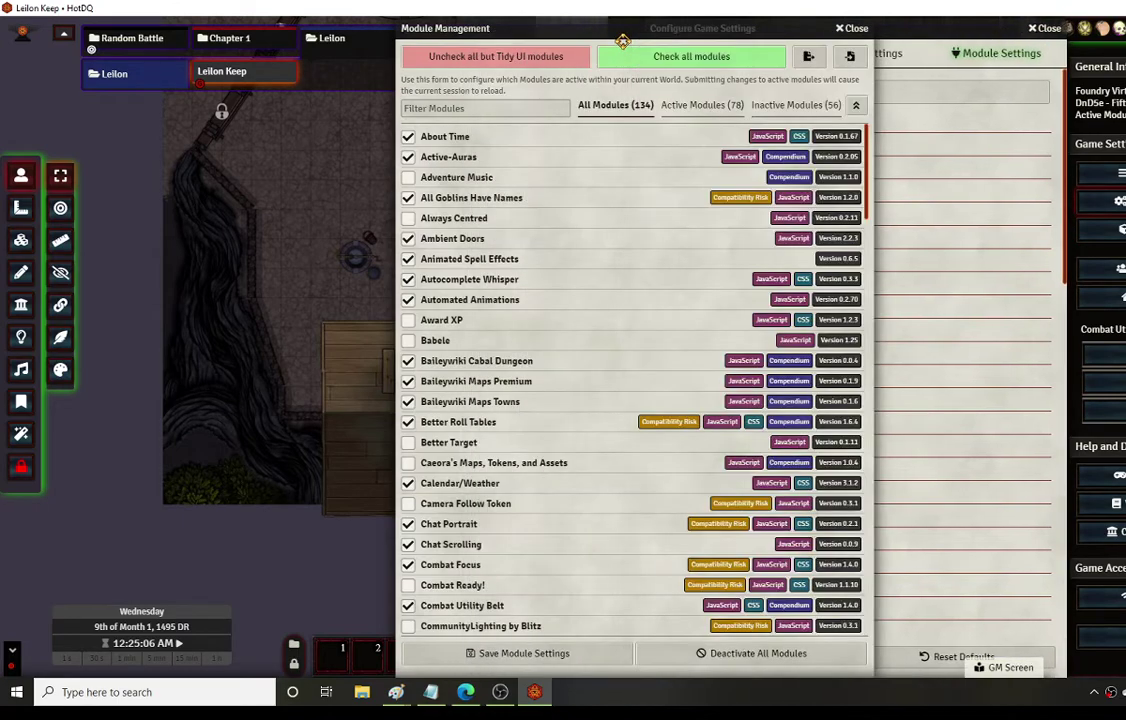
pyautogui.click(843, 29)
pyautogui.scroll(-6, 705, 290)
pyautogui.click(723, 365)
pyautogui.scroll(-5, 727, 352)
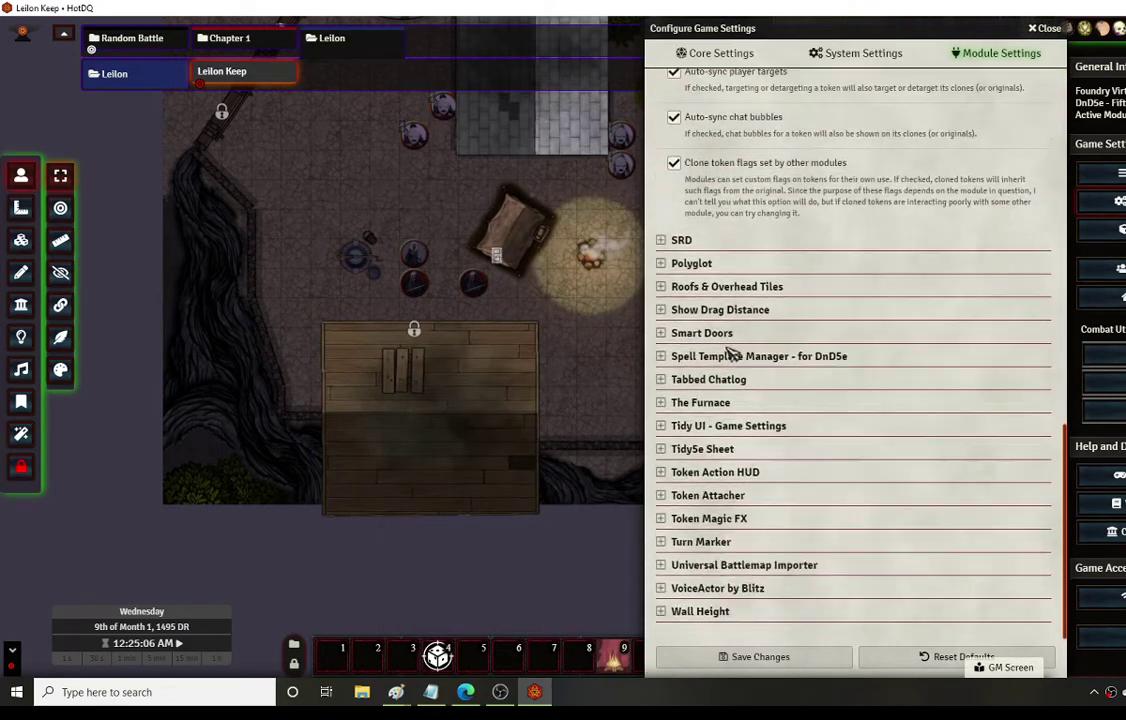
# - Collapse the Multilevel Tokens settings and review the SRD and Polyglot module settings, closing each section again
pyautogui.scroll(3, 734, 354)
pyautogui.click(661, 190)
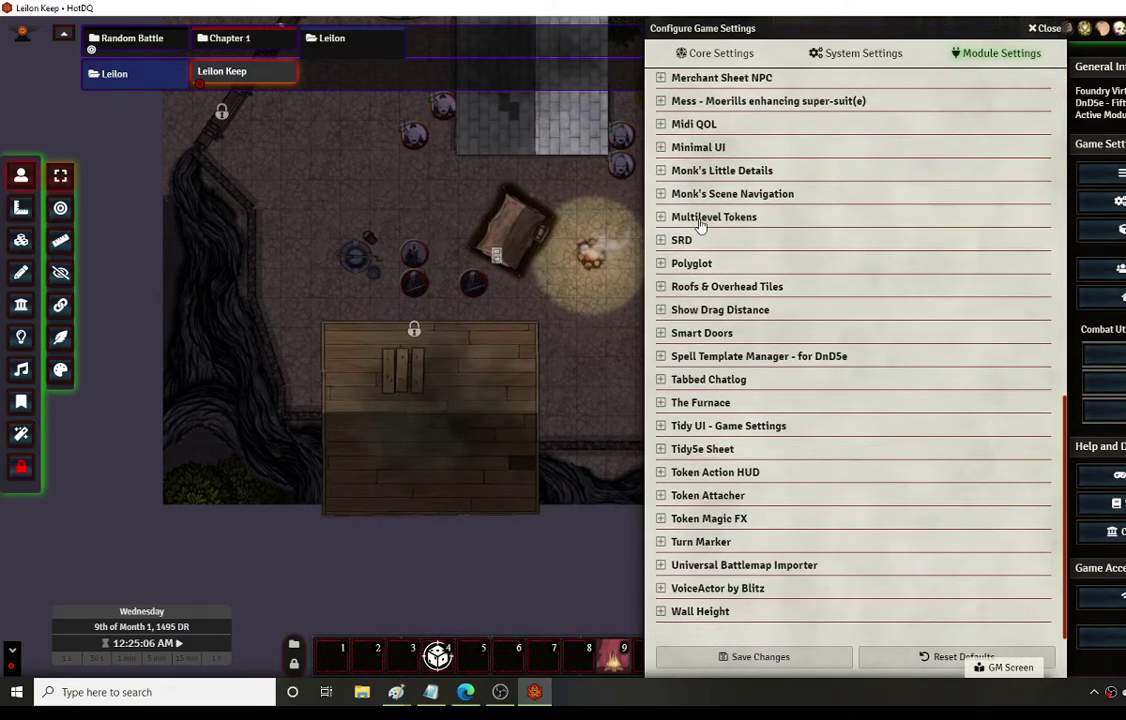
pyautogui.click(664, 268)
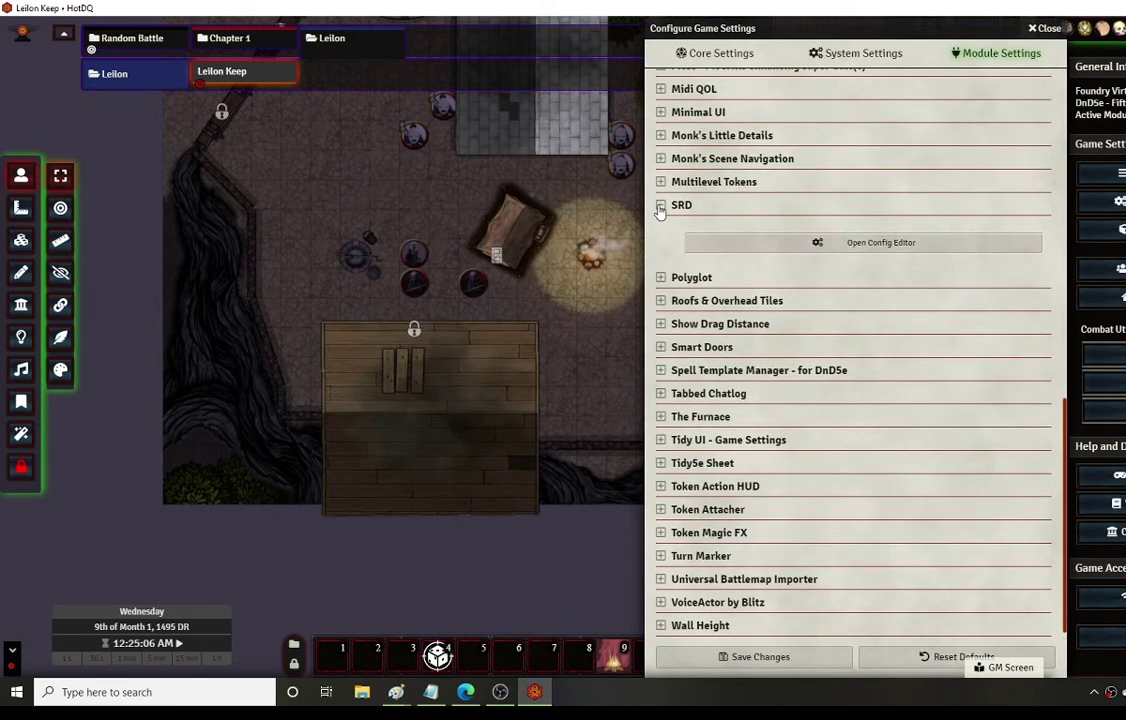
pyautogui.click(661, 205)
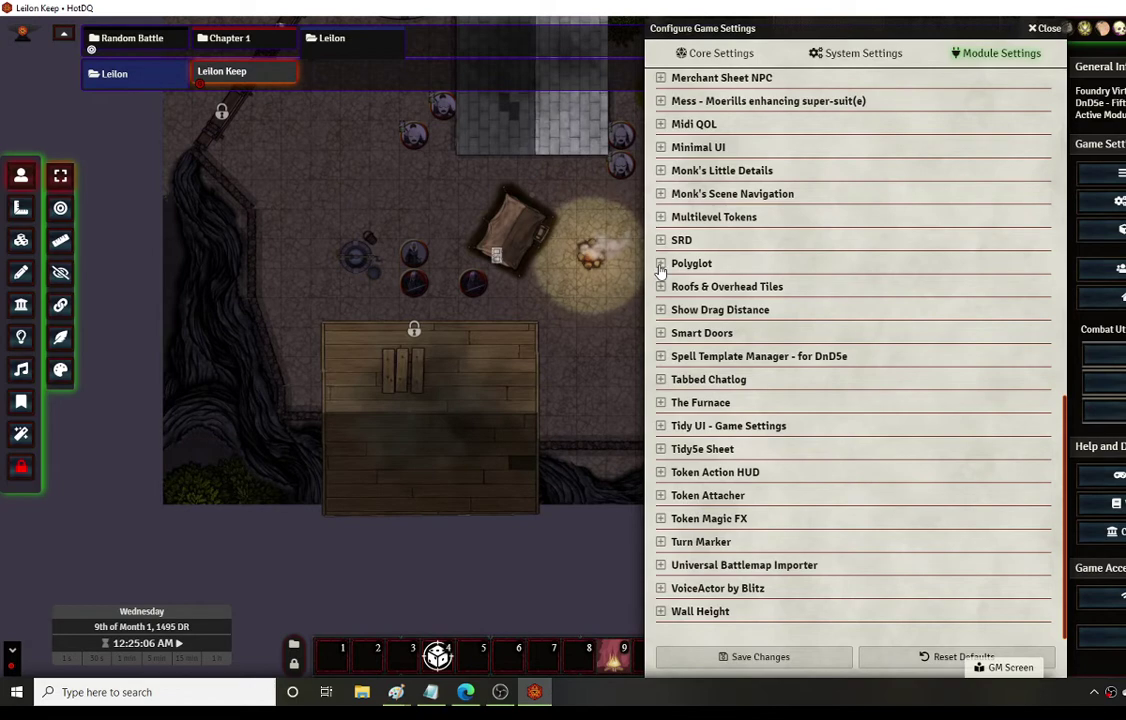
pyautogui.click(661, 270)
pyautogui.click(661, 226)
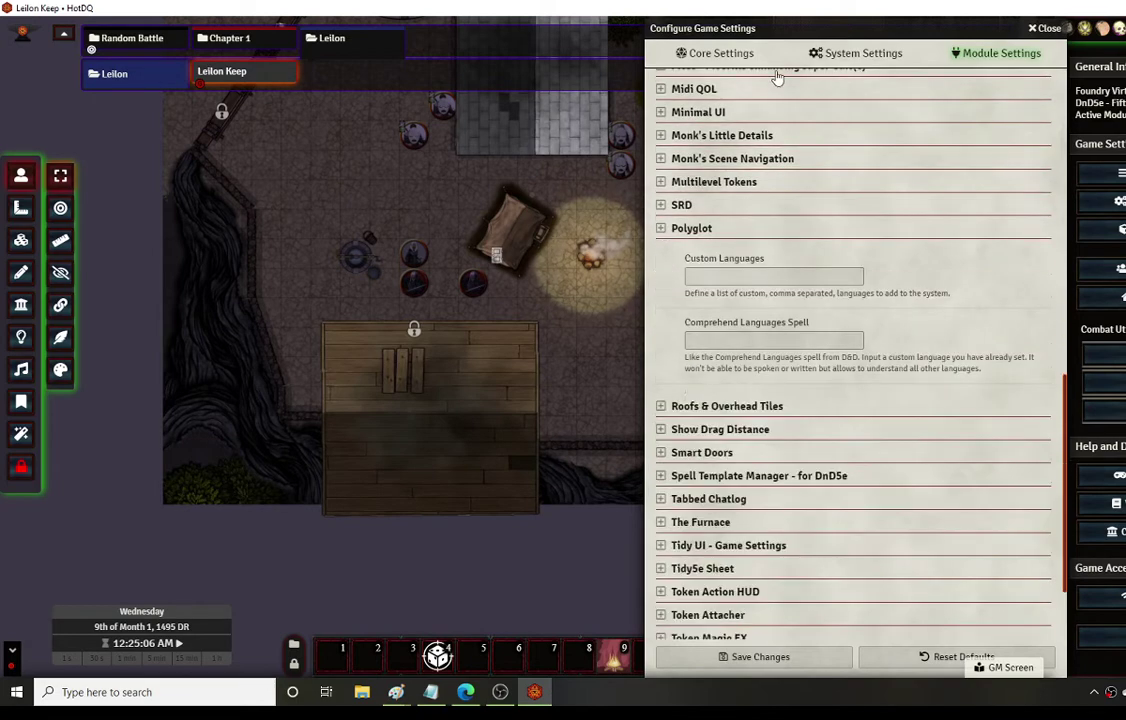
# - Move the game settings aside, post the in-character test message "xcvxcv" as the Drow, and select a Guard to show Polyglot's scrambled text
pyautogui.moveTo(793, 40); pyautogui.dragTo(650, 40)
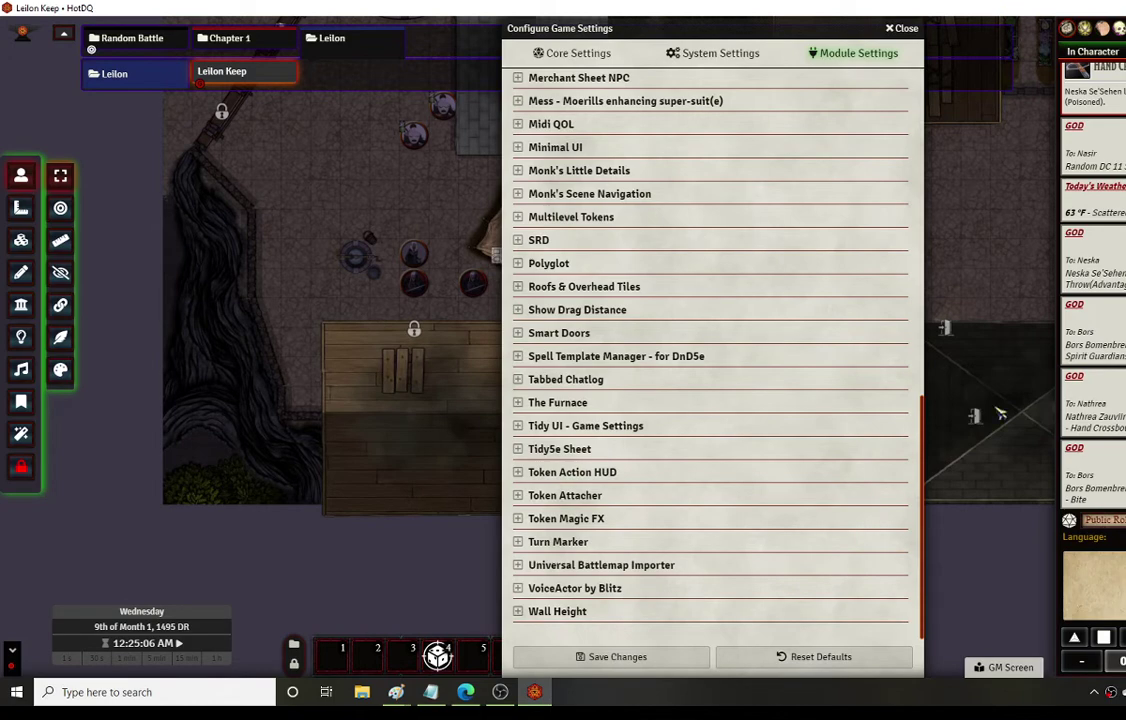
pyautogui.click(413, 287)
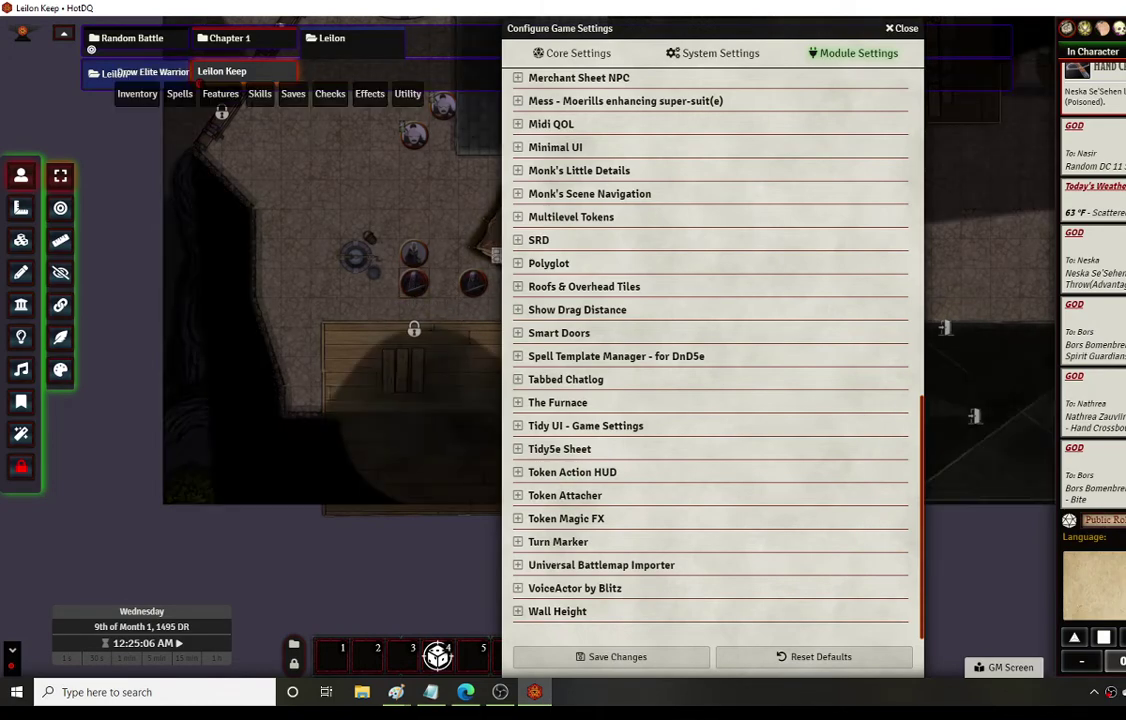
pyautogui.scroll(2, 1112, 95)
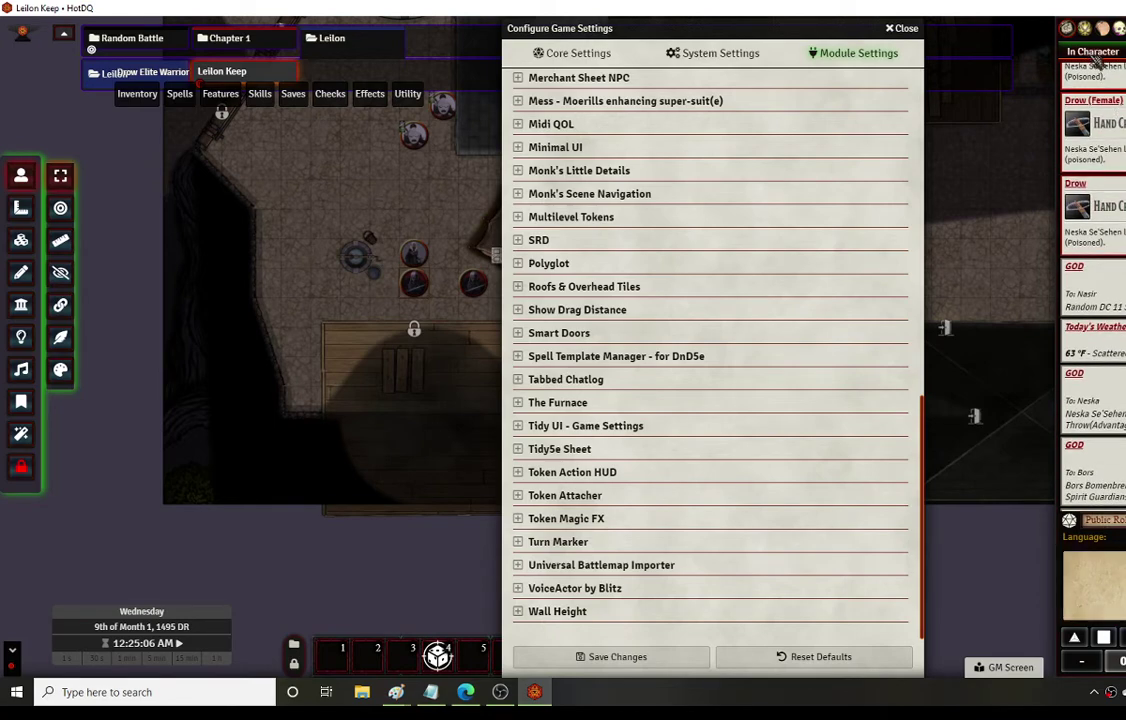
pyautogui.click(1098, 57)
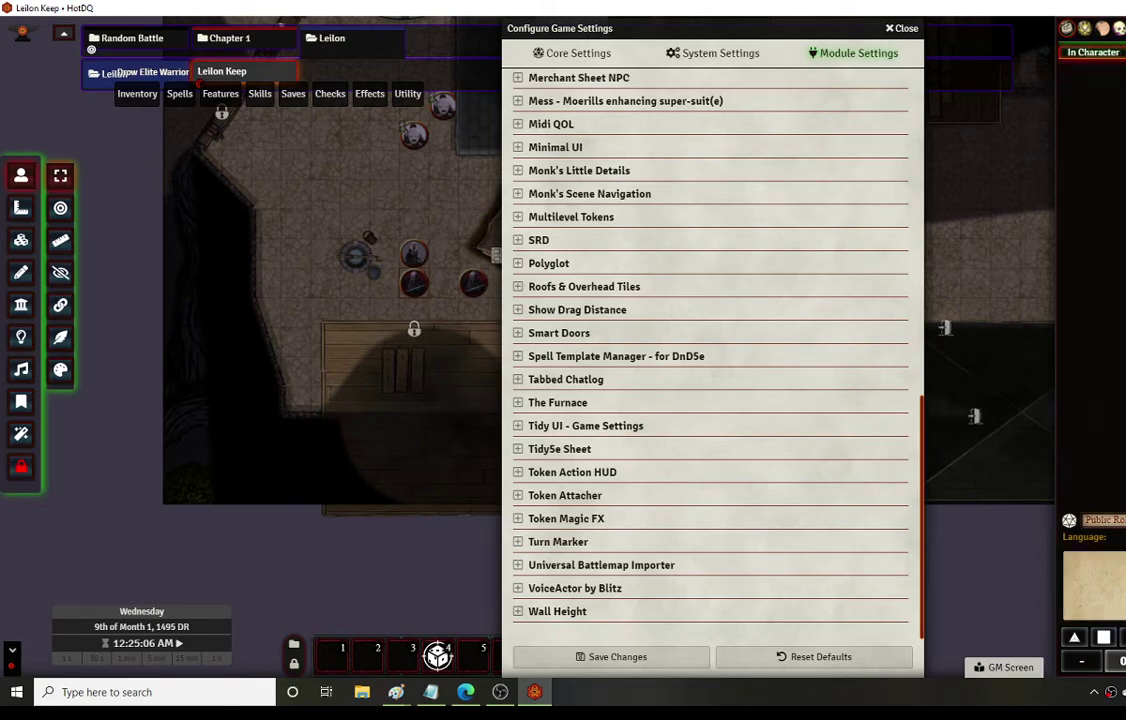
pyautogui.click(1097, 55)
pyautogui.click(1094, 55)
pyautogui.click(1106, 574)
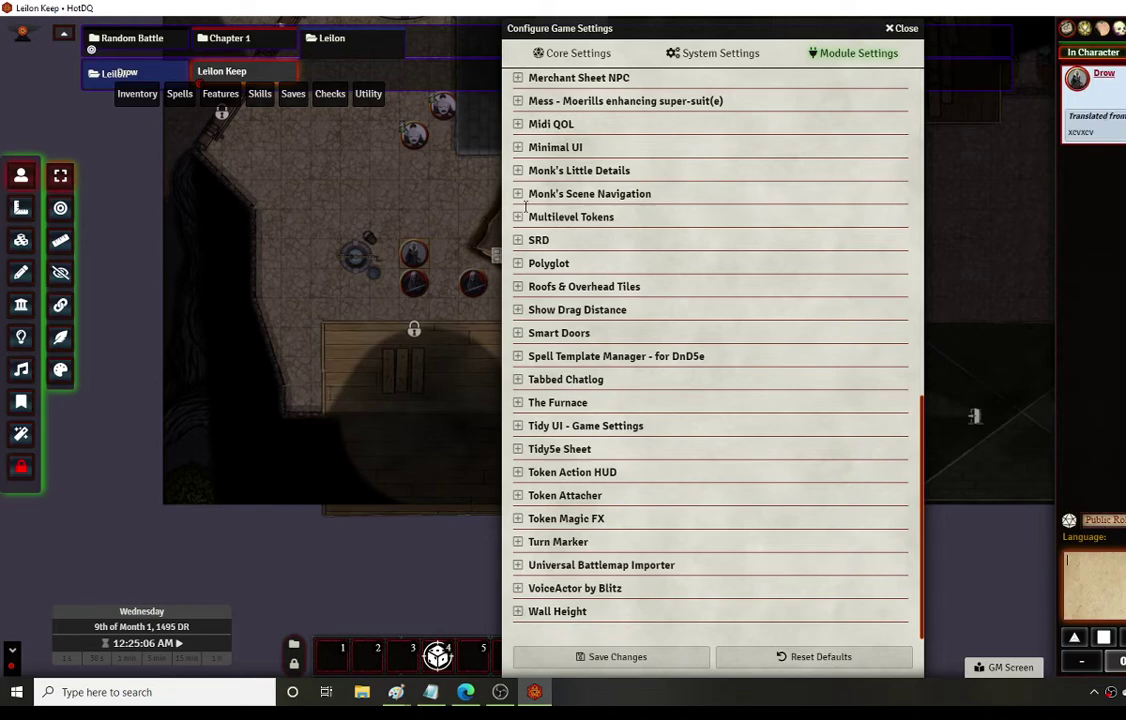
pyautogui.click(415, 136)
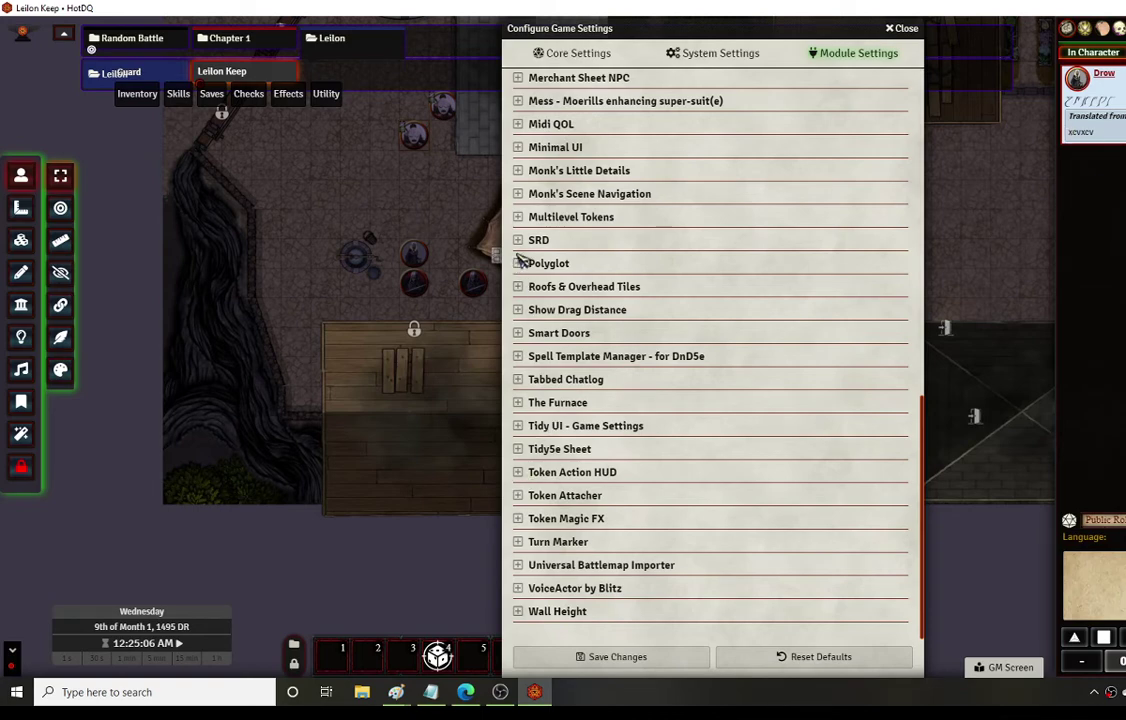
# - Review the Roofs & Overhead Tiles and Show Drag Distance settings, demonstrating the drag ruler on the Drow token and returning it to its place
pyautogui.click(519, 288)
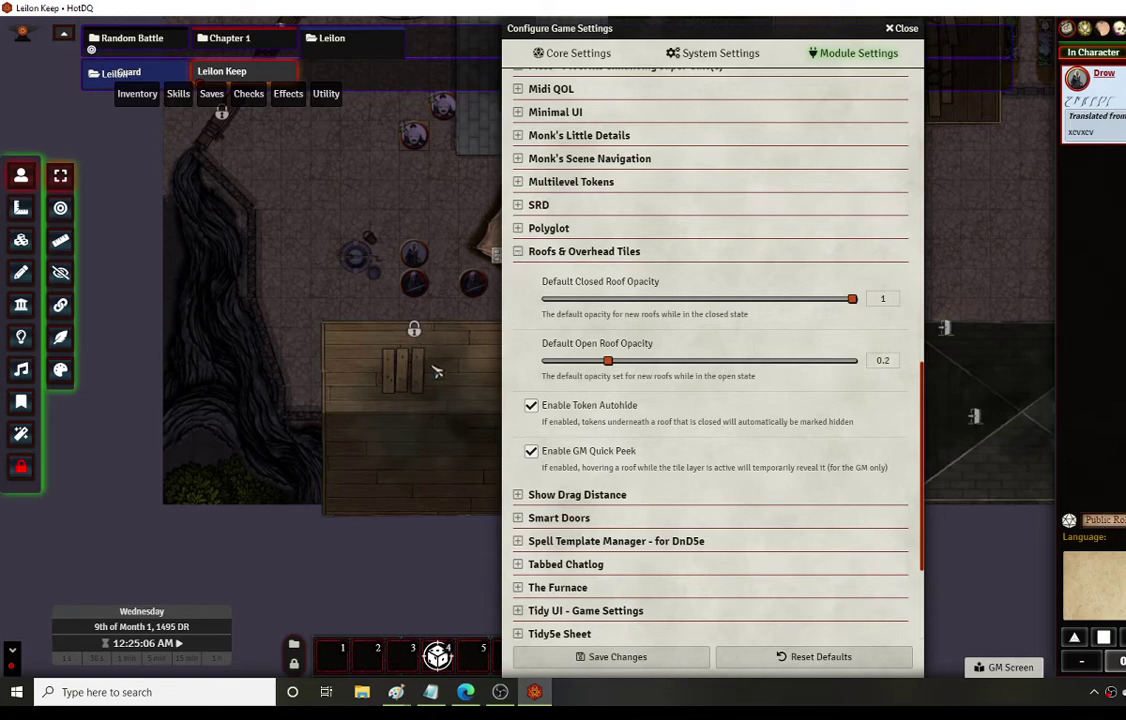
pyautogui.click(518, 253)
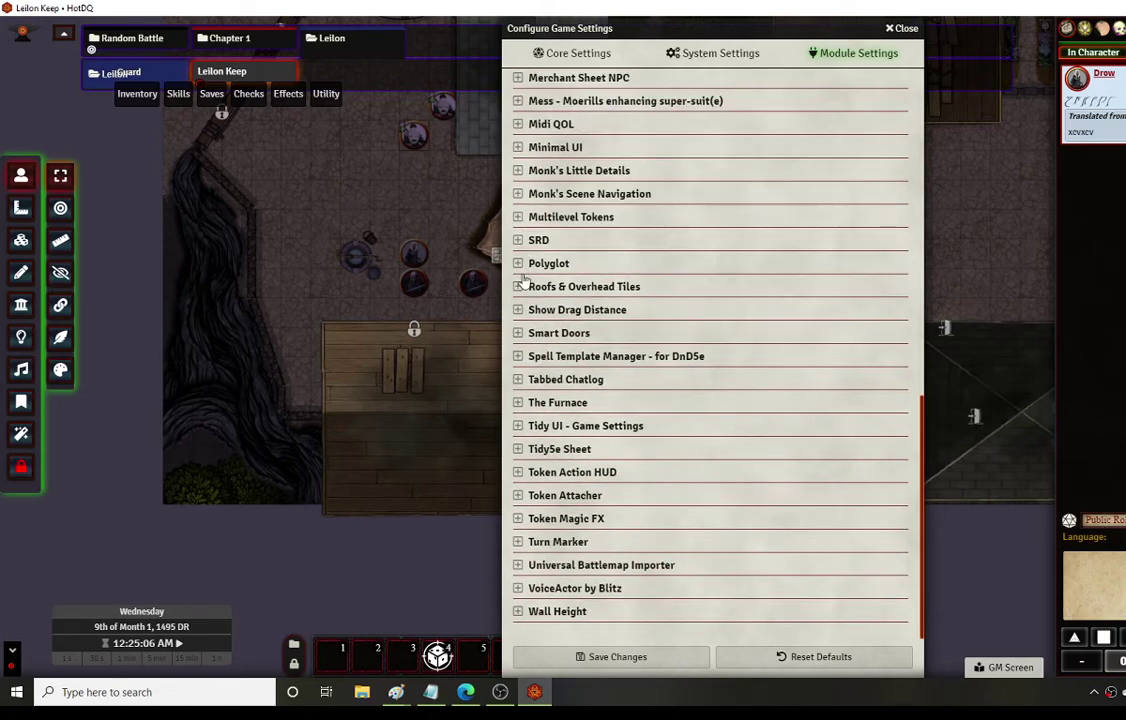
pyautogui.click(518, 310)
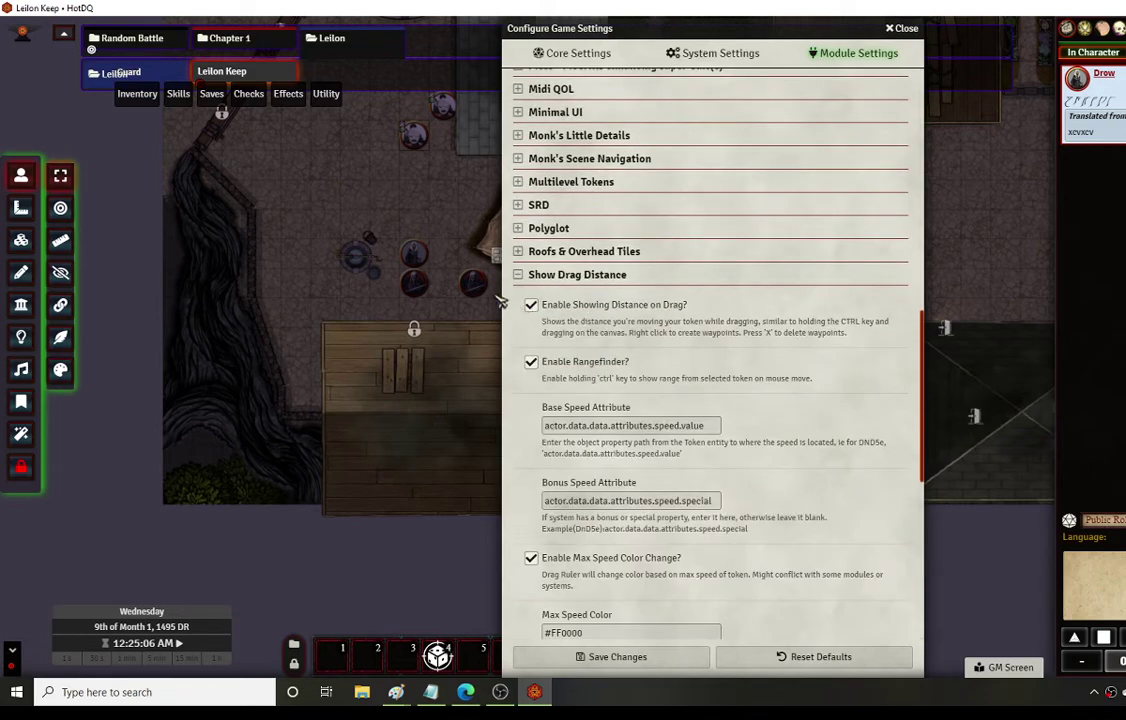
pyautogui.moveTo(420, 262)
pyautogui.mouseDown()
pyautogui.moveTo(362, 245)
pyautogui.moveTo(332, 198)
pyautogui.moveTo(300, 235)
pyautogui.moveTo(324, 250)
pyautogui.moveTo(302, 224)
pyautogui.moveTo(331, 257)
pyautogui.moveTo(290, 252)
pyautogui.moveTo(414, 256)
pyautogui.mouseUp()
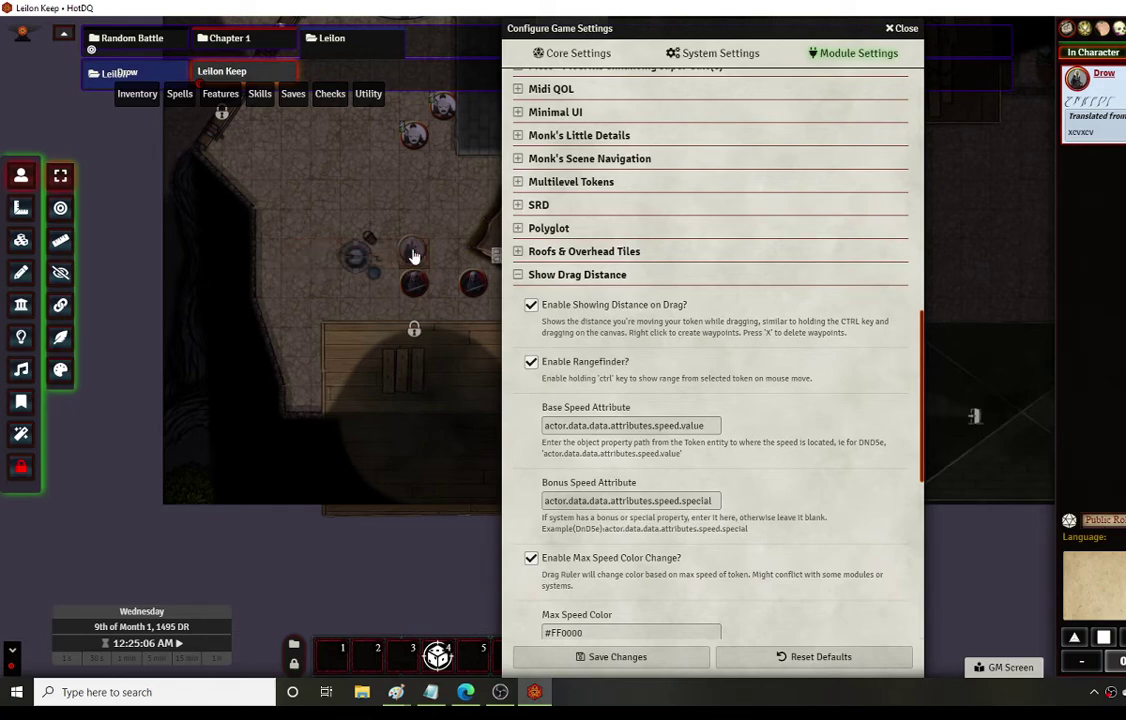
pyautogui.click(521, 275)
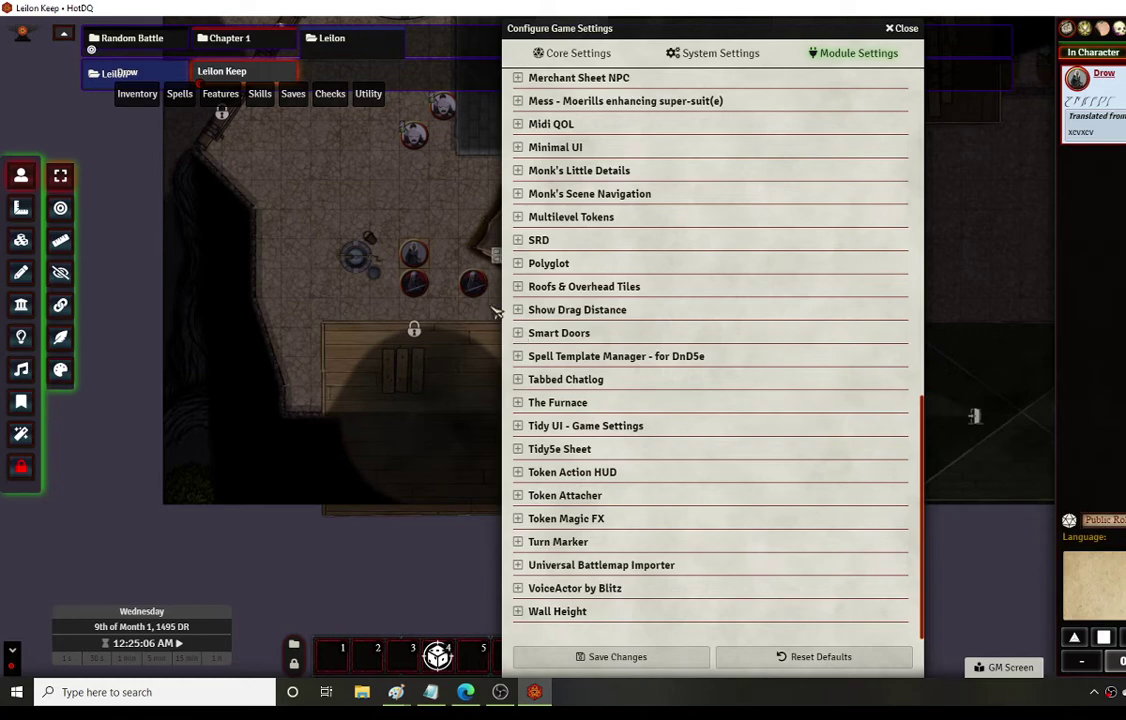
# - Dismiss the game settings, survey the wider Leilon Keep scene, and reopen the module settings
pyautogui.click(901, 29)
pyautogui.moveTo(734, 330); pyautogui.dragTo(631, 445)
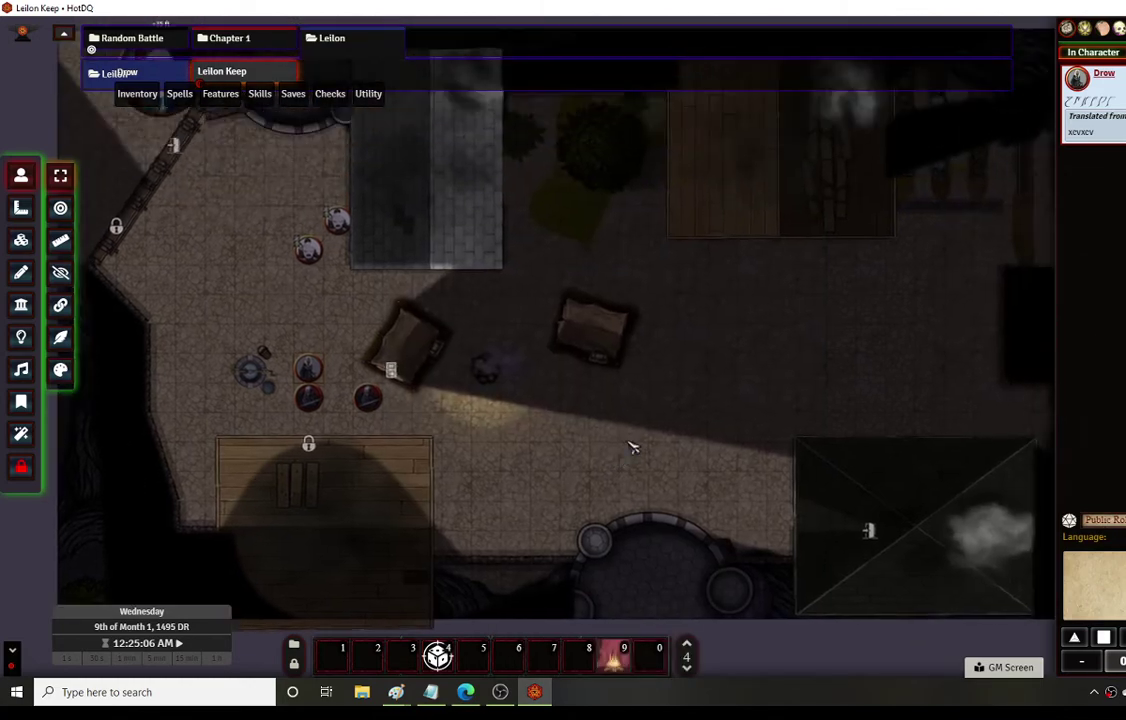
pyautogui.scroll(-4, 729, 415)
pyautogui.scroll(-1, 729, 415)
pyautogui.moveTo(704, 409); pyautogui.dragTo(679, 421)
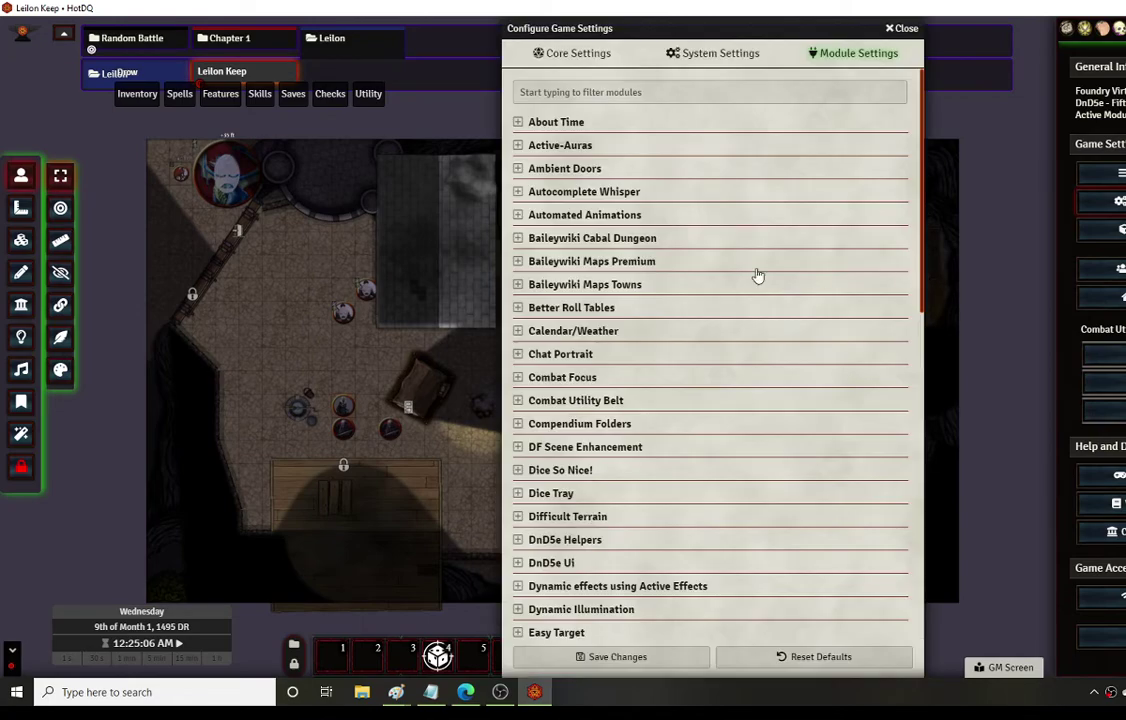
# - Review the Spell Template Manager settings, from the template border colors to concentration across scenes, and collapse the section
pyautogui.scroll(-10, 686, 377)
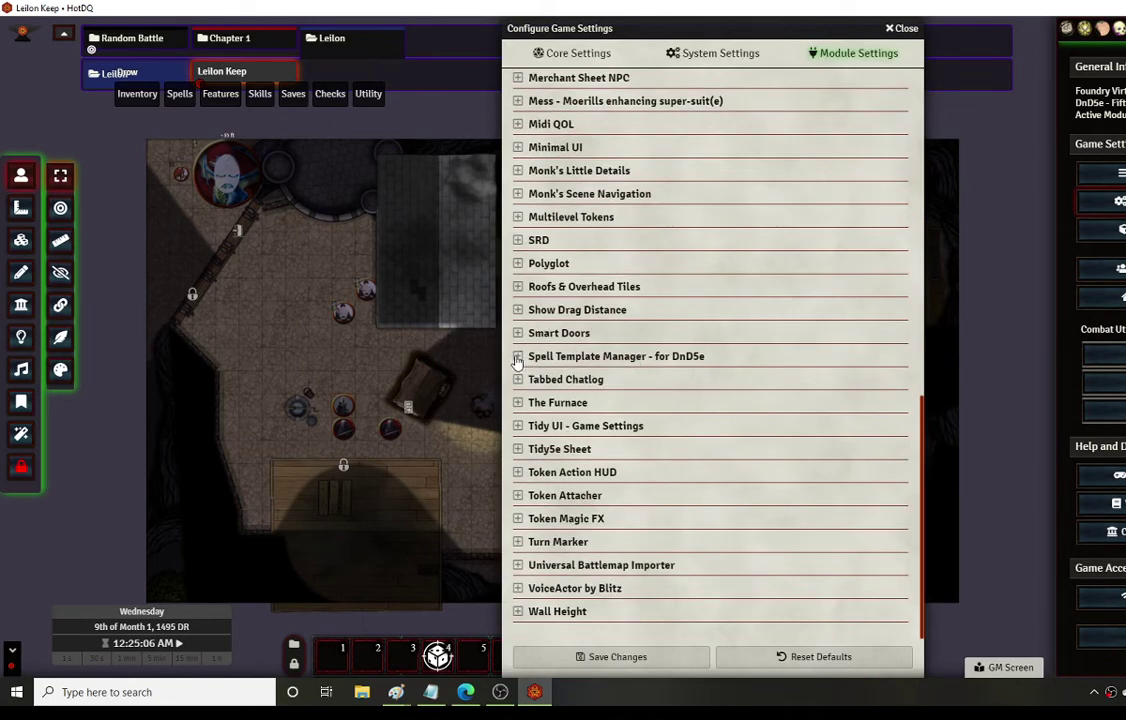
pyautogui.click(517, 357)
pyautogui.scroll(-1, 533, 443)
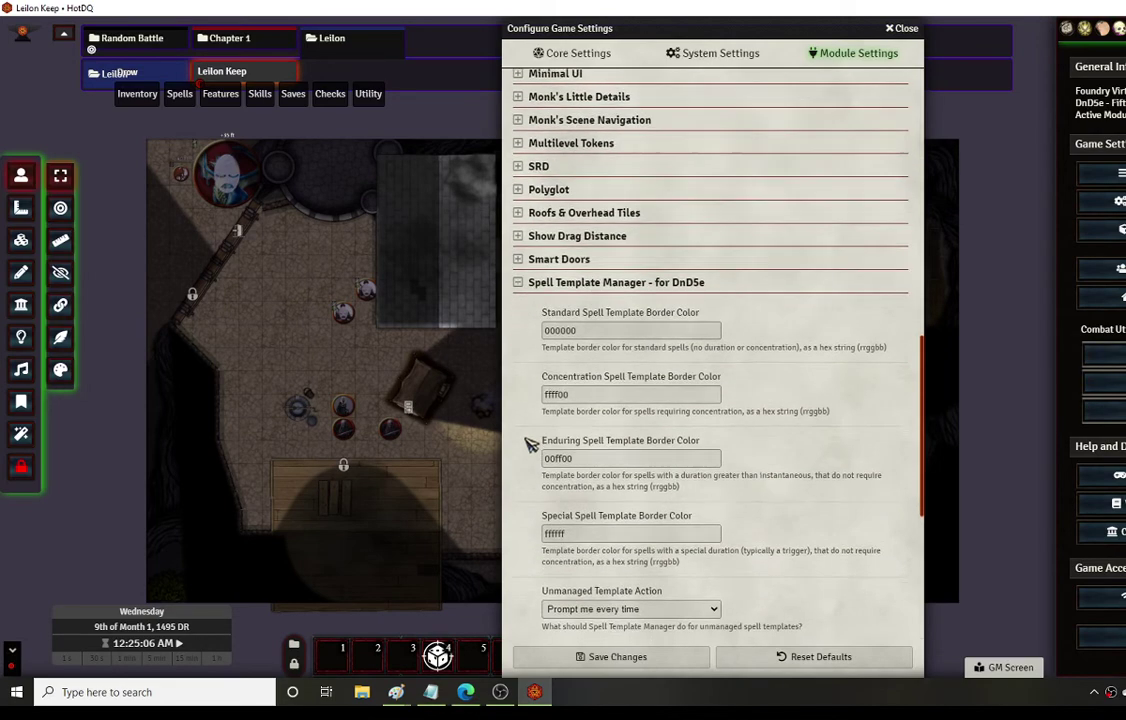
pyautogui.scroll(-2, 530, 445)
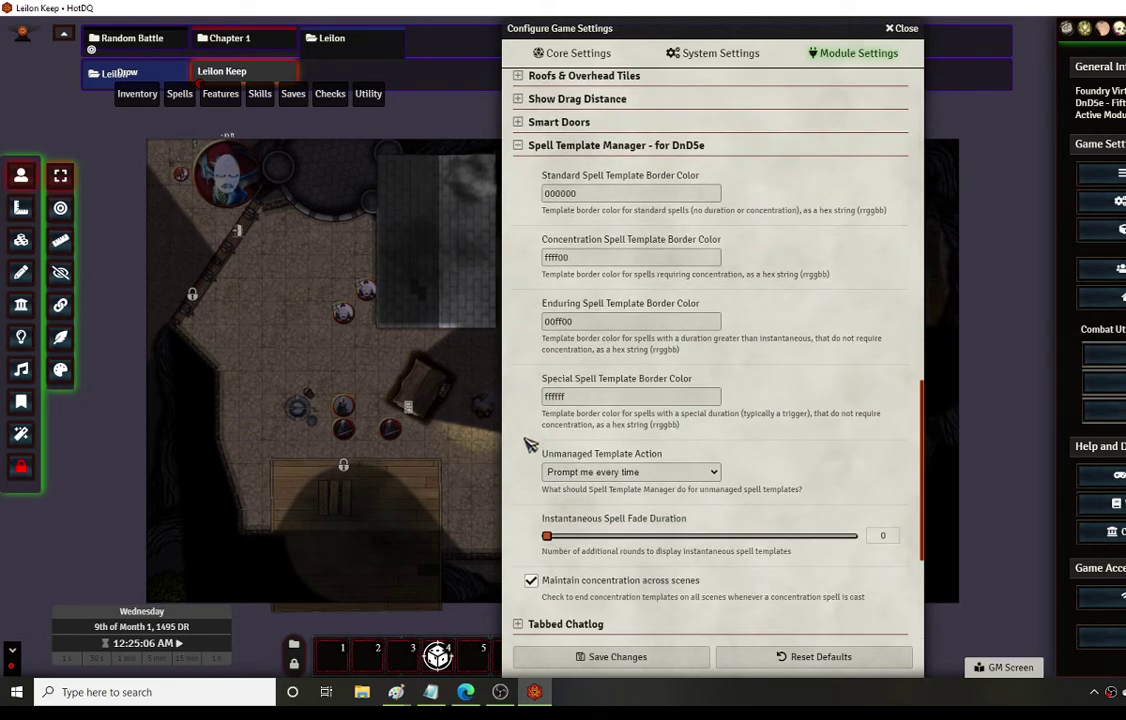
pyautogui.scroll(2, 530, 445)
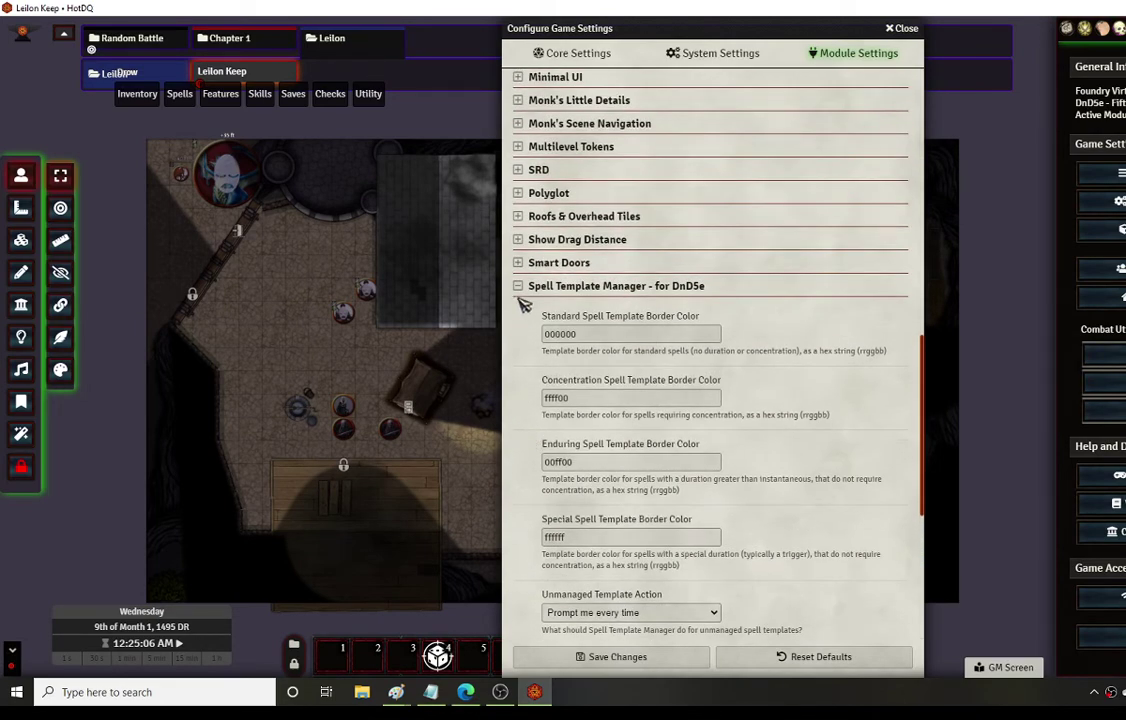
pyautogui.scroll(-2, 524, 340)
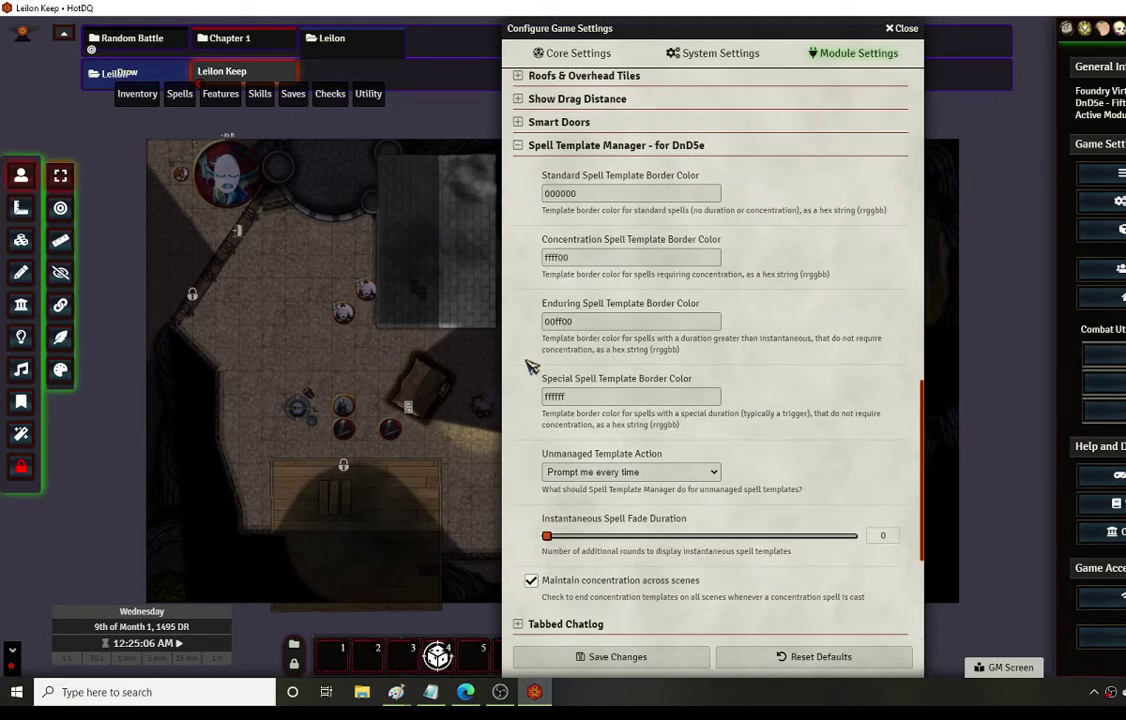
pyautogui.click(519, 147)
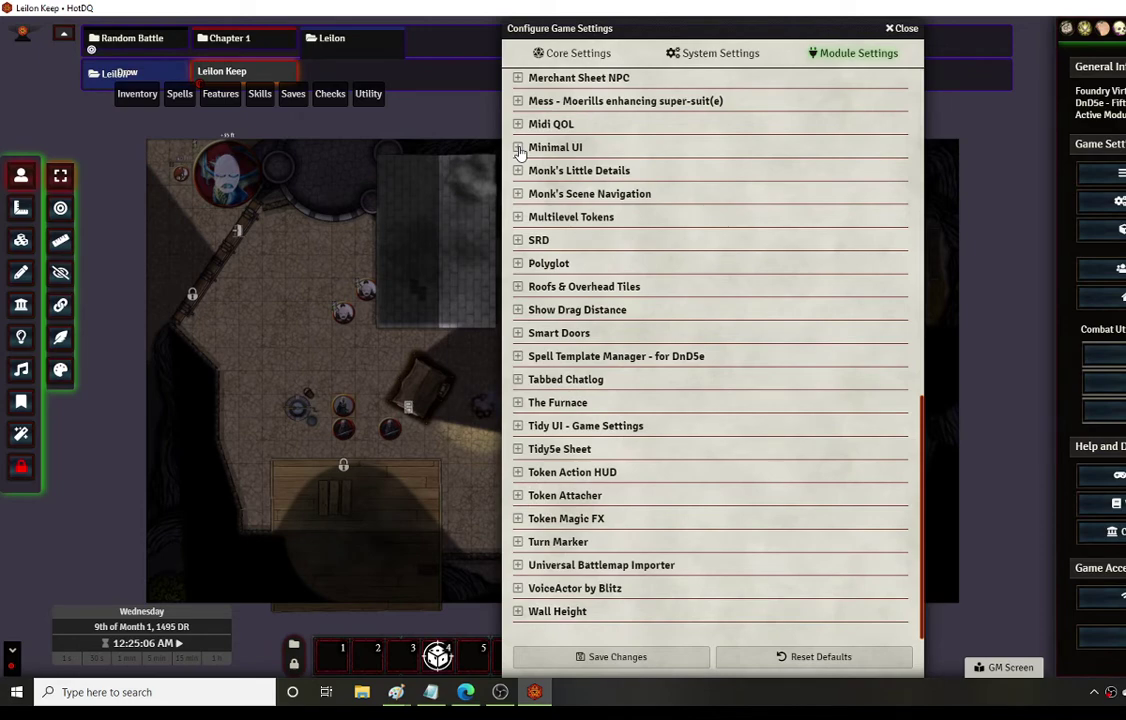
# - Check the Tabbed Chatlog settings, and bring up the chat log's in-character messages beside the open settings
pyautogui.click(519, 380)
pyautogui.click(518, 244)
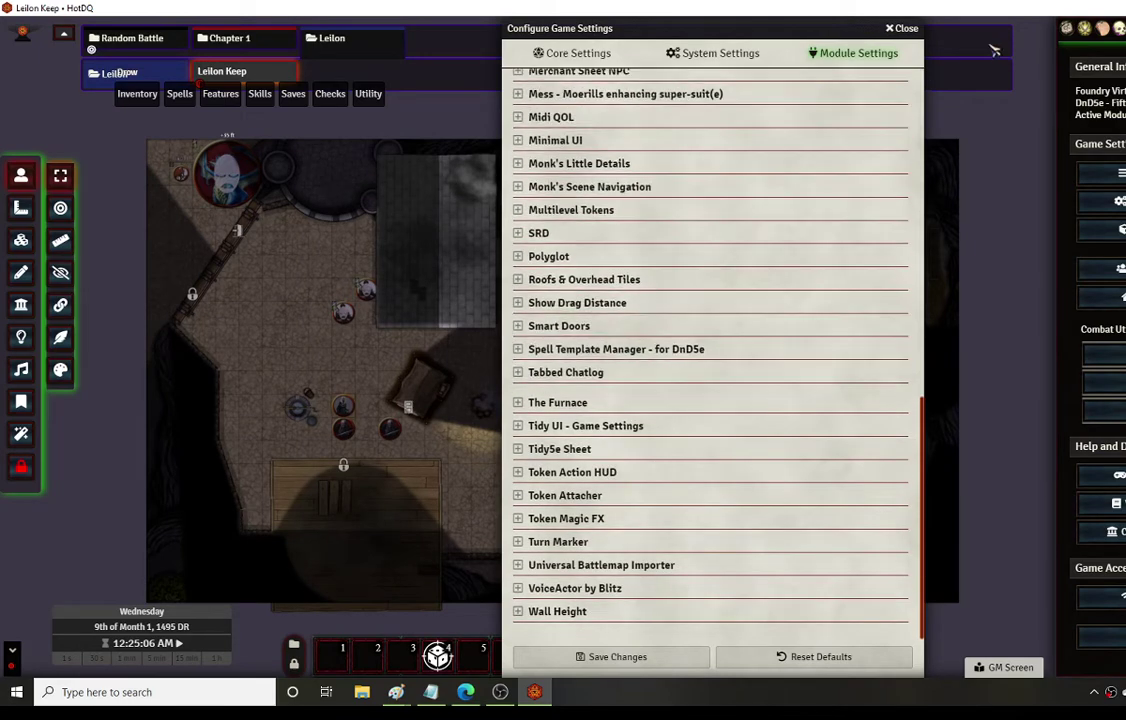
pyautogui.click(1082, 30)
pyautogui.click(1088, 33)
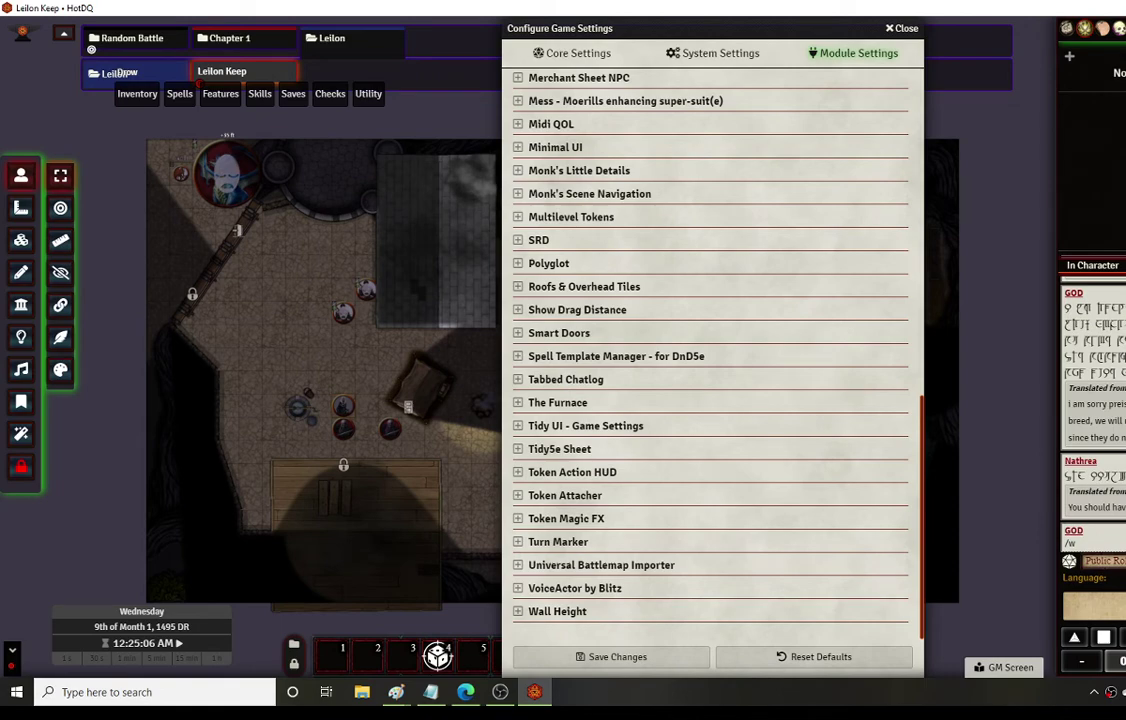
pyautogui.click(1093, 266)
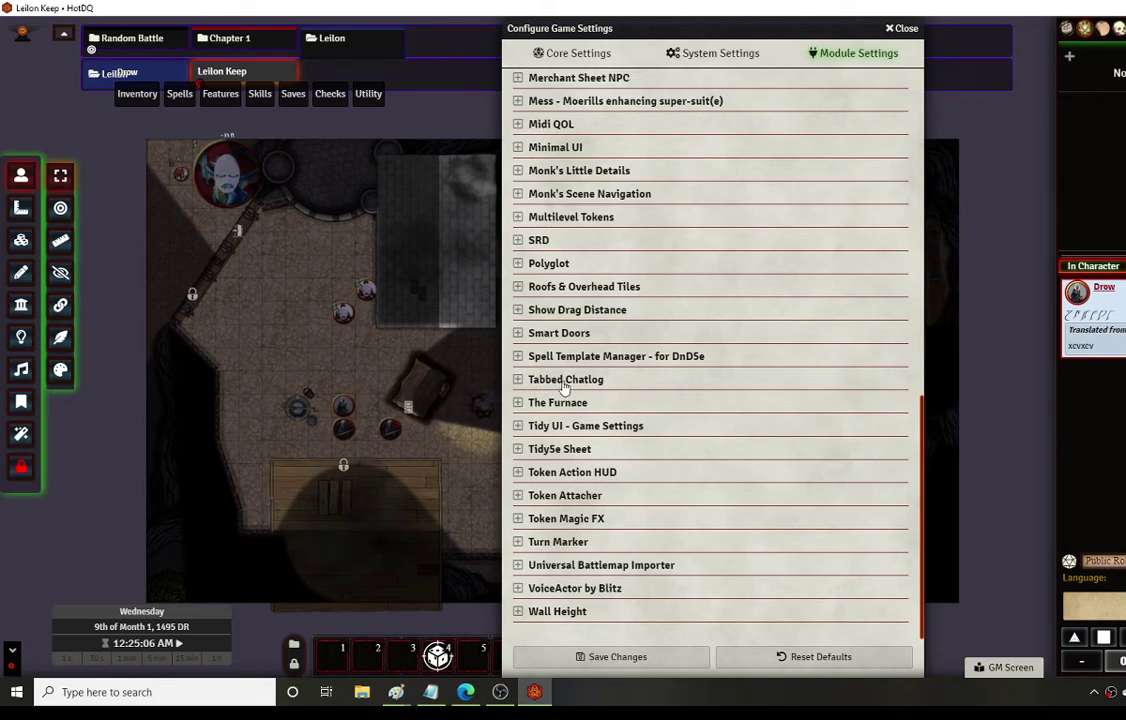
# - Review the options of The Furnace and Tidy UI - Game Settings, collapsing each section again
pyautogui.click(520, 403)
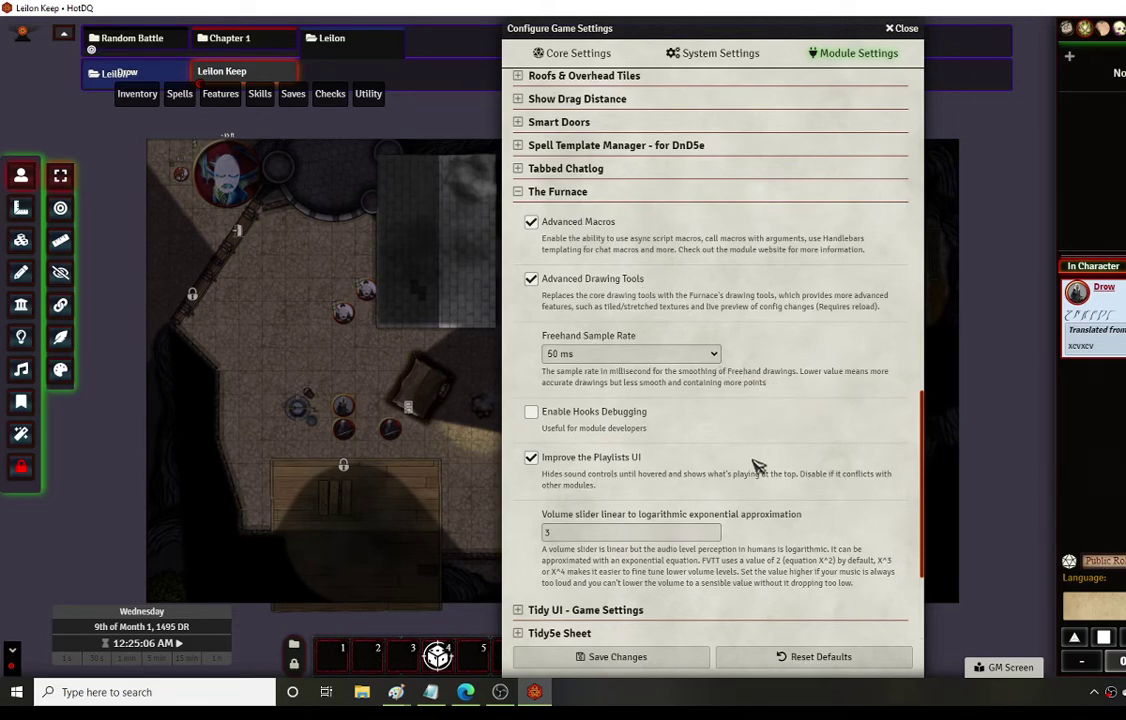
pyautogui.click(518, 192)
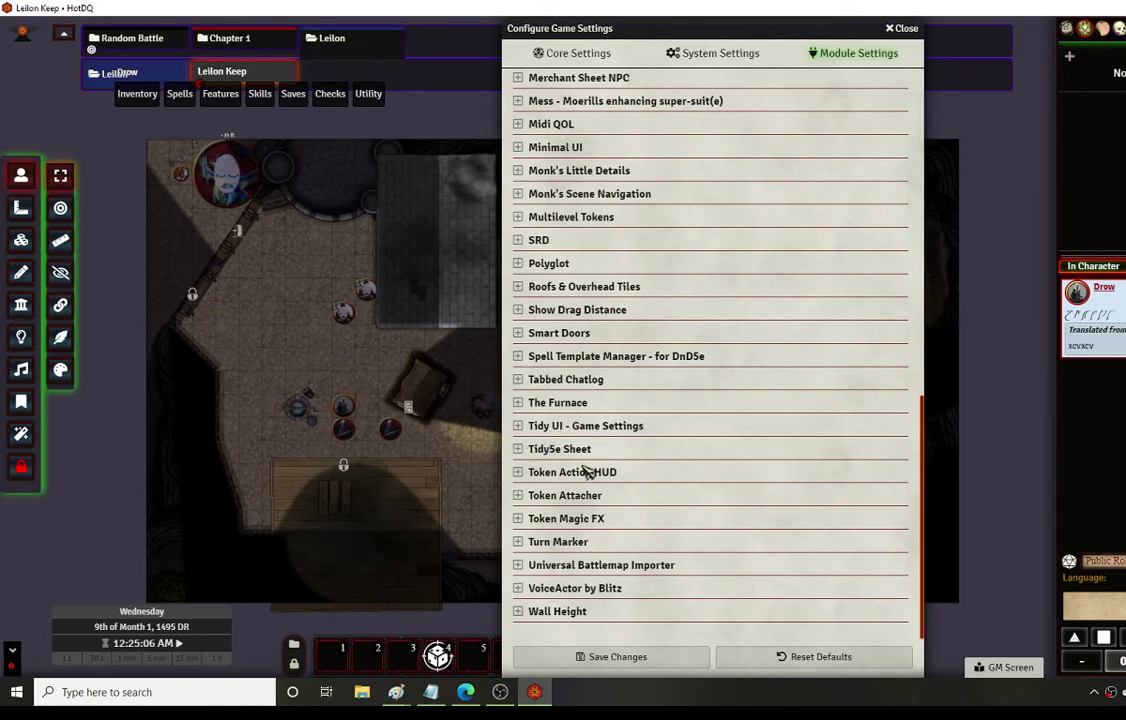
pyautogui.click(519, 430)
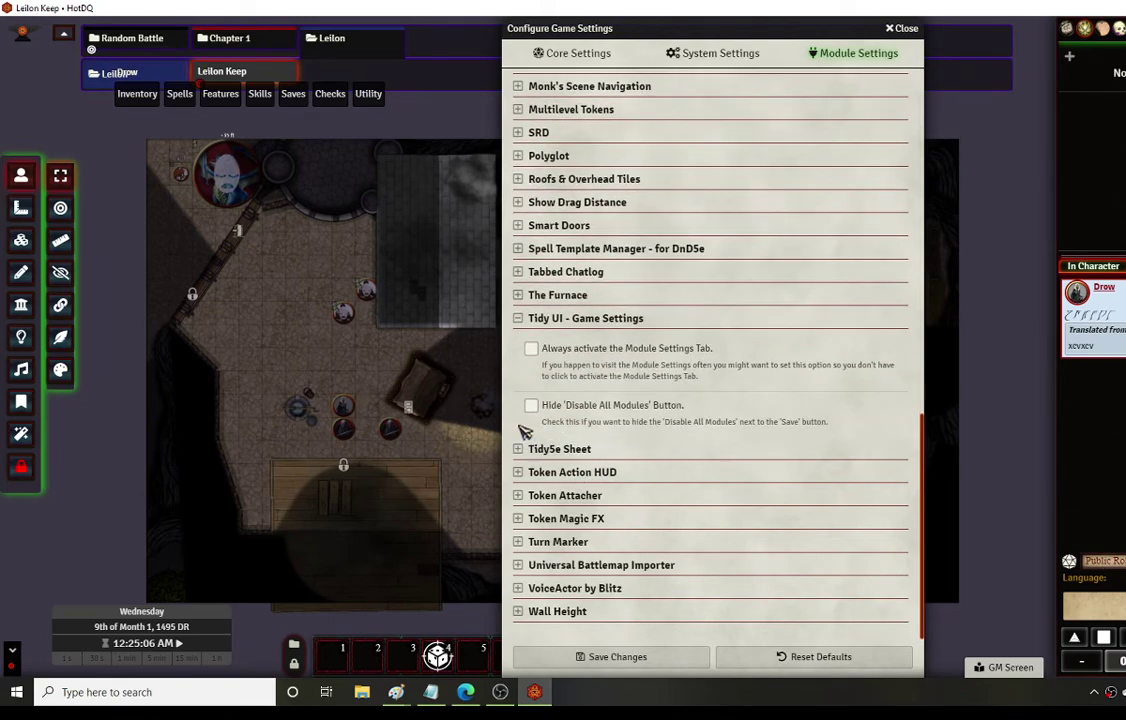
pyautogui.click(519, 320)
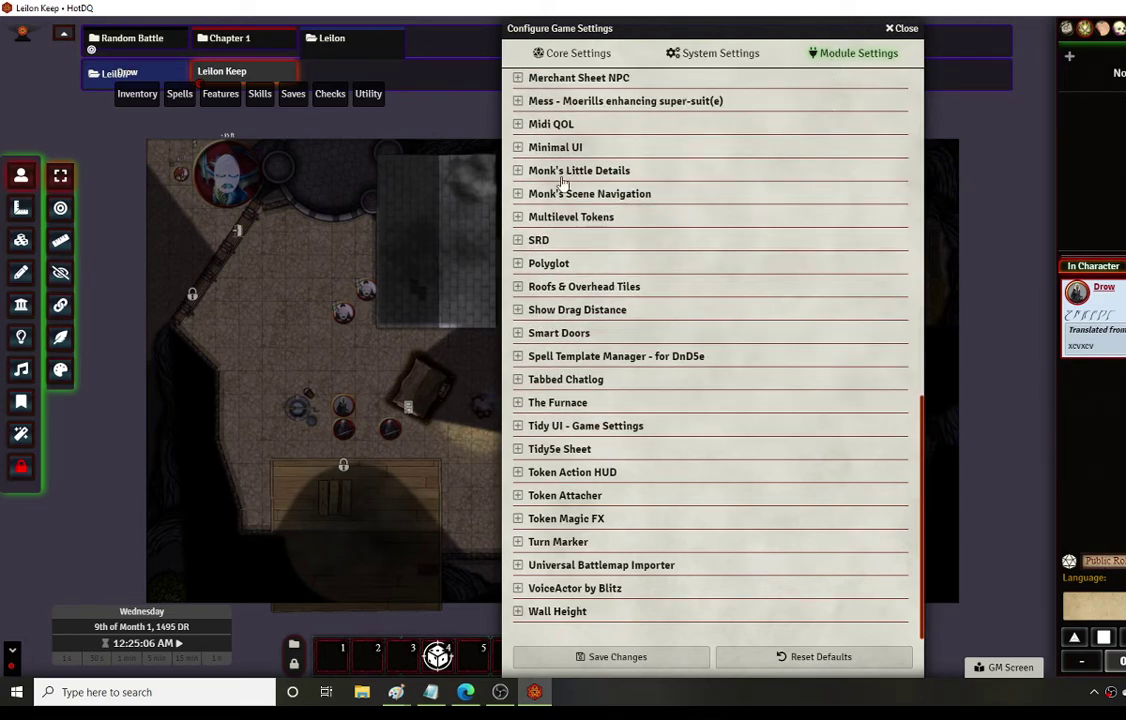
# - Look at the Tidy5e Sheet settings, and select the Drow Elite Warrior token to show its action HUD
pyautogui.click(519, 449)
pyautogui.click(518, 240)
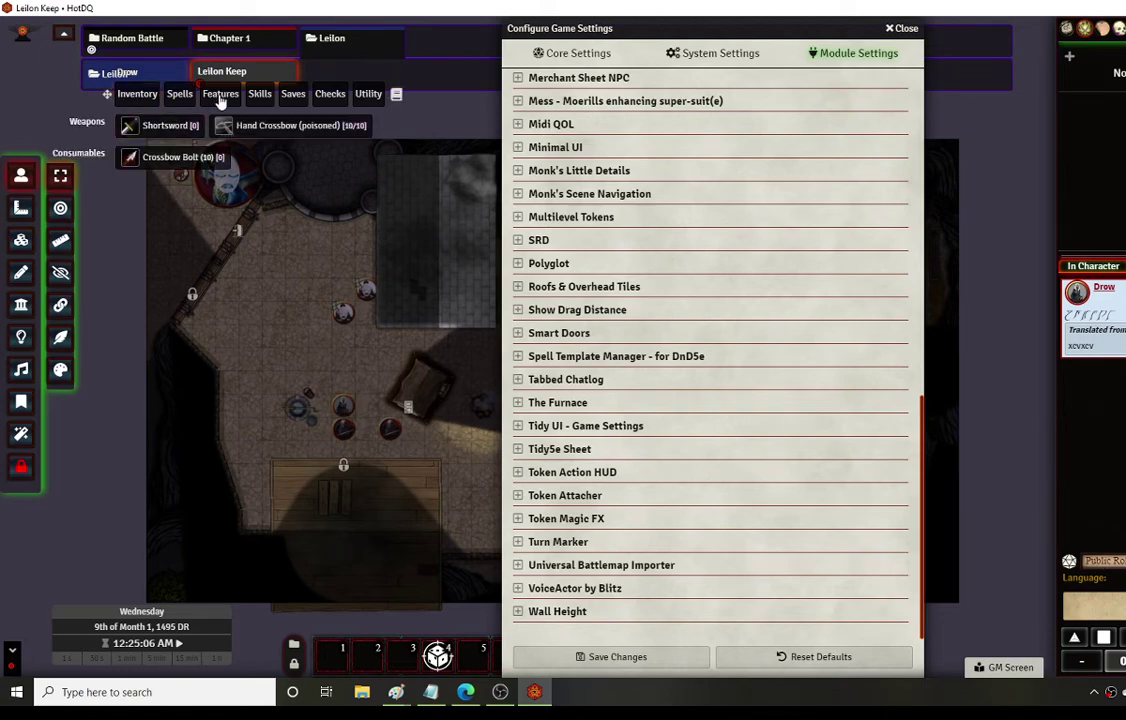
pyautogui.click(480, 425)
pyautogui.click(345, 434)
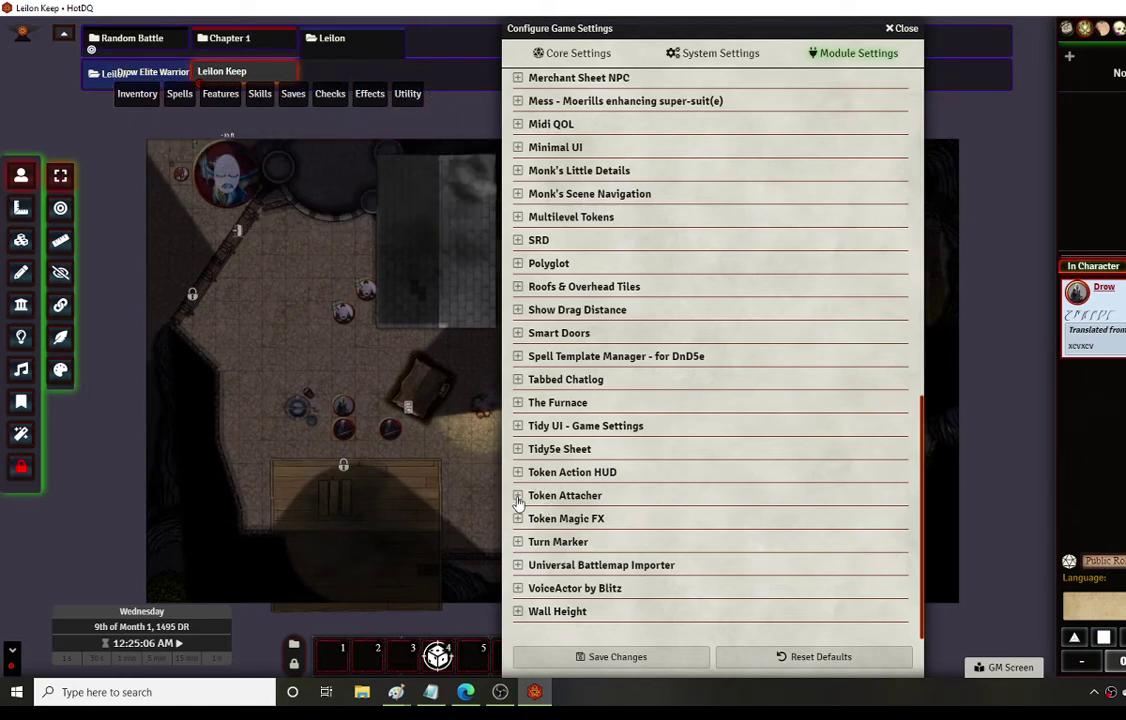
# - Switch to the Road (Night) scene in the Random Battle folder, with the settings window moved aside, and bring its tokens into close view
pyautogui.moveTo(468, 506); pyautogui.dragTo(388, 499)
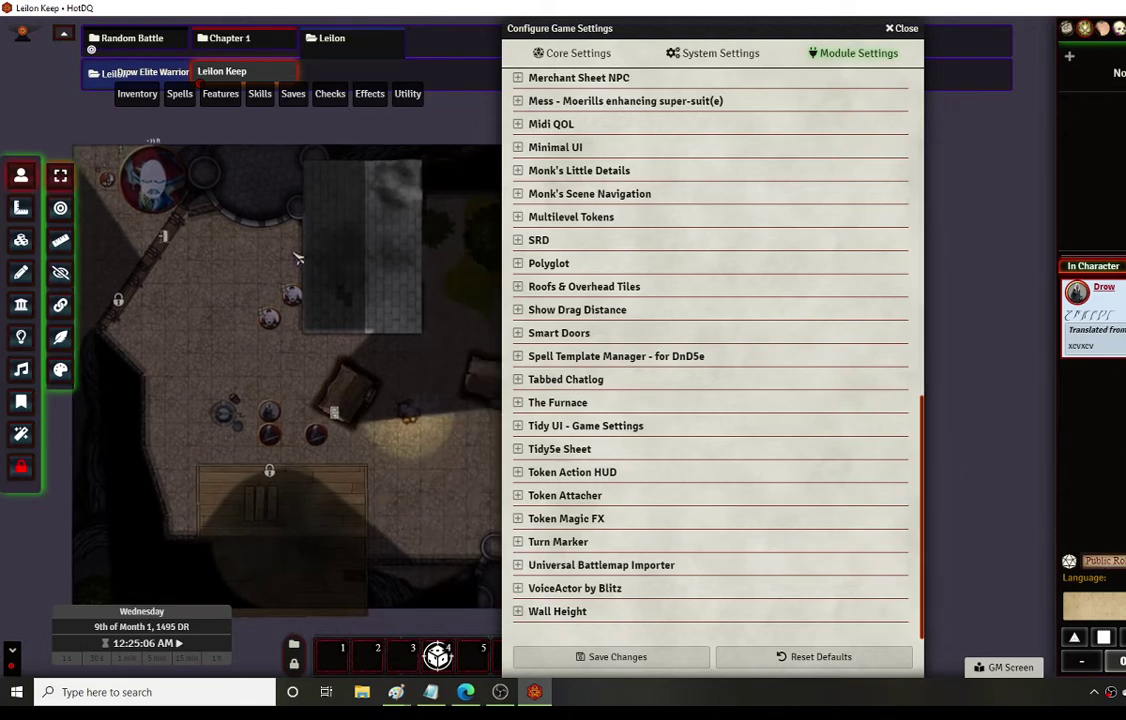
pyautogui.click(158, 46)
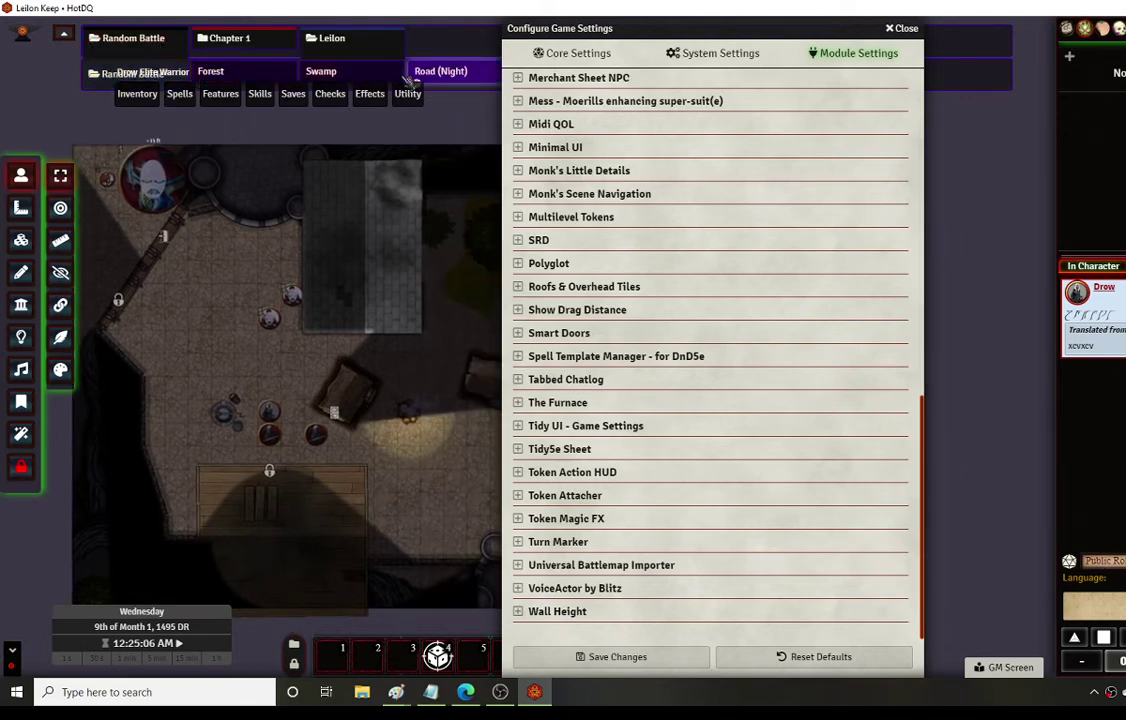
pyautogui.moveTo(607, 30); pyautogui.dragTo(755, 32)
pyautogui.click(466, 72)
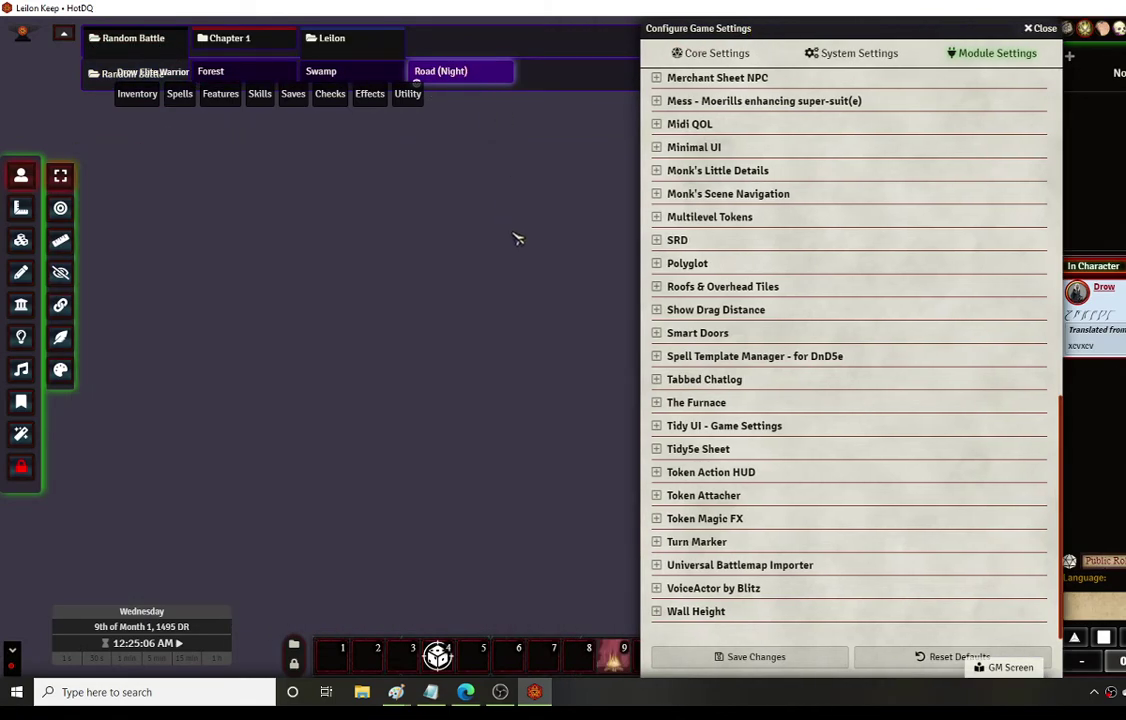
pyautogui.moveTo(884, 28); pyautogui.dragTo(1043, 28)
pyautogui.moveTo(772, 496); pyautogui.dragTo(729, 284)
pyautogui.scroll(10, 740, 417)
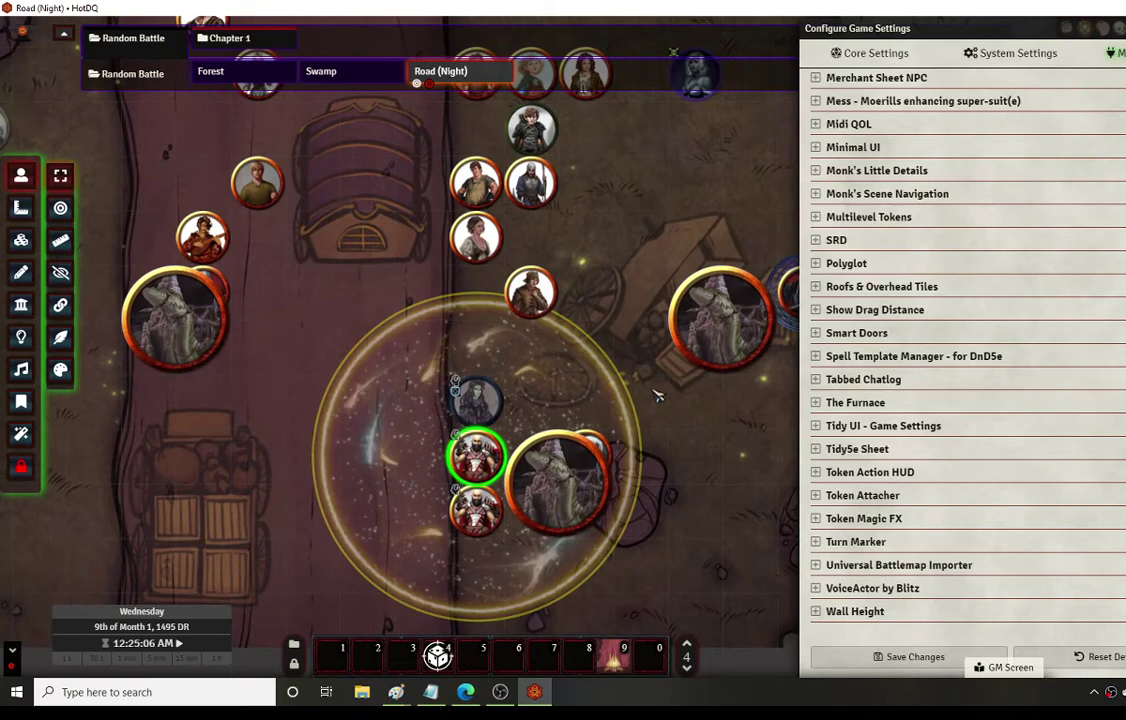
# - Select the Bors token with the attached sparkling circle and move it around the road, ending over the crates of the lower wagon
pyautogui.click(472, 466)
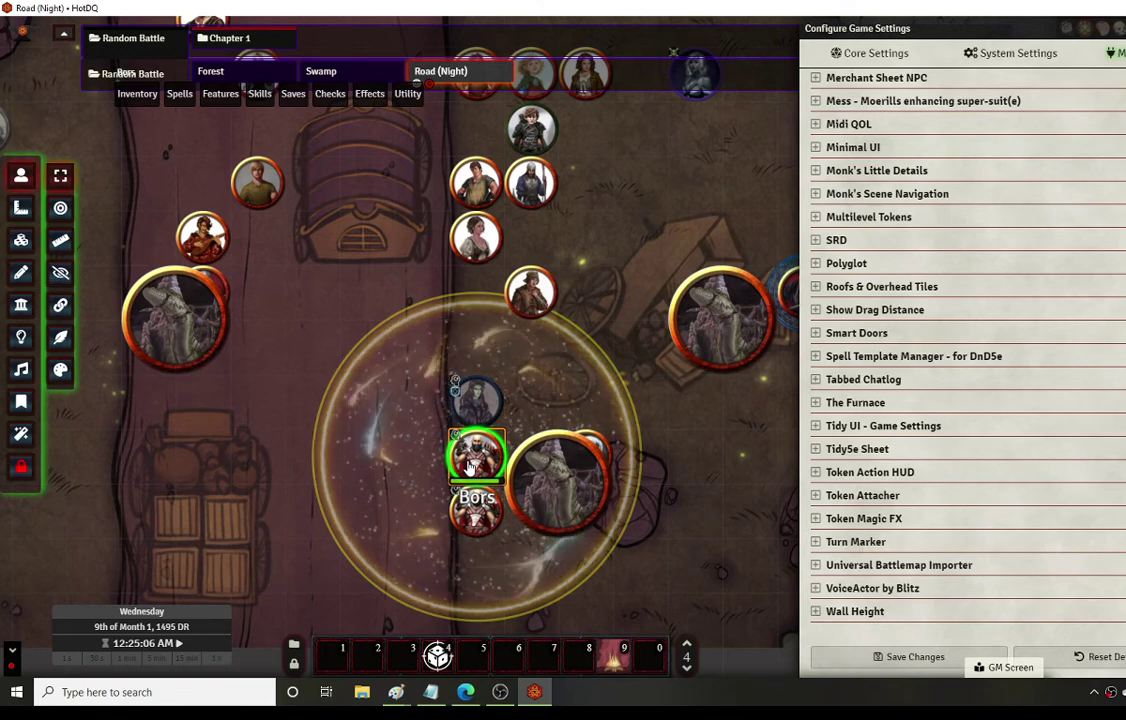
pyautogui.press('Left')
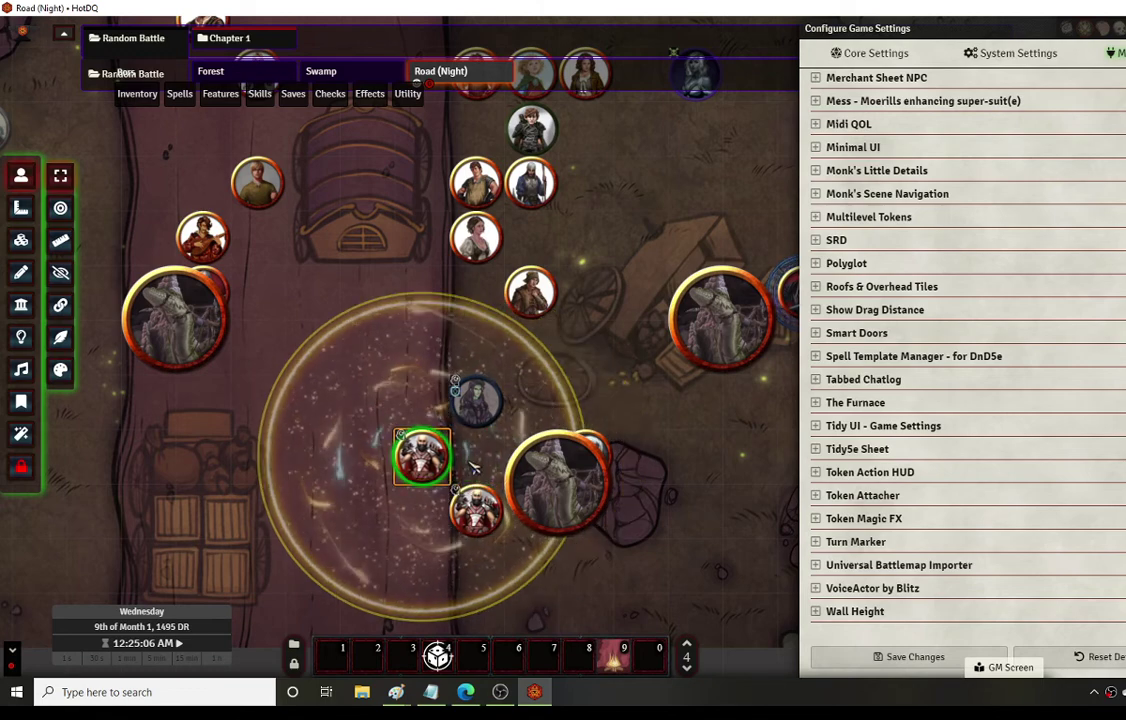
pyautogui.press('Left')
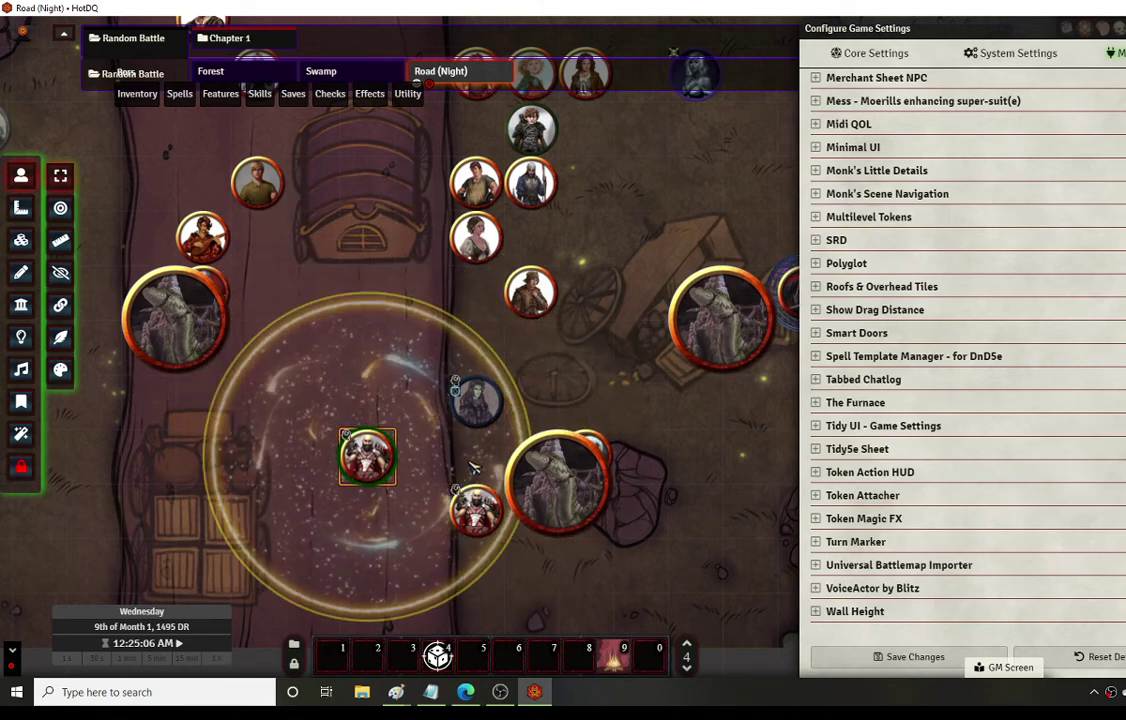
pyautogui.press('Up')
pyautogui.press('Left')
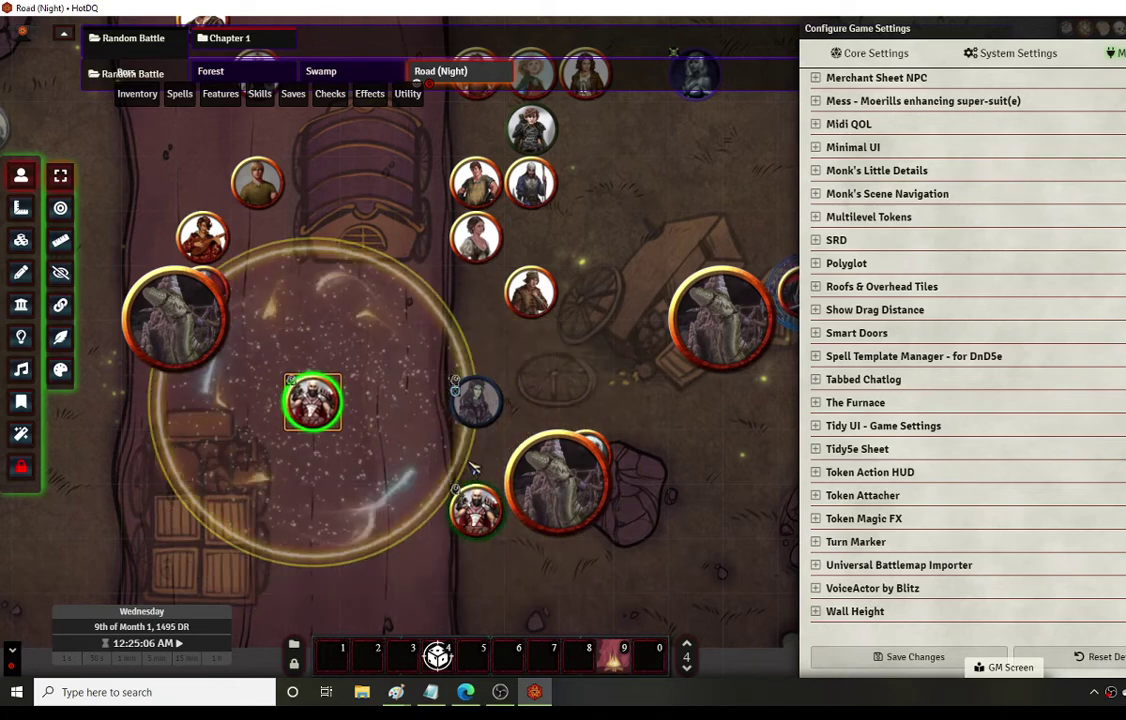
pyautogui.press('Right')
pyautogui.press('Up')
pyautogui.press('Right')
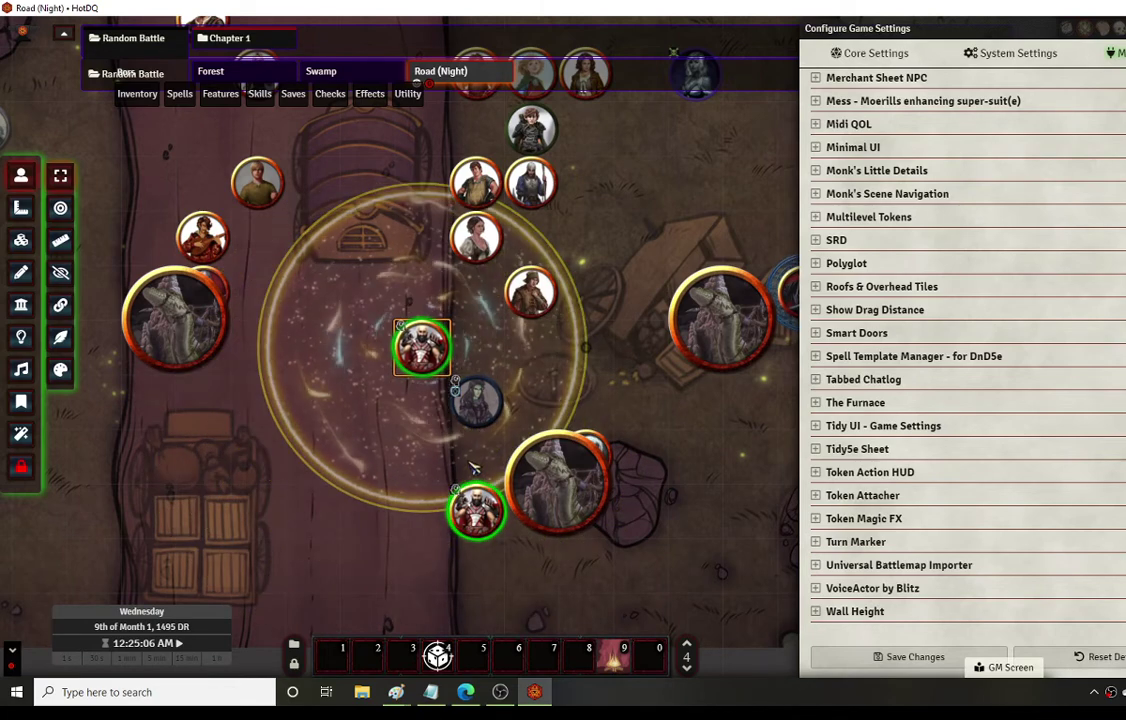
pyautogui.press('Left')
pyautogui.press('Down')
pyautogui.press('Down')
pyautogui.press('Right')
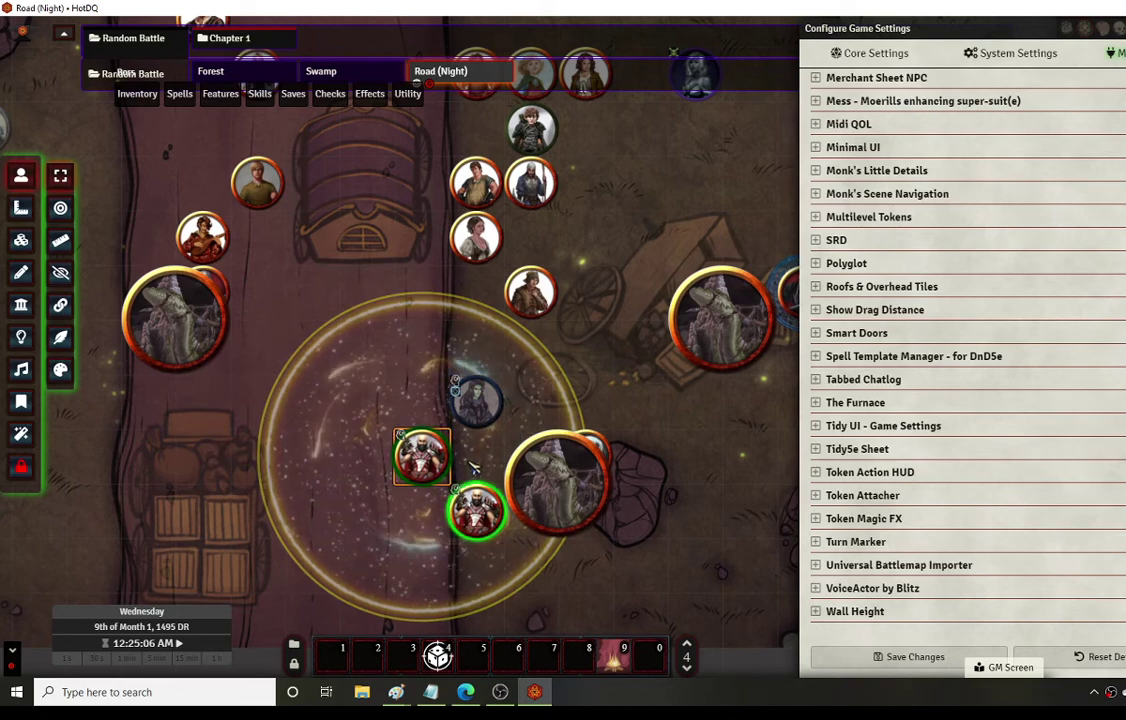
pyautogui.press('Right')
pyautogui.press('Left')
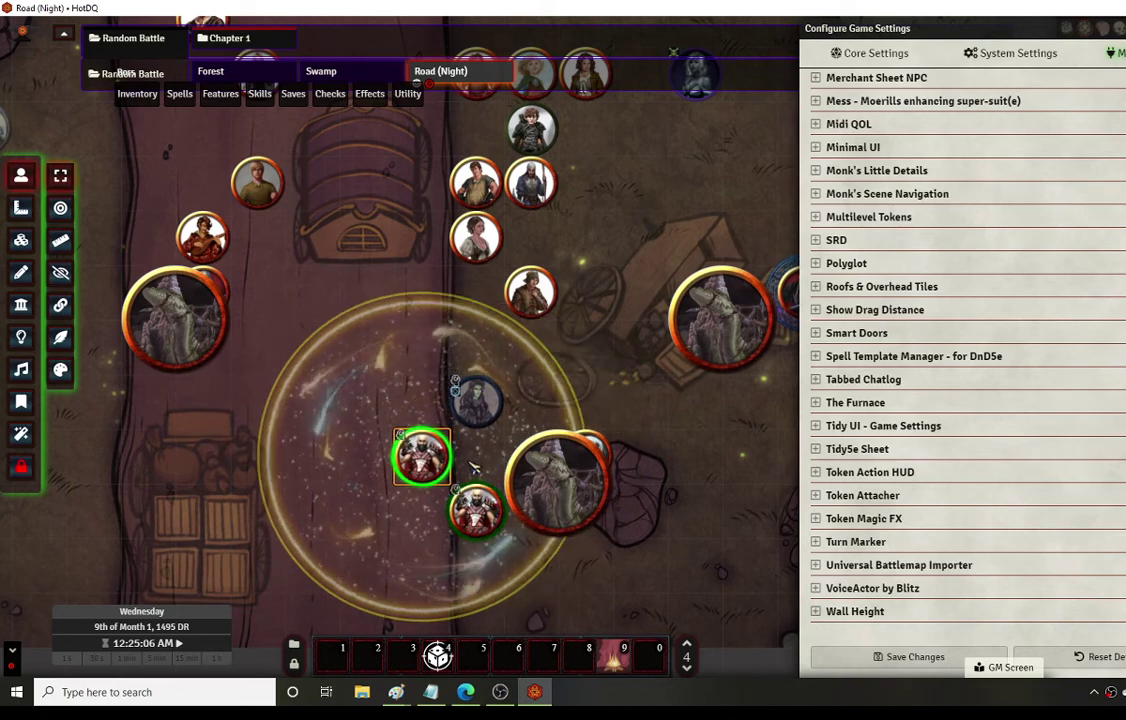
pyautogui.press('Left')
pyautogui.press('Left')
pyautogui.press('Left')
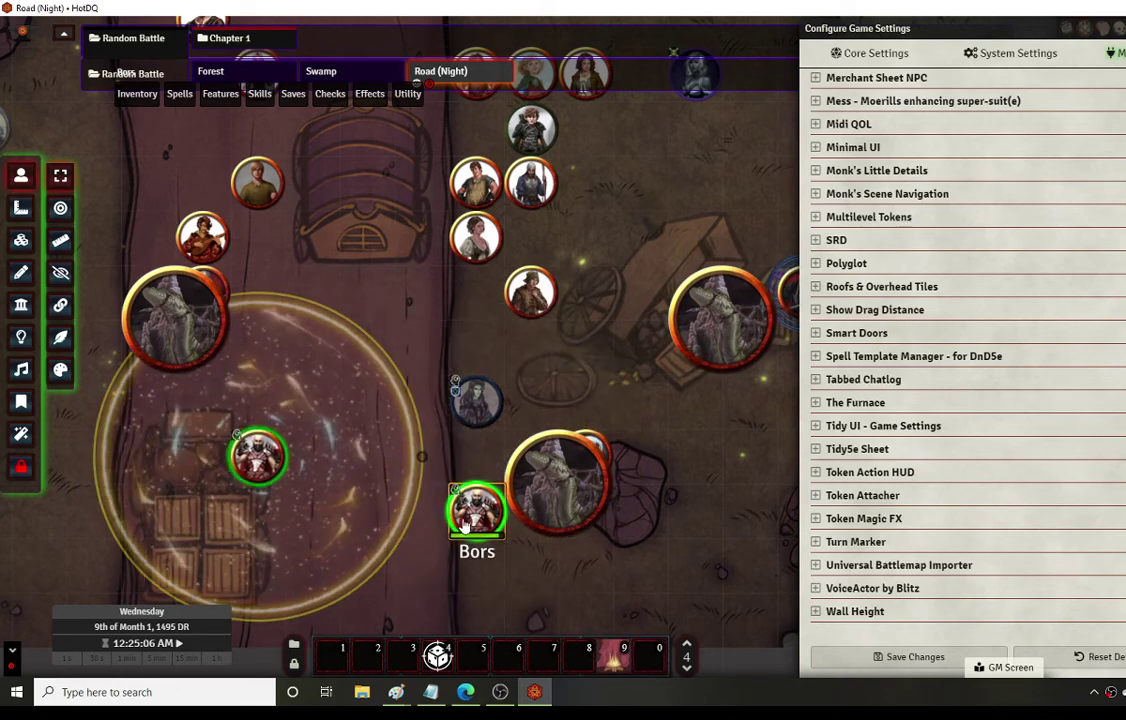
# - Delete the duplicate Bors token near the statue, and move the remaining one four squares right to the road's edge
pyautogui.press('Delete')
pyautogui.click(256, 468)
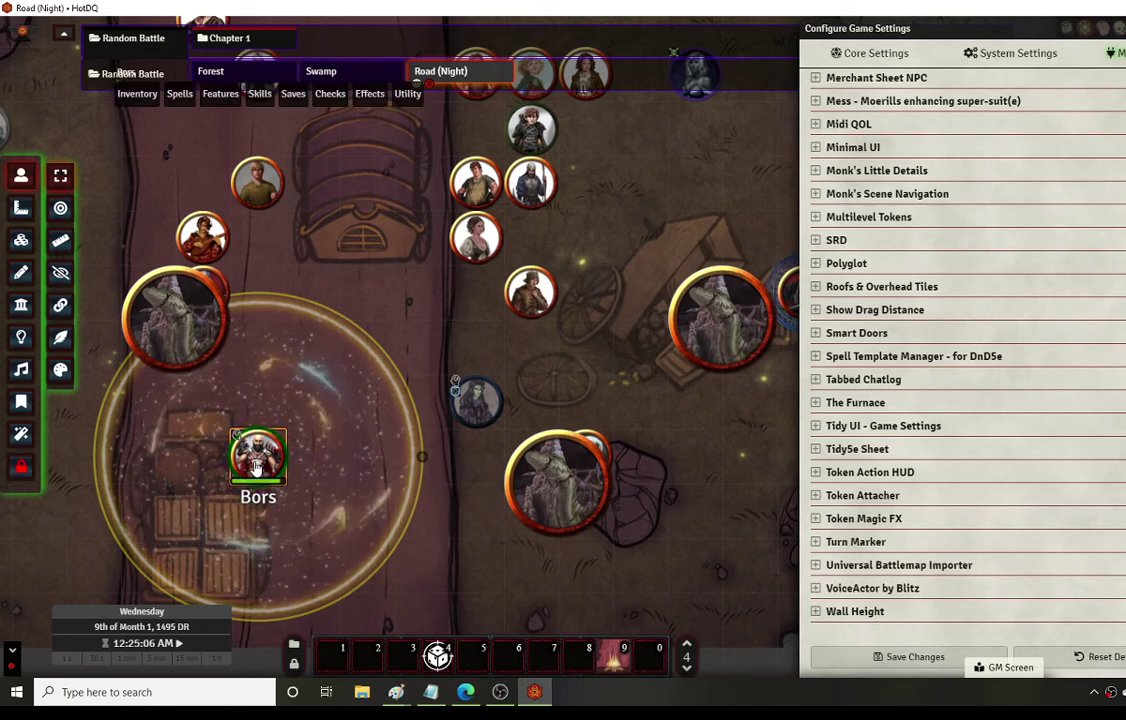
pyautogui.press('Right')
pyautogui.press('Right')
pyautogui.press('Right')
pyautogui.press('Right')
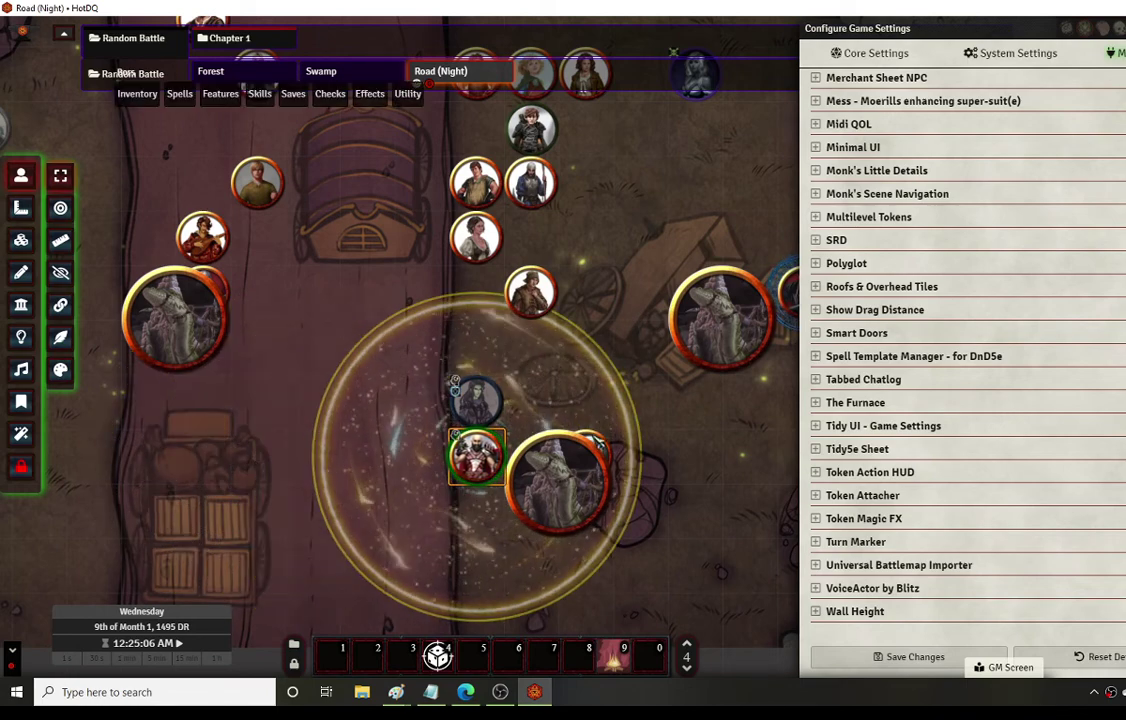
# - Glance over the Token Magic FX settings, and cast Fire Shield at 4th level with the Nasir token on the grass
pyautogui.click(817, 520)
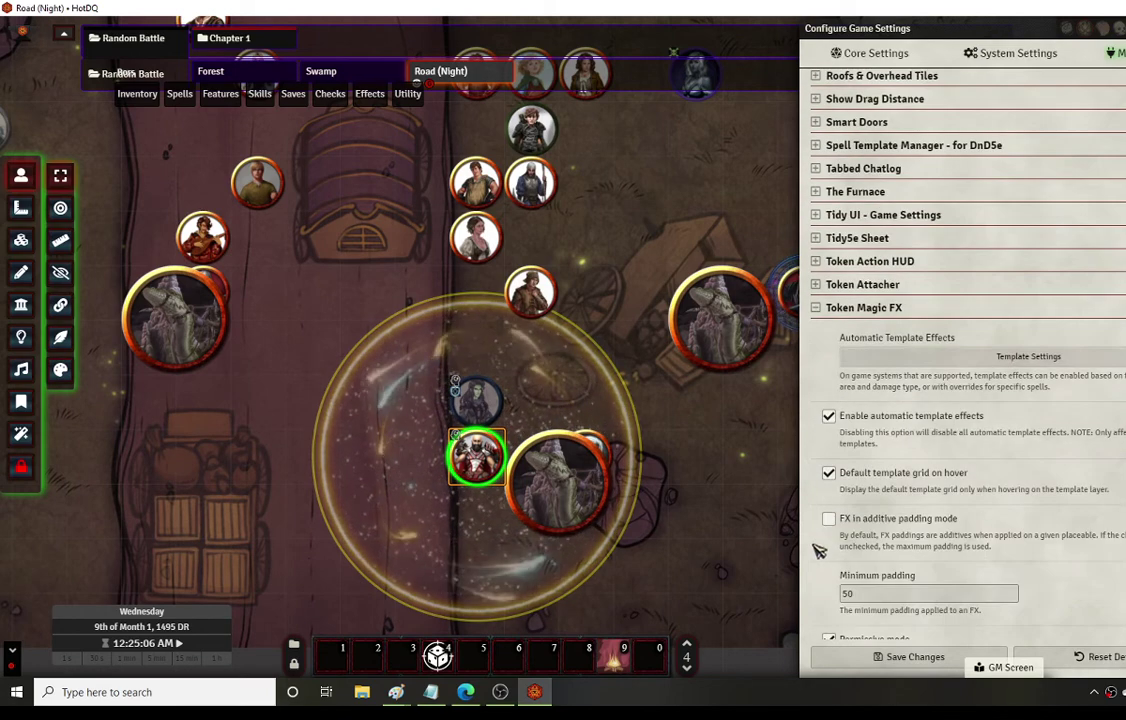
pyautogui.click(820, 316)
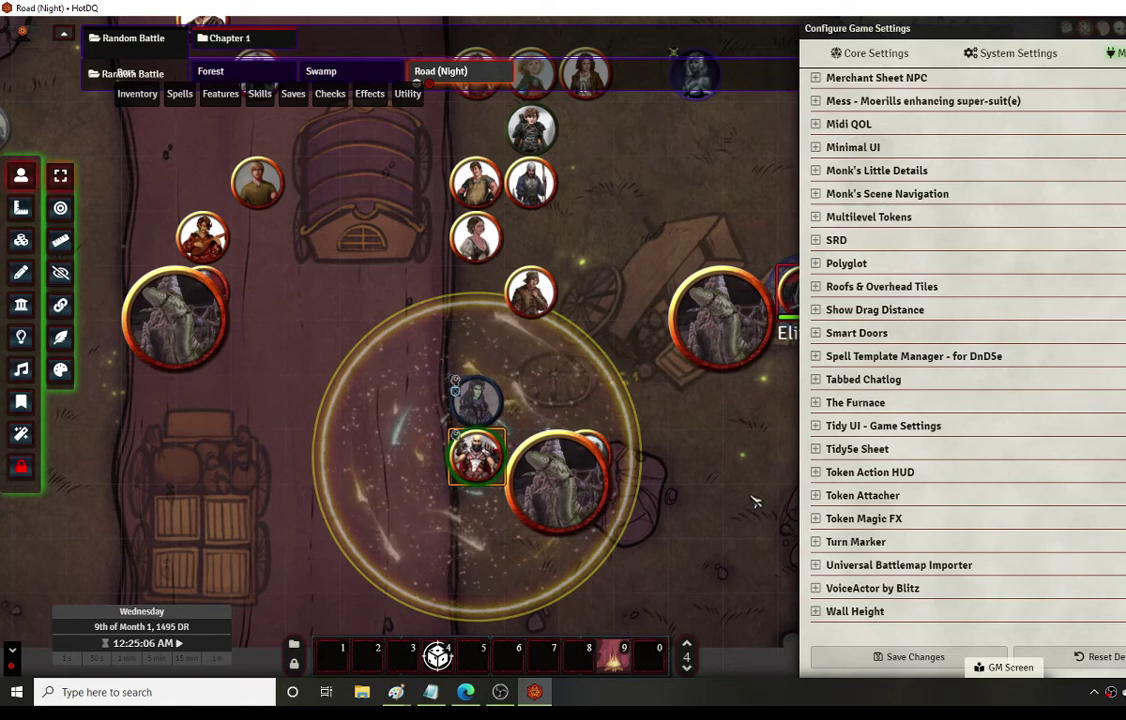
pyautogui.moveTo(388, 318); pyautogui.dragTo(602, 452)
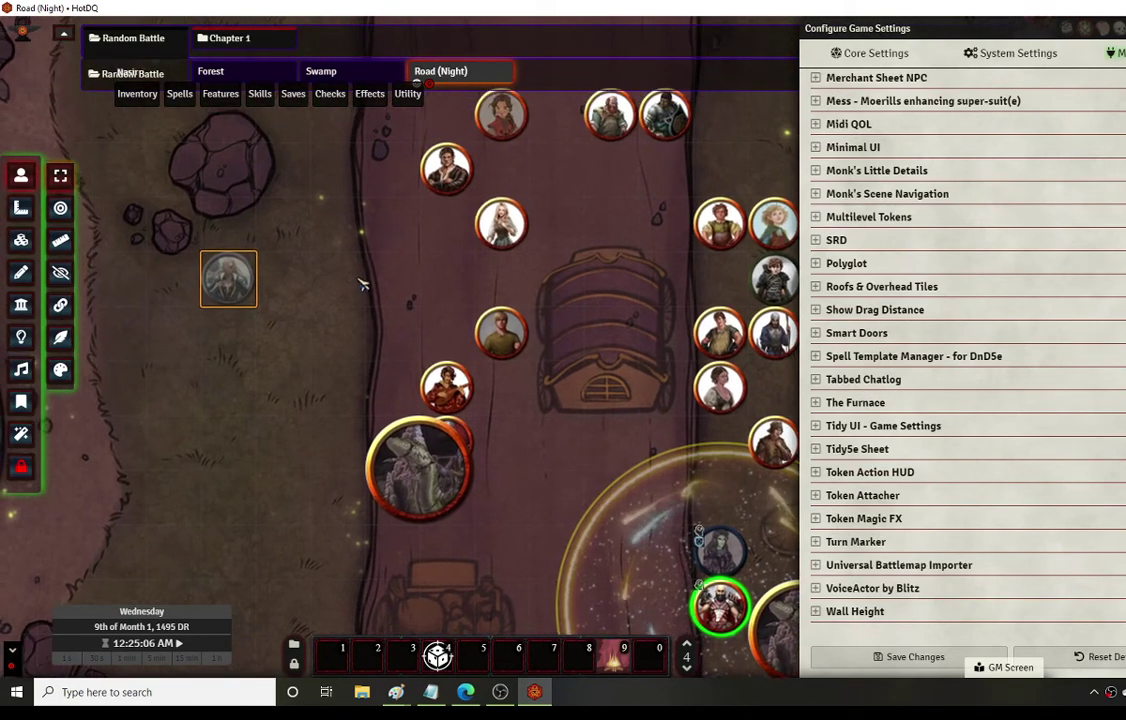
pyautogui.moveTo(176, 98)
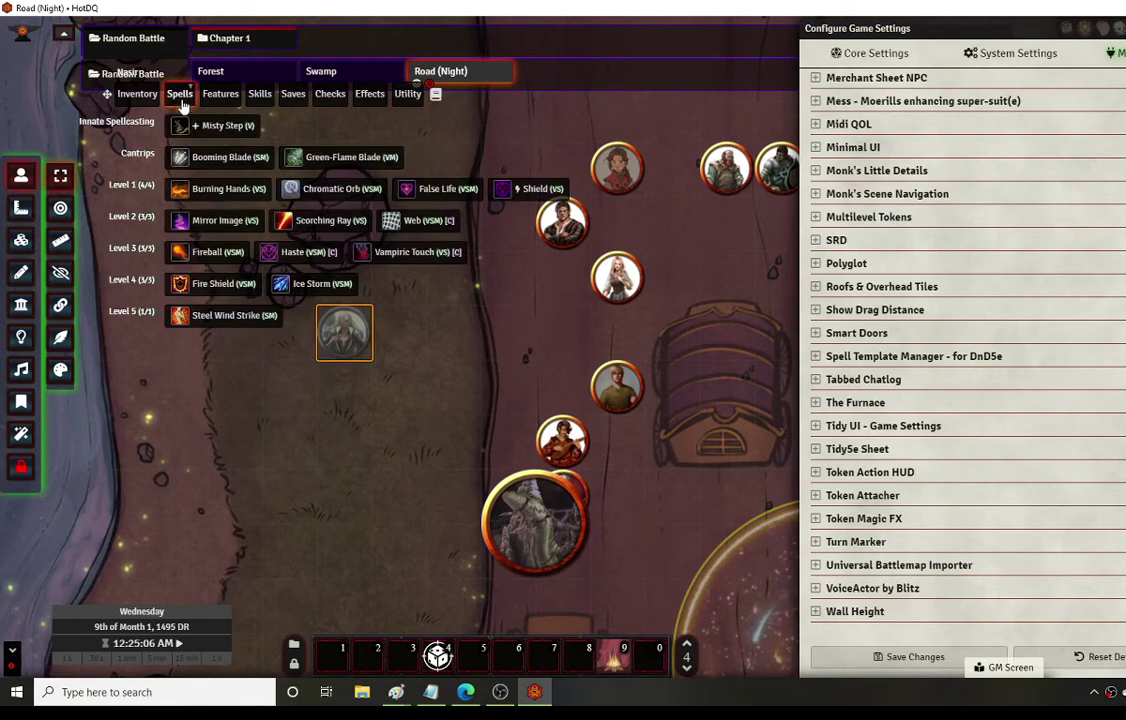
pyautogui.click(210, 287)
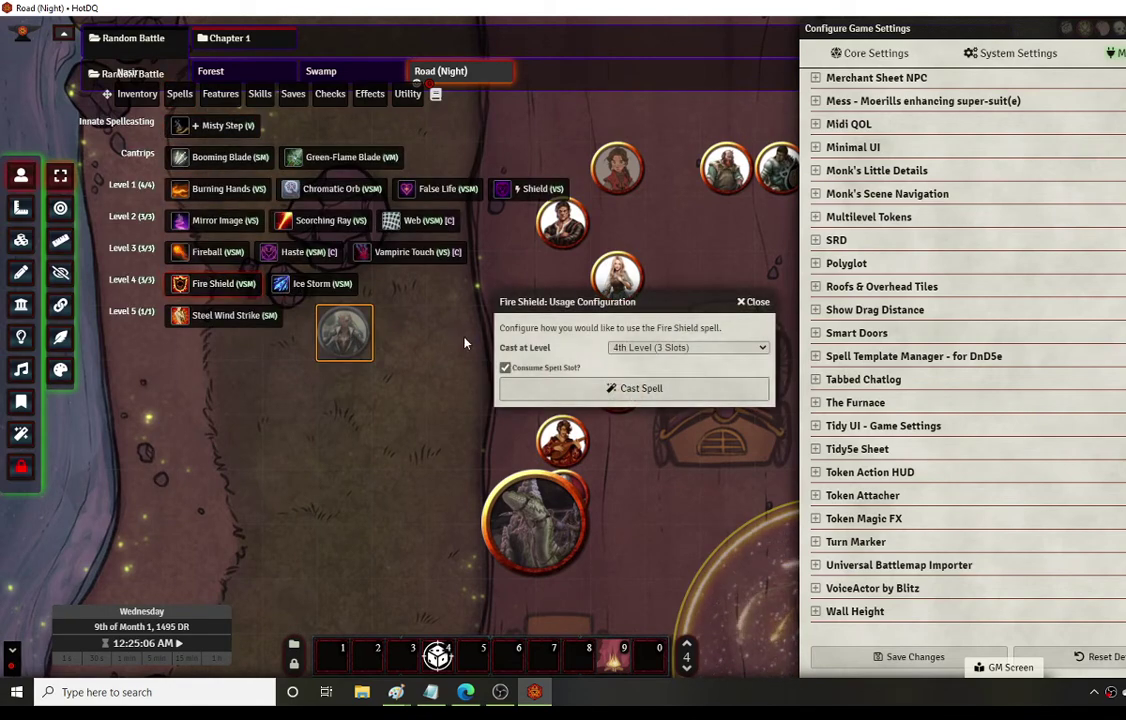
pyautogui.click(597, 392)
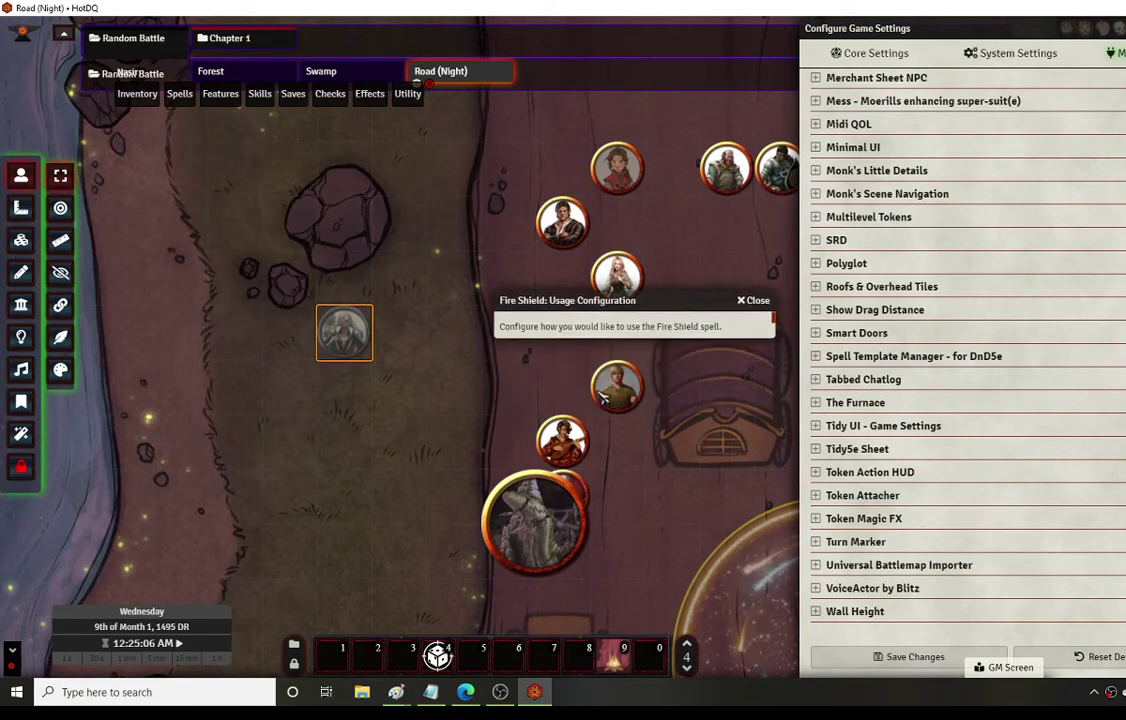
pyautogui.click(565, 366)
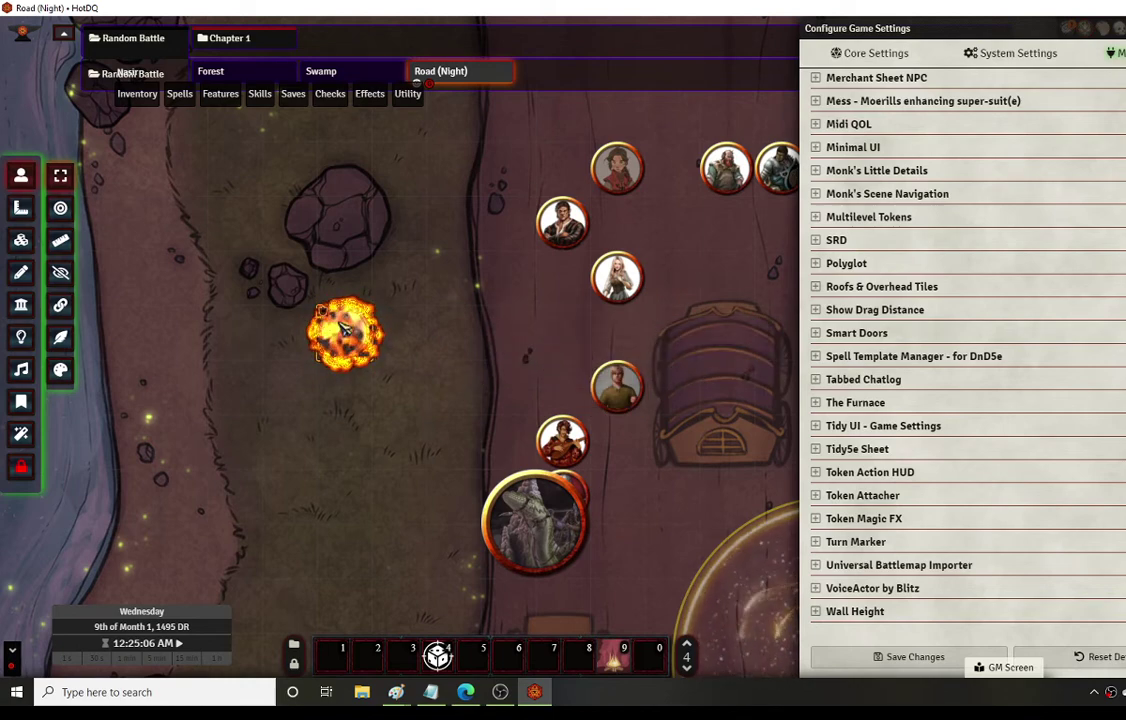
# - Move the flaming Nasir token about the grass beside the rocks, and return it to its starting square
pyautogui.rightClick(375, 315)
pyautogui.rightClick(351, 343)
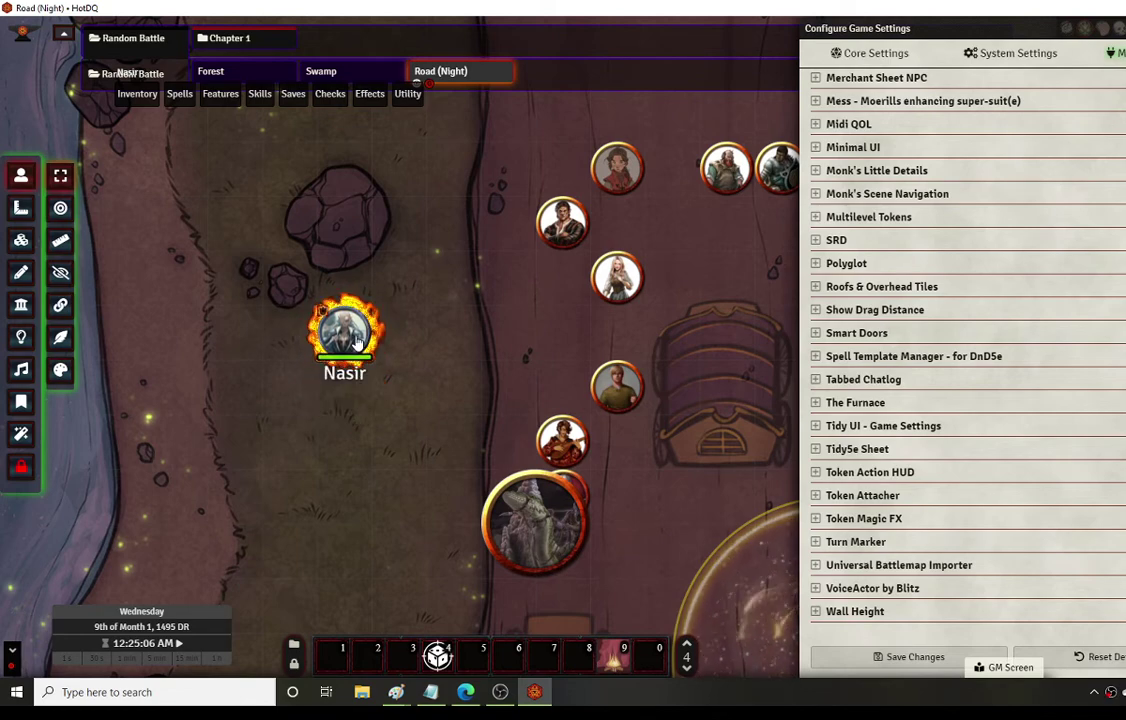
pyautogui.press('Right')
pyautogui.press('Right')
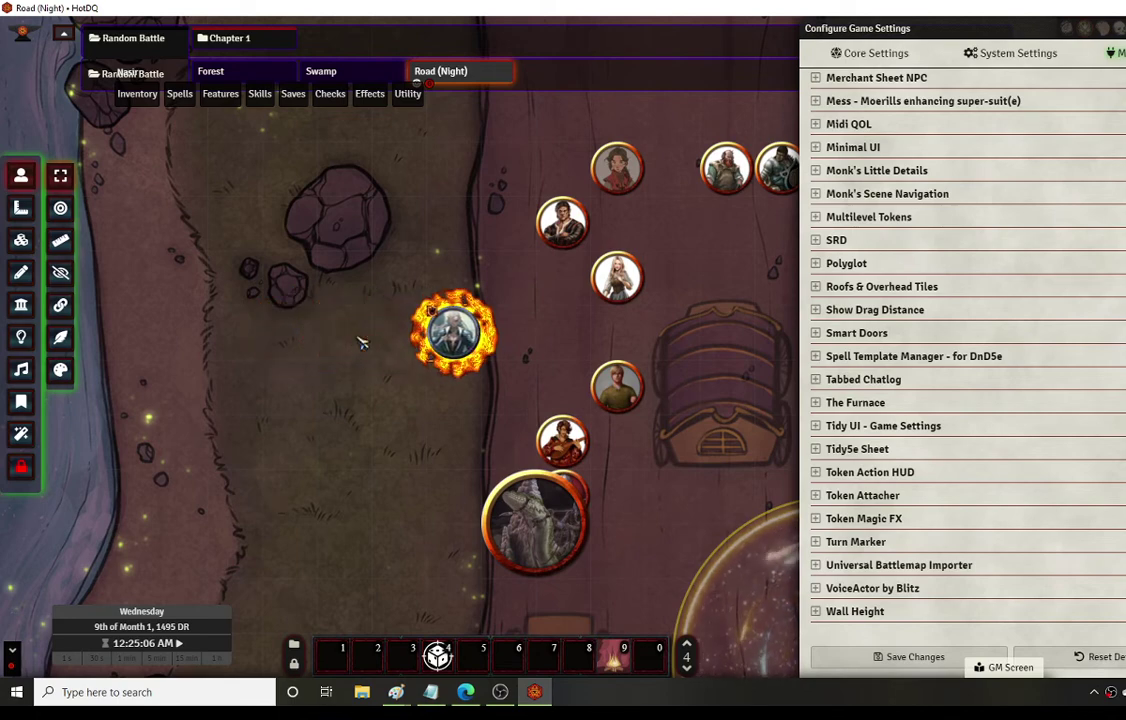
pyautogui.press('Up')
pyautogui.press('Up')
pyautogui.press('Up')
pyautogui.press('Left')
pyautogui.press('Left')
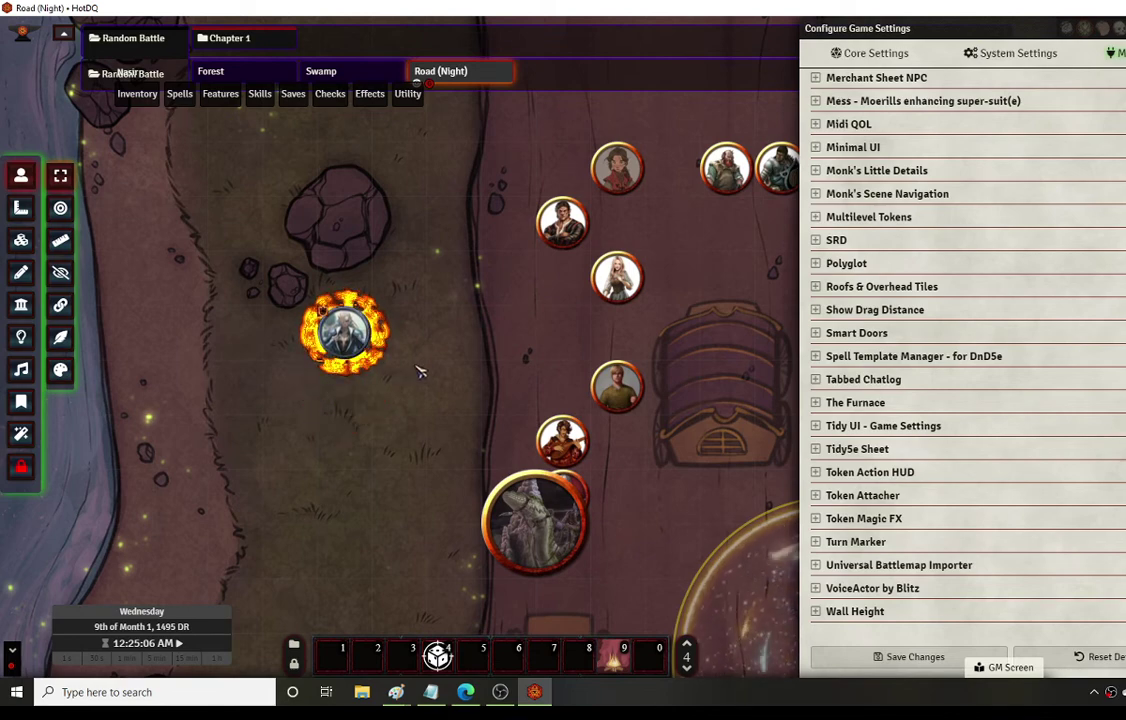
# - Show the Nasir token's HUD, switch the macro hotbar to page 1, and run the slot 9 macro to remove the fire effect
pyautogui.rightClick(372, 345)
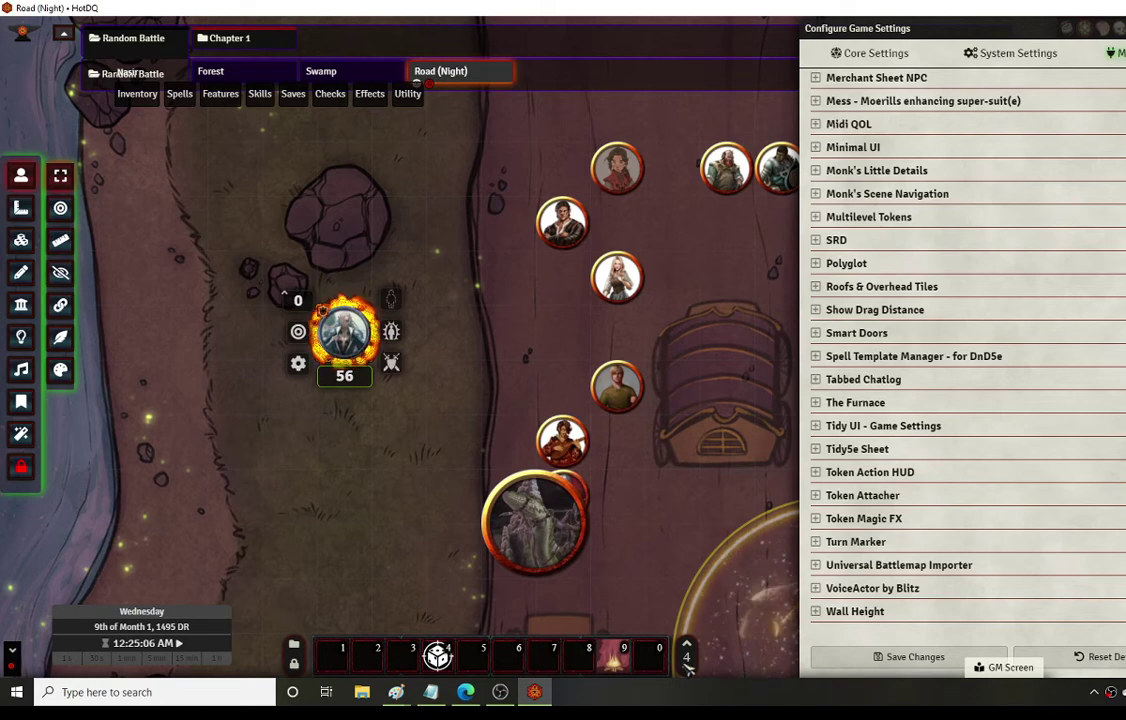
pyautogui.click(687, 643)
pyautogui.click(687, 643)
pyautogui.click(616, 655)
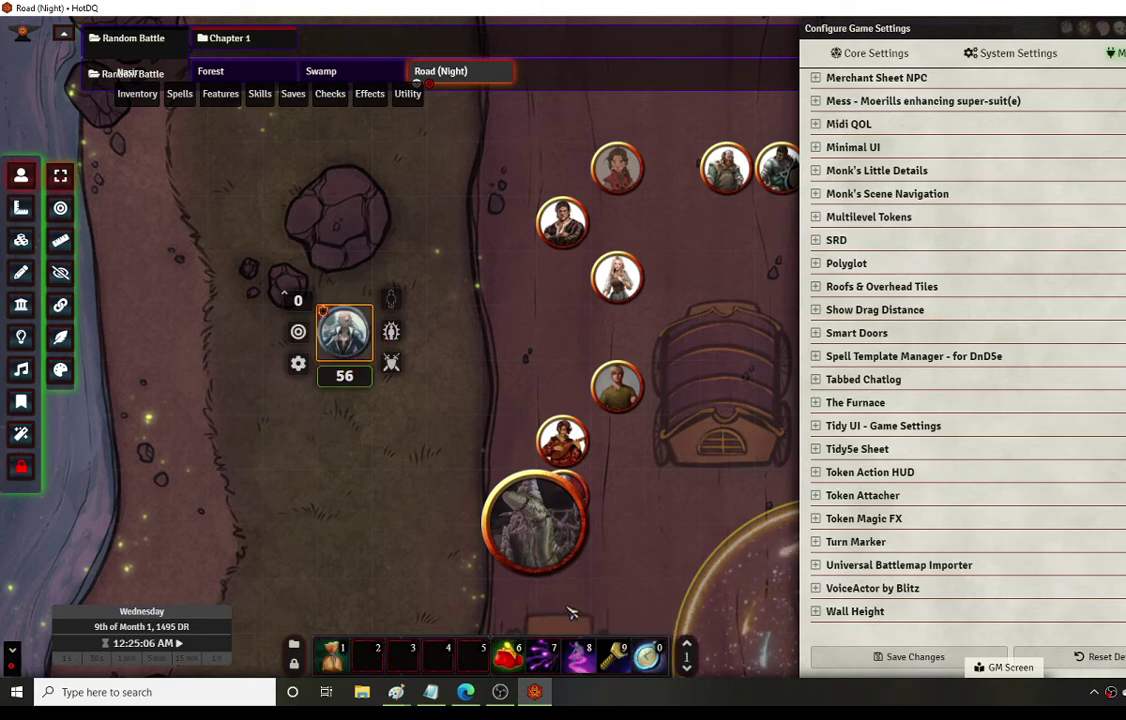
# - Expand the Turn Marker settings, and move the settings window aside to show the marker around the Elite Warrior token
pyautogui.click(829, 542)
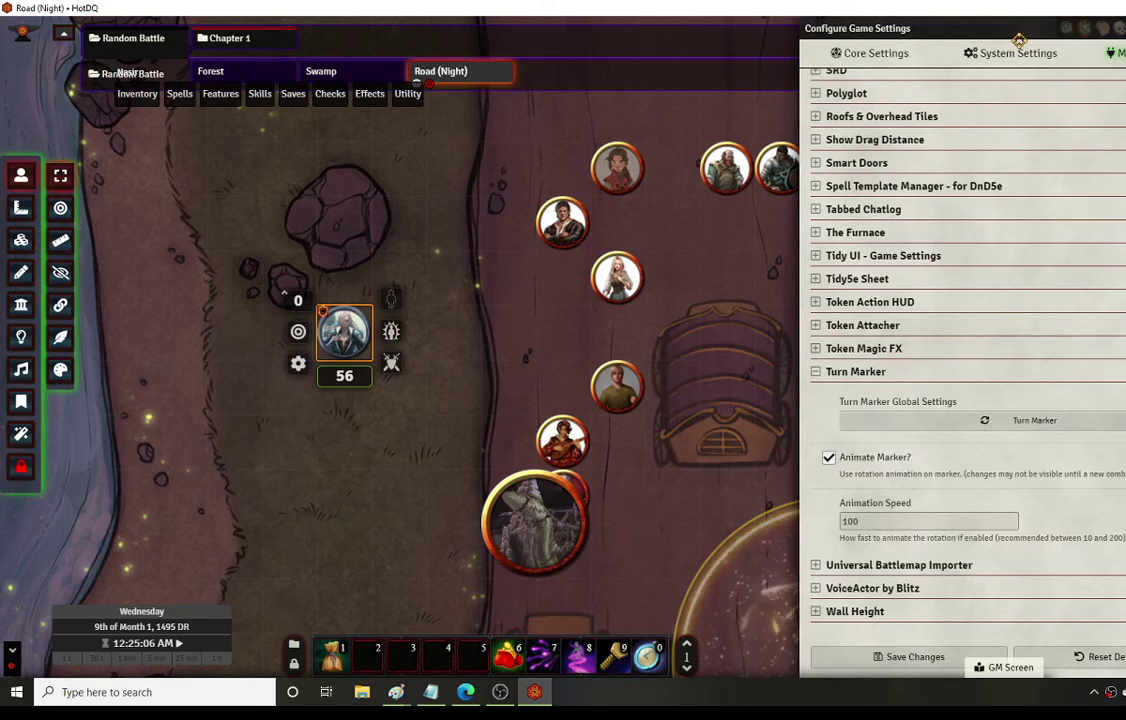
pyautogui.moveTo(893, 28); pyautogui.dragTo(213, 28)
pyautogui.scroll(-6, 691, 215)
pyautogui.moveTo(1010, 462); pyautogui.dragTo(782, 407)
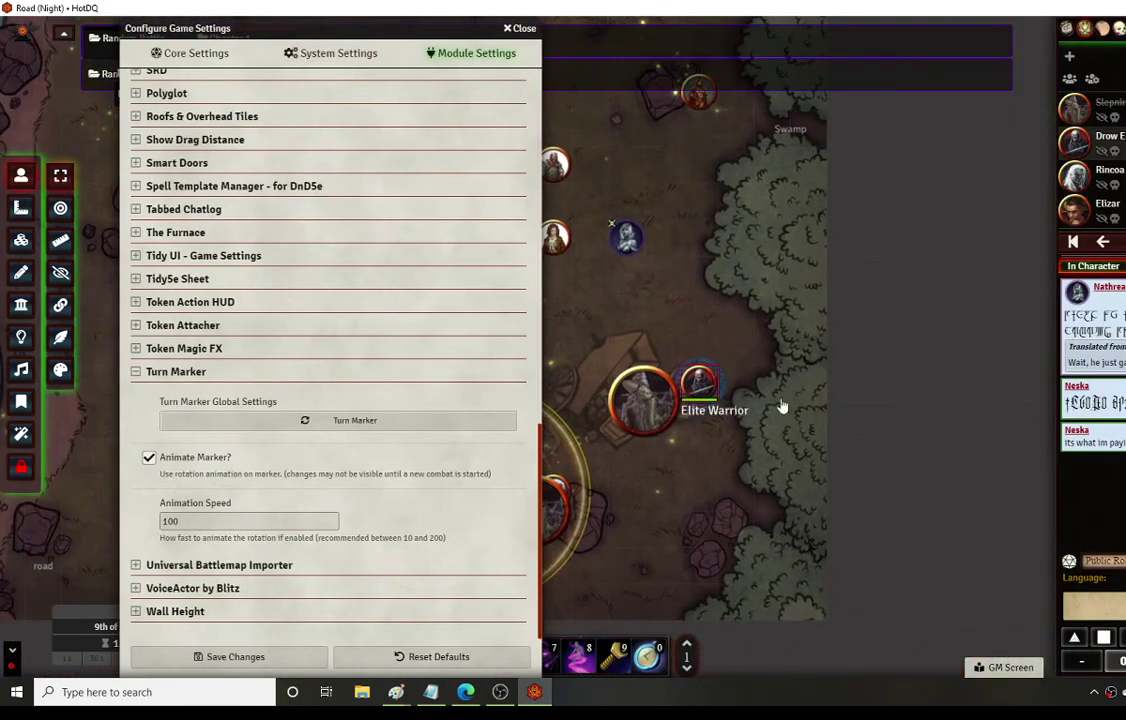
pyautogui.scroll(12, 782, 407)
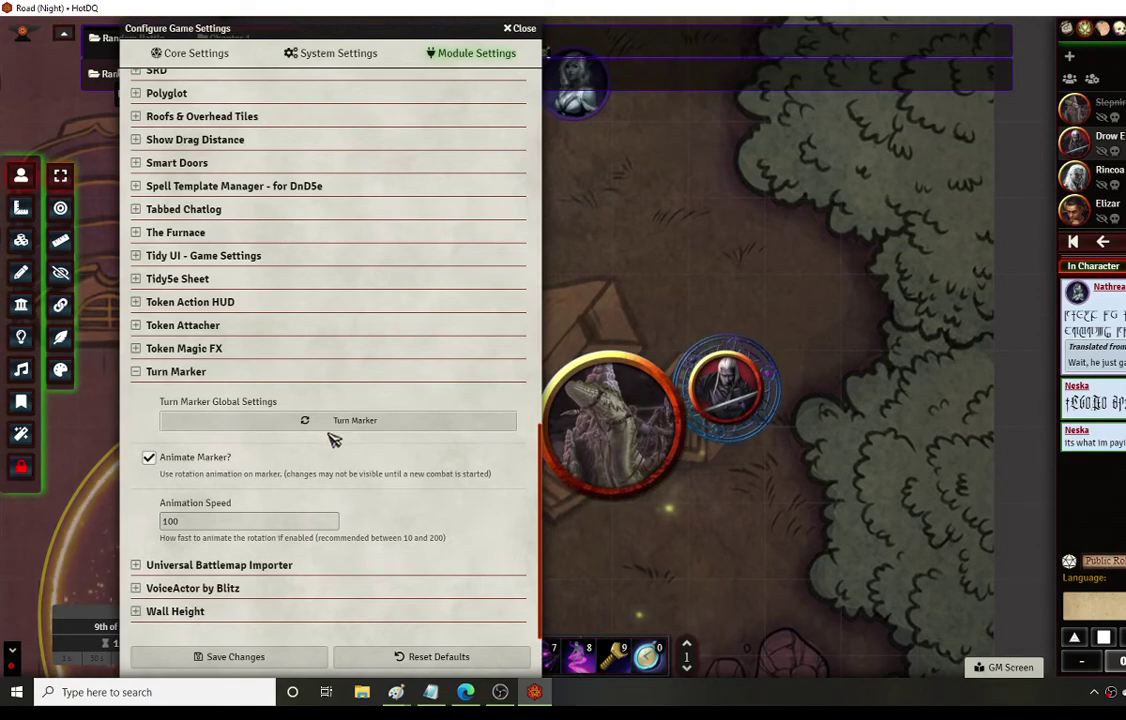
# - Review the Turn Marker global settings, including the built-in marker images, turn announcements and start marker options, and close them without changes
pyautogui.click(345, 421)
pyautogui.scroll(-3, 640, 400)
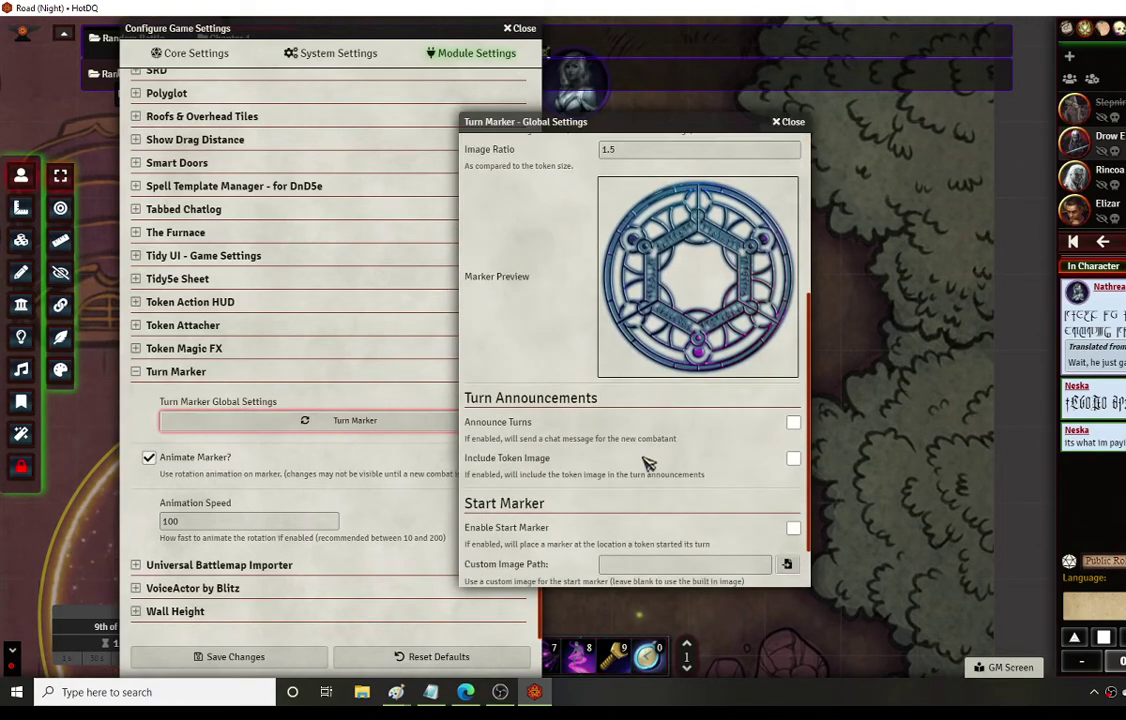
pyautogui.scroll(1, 760, 152)
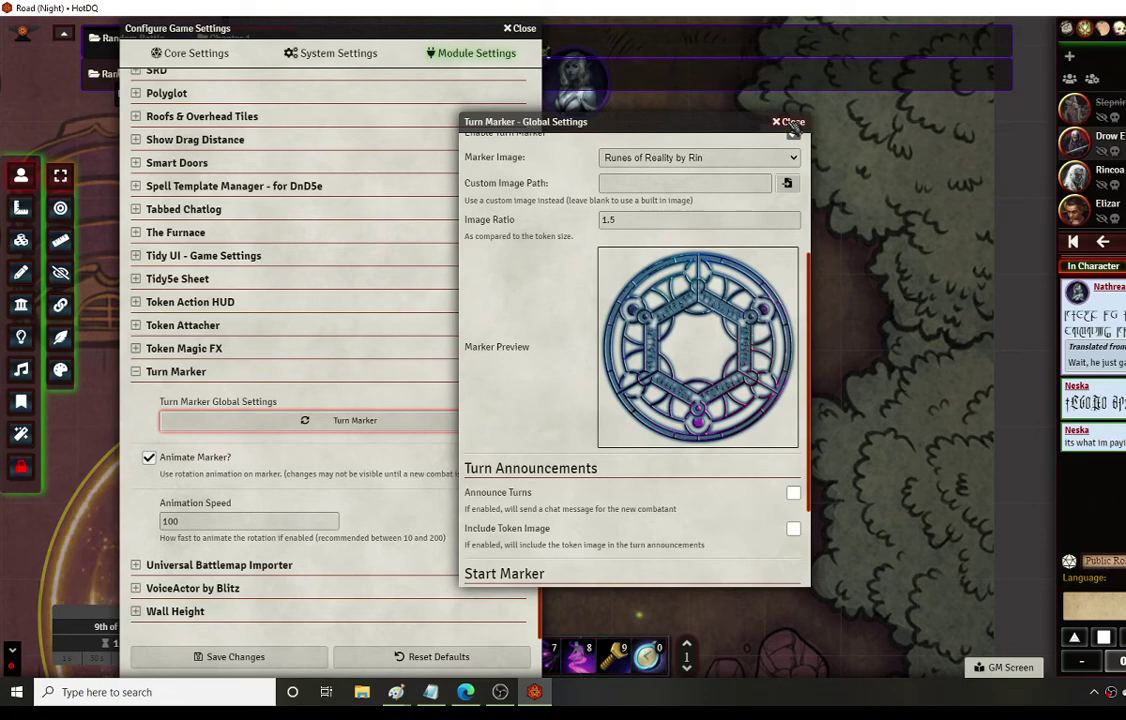
pyautogui.scroll(1, 688, 262)
pyautogui.scroll(1, 688, 262)
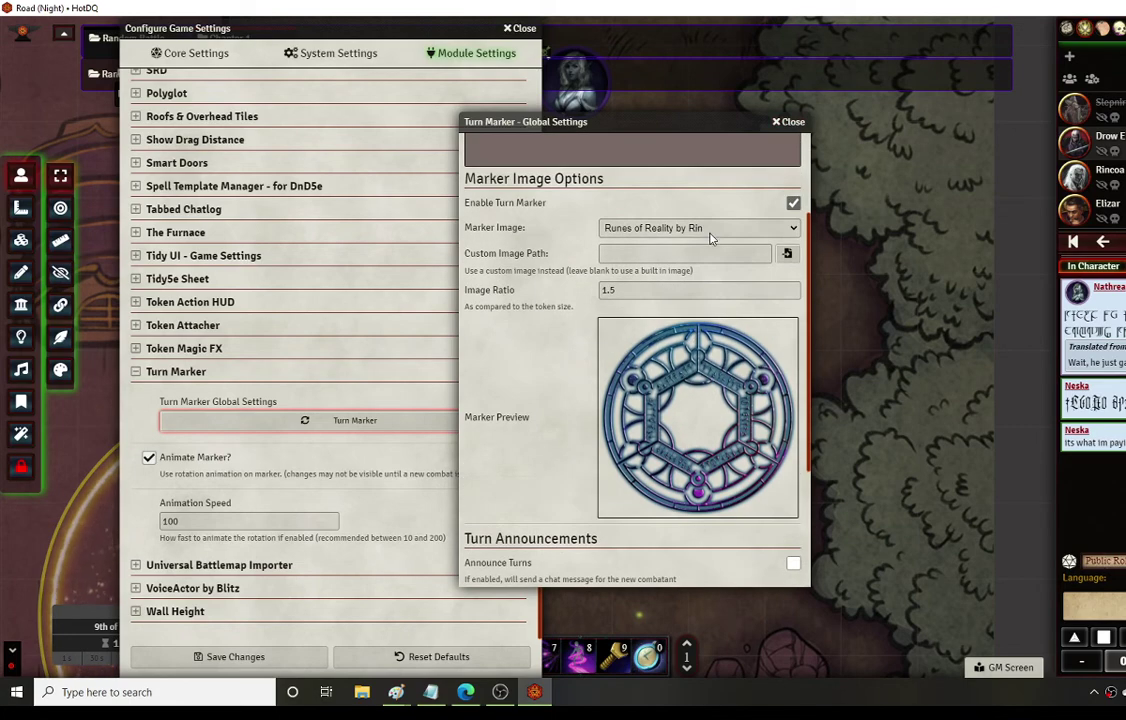
pyautogui.scroll(-3, 618, 344)
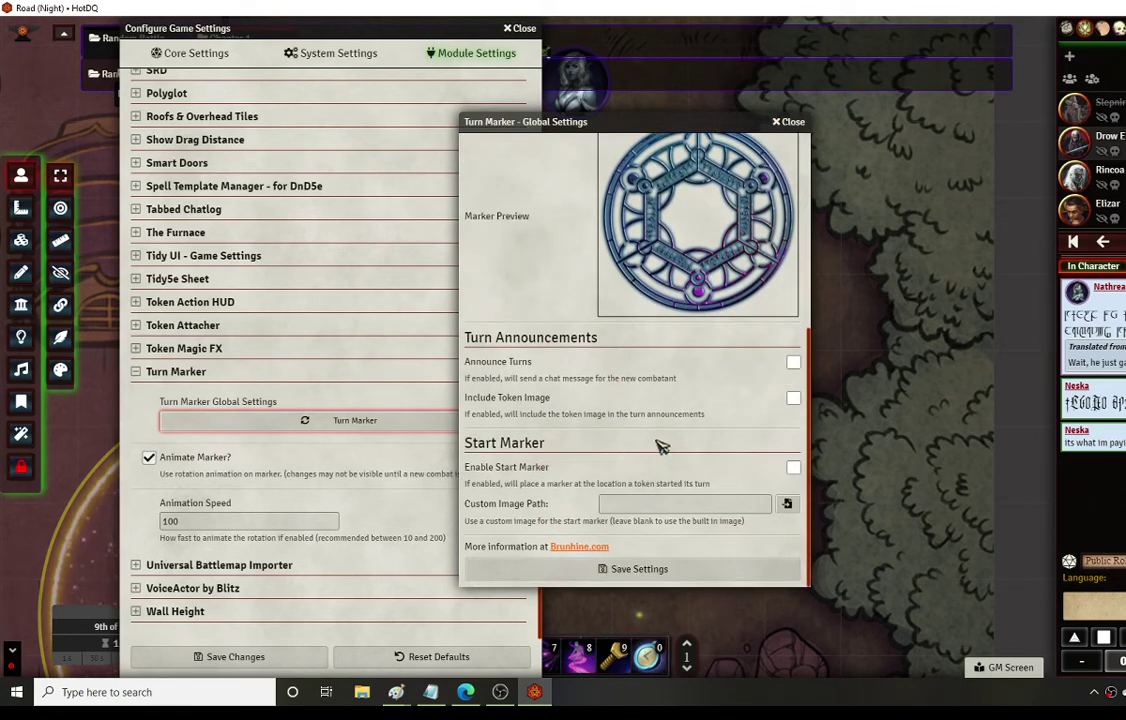
pyautogui.scroll(2, 653, 440)
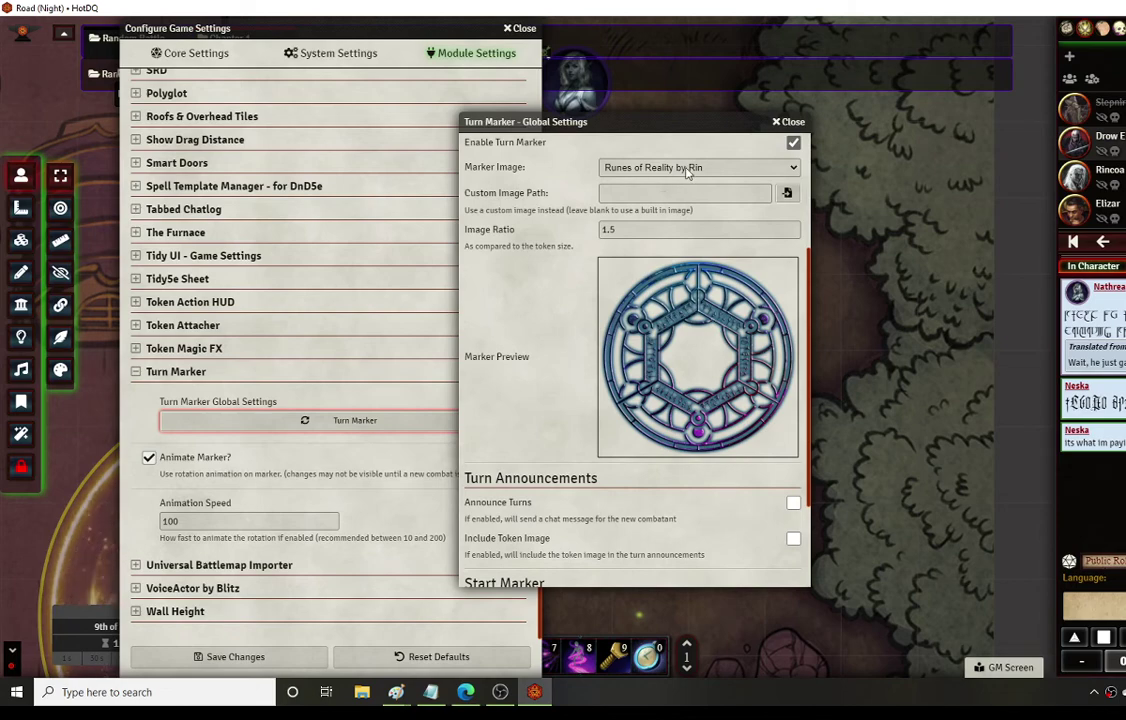
pyautogui.click(687, 168)
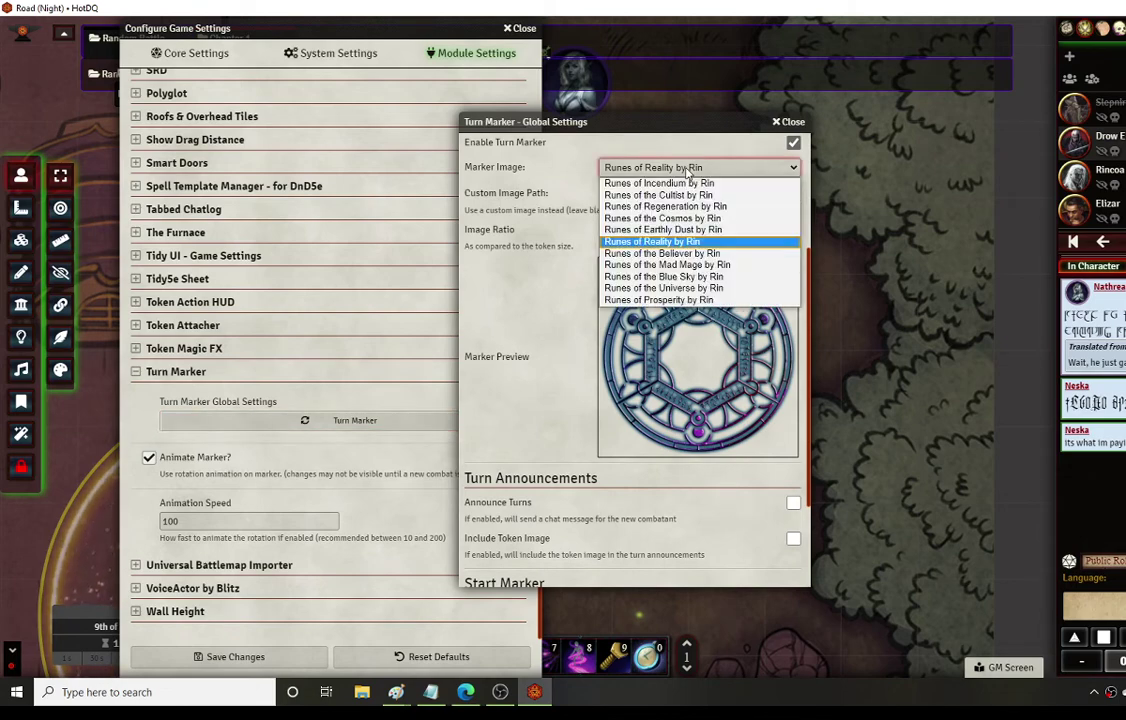
pyautogui.click(688, 170)
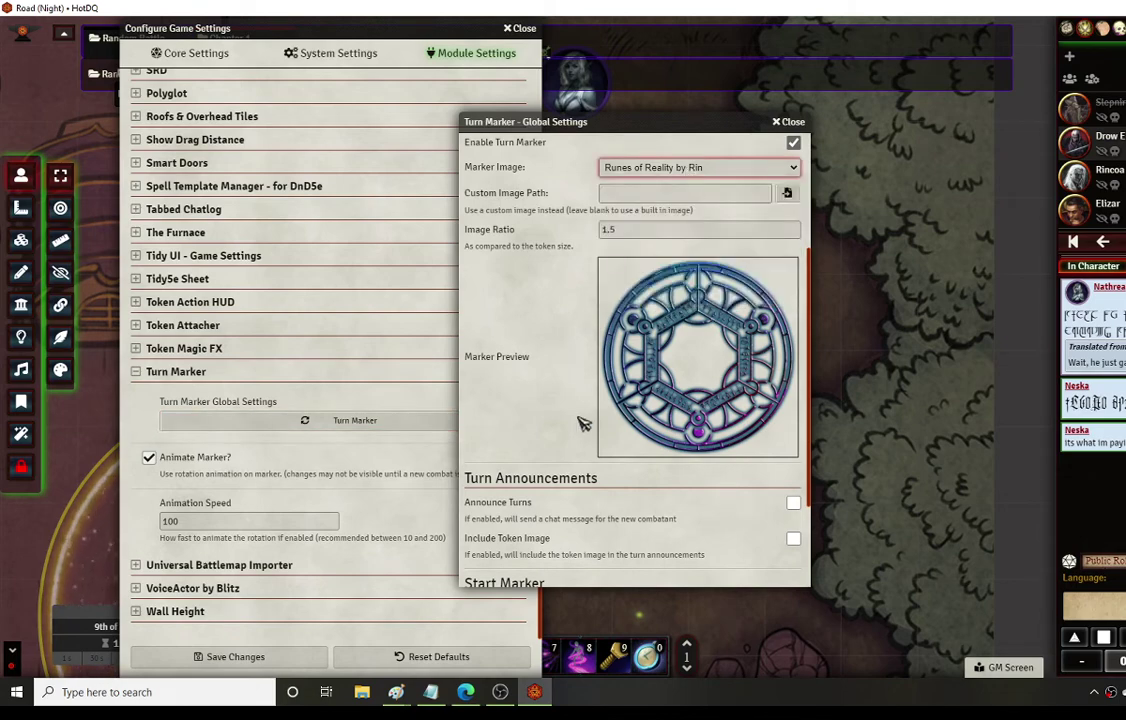
pyautogui.click(790, 121)
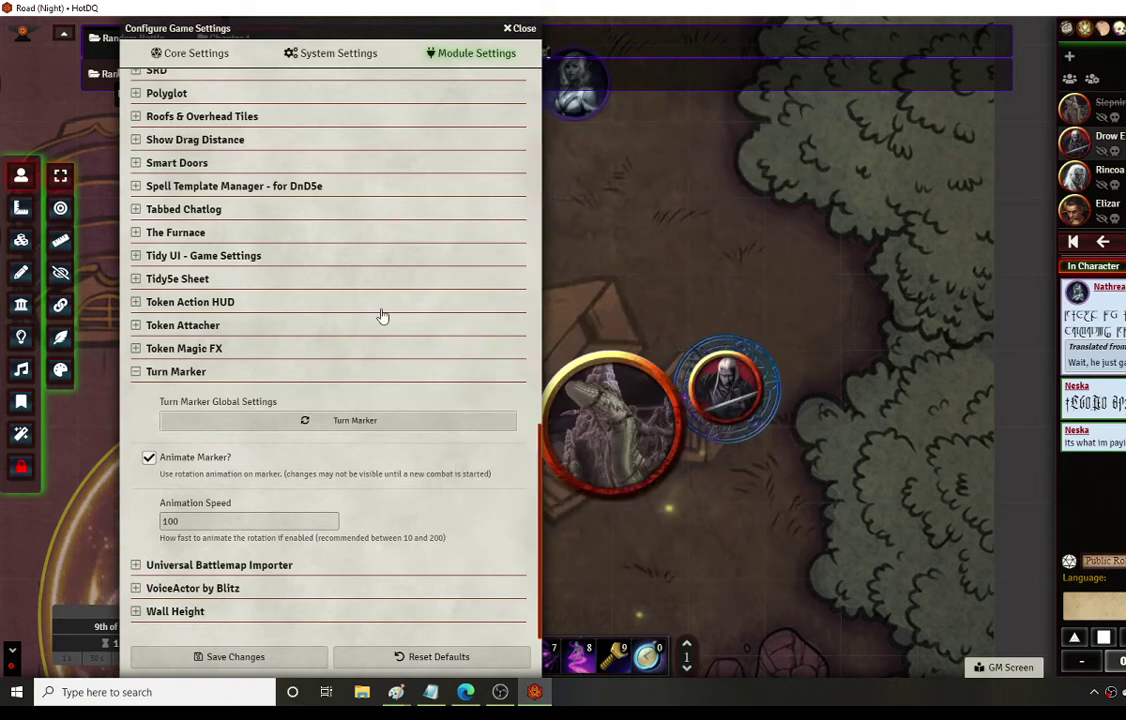
# - Collapse the Turn Marker section and expand the Universal Battlemap Importer settings
pyautogui.click(138, 374)
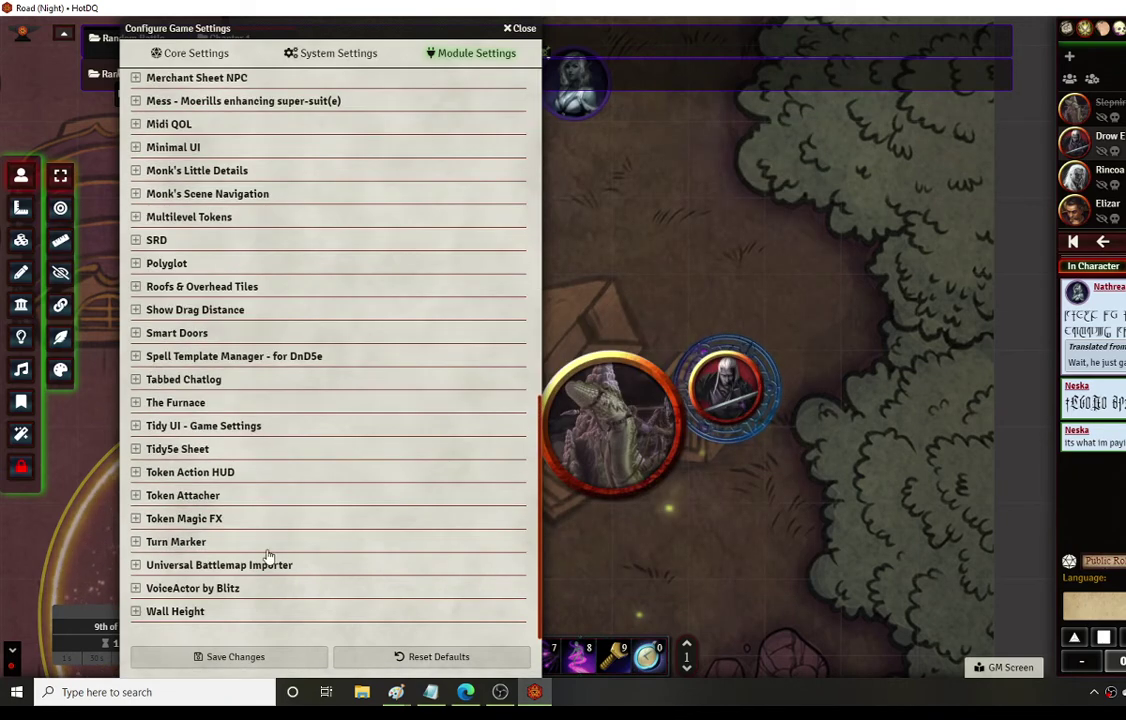
pyautogui.click(138, 565)
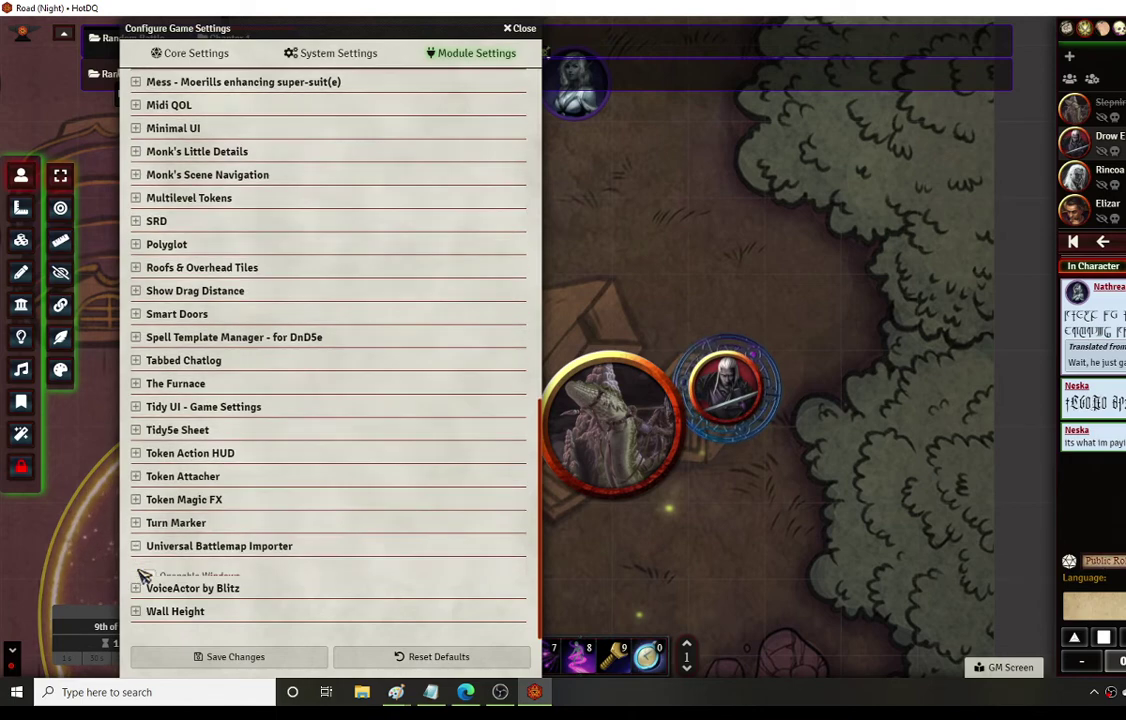
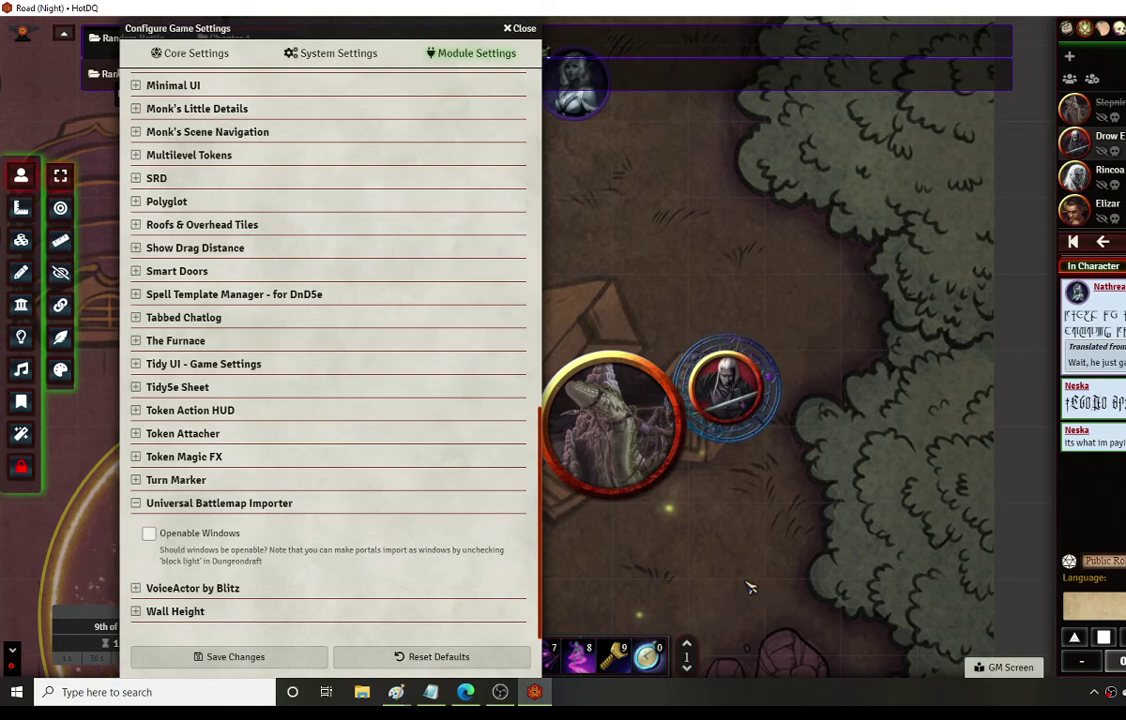
# - Collapse the Universal Battlemap Importer settings and open the Toblen Stonehill character sheet from the actor directory
pyautogui.click(138, 507)
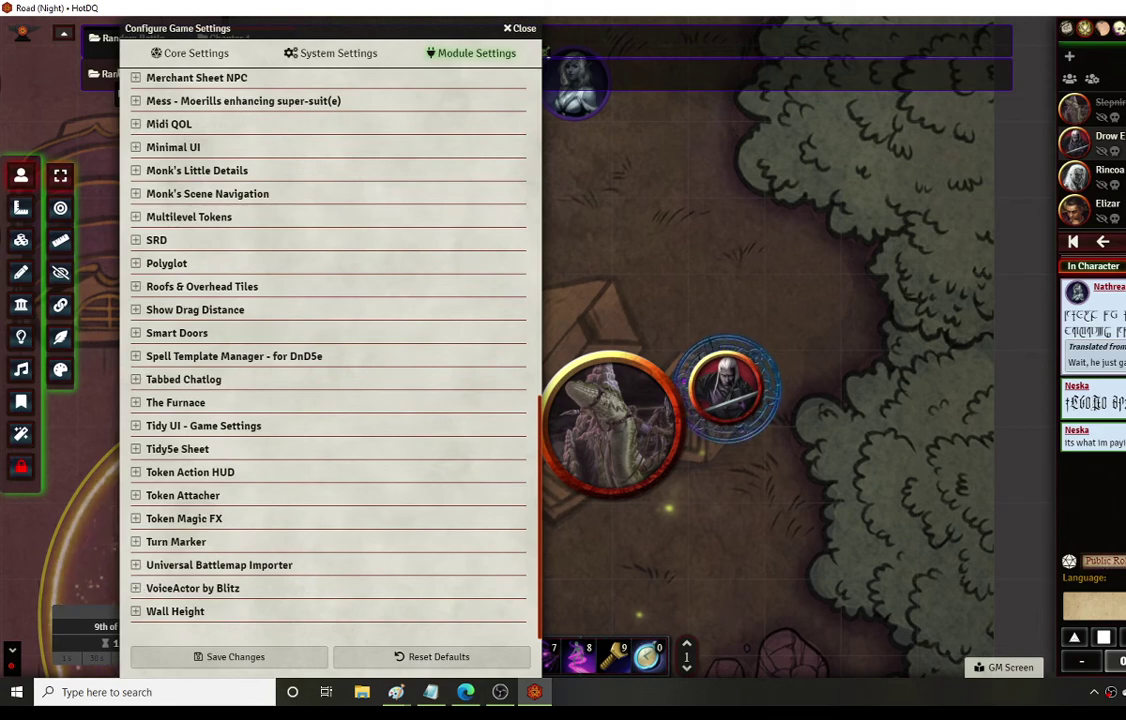
pyautogui.click(1117, 28)
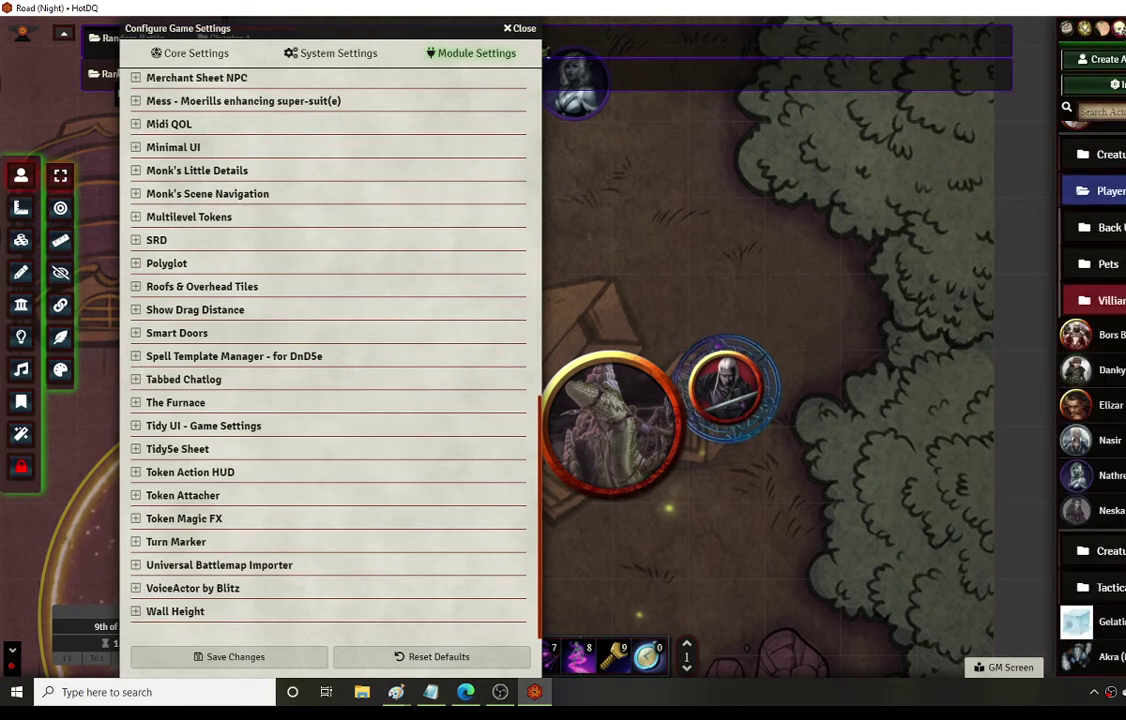
pyautogui.scroll(-10, 1117, 198)
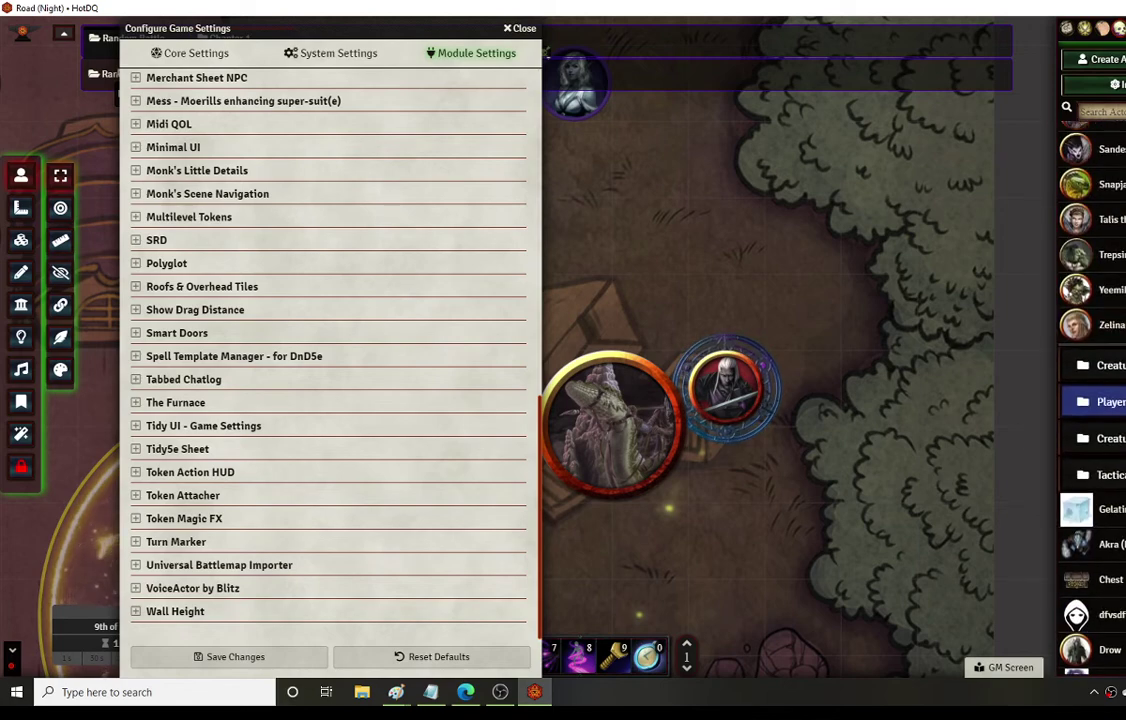
pyautogui.scroll(1, 1092, 400)
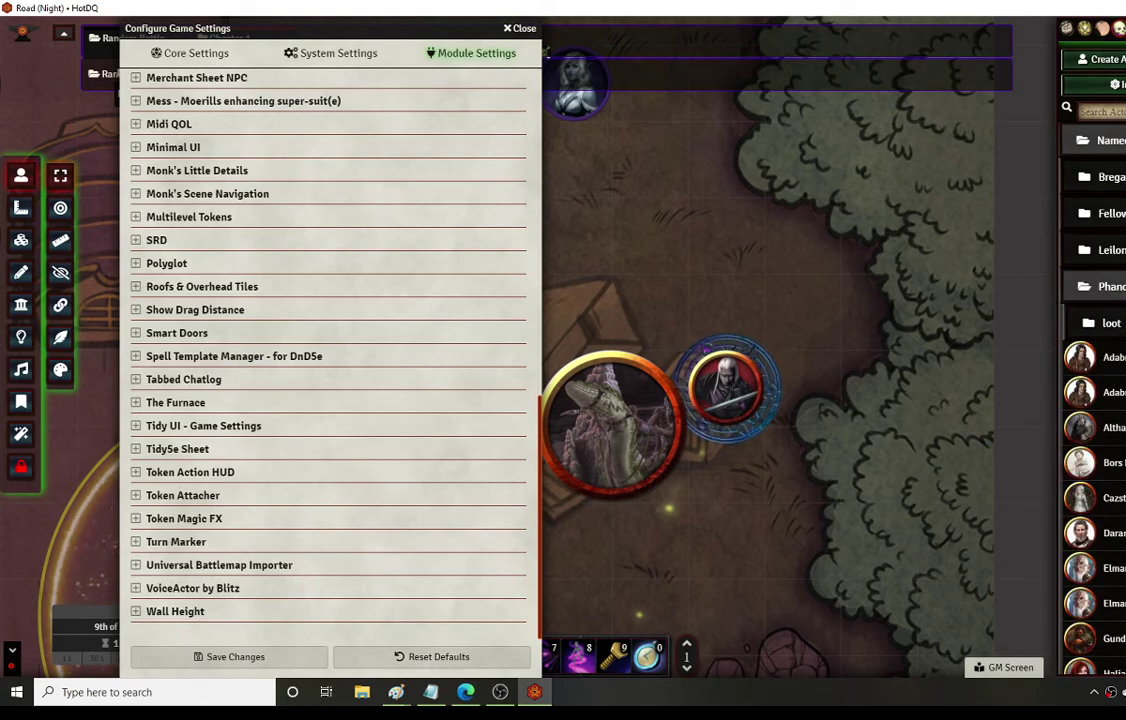
pyautogui.scroll(-3, 1095, 400)
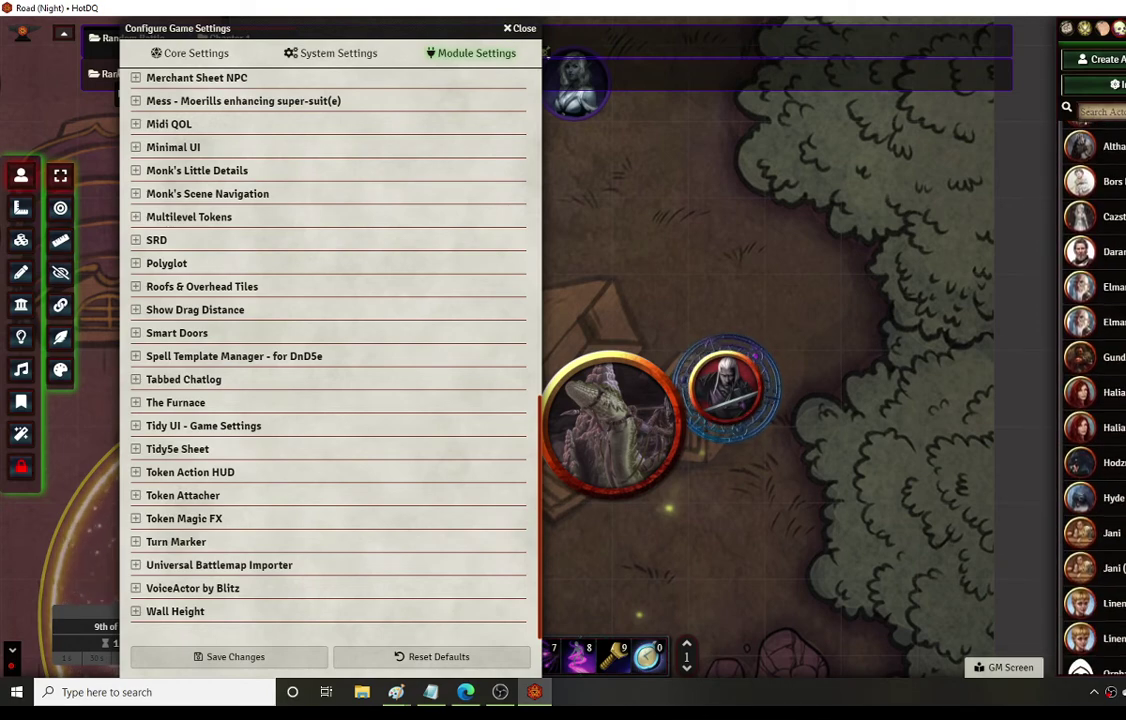
pyautogui.scroll(-1, 1095, 400)
pyautogui.scroll(-3, 1095, 400)
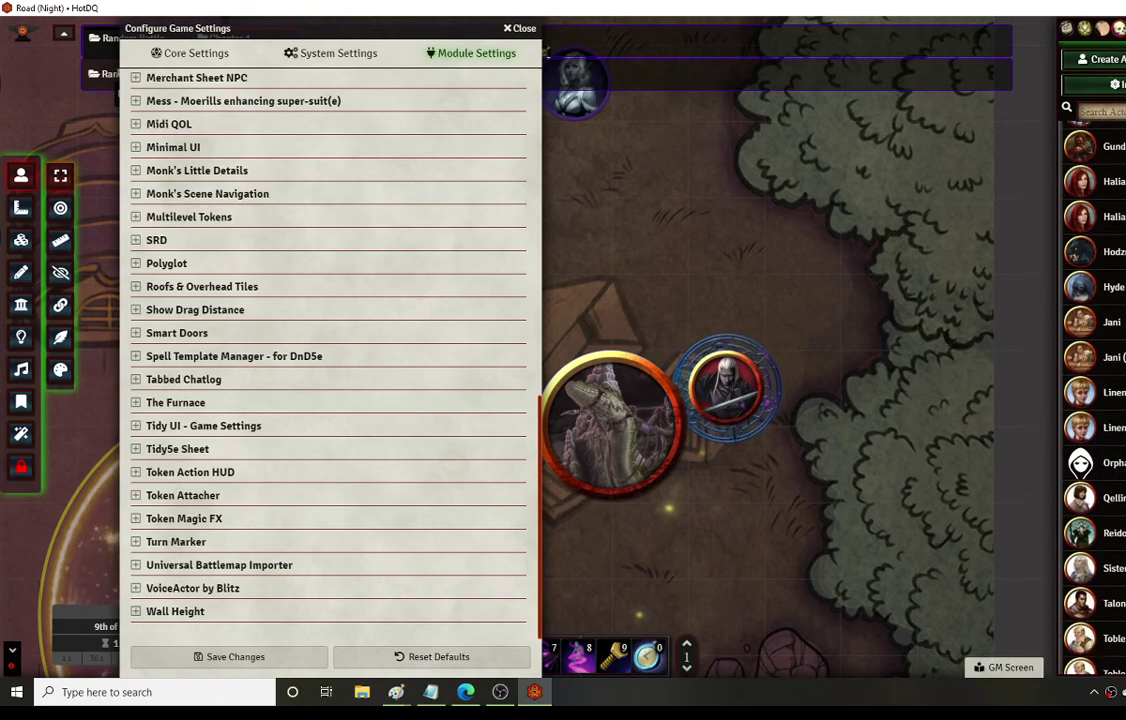
pyautogui.scroll(-1, 1095, 400)
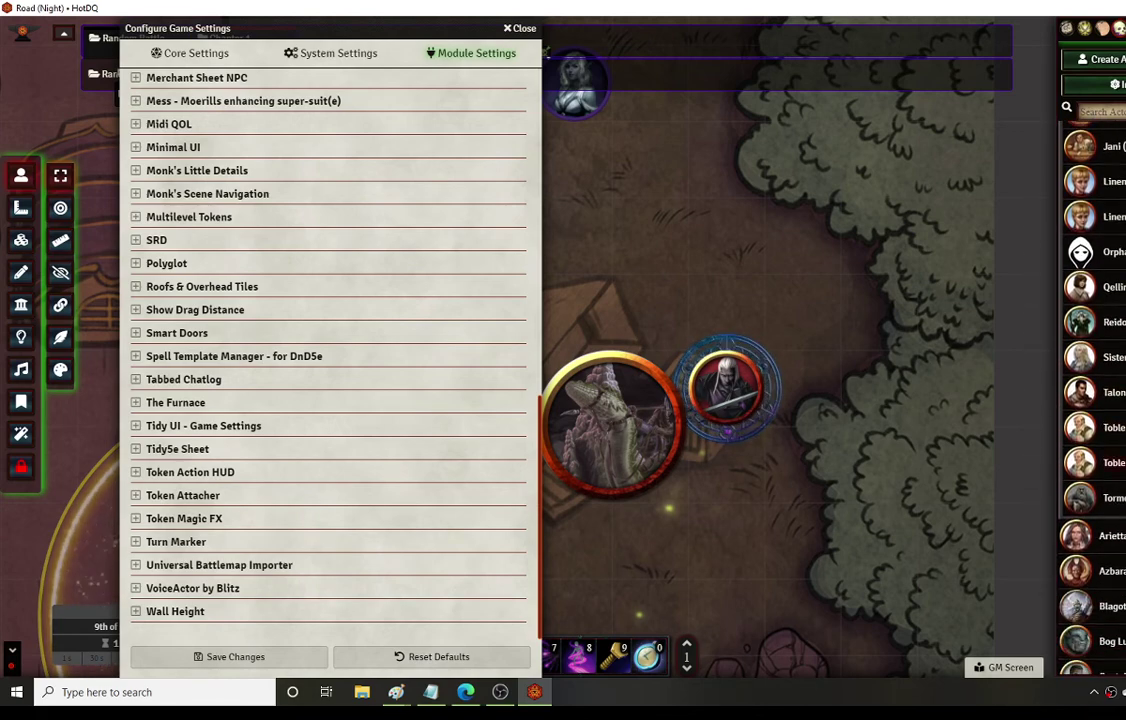
pyautogui.click(1112, 427)
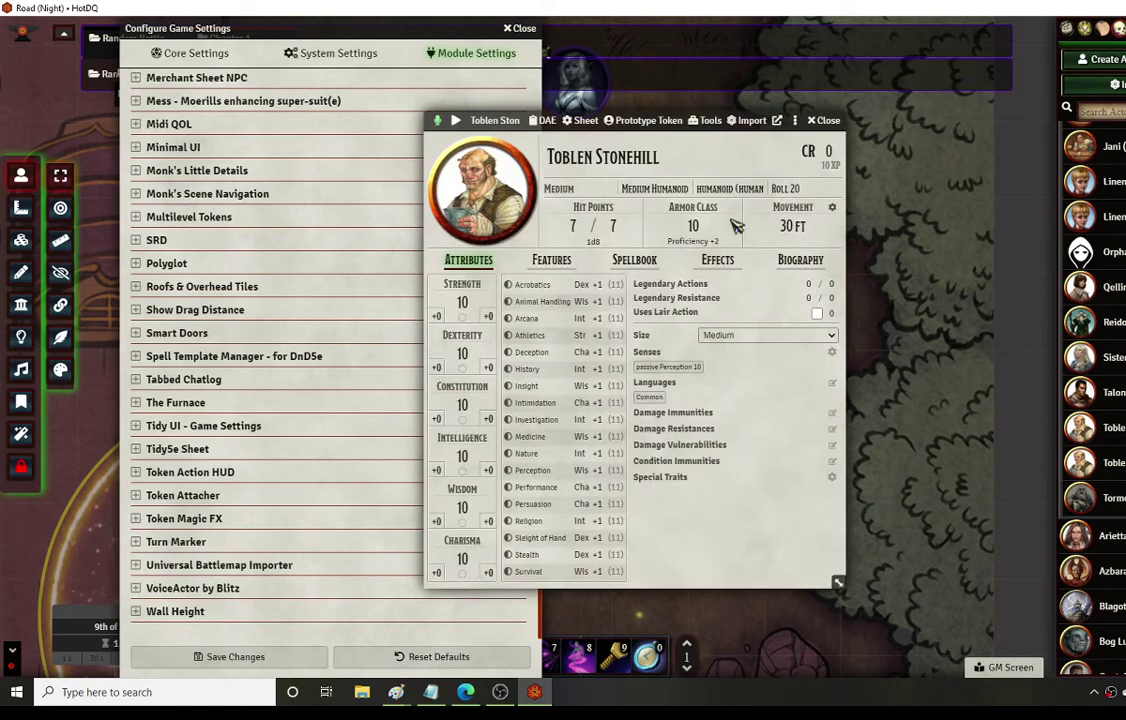
# - Move Toblen Stonehill's sheet clear of the settings, record a VoiceActor clip, play it back and close the sheet
pyautogui.moveTo(530, 132); pyautogui.dragTo(622, 144)
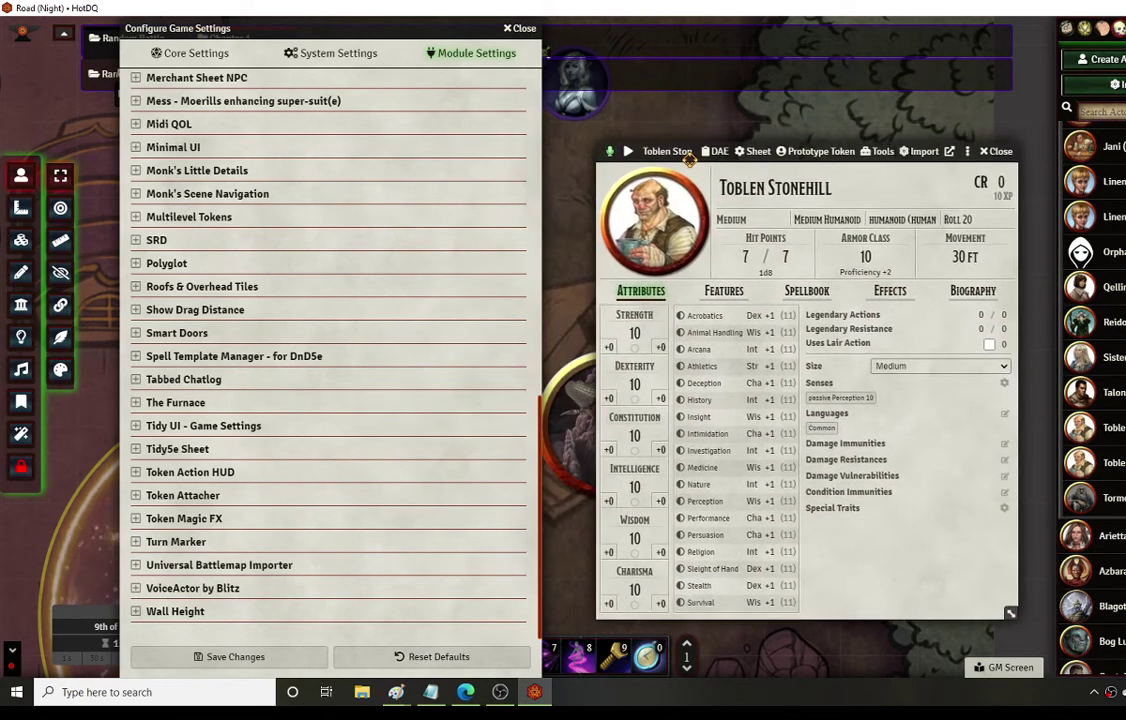
pyautogui.click(611, 151)
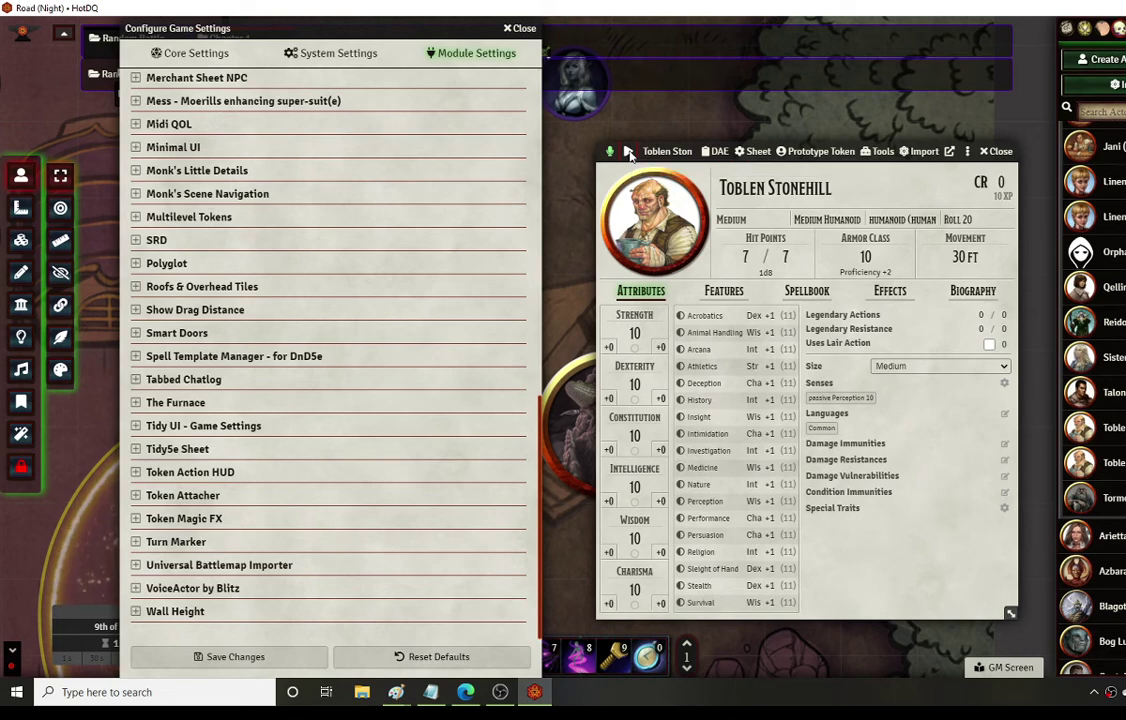
pyautogui.click(629, 151)
pyautogui.click(995, 151)
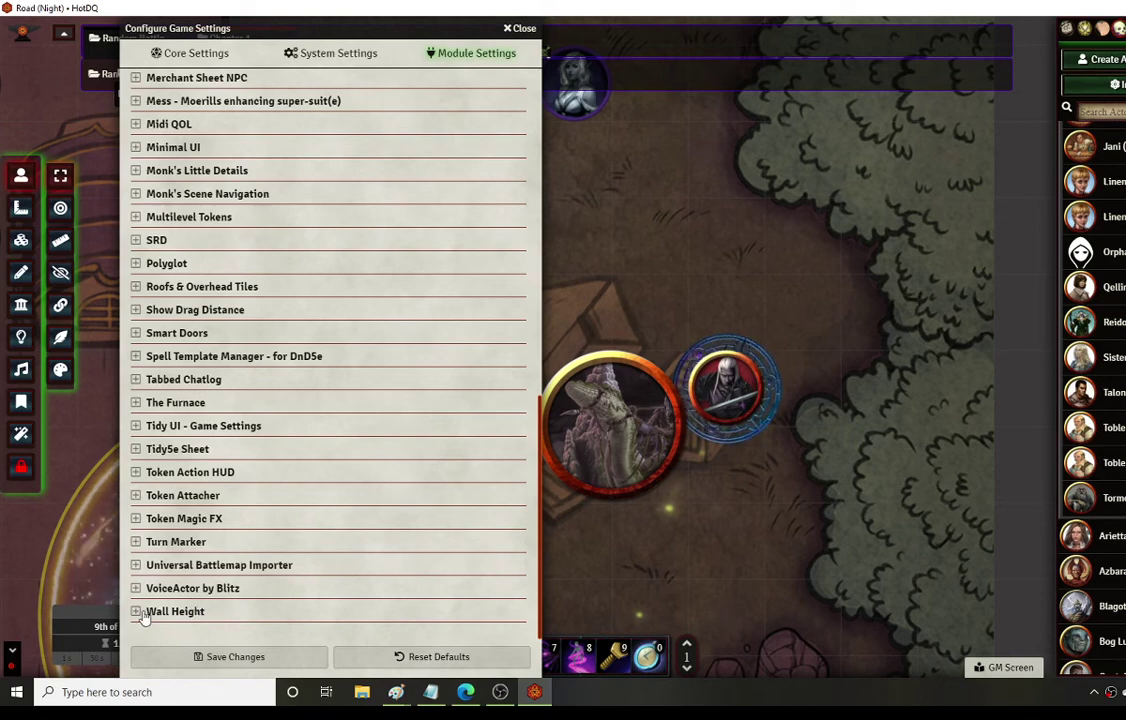
# - Close the game settings window and open the Warehouse scene from the scene directory
pyautogui.moveTo(292, 28); pyautogui.dragTo(341, 28)
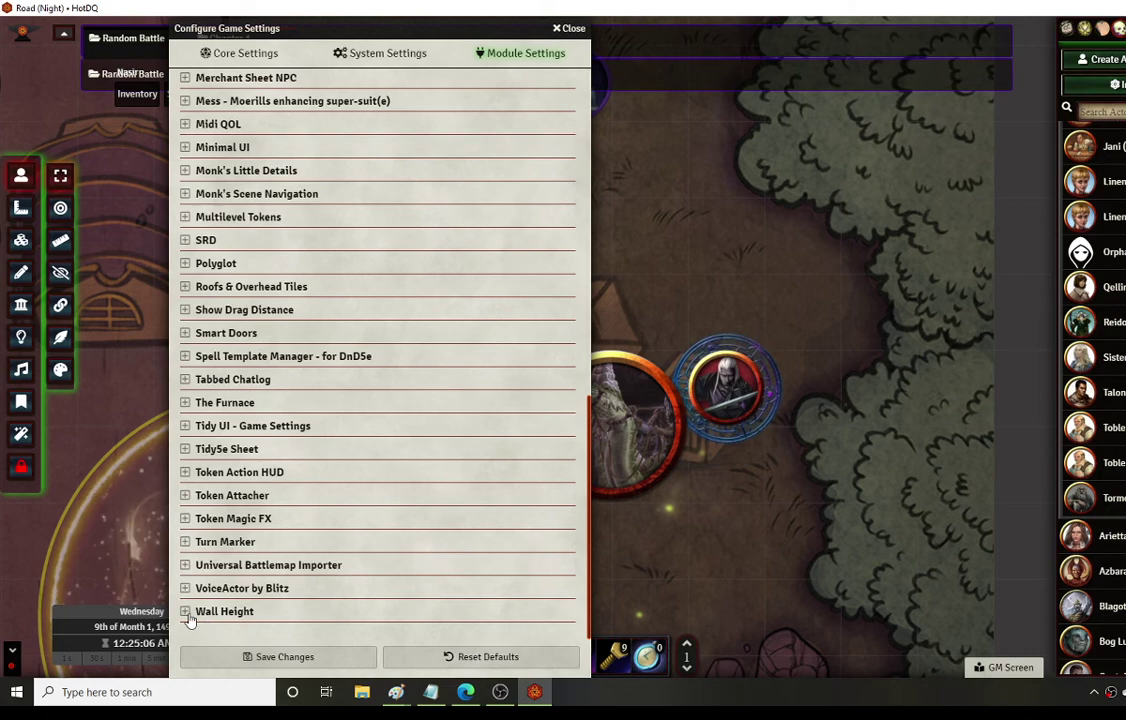
pyautogui.click(571, 28)
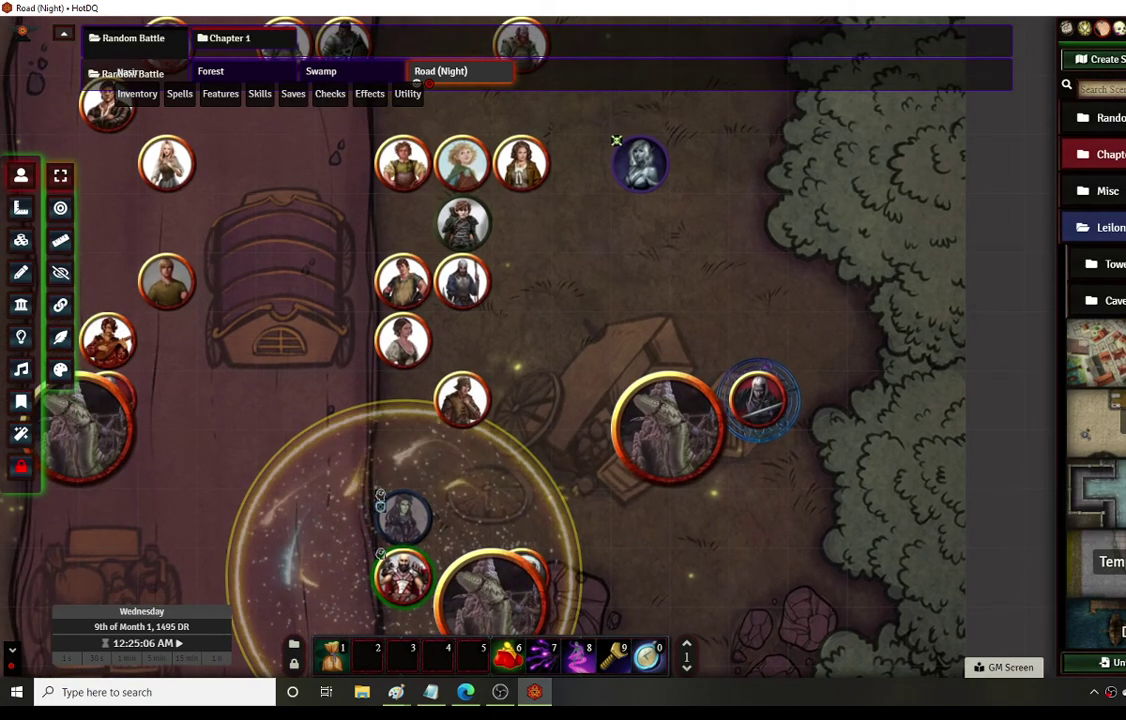
pyautogui.scroll(-2, 1092, 400)
pyautogui.scroll(-1, 1095, 380)
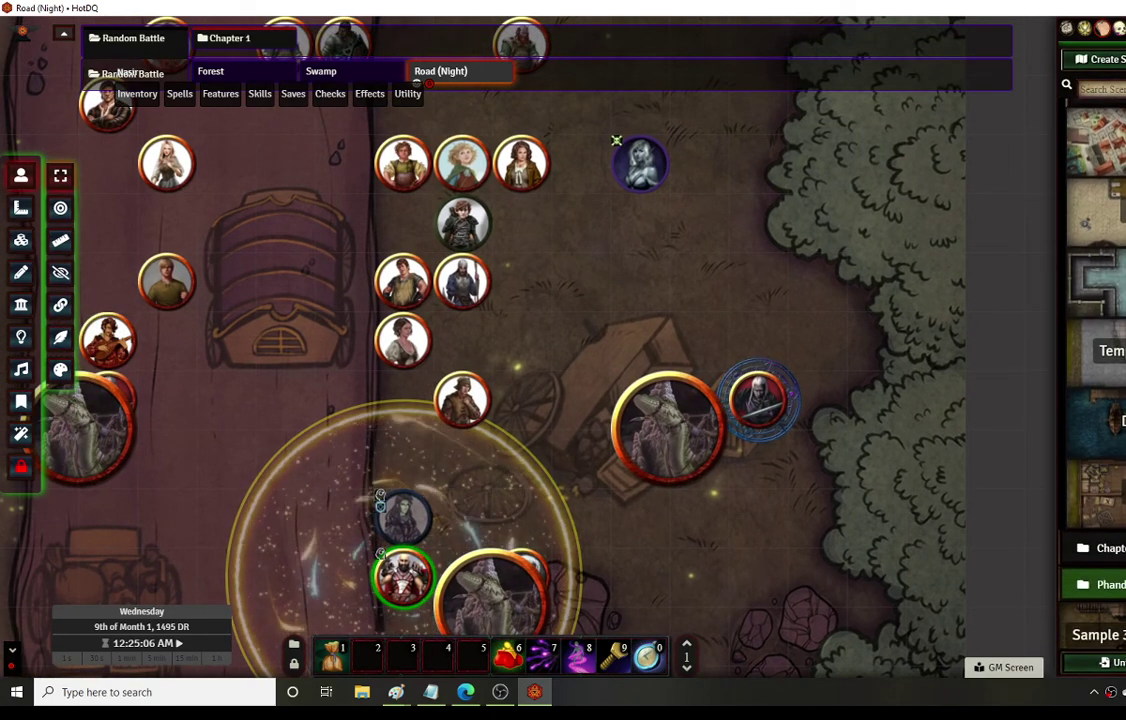
pyautogui.click(1088, 495)
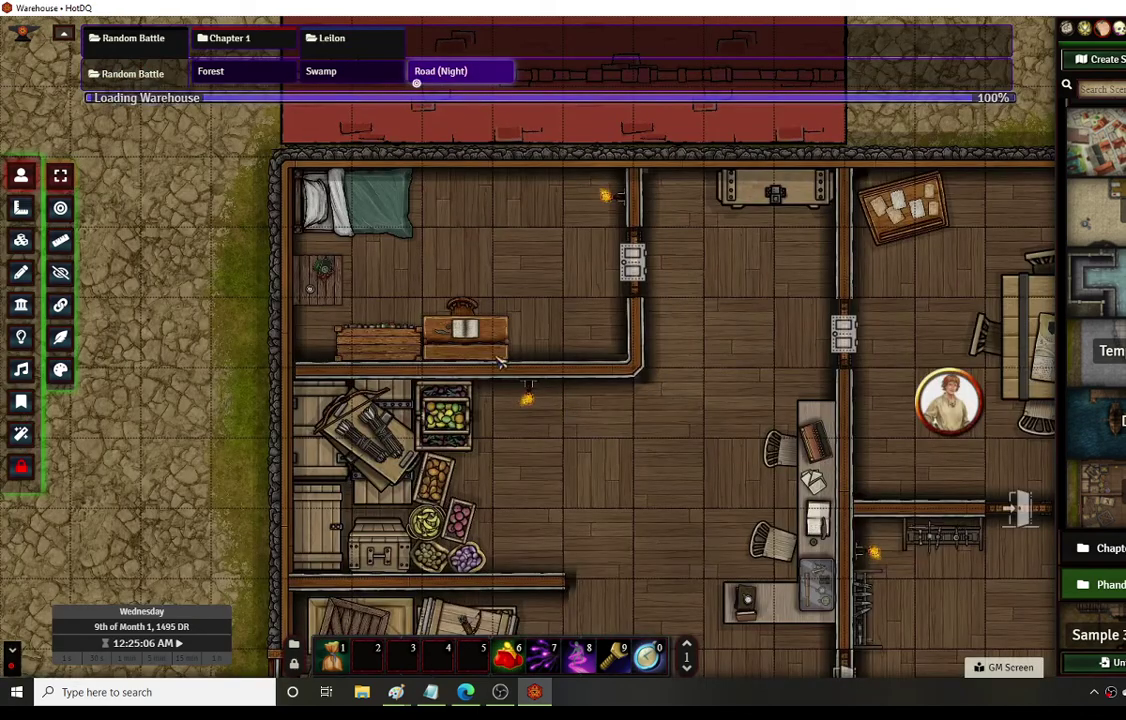
# - Set the top wall height of the Warehouse building's upper west exterior wall to 20, and update the wall
pyautogui.click(21, 304)
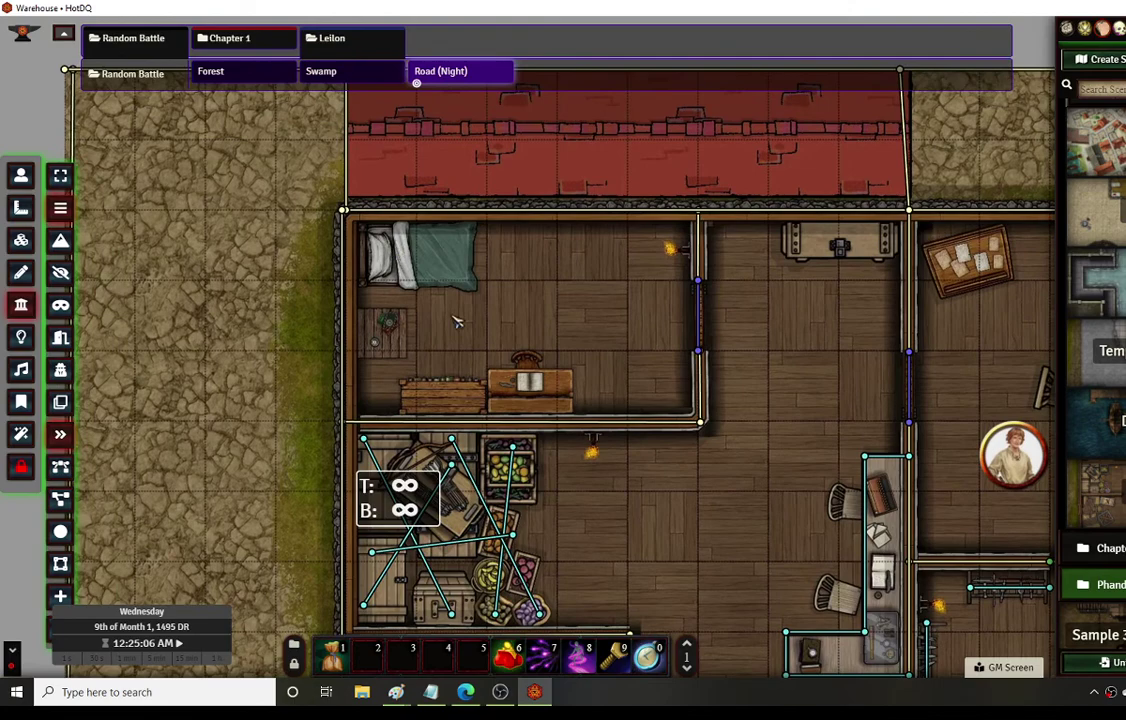
pyautogui.scroll(-3, 495, 318)
pyautogui.scroll(-2, 493, 328)
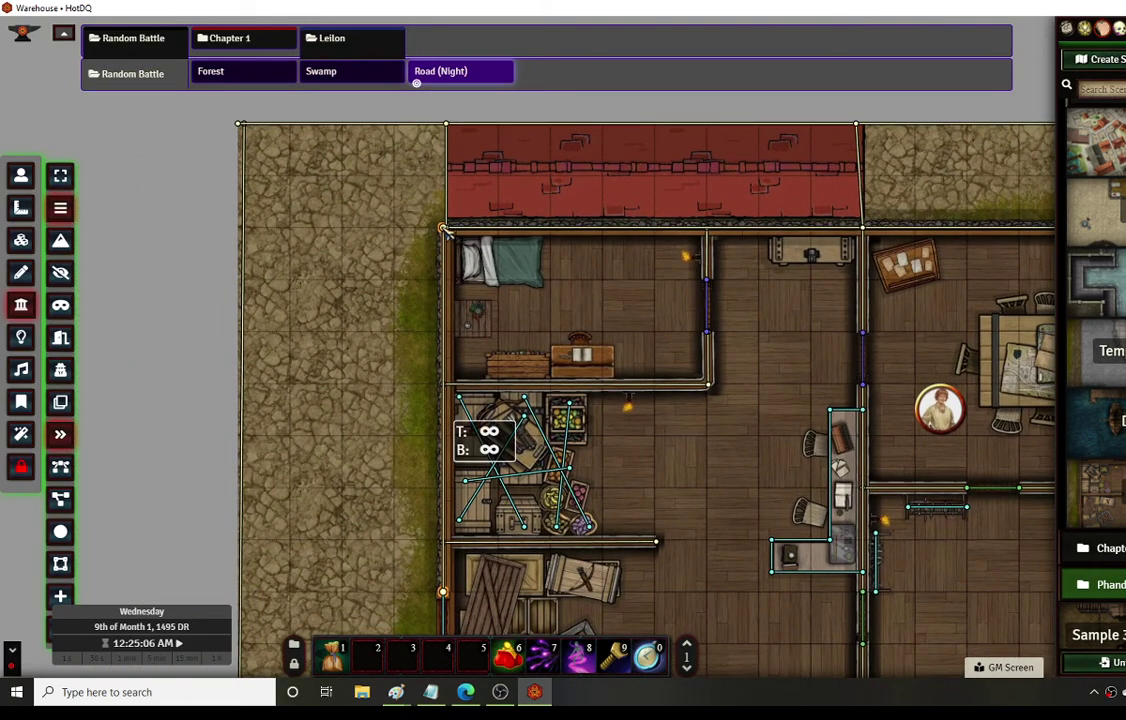
pyautogui.doubleClick(445, 234)
pyautogui.click(666, 441)
pyautogui.moveTo(666, 441); pyautogui.dragTo(508, 433)
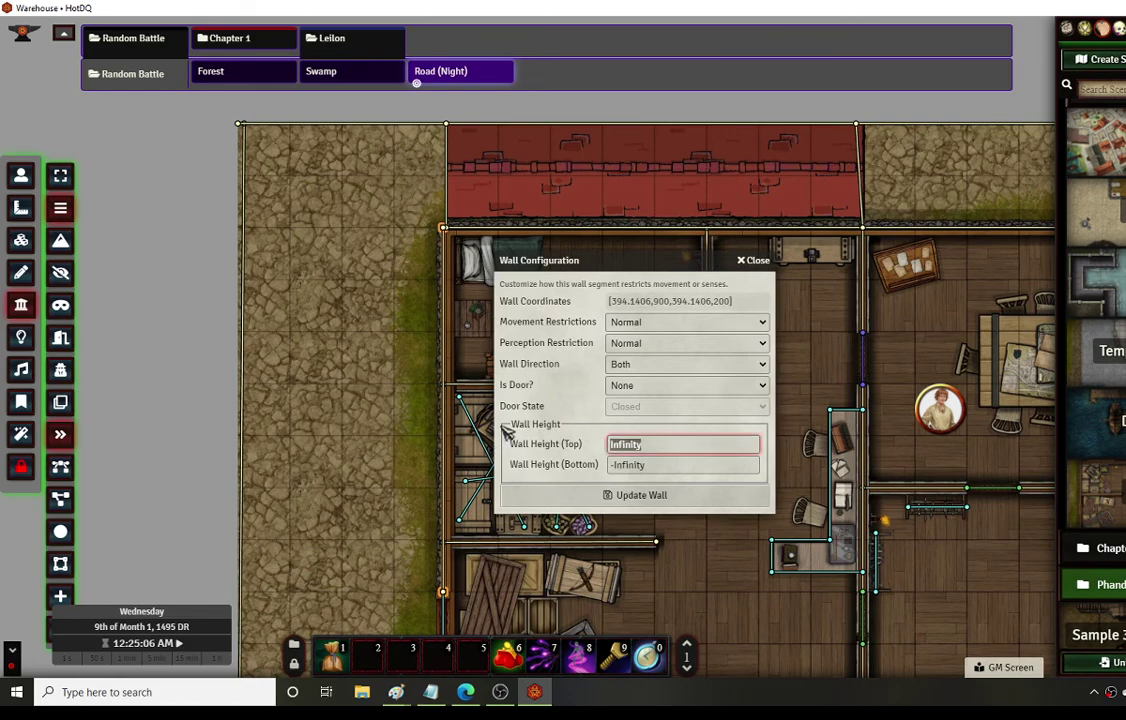
pyautogui.write('20')
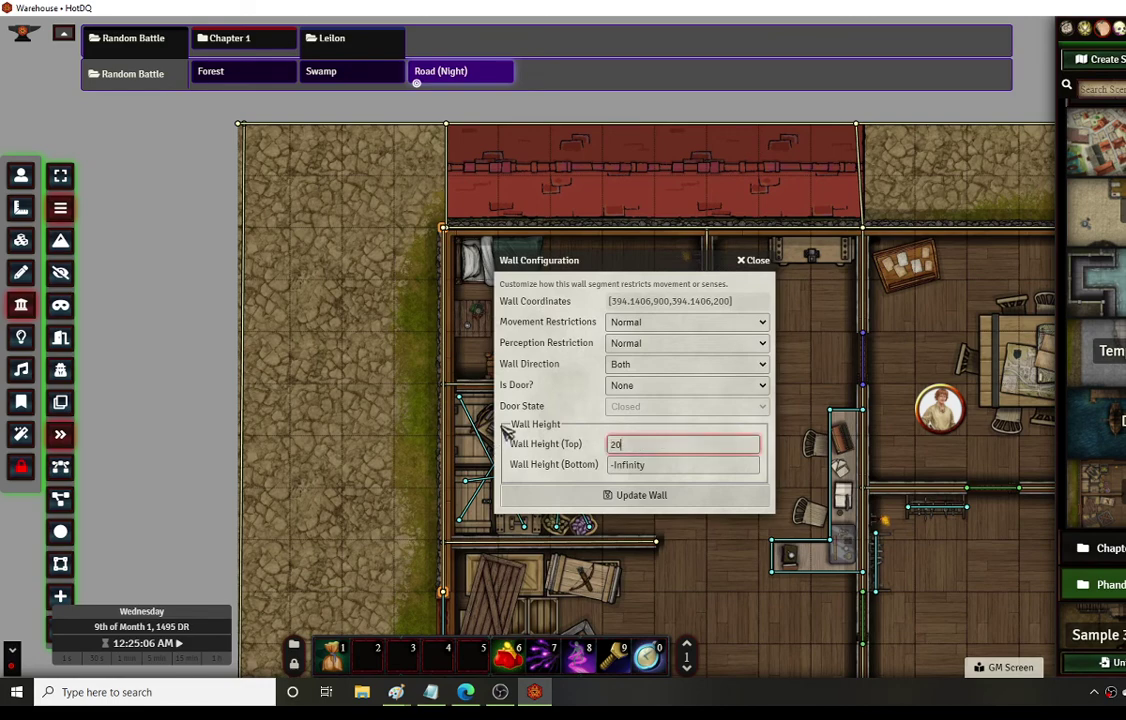
pyautogui.click(575, 495)
pyautogui.click(390, 377)
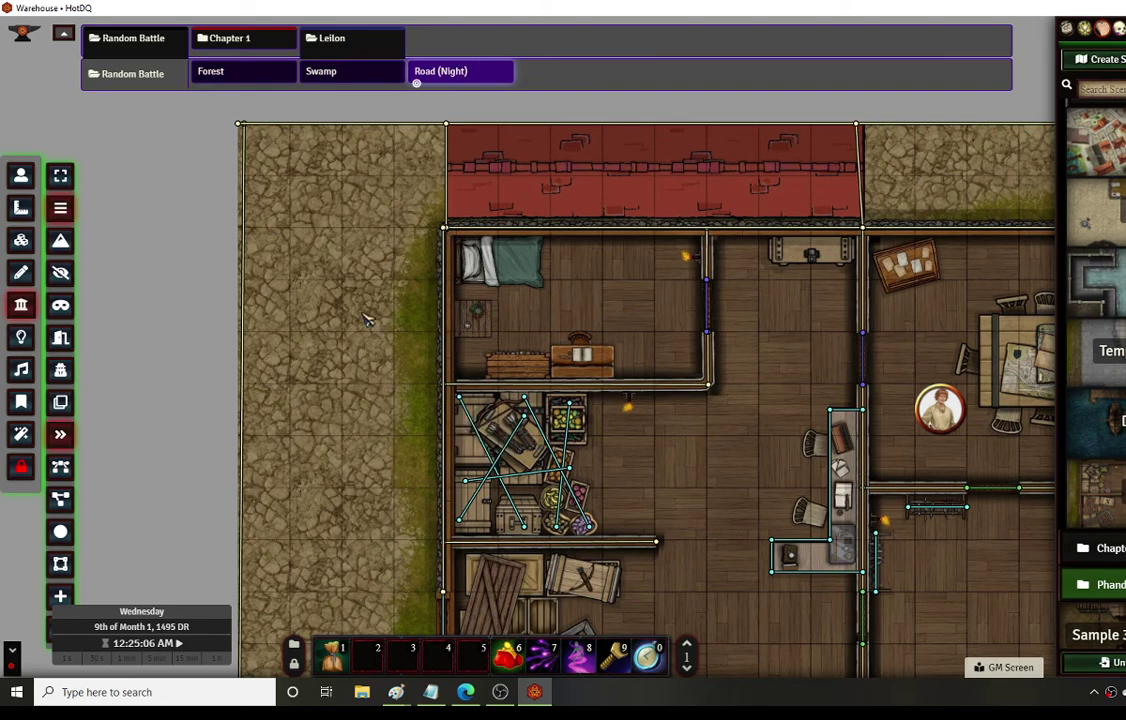
# - Place a Drow token from the actor directory on the cobblestones west of the Warehouse building
pyautogui.click(1118, 27)
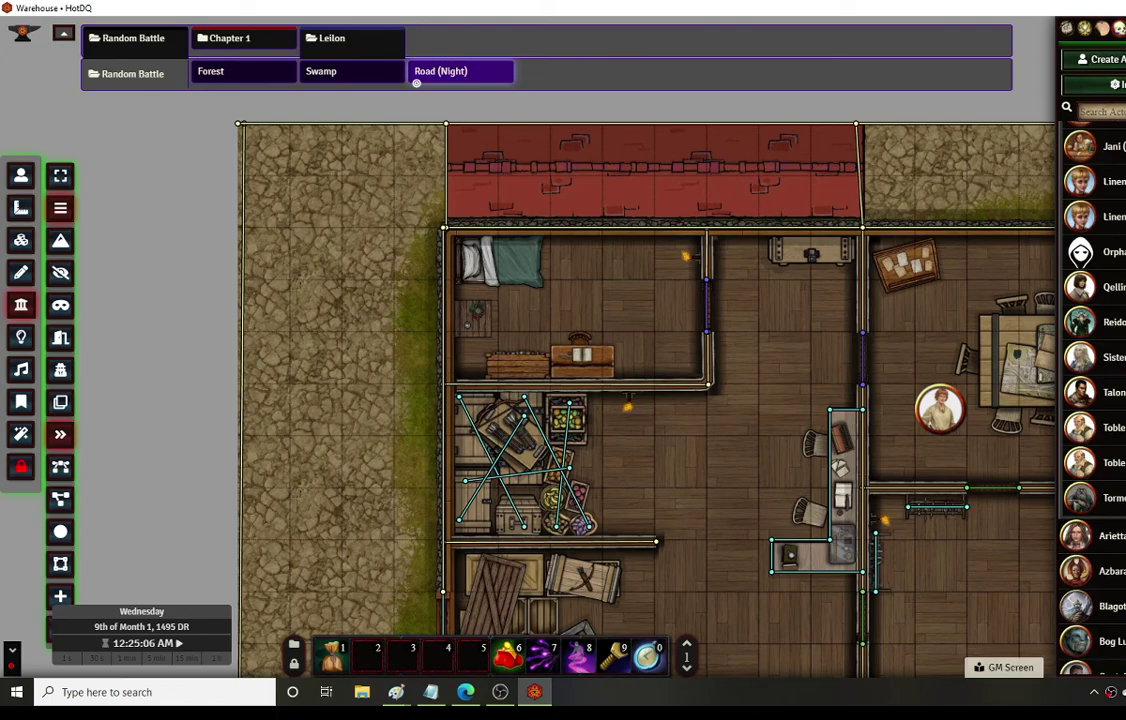
pyautogui.scroll(-10, 1090, 400)
pyautogui.scroll(-10, 1100, 450)
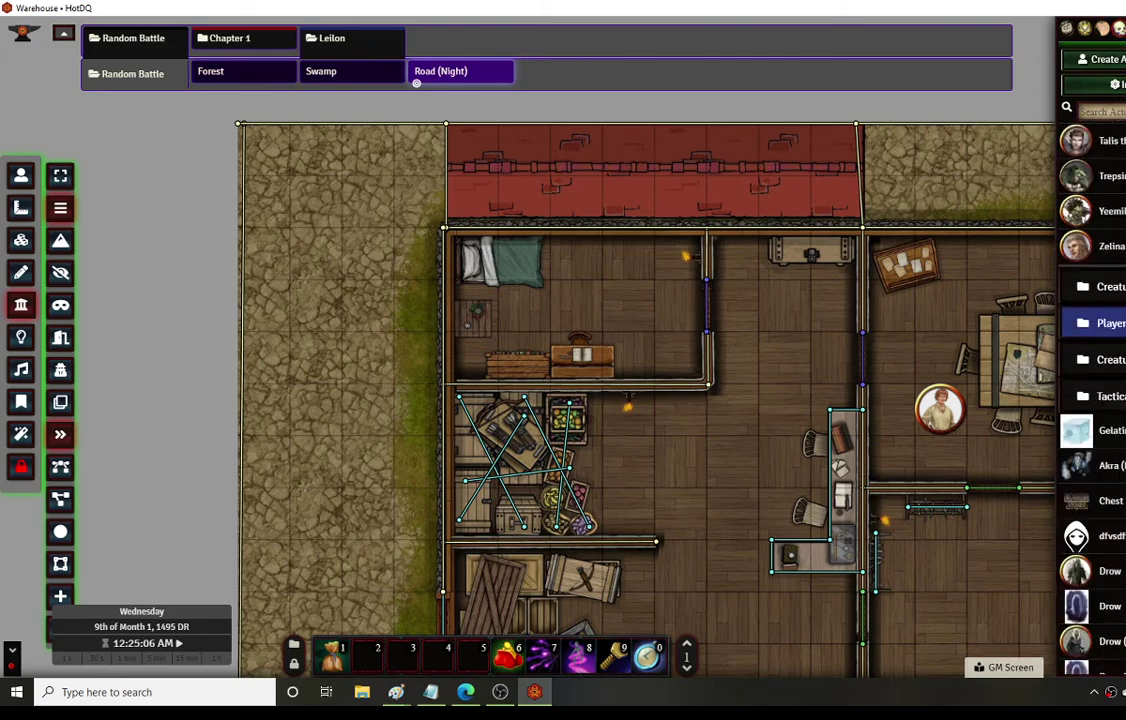
pyautogui.moveTo(1095, 368); pyautogui.dragTo(302, 354)
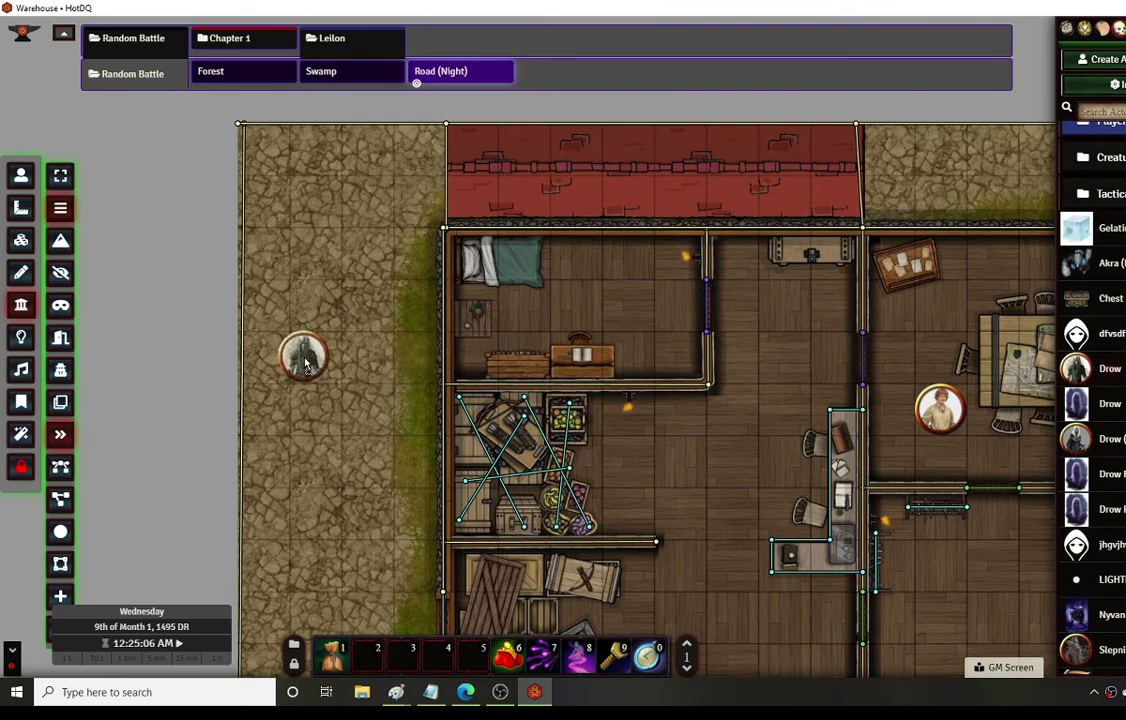
# - Set the Drow token's elevation to 25 ft
pyautogui.rightClick(310, 356)
pyautogui.click(271, 327)
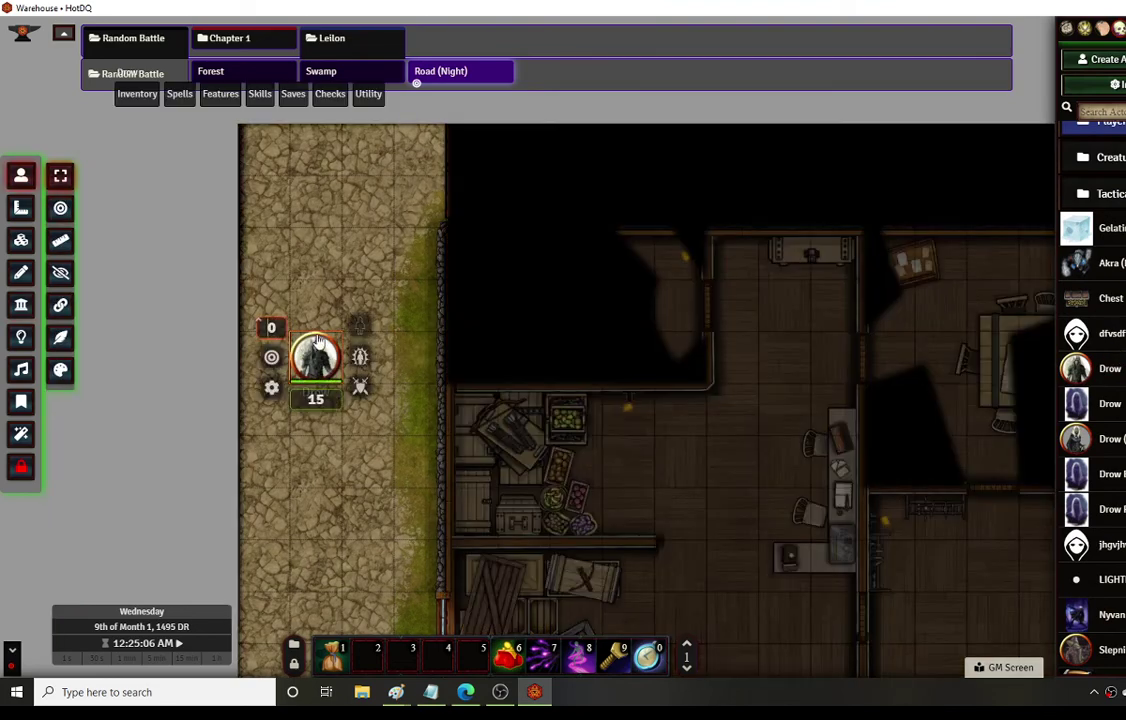
pyautogui.write('250')
pyautogui.press('Return')
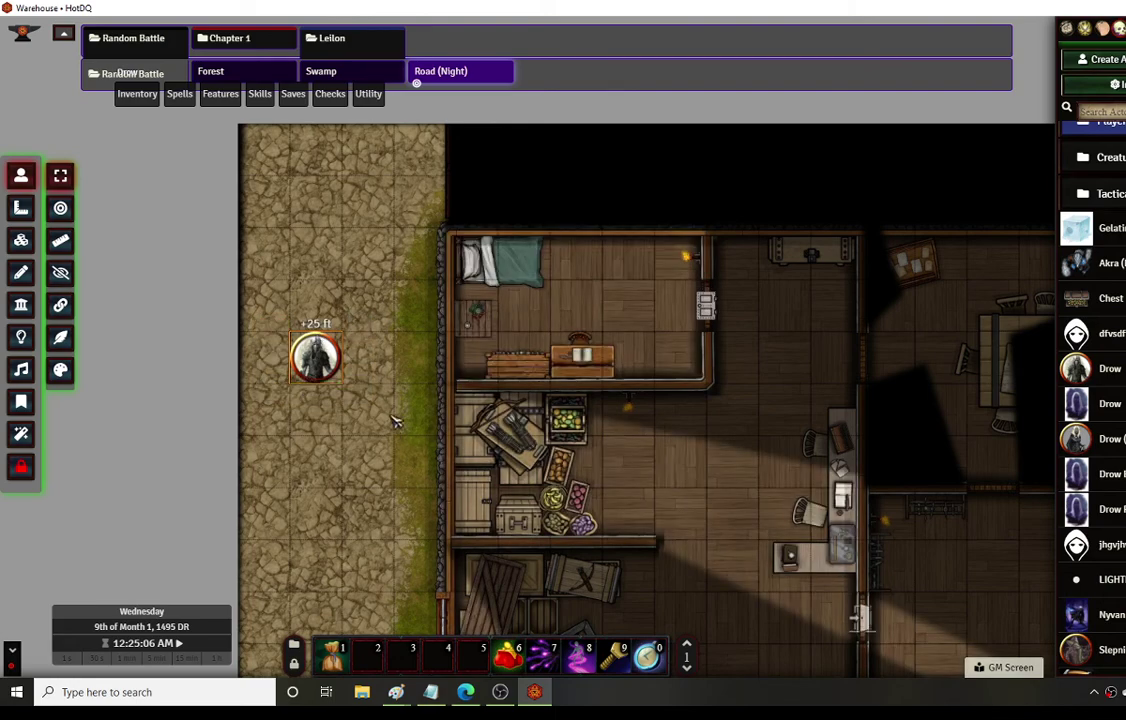
# - Walk the Drow token south around the building's southwest corner and back north beside the bedroom's west wall
pyautogui.moveTo(380, 463); pyautogui.dragTo(386, 392)
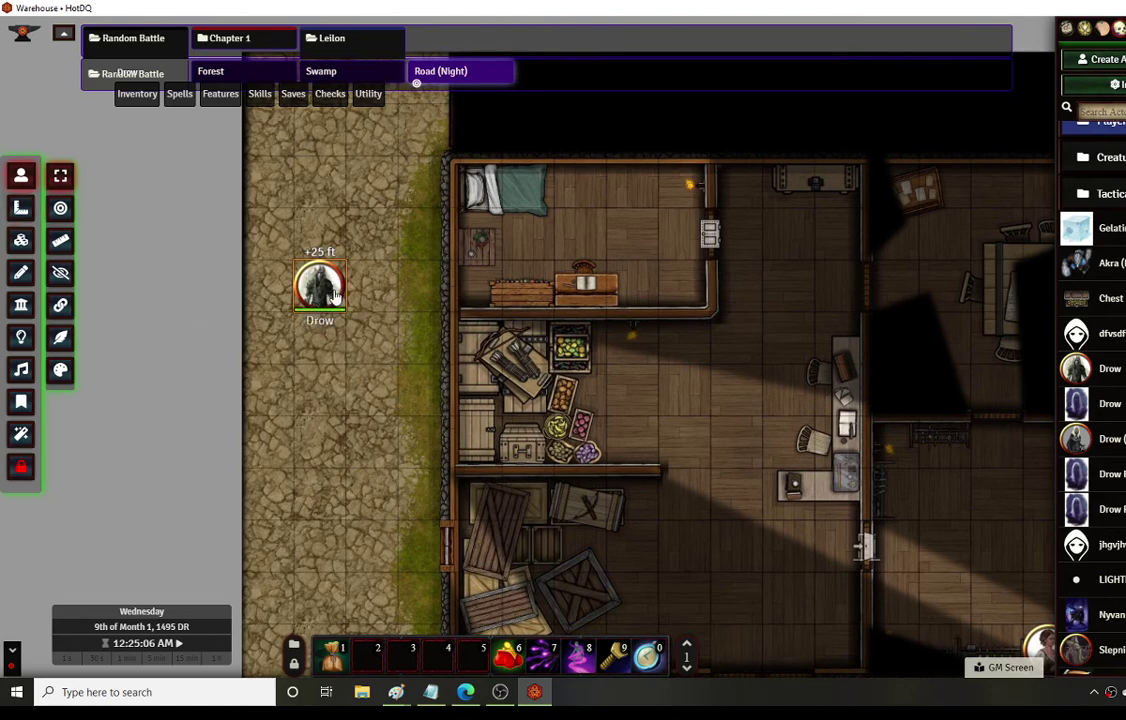
pyautogui.press('Down')
pyautogui.press('Down')
pyautogui.press('Down')
pyautogui.press('Down')
pyautogui.press('Down')
pyautogui.press('Down')
pyautogui.press('Down')
pyautogui.press('Down')
pyautogui.press('Down')
pyautogui.press('Down')
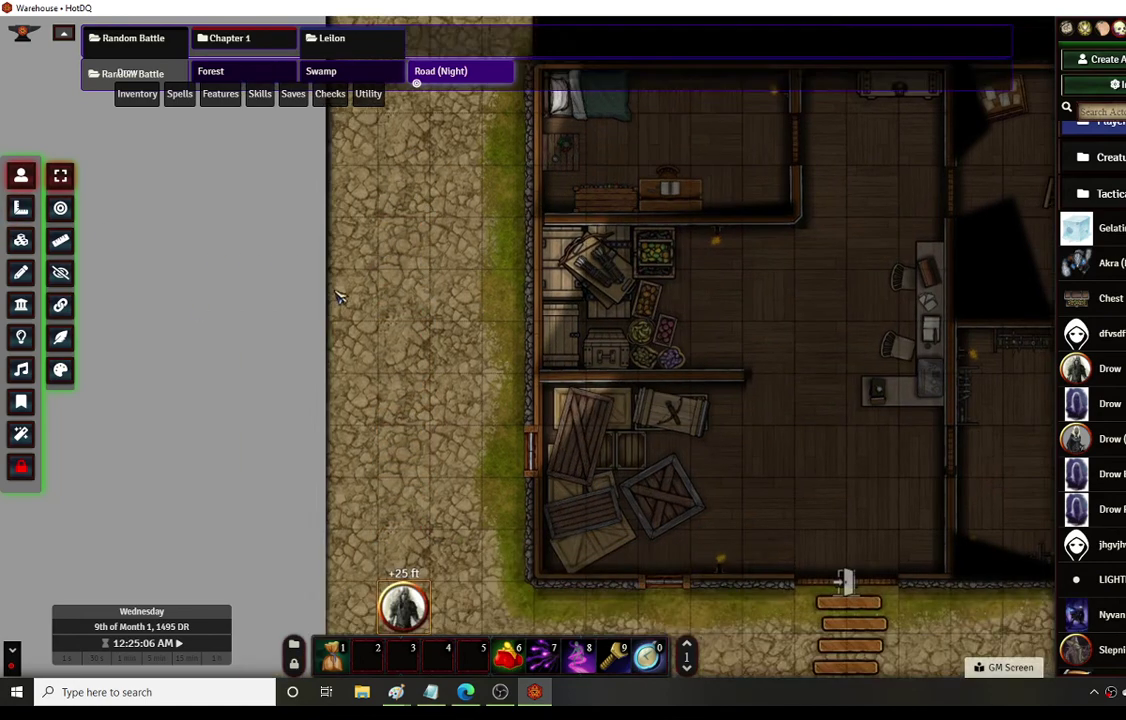
pyautogui.press('Right')
pyautogui.press('Right')
pyautogui.press('Right')
pyautogui.press('Up')
pyautogui.press('Up')
pyautogui.press('Up')
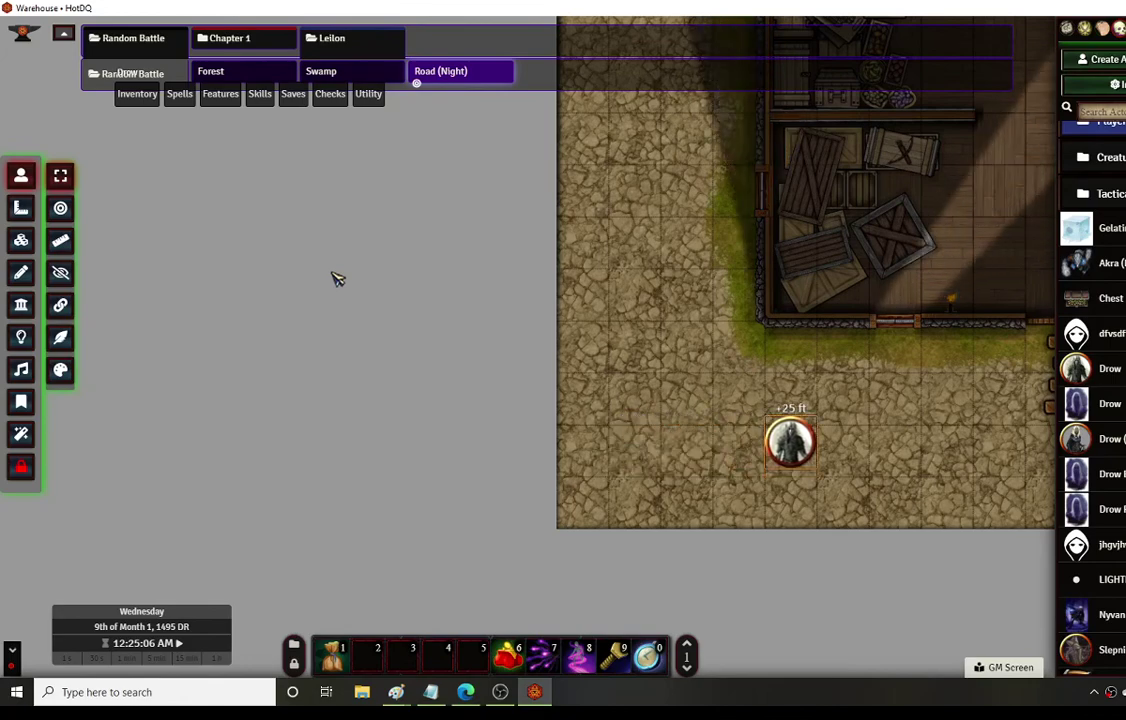
pyautogui.press('Left')
pyautogui.press('Up')
pyautogui.press('Up')
pyautogui.press('Up')
pyautogui.press('Up')
pyautogui.press('Up')
pyautogui.press('Up')
pyautogui.press('Up')
pyautogui.press('Up')
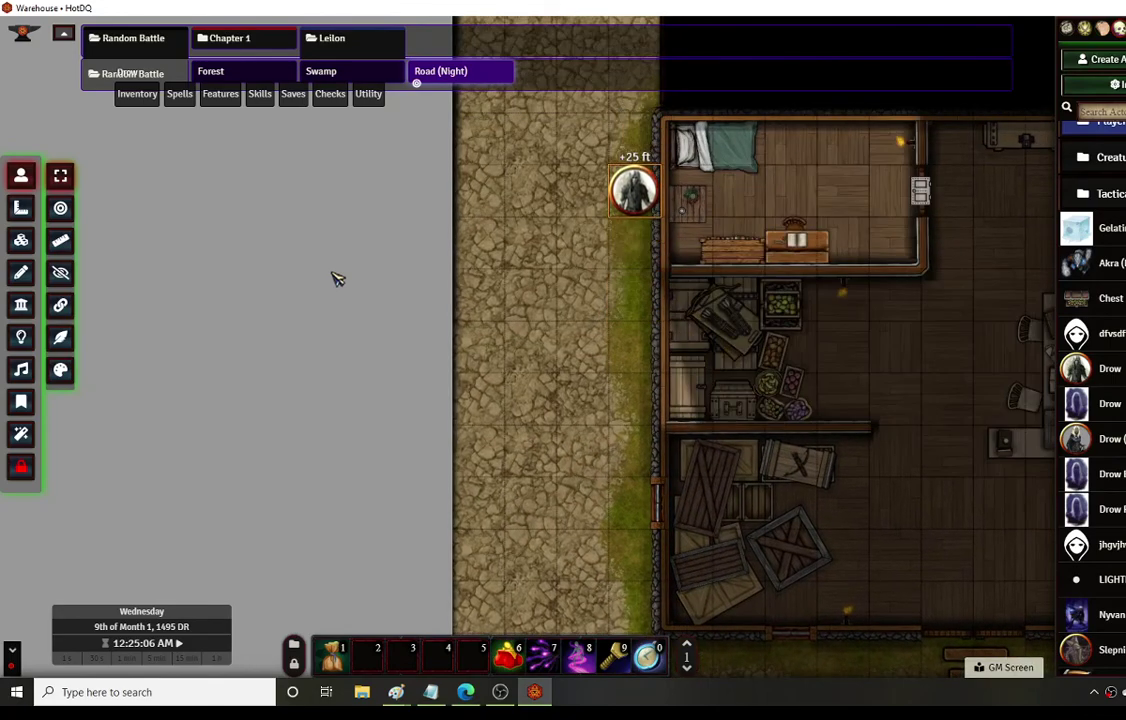
# - Try to move the elevated Drow token east through the bedroom's west wall from neighbouring squares, and step back west
pyautogui.press('Right')
pyautogui.press('Left')
pyautogui.press('Left')
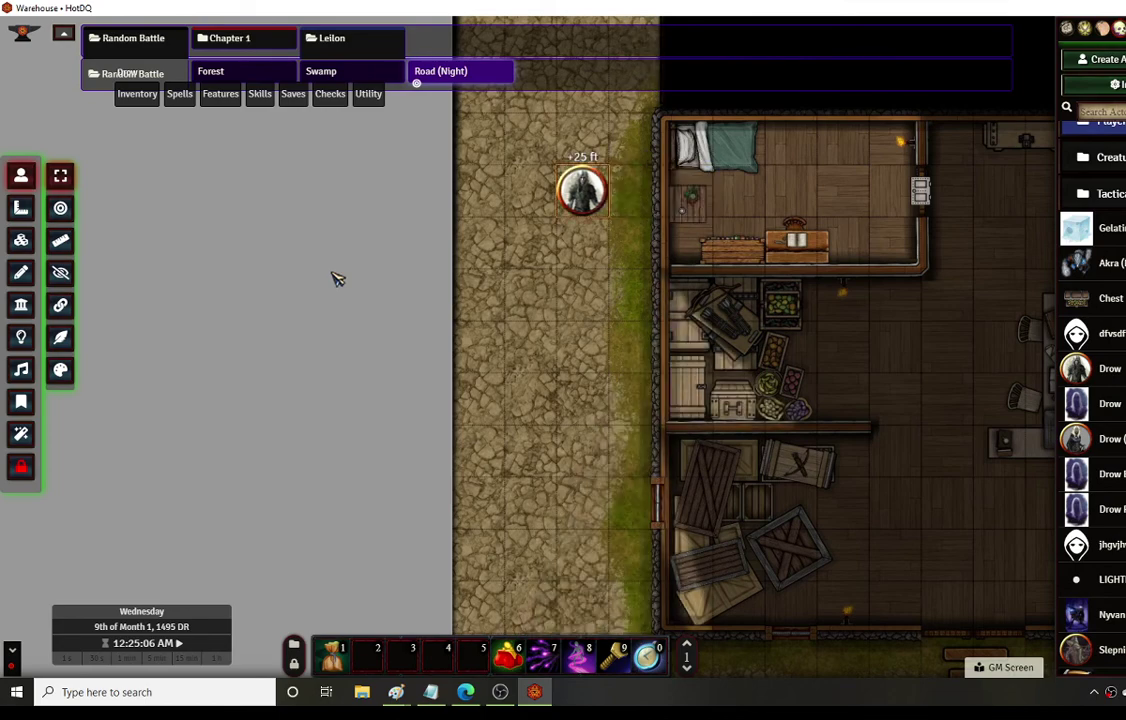
pyautogui.press('Down')
pyautogui.press('Right')
pyautogui.press('Down')
pyautogui.press('Up')
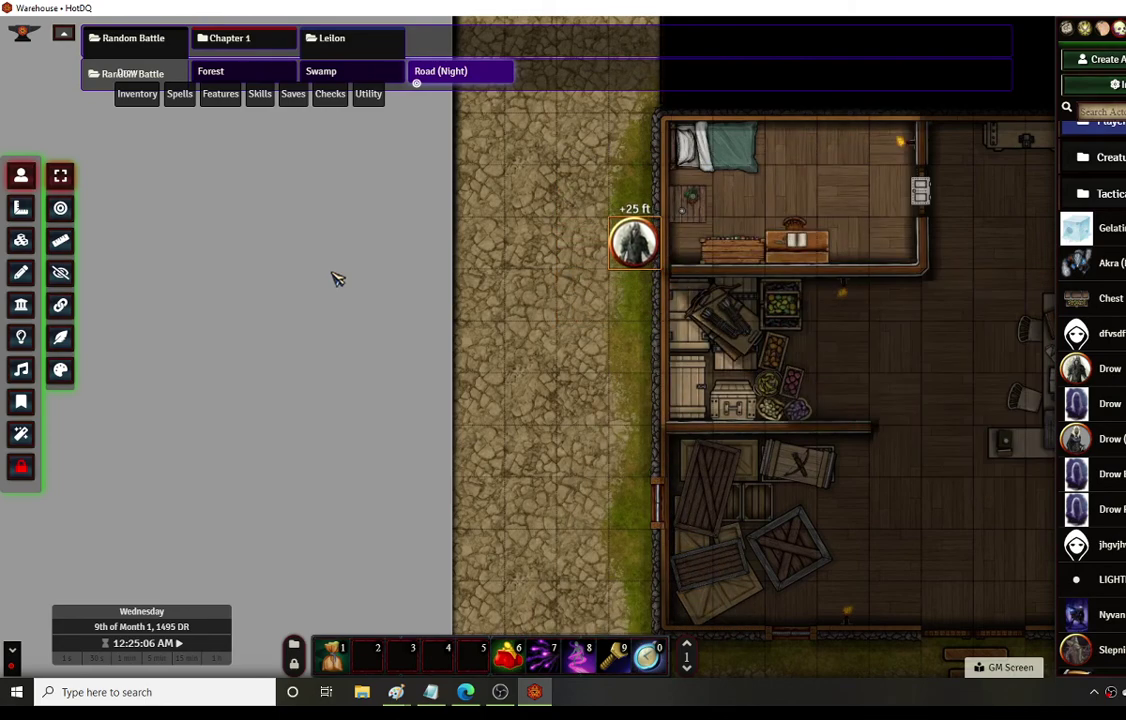
pyautogui.press('Up')
pyautogui.press('Right')
pyautogui.press('Right')
pyautogui.press('Right')
pyautogui.press('Left')
pyautogui.press('Left')
pyautogui.press('Left')
pyautogui.press('Left')
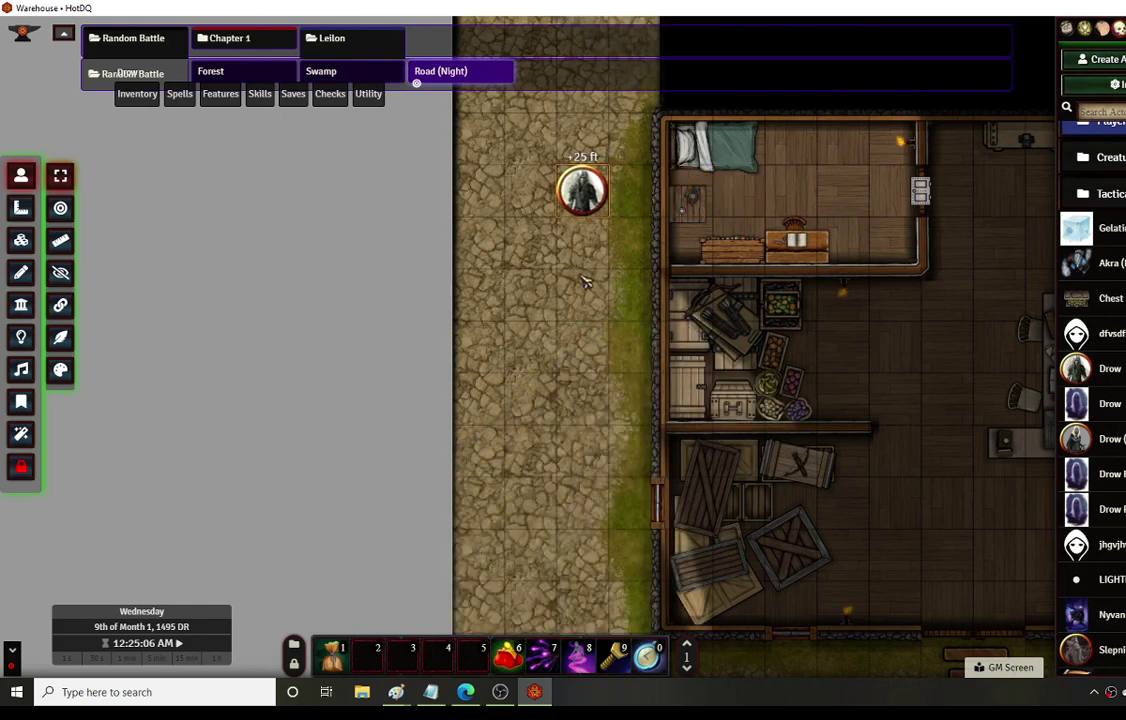
# - Return the Drow token's elevation to ground level
pyautogui.rightClick(582, 192)
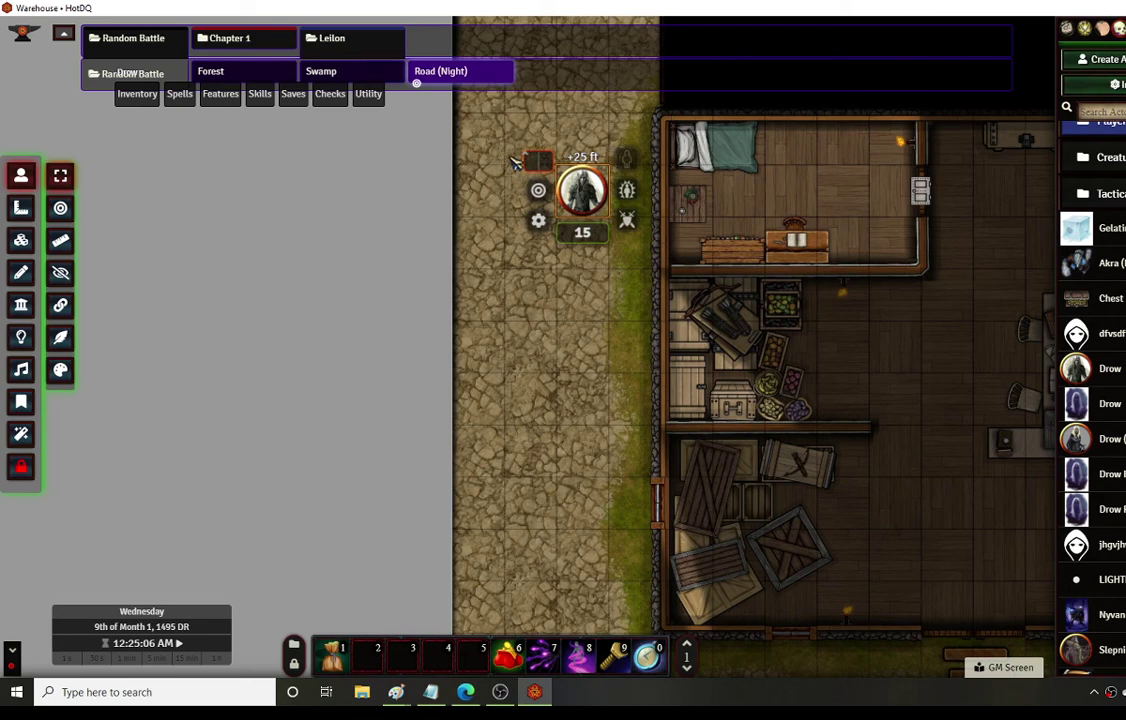
pyautogui.click(515, 163)
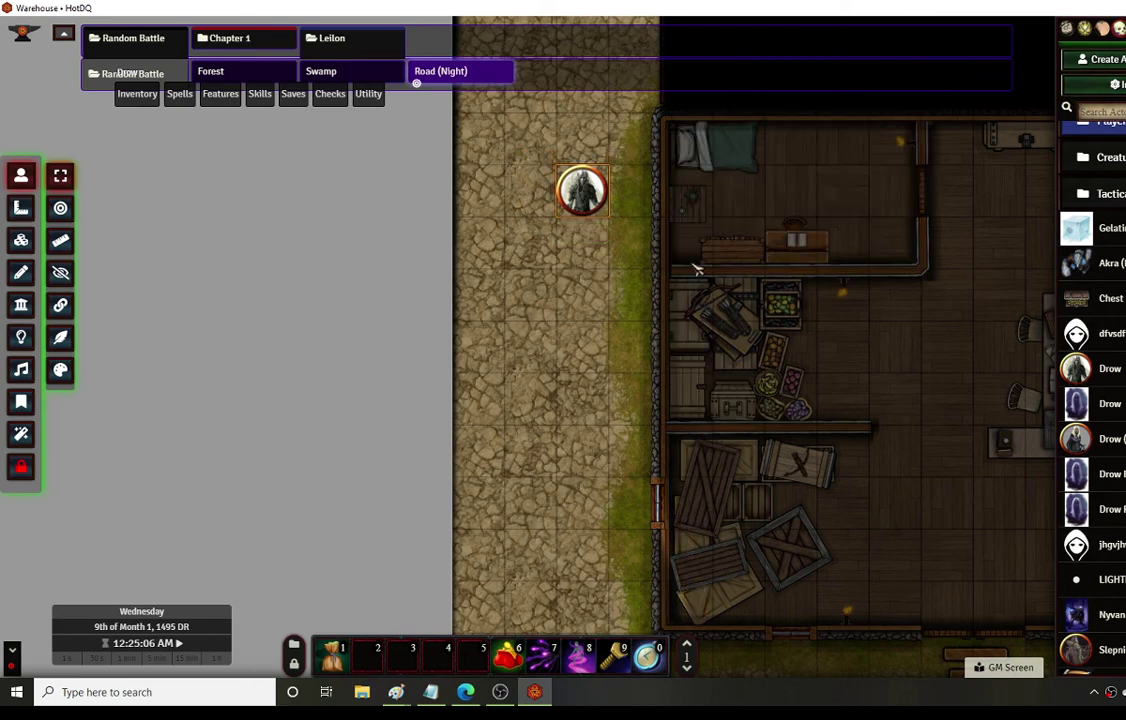
pyautogui.moveTo(556, 374); pyautogui.dragTo(514, 401)
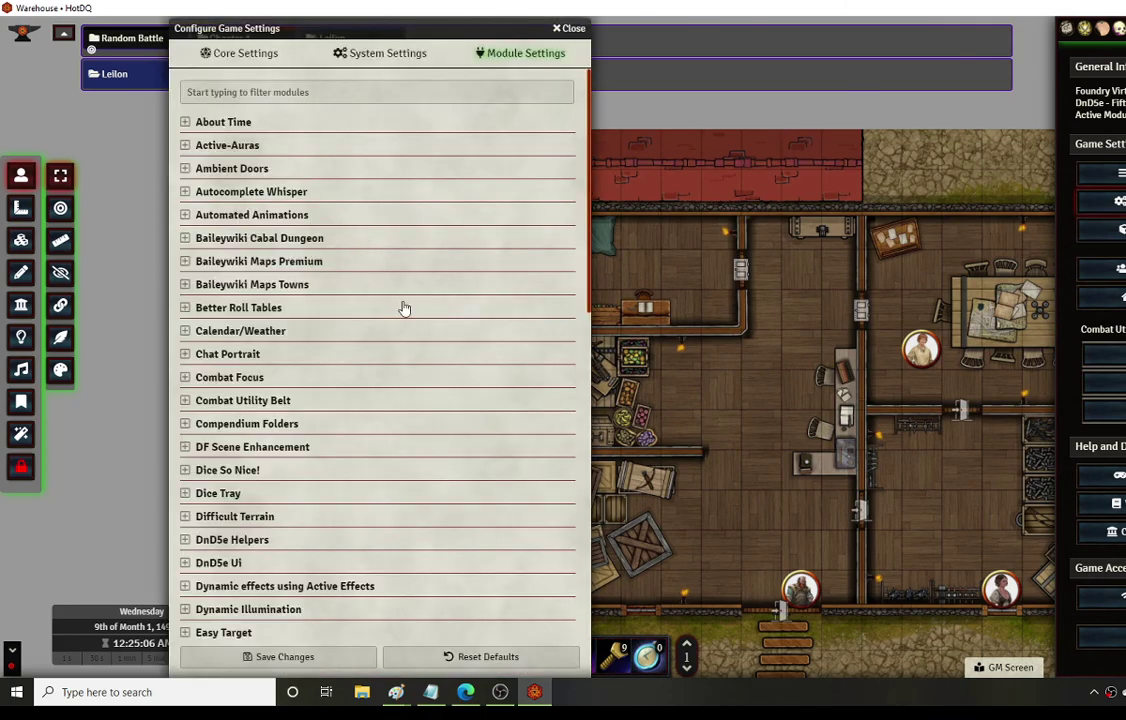
# - Glance through the module settings list and close the game settings window
pyautogui.scroll(-10, 402, 309)
pyautogui.scroll(10, 392, 337)
pyautogui.click(570, 29)
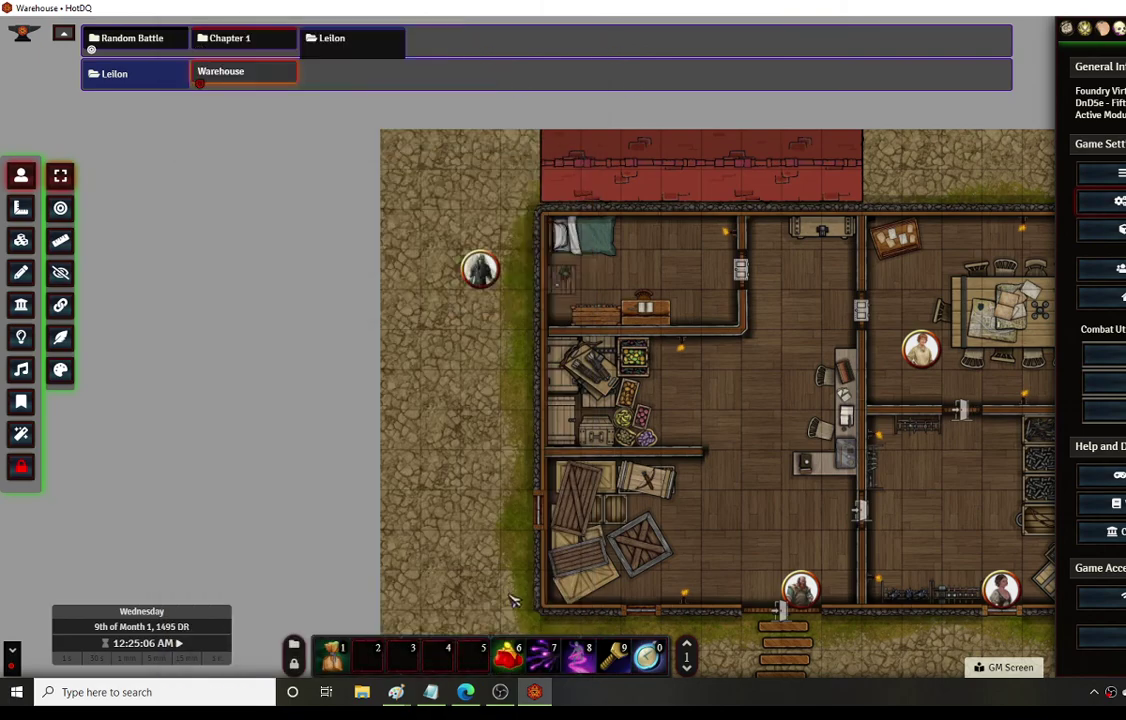
# - Switch to the OBS window with the recording controls
pyautogui.moveTo(500, 692)
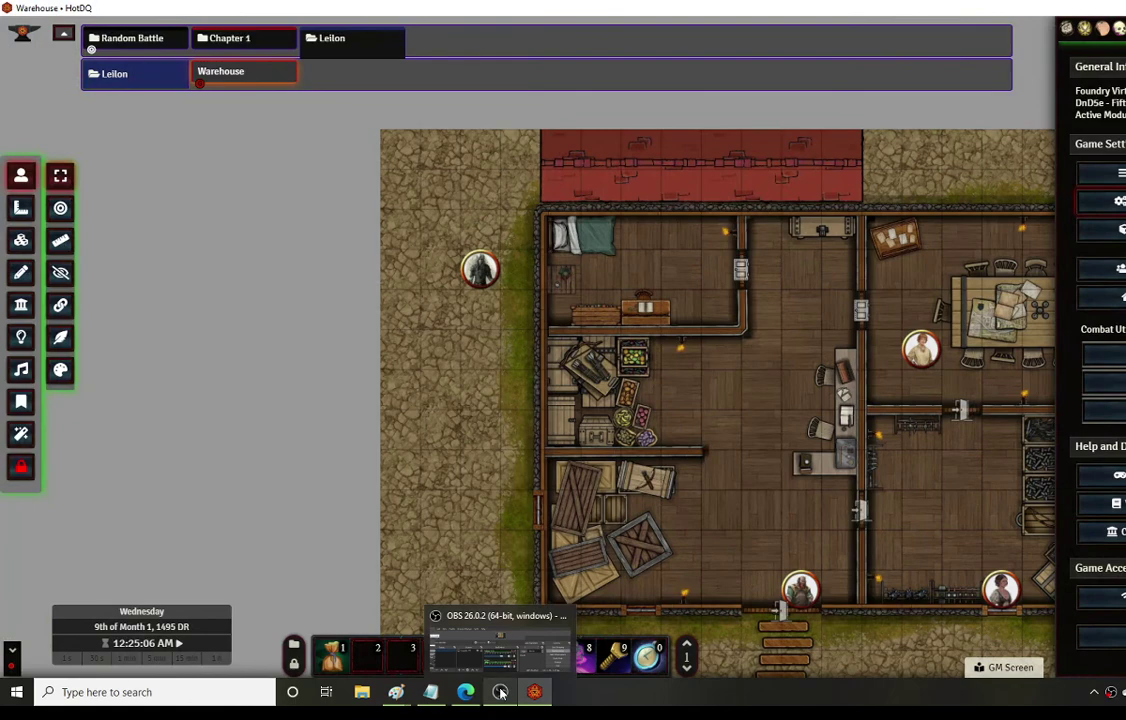
pyautogui.click(500, 692)
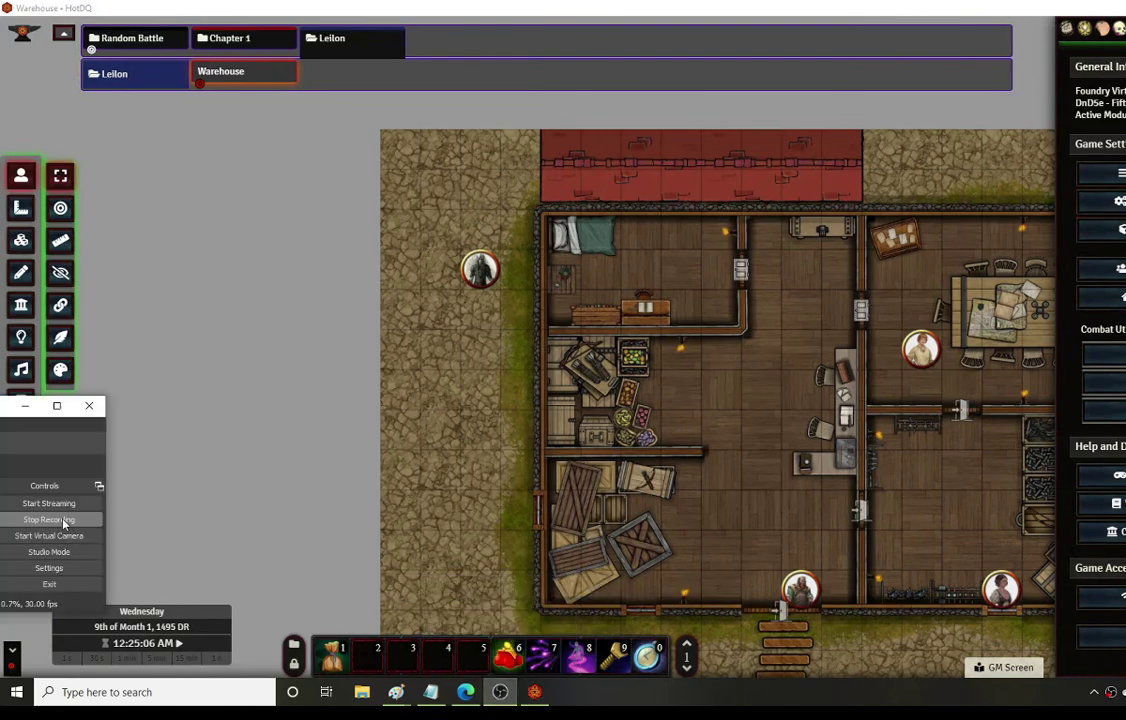